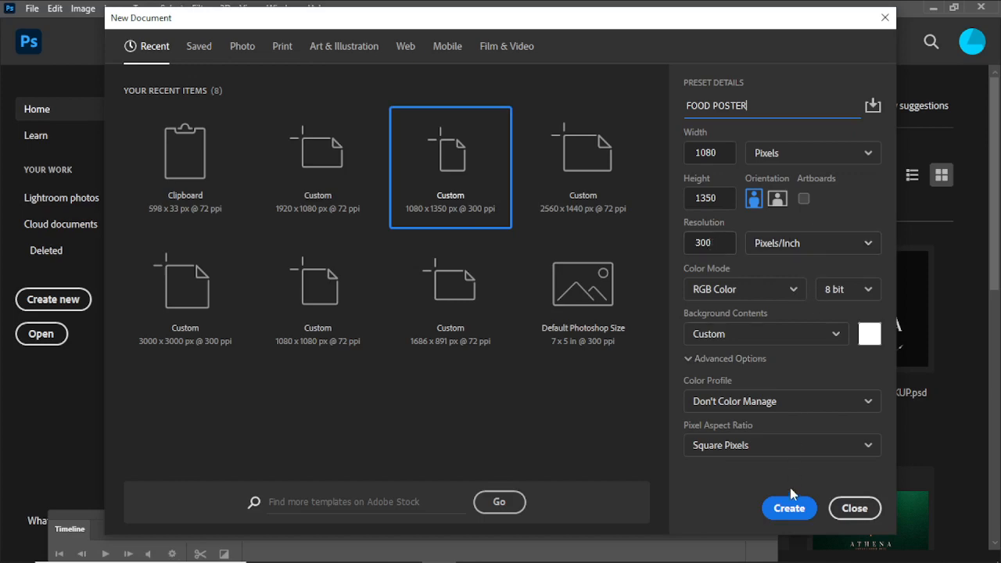
- Create the FOOD POSTER document at 1080 x 1350 px, 300 ppi, and switch to a workspace without the Timeline and Navigator
{"action": "left_click", "coordinate": [785, 508]}
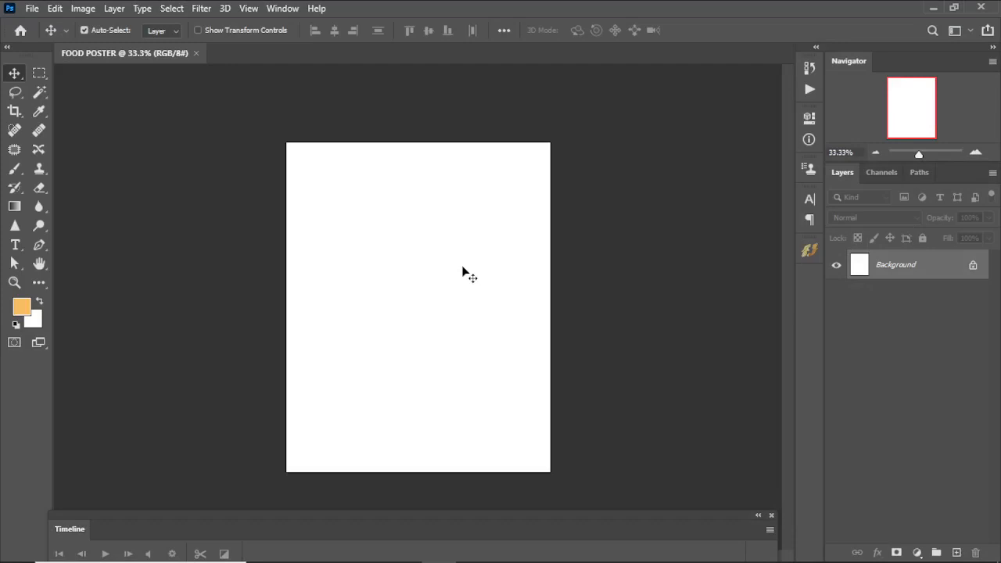
{"action": "left_click", "coordinate": [283, 9]}
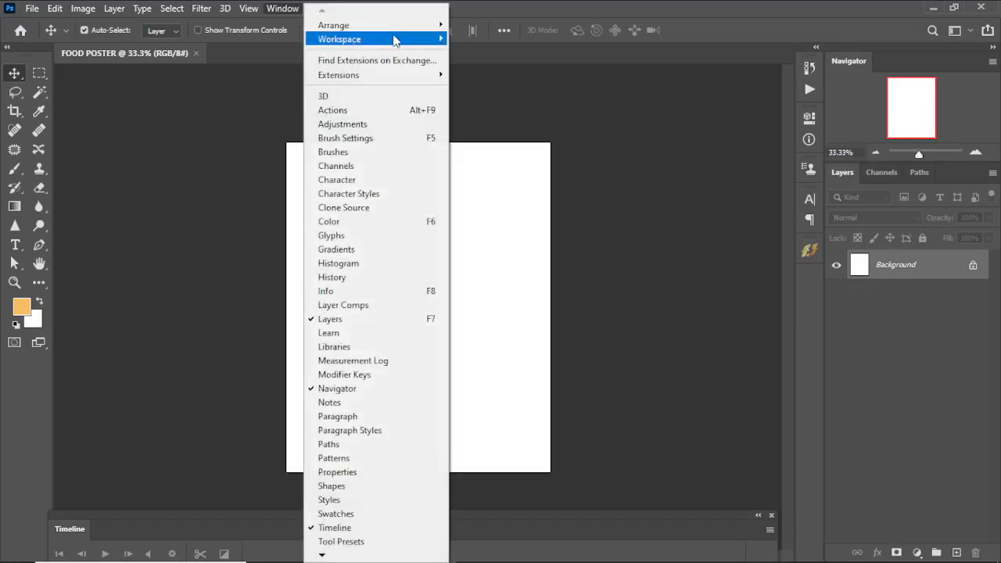
{"action": "mouse_move", "coordinate": [395, 41]}
{"action": "left_click", "coordinate": [509, 36]}
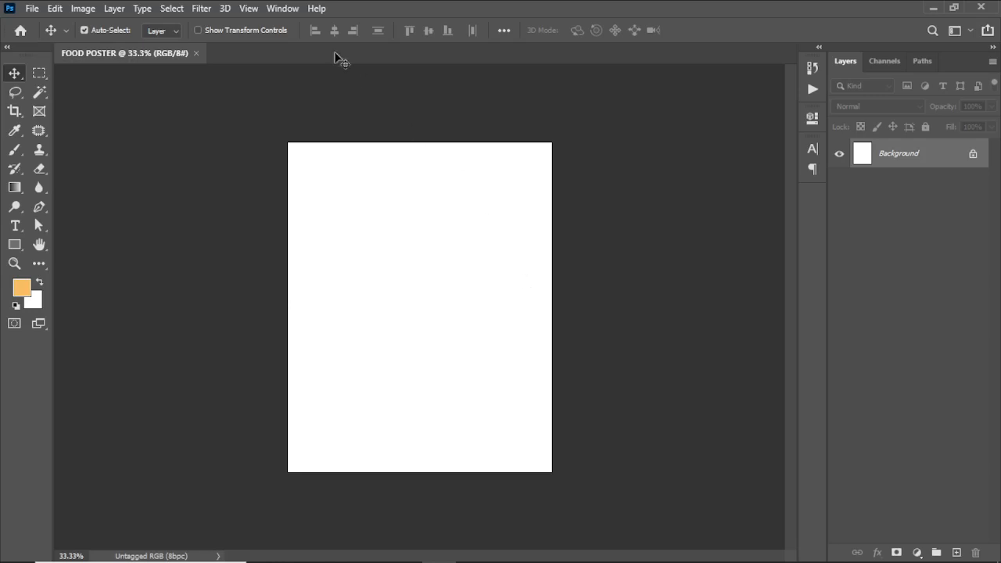
- Add a guide layout with 100 px margins on all four sides and fit the canvas on screen
{"action": "left_click", "coordinate": [249, 8]}
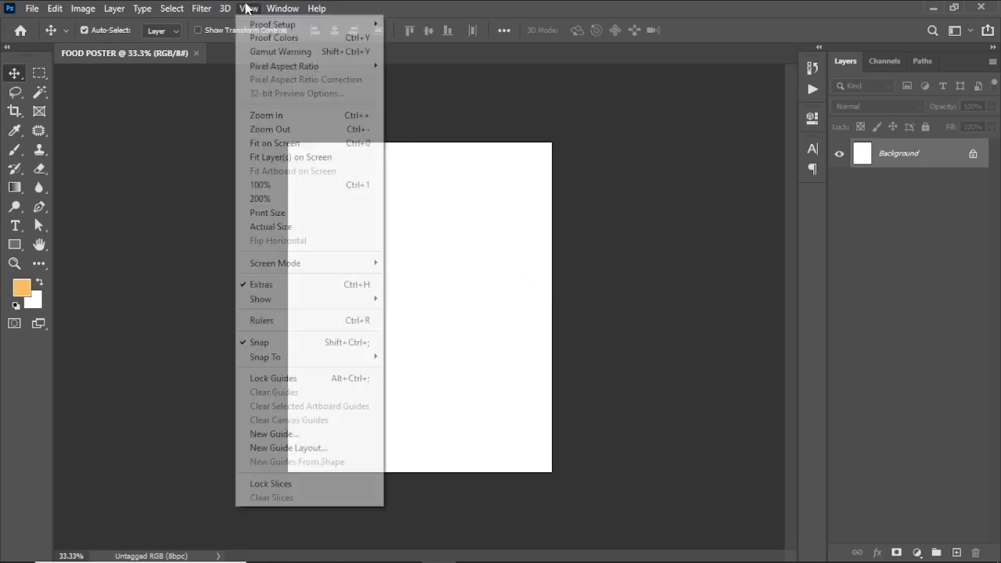
{"action": "left_click", "coordinate": [301, 448]}
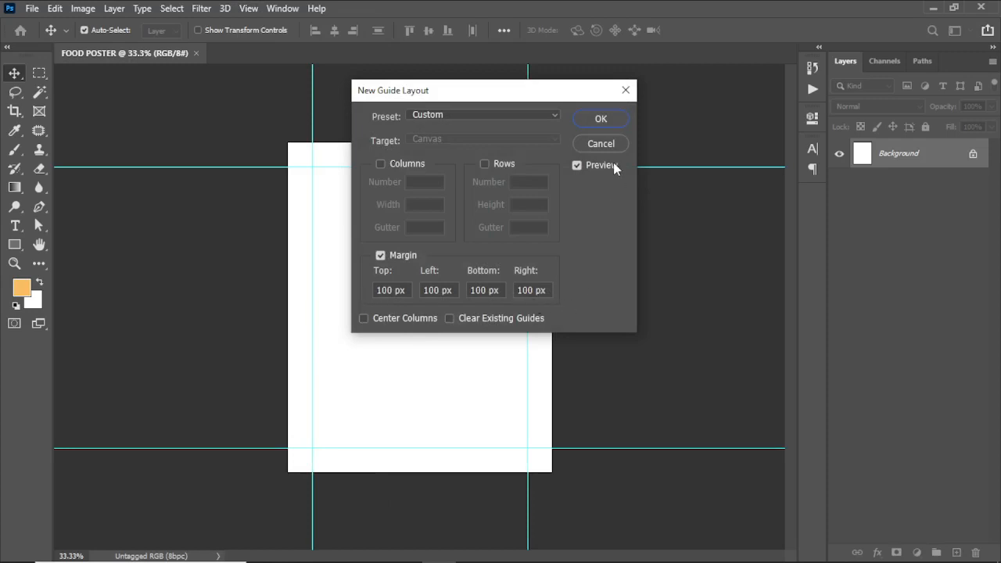
{"action": "left_click", "coordinate": [607, 117]}
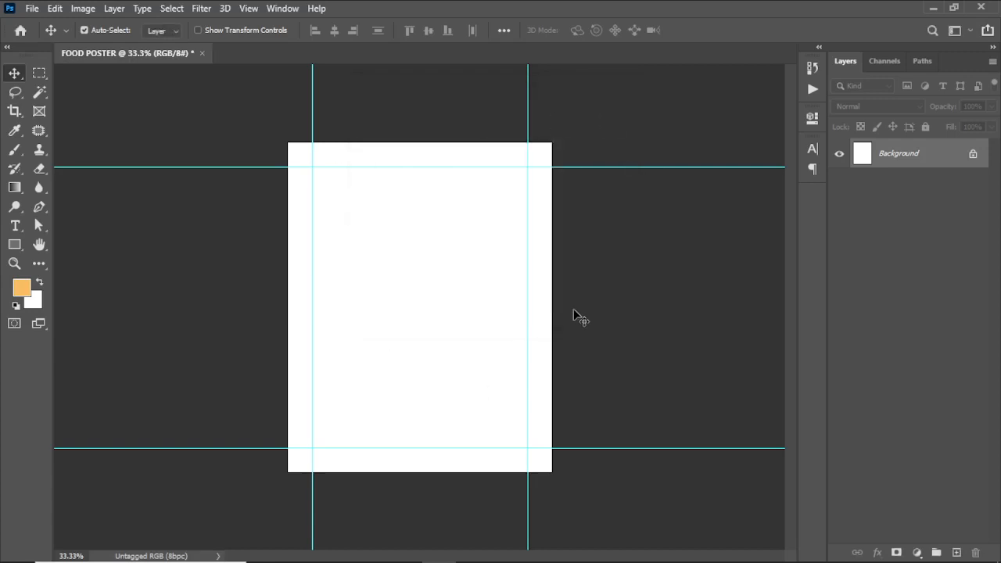
{"action": "key", "text": "ctrl"}
{"action": "key", "text": "ctrl+0"}
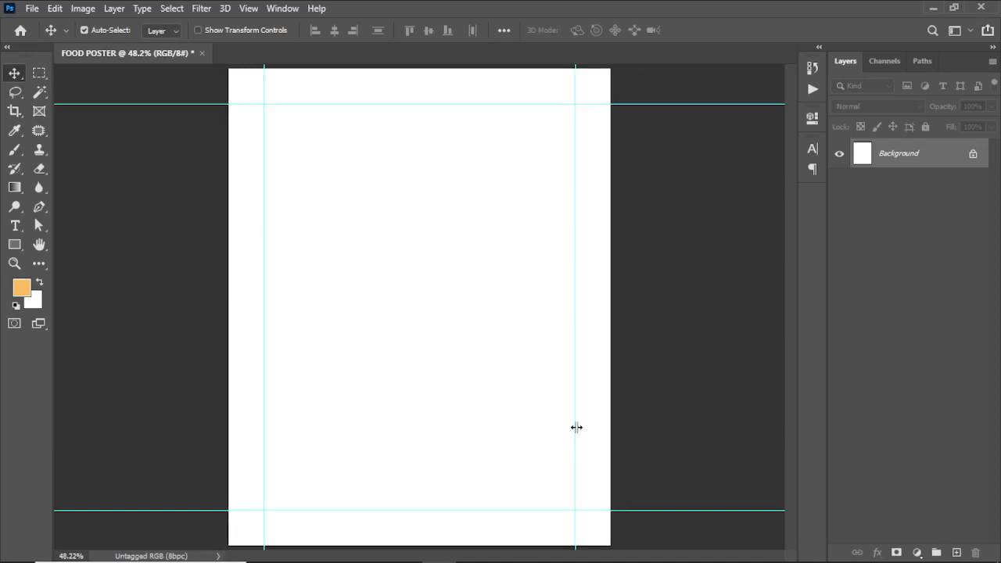
- Switch to the Word document, review the poster copy, and return to the Photoshop canvas
{"action": "mouse_move", "coordinate": [606, 560]}
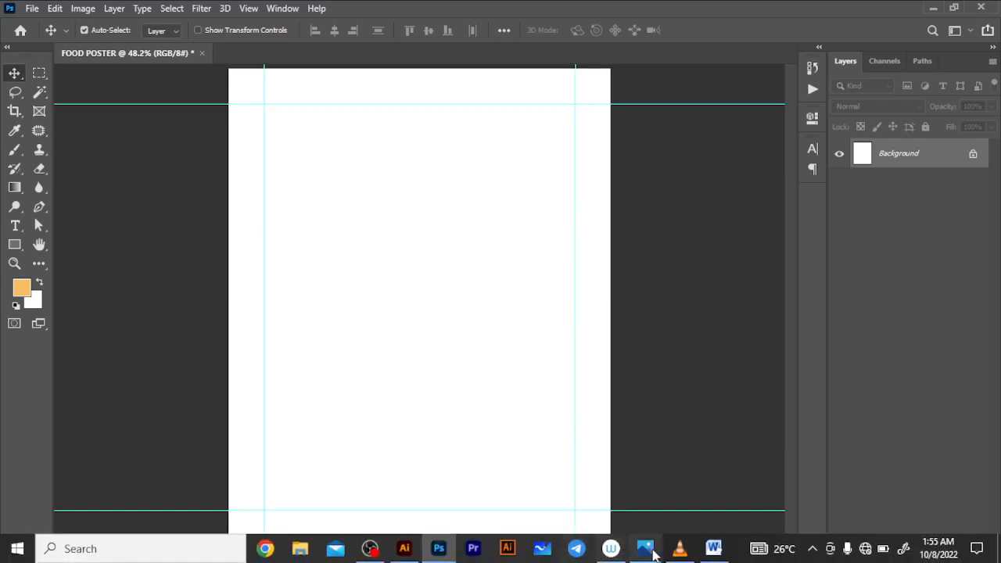
{"action": "left_click", "coordinate": [713, 548]}
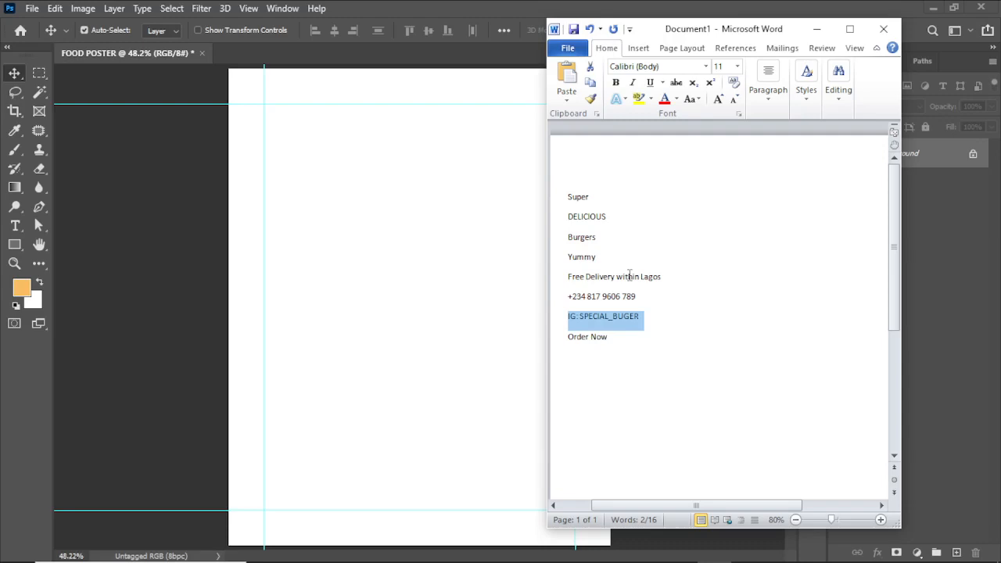
{"action": "left_click", "coordinate": [819, 30]}
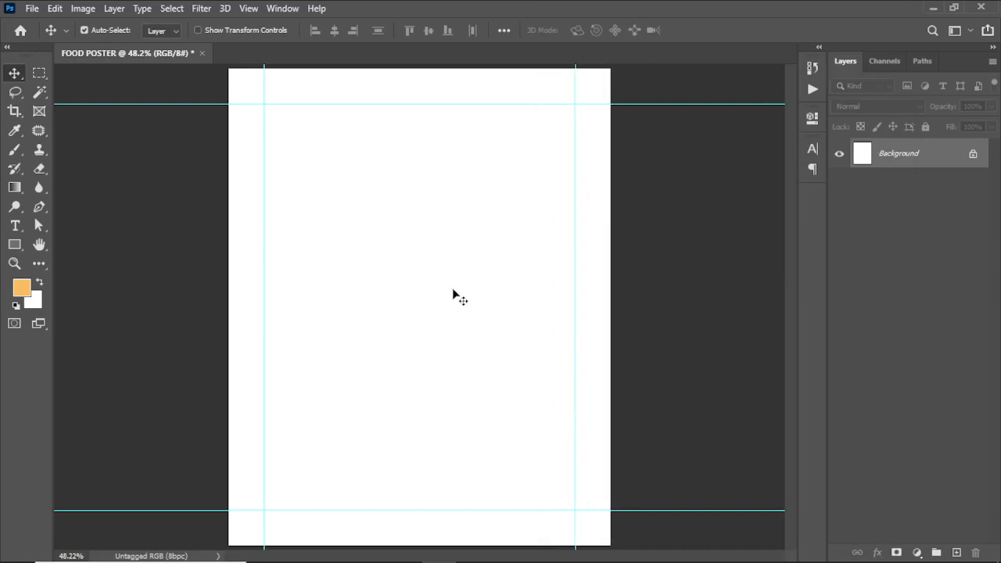
- Reset the foreground and background colors to default and try filling the Background layer with each, black first and white second
{"action": "key", "text": "d"}
{"action": "key", "text": "alt+BackSpace"}
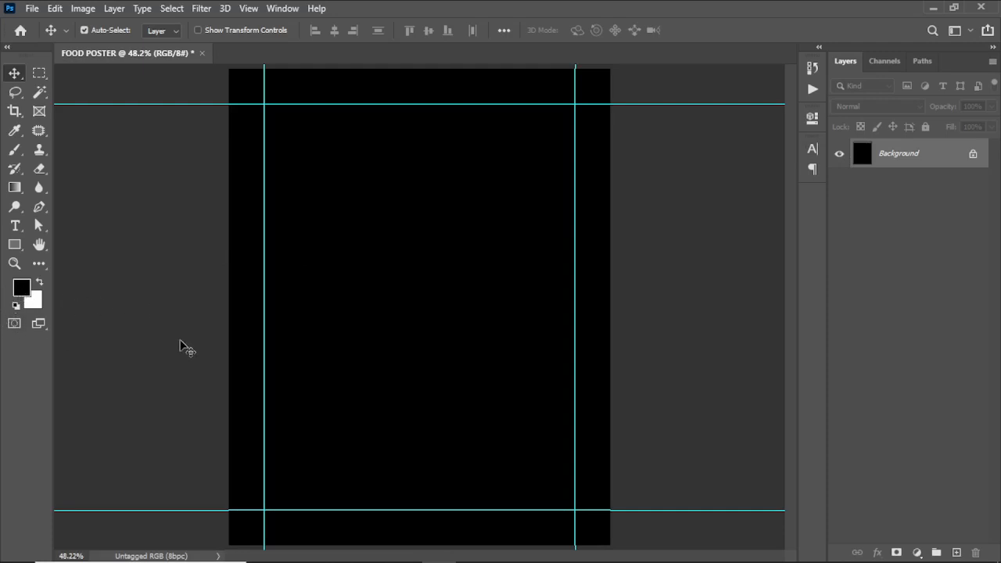
{"action": "key", "text": "ctrl+BackSpace"}
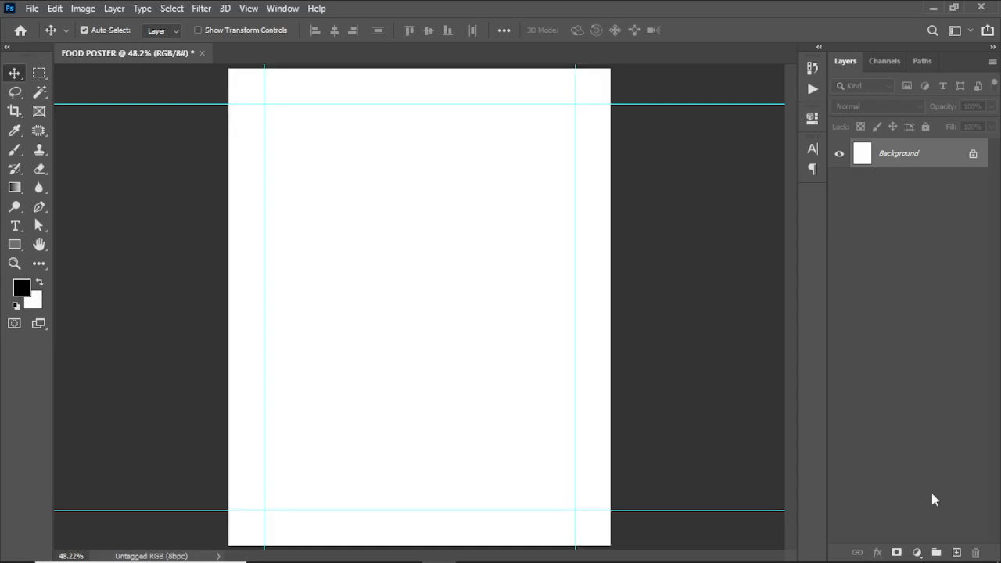
- Try a black Solid Color fill layer recolored to bright red (RGB 246, 7, 7), and delete it
{"action": "left_click", "coordinate": [917, 551]}
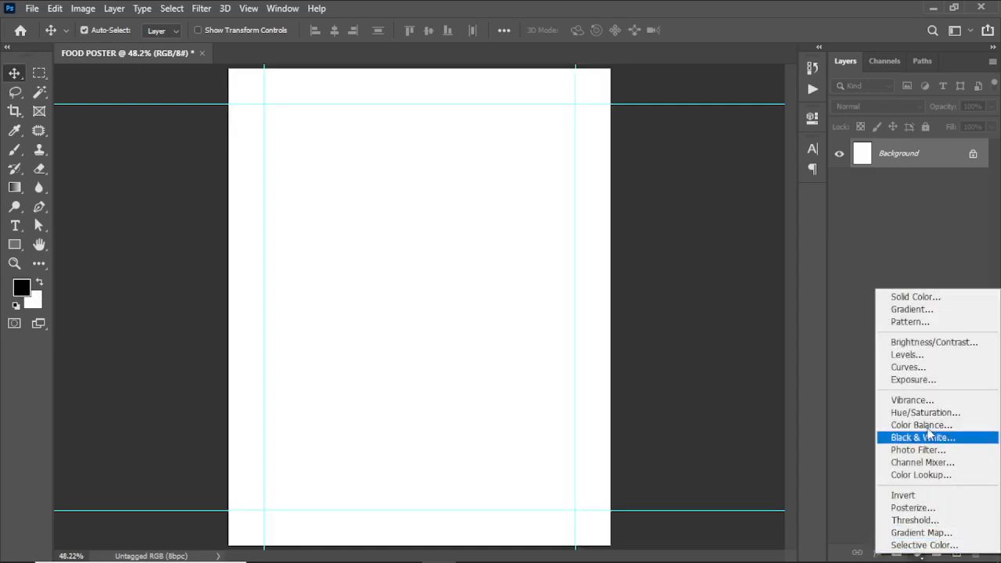
{"action": "left_click", "coordinate": [908, 298]}
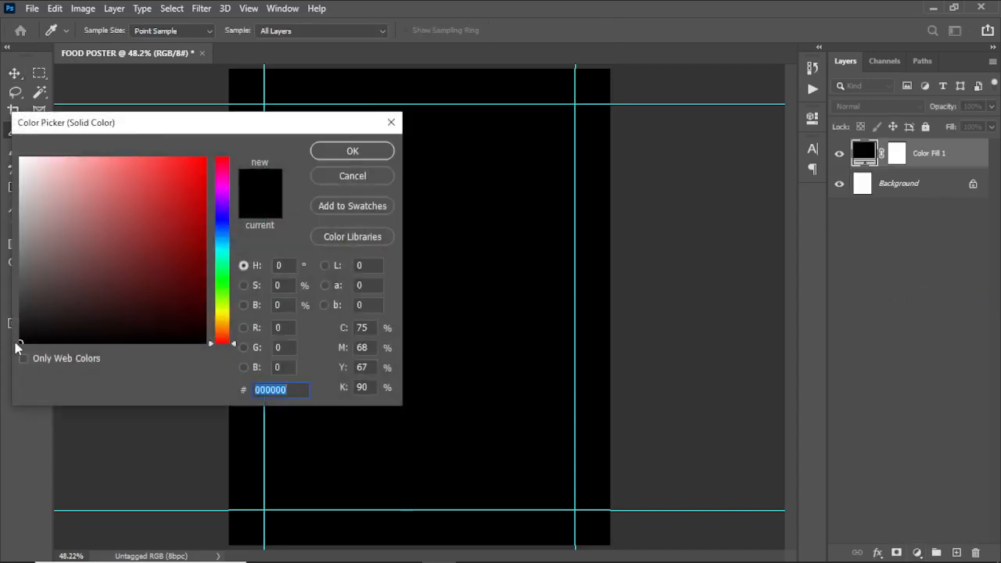
{"action": "left_click", "coordinate": [352, 151]}
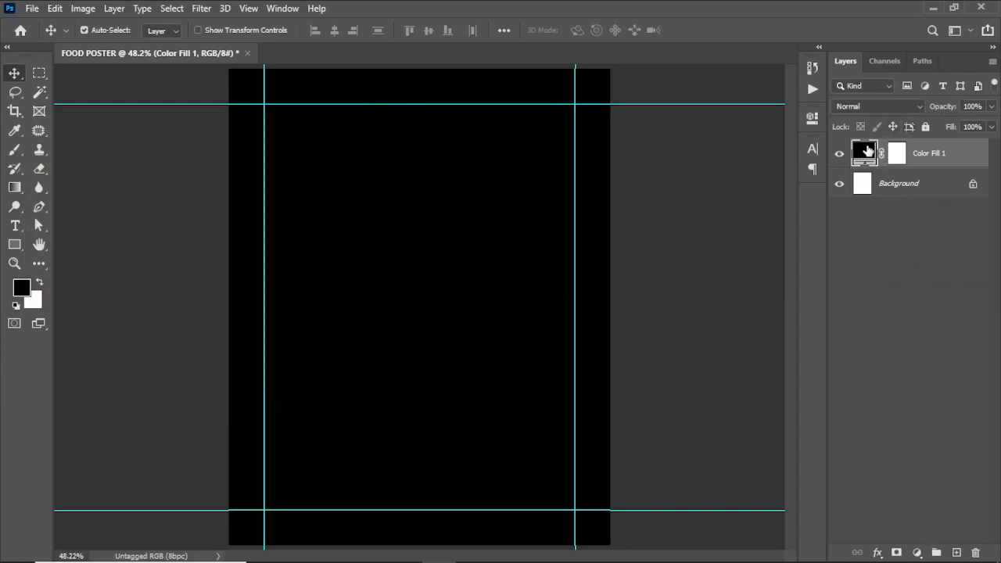
{"action": "double_click", "coordinate": [864, 151]}
{"action": "left_click", "coordinate": [202, 162]}
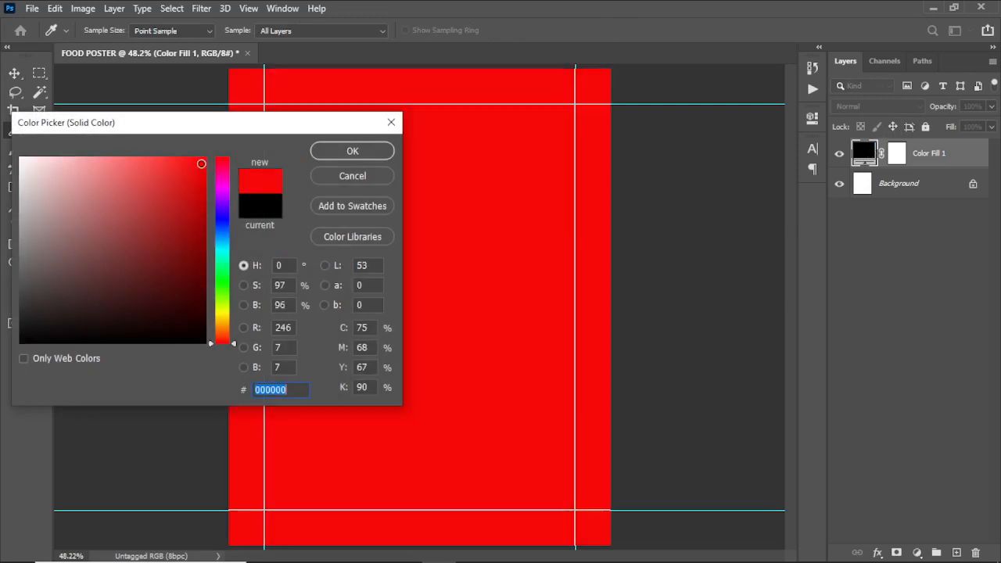
{"action": "left_click", "coordinate": [345, 151]}
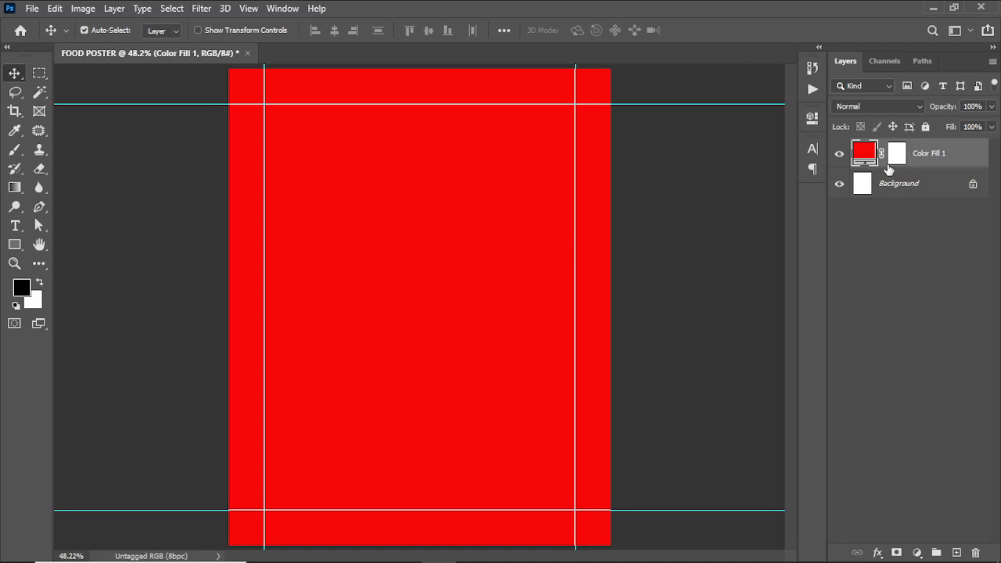
{"action": "key", "text": "Delete"}
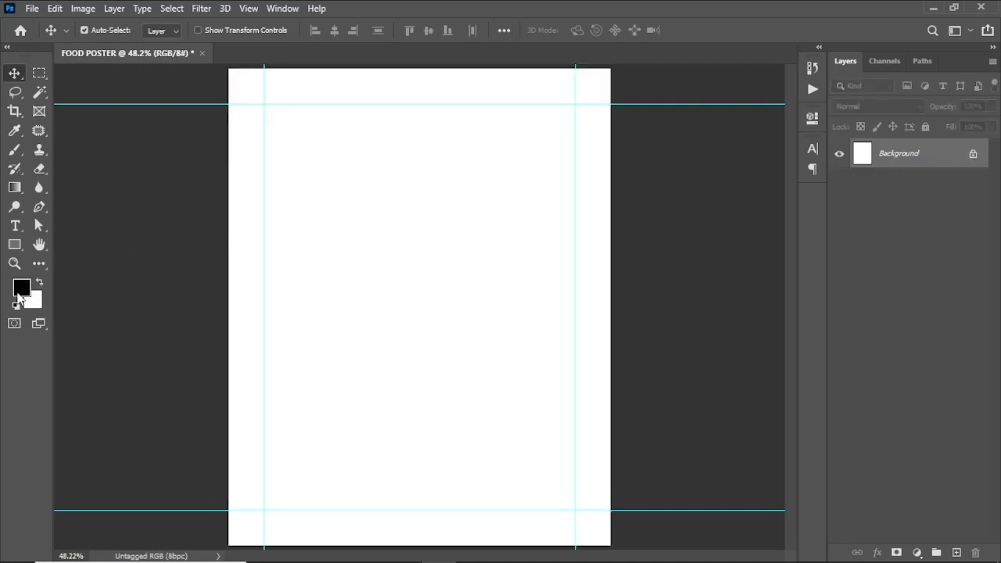
- Fill the Background layer with the black foreground color
{"action": "key", "text": "alt+BackSpace"}
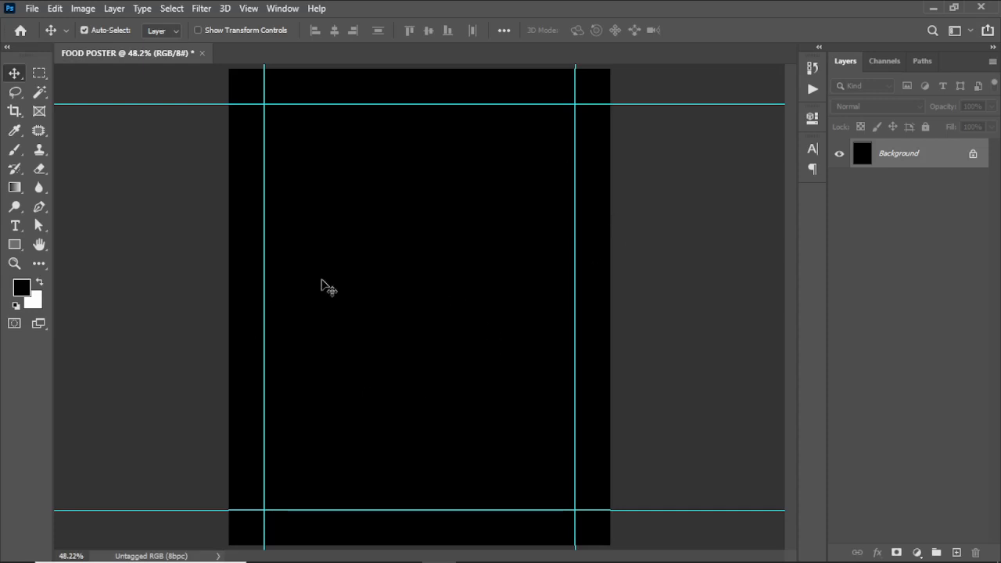
- Place the Smoke image from the desktop's Food poster folder across the canvas width and set its blend mode to Screen
{"action": "left_click", "coordinate": [931, 8]}
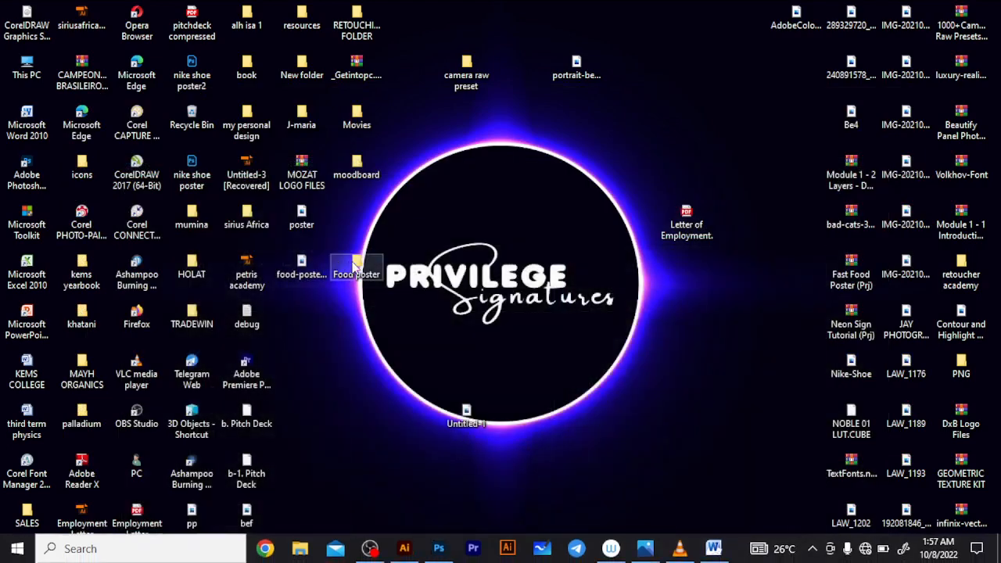
{"action": "double_click", "coordinate": [354, 262]}
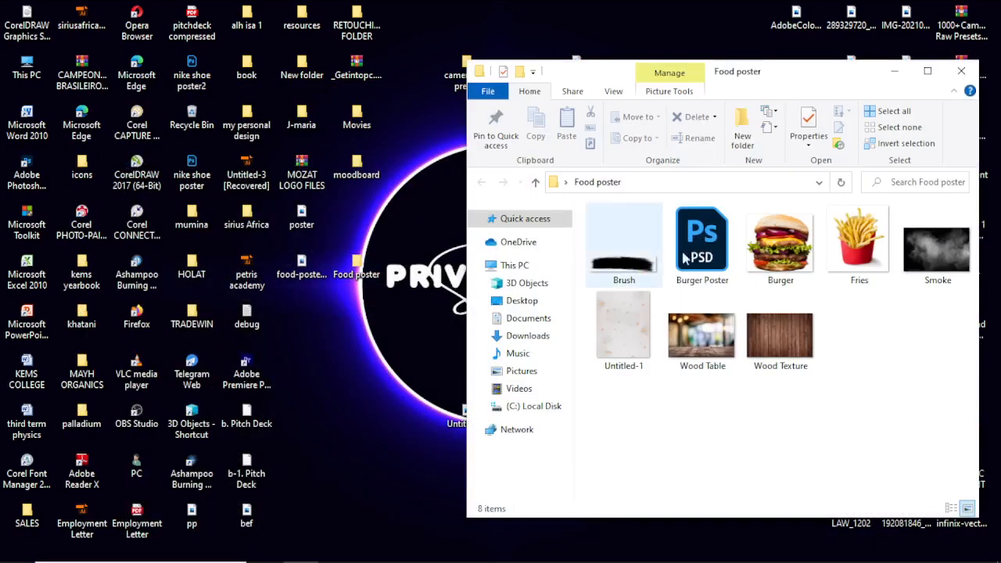
{"action": "left_click", "coordinate": [951, 261]}
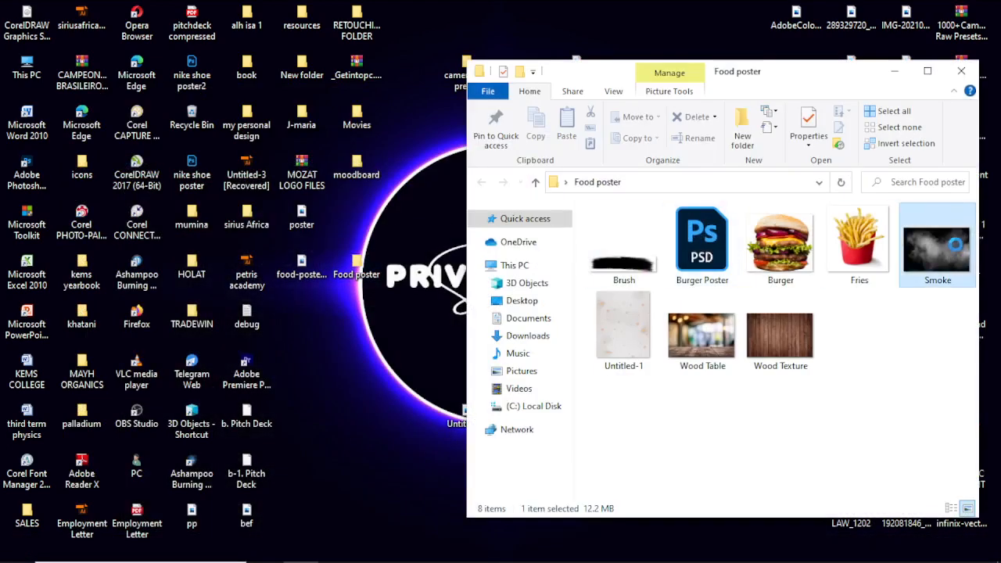
{"action": "left_click_drag", "start_coordinate": [952, 255], "coordinate": [424, 334]}
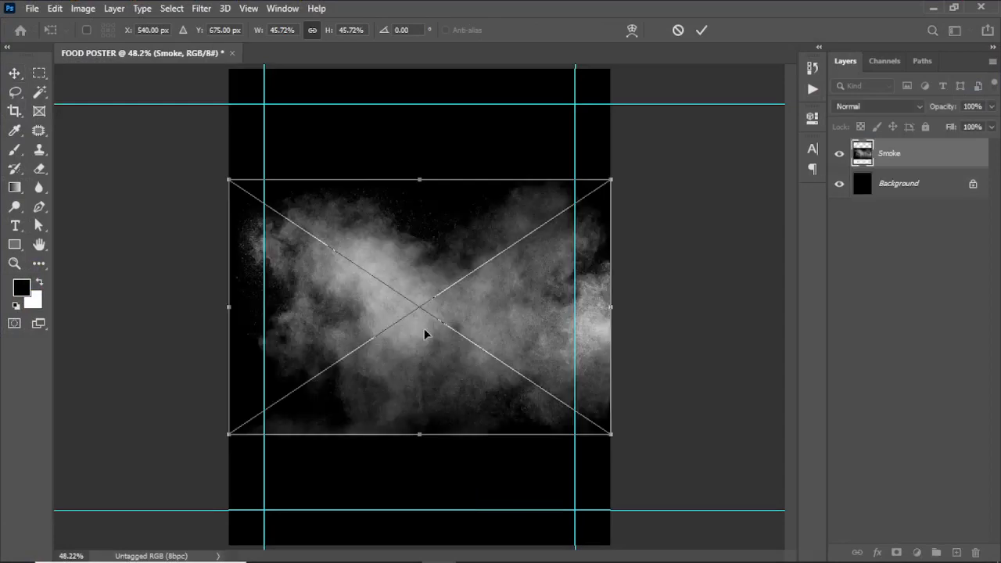
{"action": "mouse_move", "coordinate": [504, 327]}
{"action": "left_mouse_down"}
{"action": "mouse_move", "coordinate": [482, 327]}
{"action": "mouse_move", "coordinate": [509, 327]}
{"action": "left_mouse_up"}
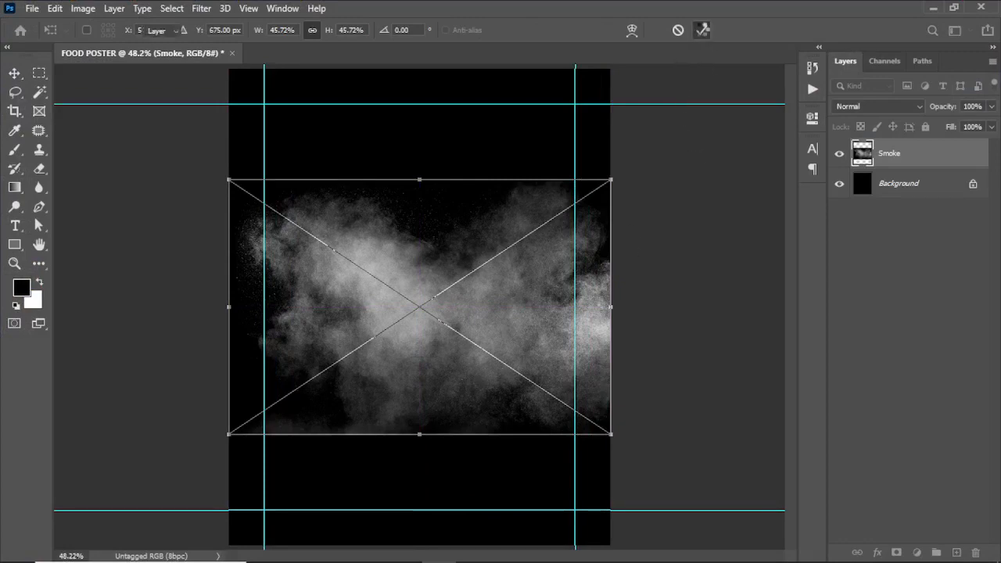
{"action": "key", "text": "Return"}
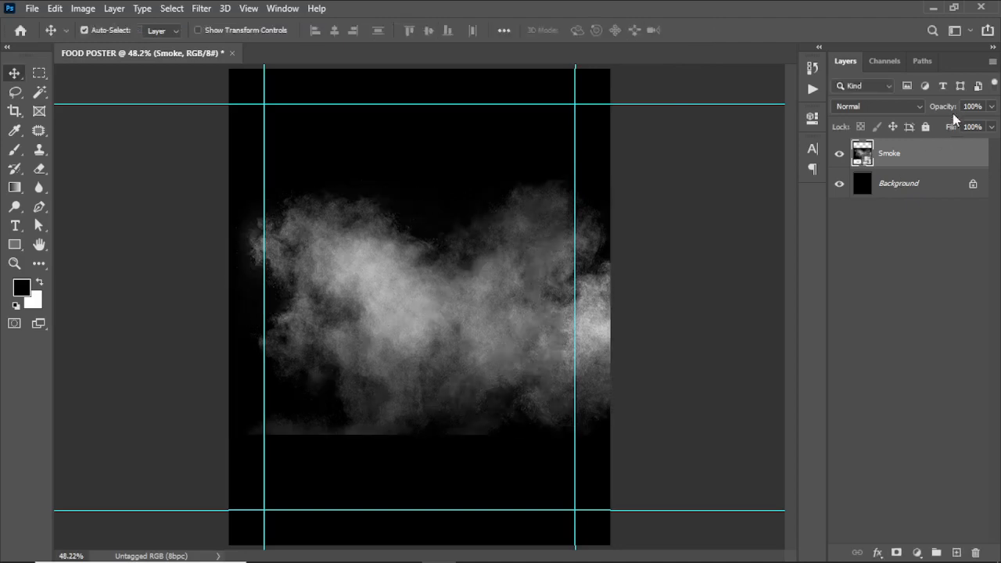
{"action": "left_click", "coordinate": [920, 108]}
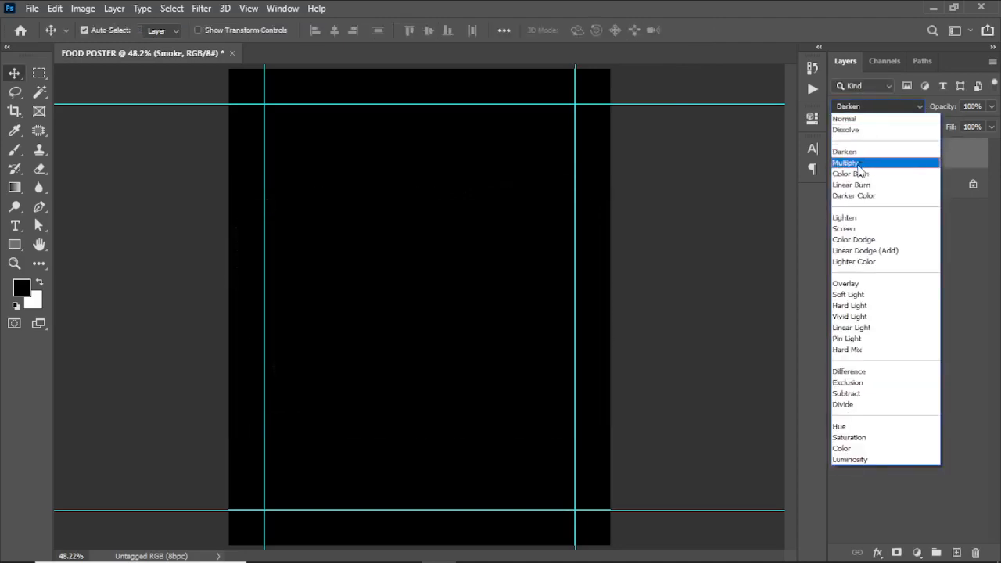
{"action": "left_click", "coordinate": [855, 233]}
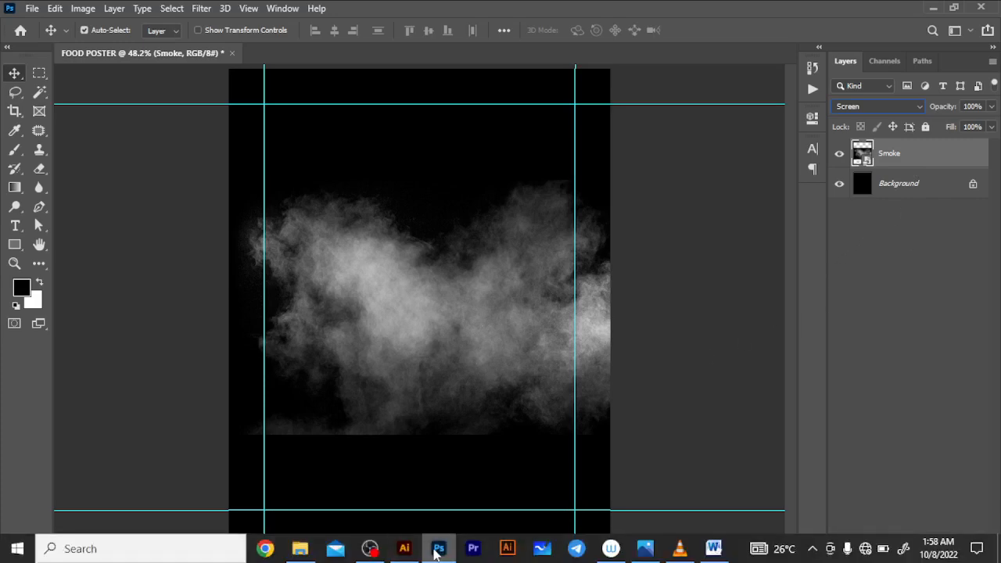
- Place the Wood Table image from the Food poster folder above the smoke, moved down to about Y 783 px
{"action": "left_click", "coordinate": [439, 548]}
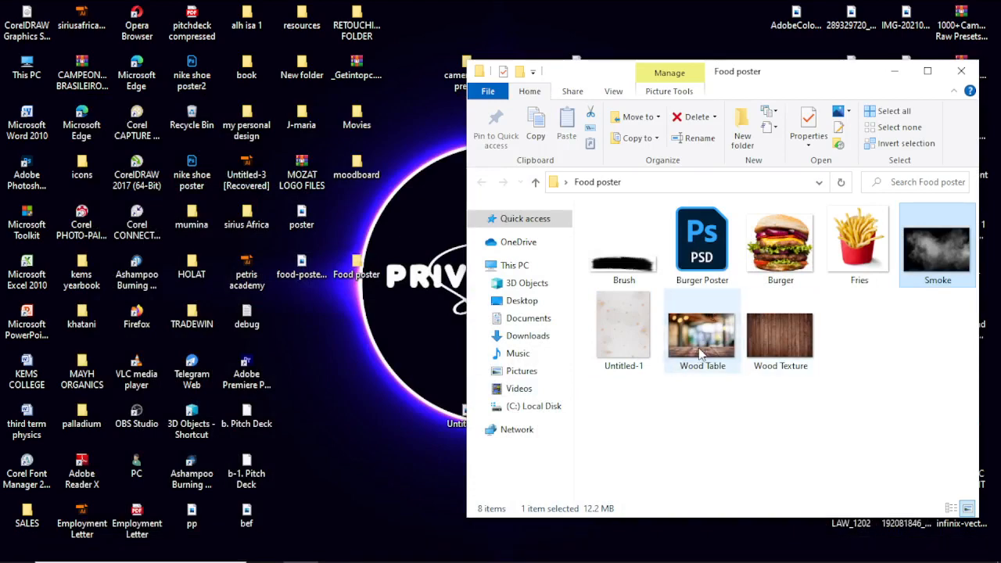
{"action": "left_click", "coordinate": [701, 336]}
{"action": "left_click_drag", "start_coordinate": [703, 340], "coordinate": [418, 391]}
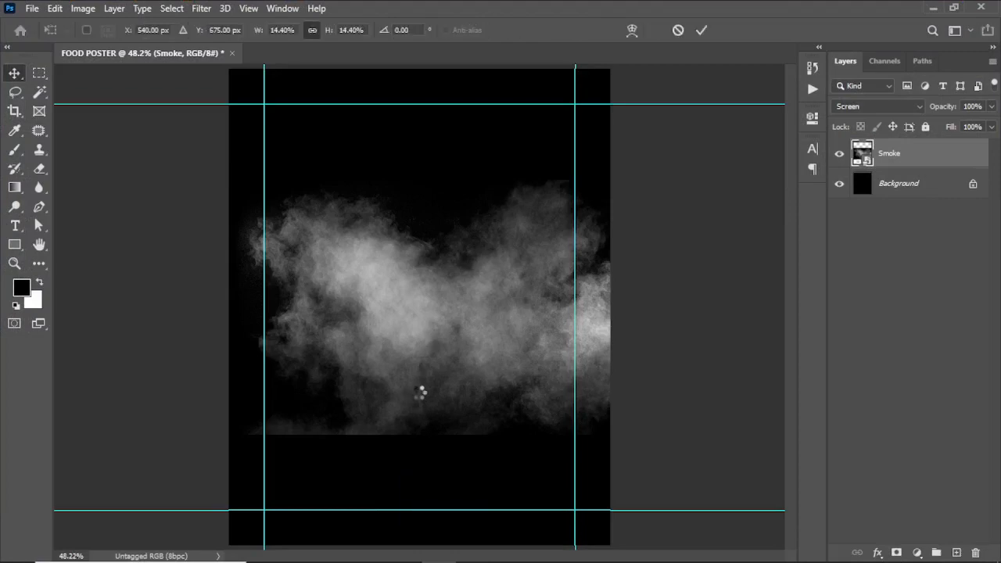
{"action": "left_click_drag", "start_coordinate": [436, 336], "coordinate": [433, 374]}
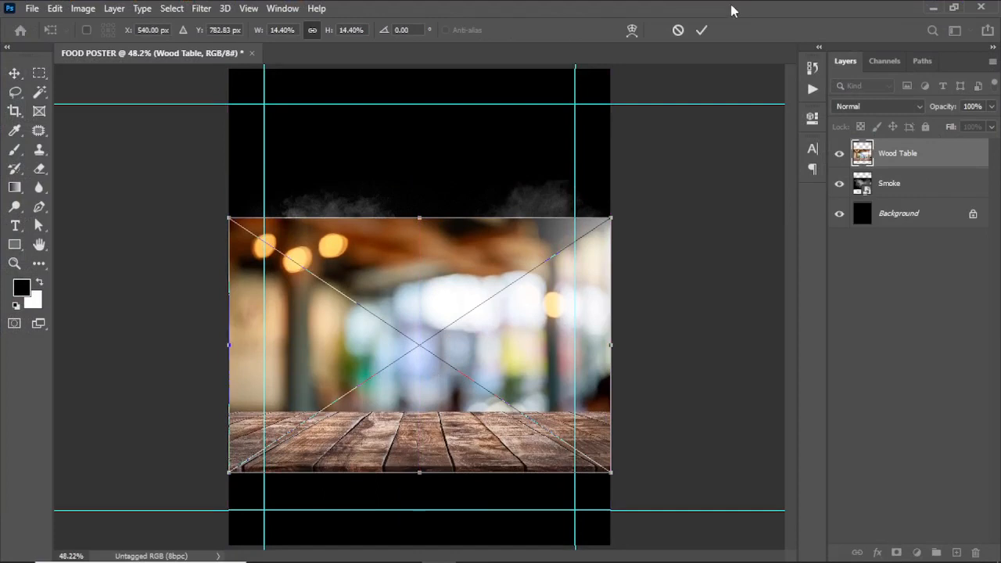
{"action": "left_click", "coordinate": [701, 32]}
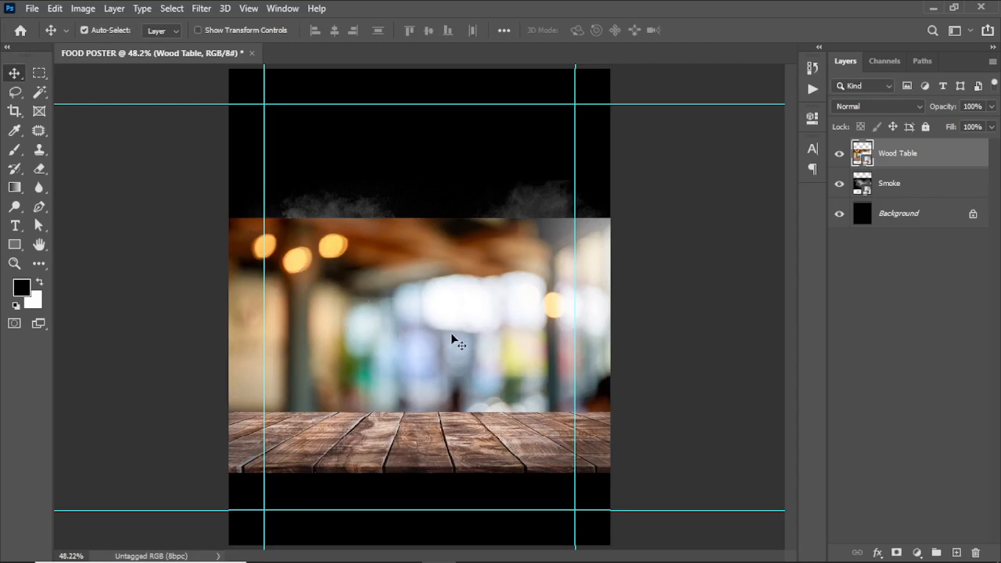
- Mask out the blurred restaurant background of the Wood Table layer with a rectangular selection, leaving only the wooden tabletop
{"action": "left_click", "coordinate": [39, 74]}
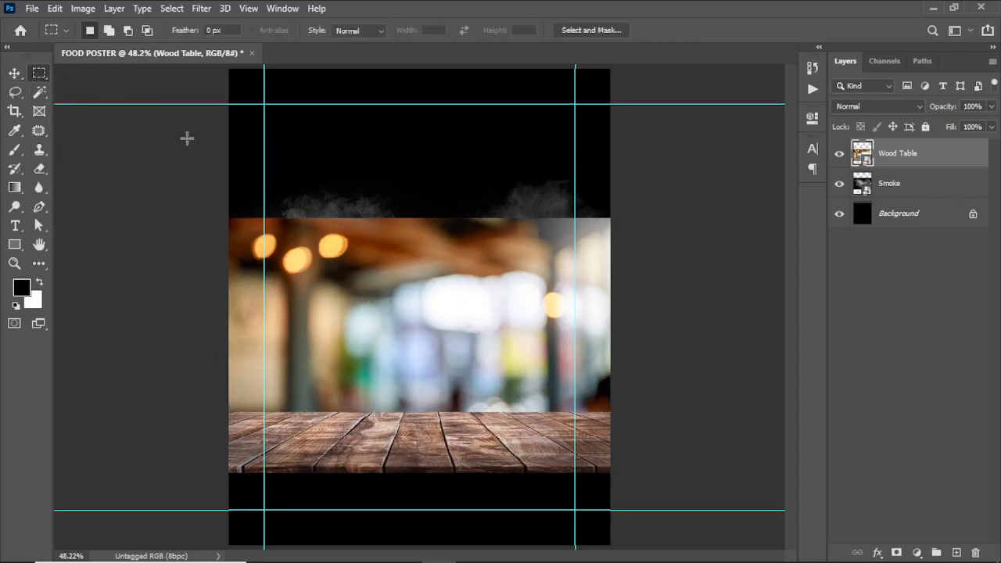
{"action": "left_click_drag", "start_coordinate": [229, 217], "coordinate": [613, 413]}
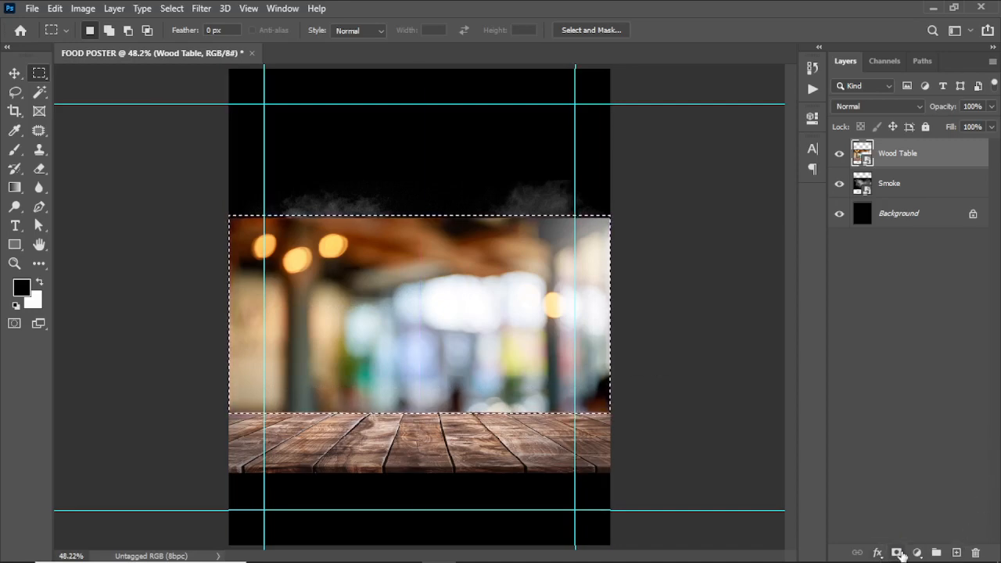
{"action": "left_click", "coordinate": [899, 553]}
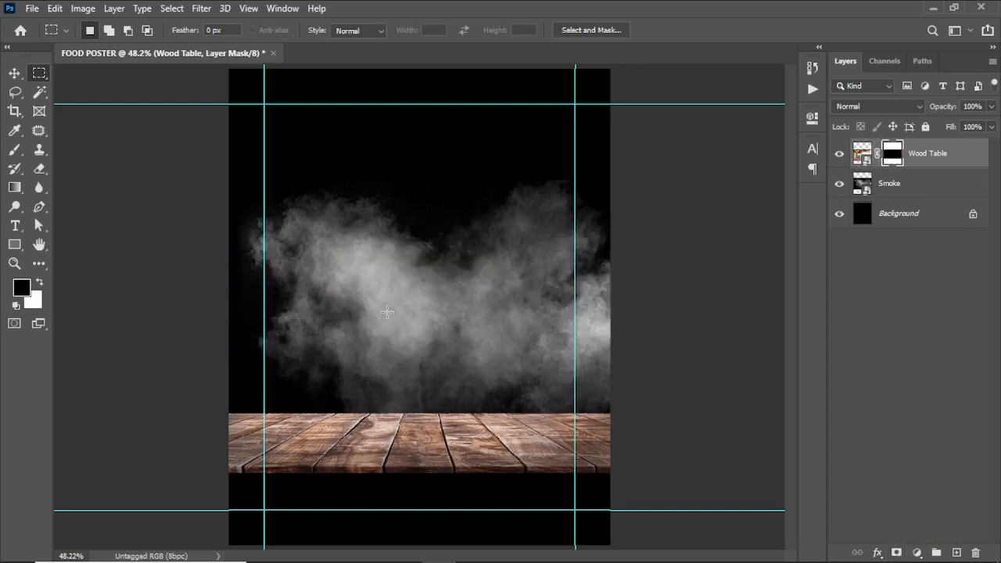
{"action": "left_click", "coordinate": [14, 73]}
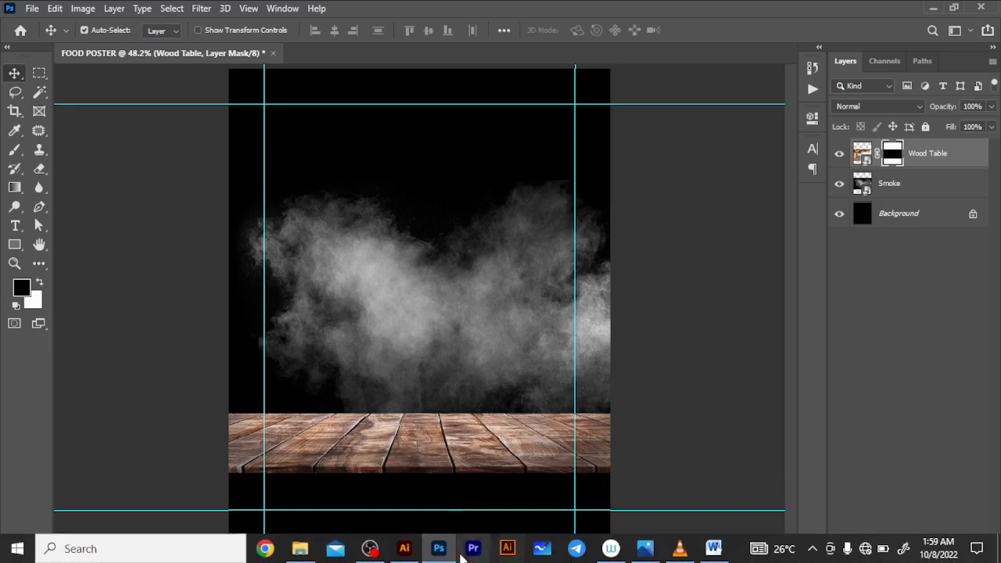
- Place the Wood Texture image from the Food poster folder, positioned at about Y 1484 px so it starts under the tabletop
{"action": "left_click", "coordinate": [440, 550]}
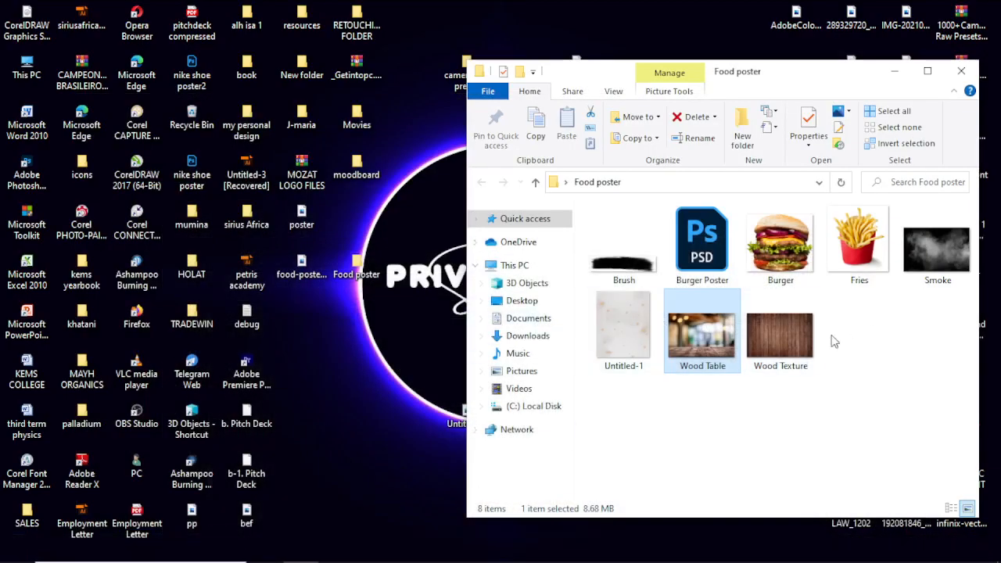
{"action": "left_click", "coordinate": [783, 337]}
{"action": "left_click_drag", "start_coordinate": [782, 337], "coordinate": [433, 429]}
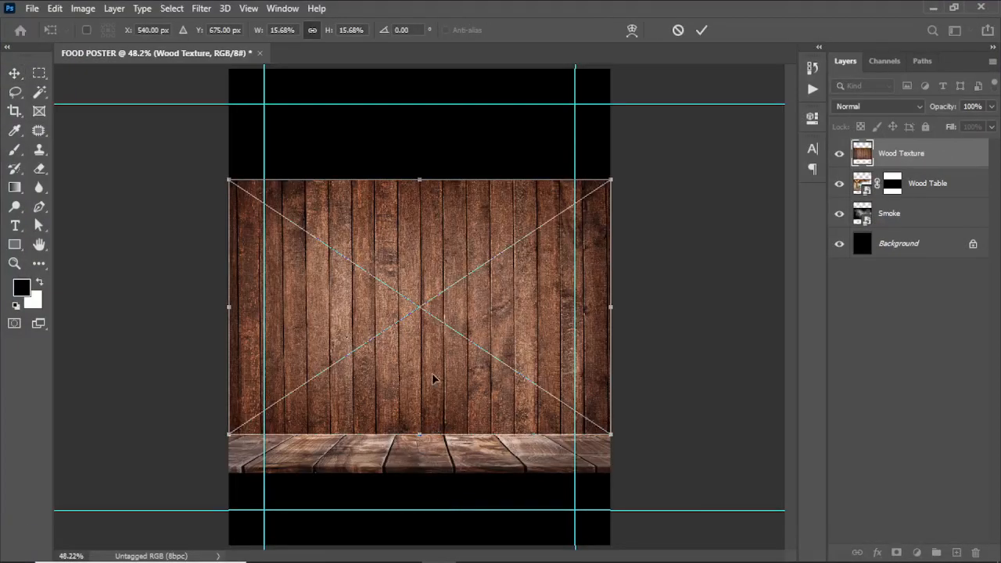
{"action": "left_click_drag", "start_coordinate": [424, 351], "coordinate": [437, 562]}
{"action": "left_click_drag", "start_coordinate": [439, 470], "coordinate": [430, 523]}
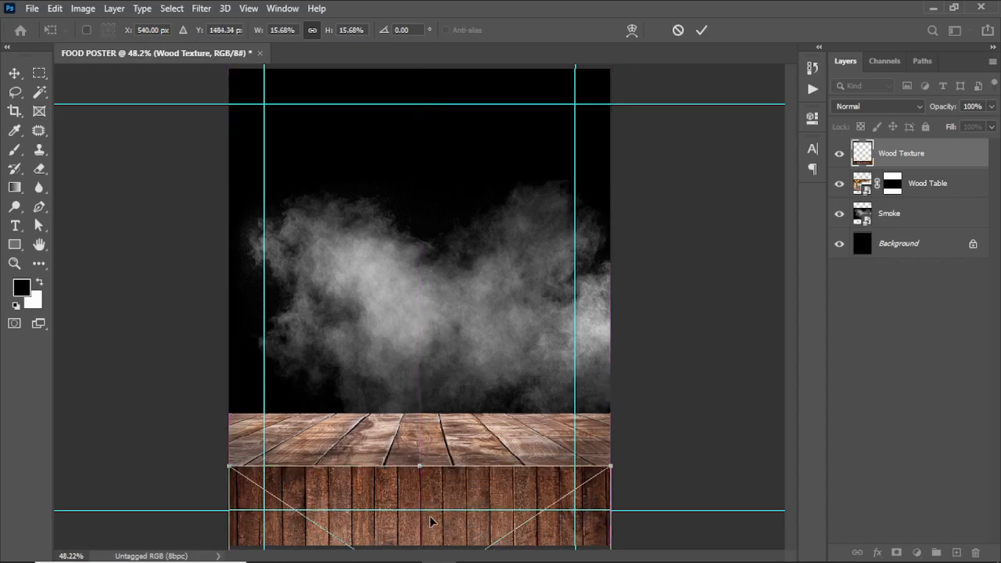
{"action": "left_click", "coordinate": [14, 264]}
{"action": "key", "text": "Return"}
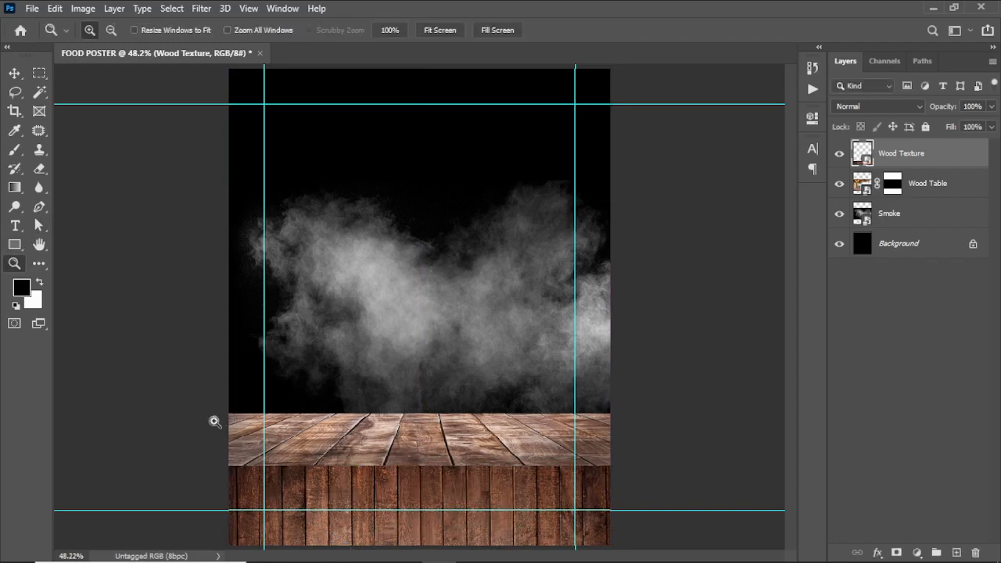
- Try to line up the Wood Texture planks with the tabletop seams by shifting the layer sideways along the table's front edge
{"action": "left_click_drag", "start_coordinate": [215, 420], "coordinate": [671, 505]}
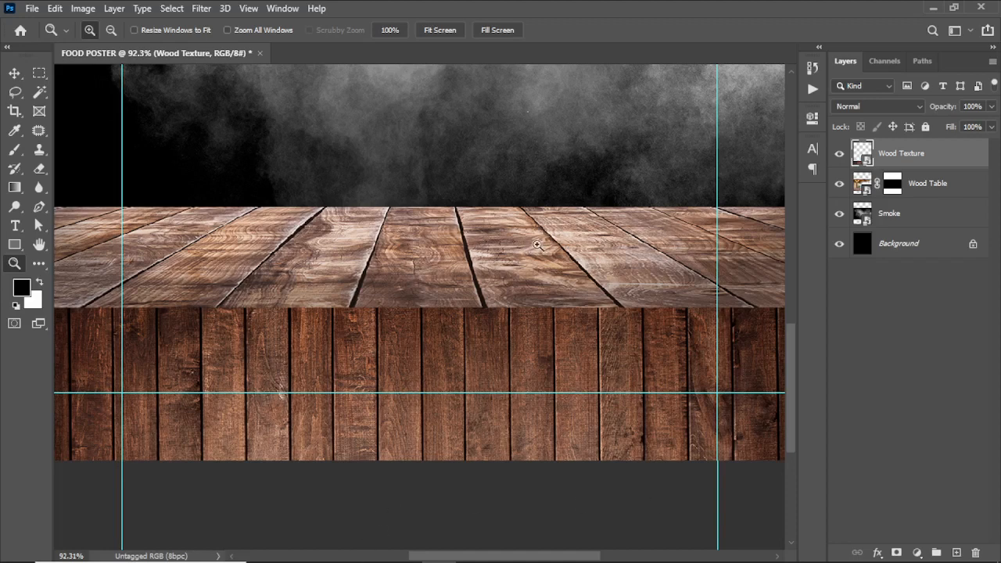
{"action": "left_click", "coordinate": [14, 72]}
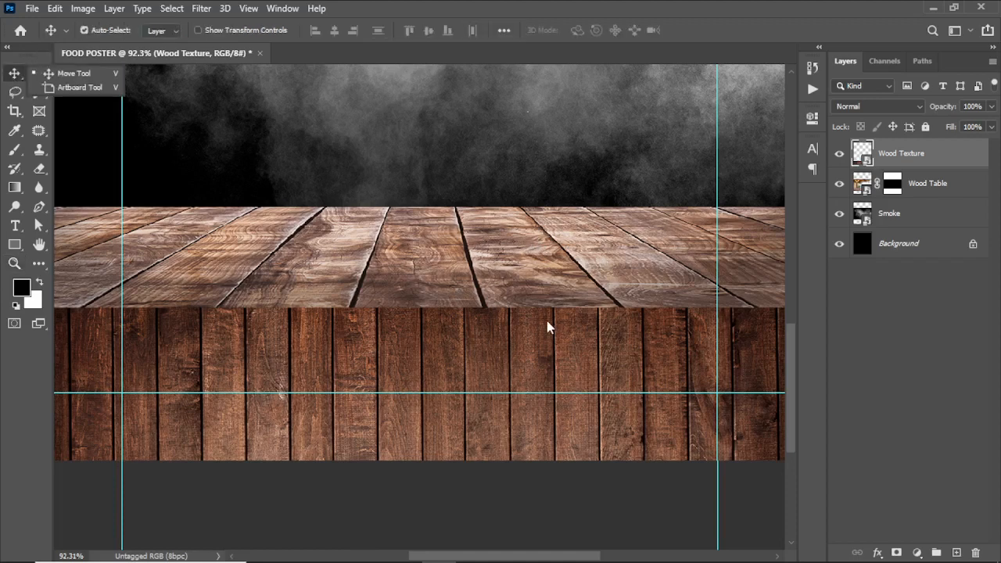
{"action": "mouse_move", "coordinate": [546, 355]}
{"action": "left_mouse_down"}
{"action": "mouse_move", "coordinate": [532, 369]}
{"action": "mouse_move", "coordinate": [543, 365]}
{"action": "mouse_move", "coordinate": [537, 349]}
{"action": "mouse_move", "coordinate": [543, 354]}
{"action": "left_mouse_up"}
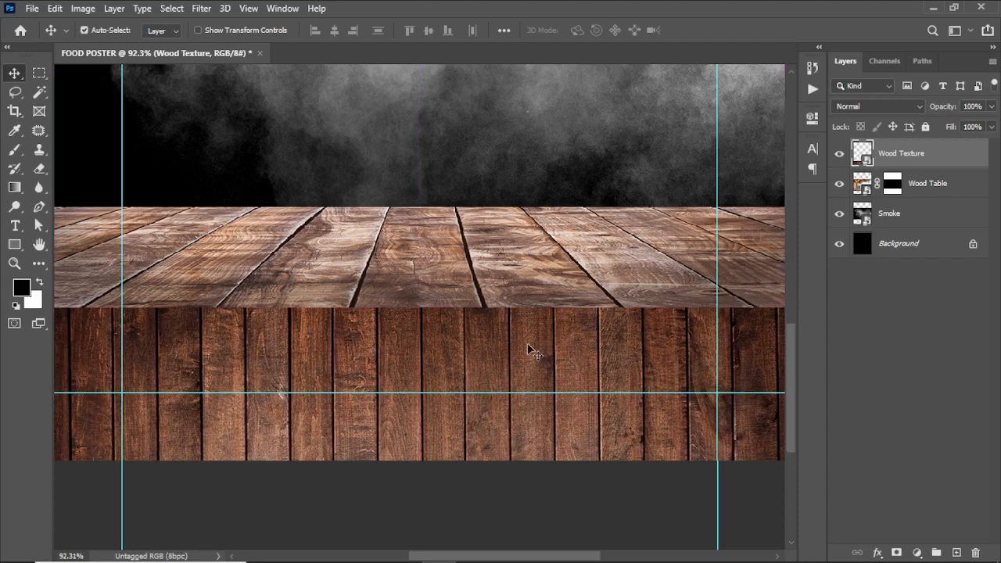
{"action": "left_click_drag", "start_coordinate": [527, 351], "coordinate": [479, 356]}
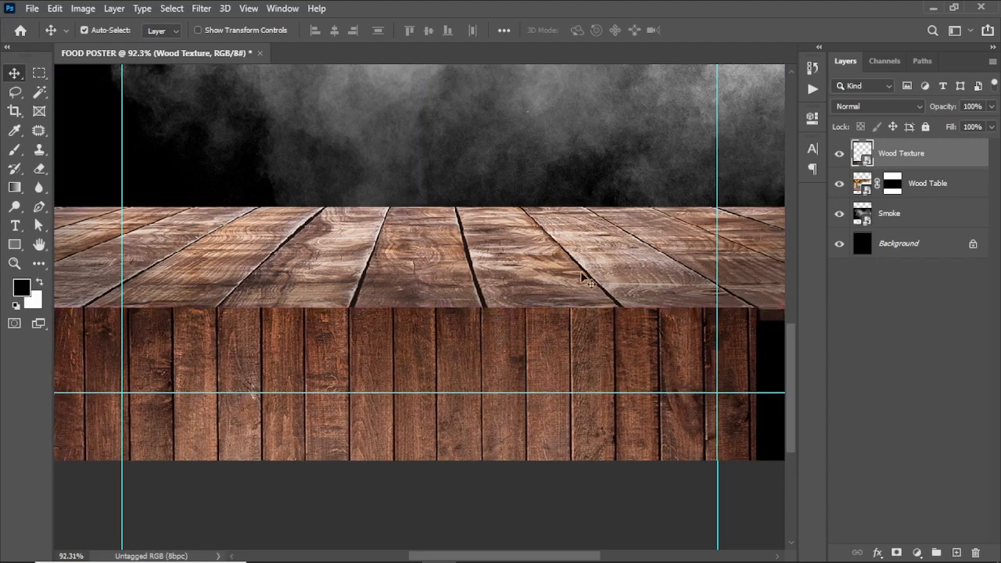
{"action": "left_click_drag", "start_coordinate": [486, 339], "coordinate": [532, 349]}
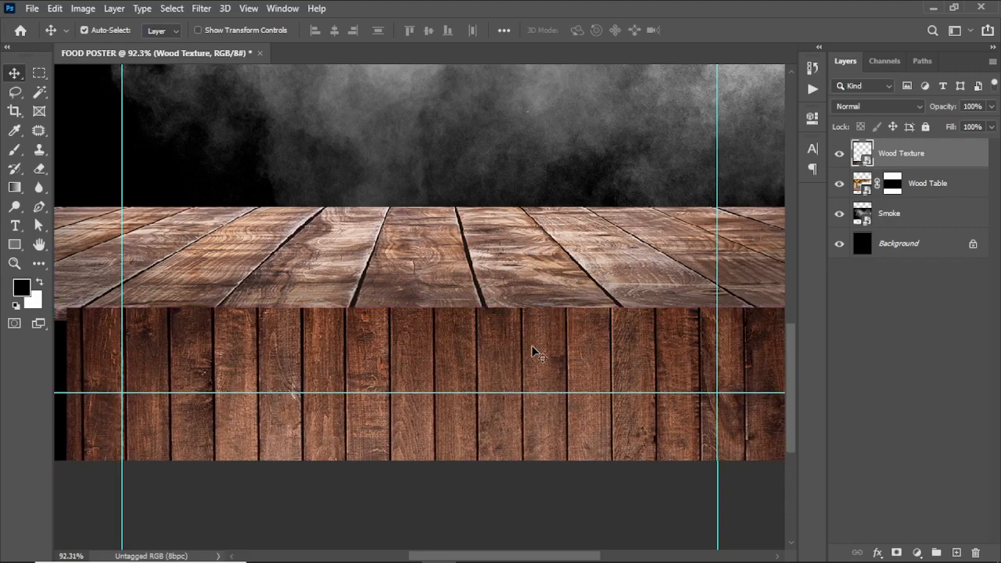
- Stretch the Wood Texture horizontally to about 19.1% width and position it under the tabletop so it spans the whole canvas
{"action": "key", "text": "ctrl+minus"}
{"action": "key", "text": "ctrl+t"}
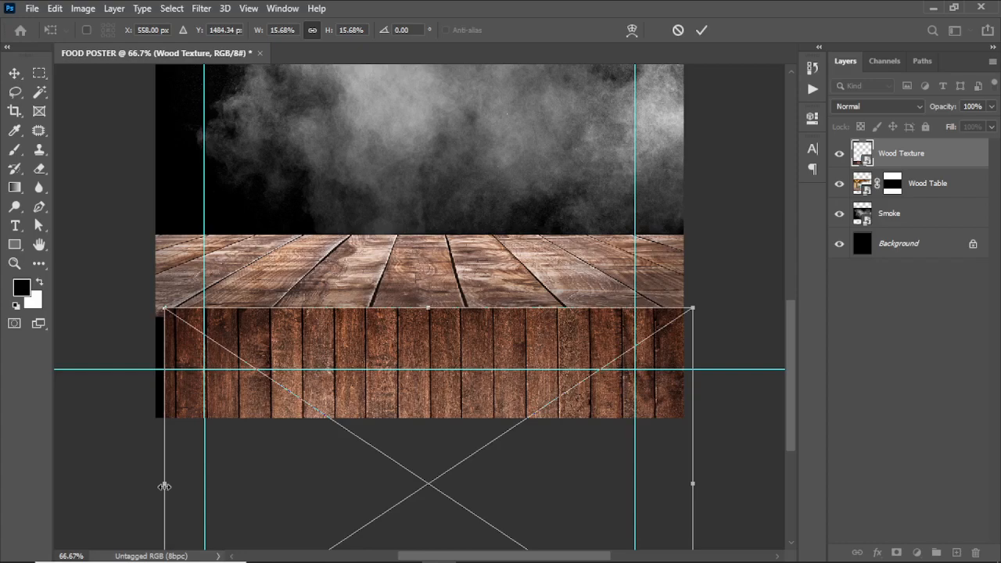
{"action": "left_click_drag", "start_coordinate": [164, 486], "coordinate": [106, 486]}
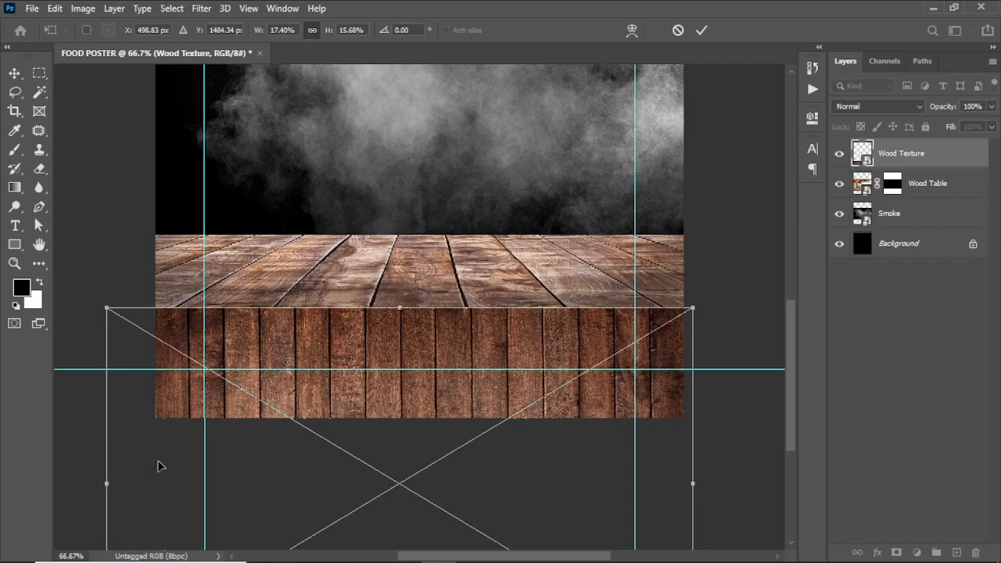
{"action": "left_click_drag", "start_coordinate": [301, 369], "coordinate": [314, 370]}
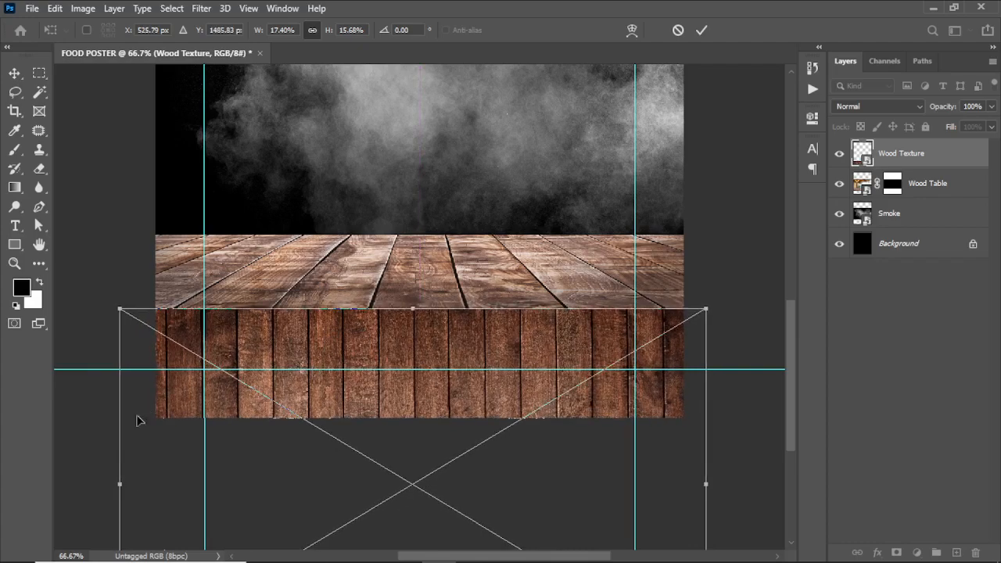
{"action": "left_click_drag", "start_coordinate": [124, 486], "coordinate": [128, 489]}
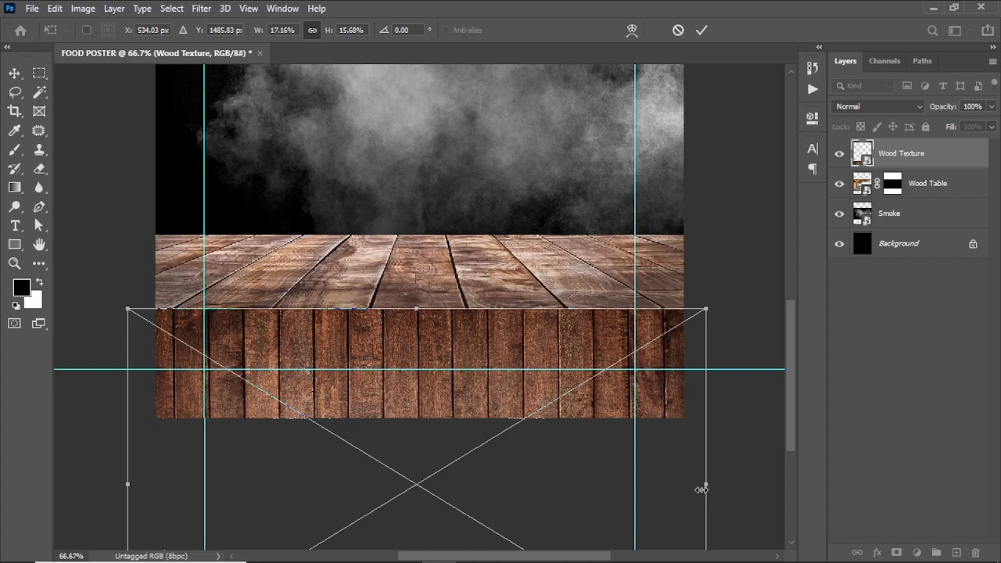
{"action": "left_click_drag", "start_coordinate": [702, 490], "coordinate": [769, 490]}
{"action": "left_click_drag", "start_coordinate": [541, 349], "coordinate": [521, 351]}
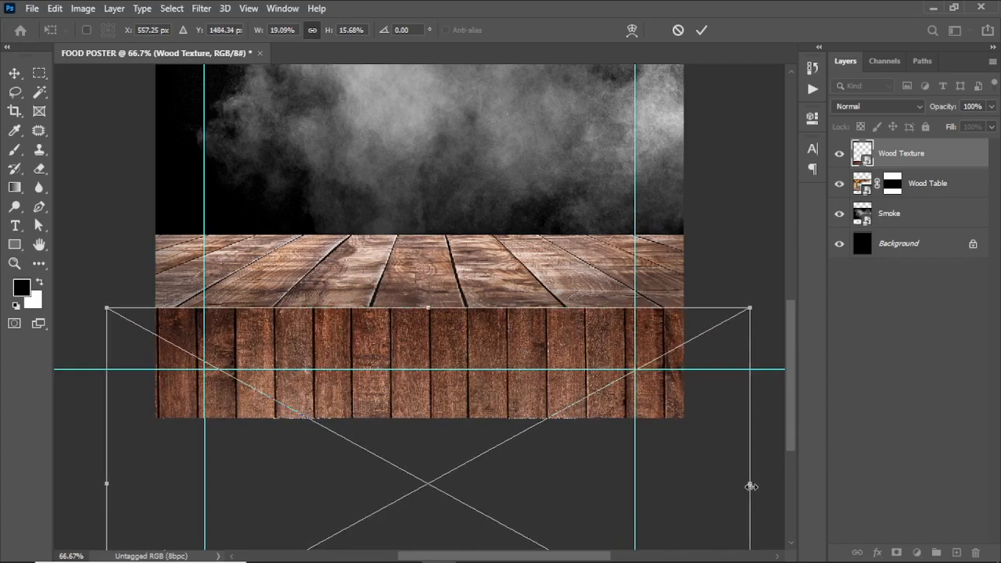
- Widen the Wood Texture to about 39.6% width and shift it to about X 1310 px, Y 1473 px for broader front planks
{"action": "left_click_drag", "start_coordinate": [751, 489], "coordinate": [885, 501]}
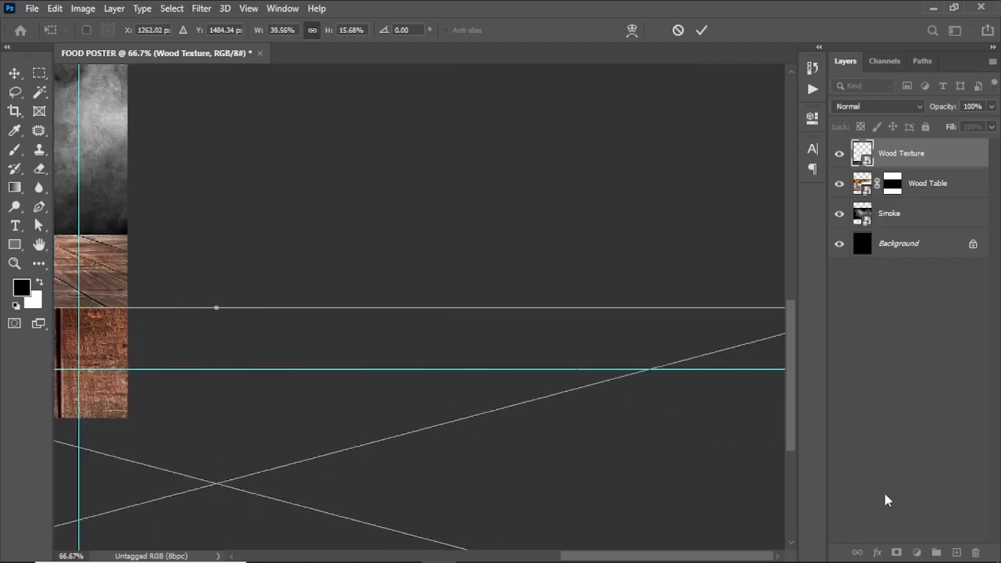
{"action": "key", "text": "ctrl+0"}
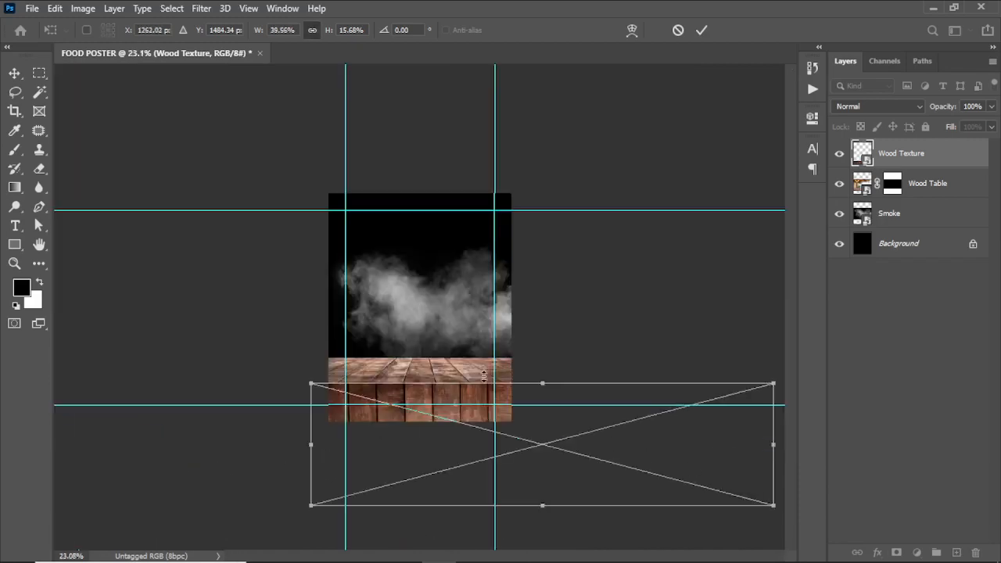
{"action": "left_click_drag", "start_coordinate": [464, 392], "coordinate": [467, 393]}
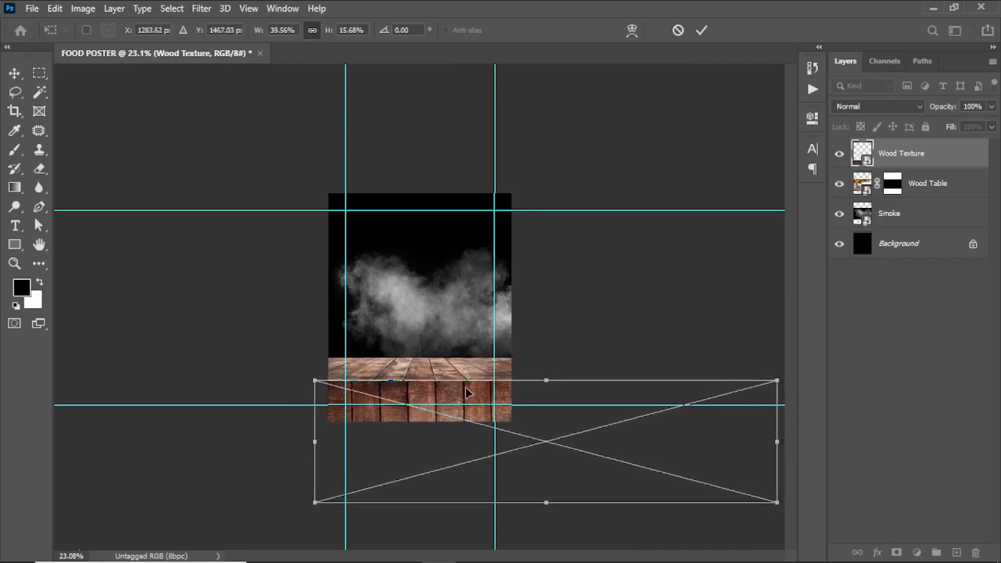
{"action": "key", "text": "ctrl+plus"}
{"action": "key", "text": "ctrl+plus"}
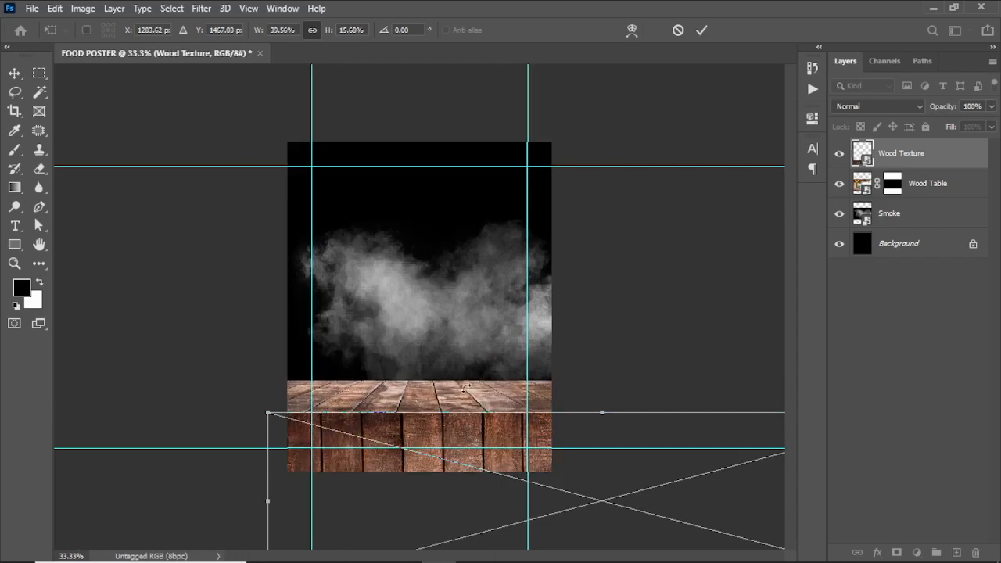
{"action": "left_click_drag", "start_coordinate": [462, 428], "coordinate": [468, 435]}
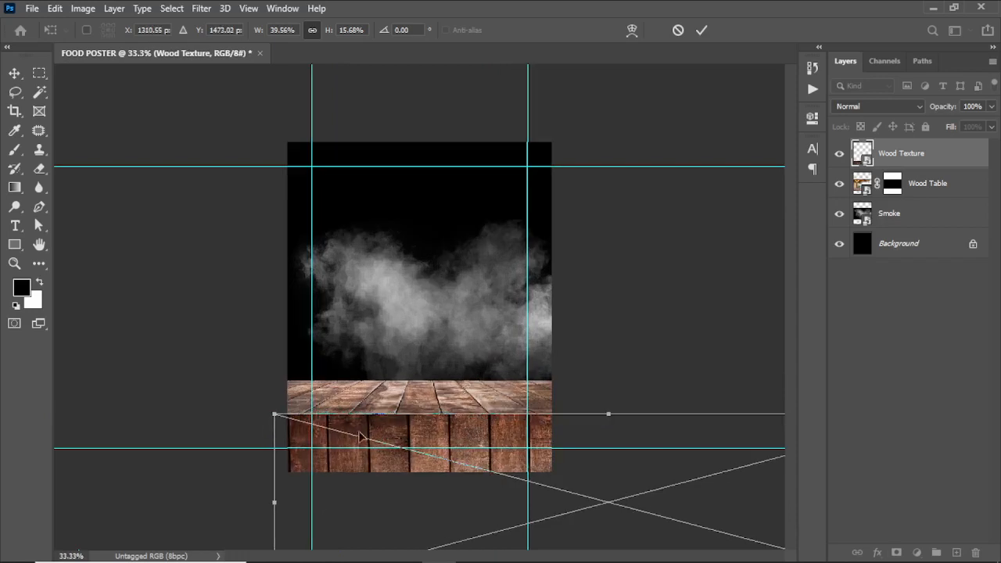
- Widen the Wood Texture to 48.5% and place it at about X 838 px, Y 1503 px, matching its planks to the tabletop seams
{"action": "left_click_drag", "start_coordinate": [271, 505], "coordinate": [245, 507]}
{"action": "left_click_drag", "start_coordinate": [464, 431], "coordinate": [434, 436]}
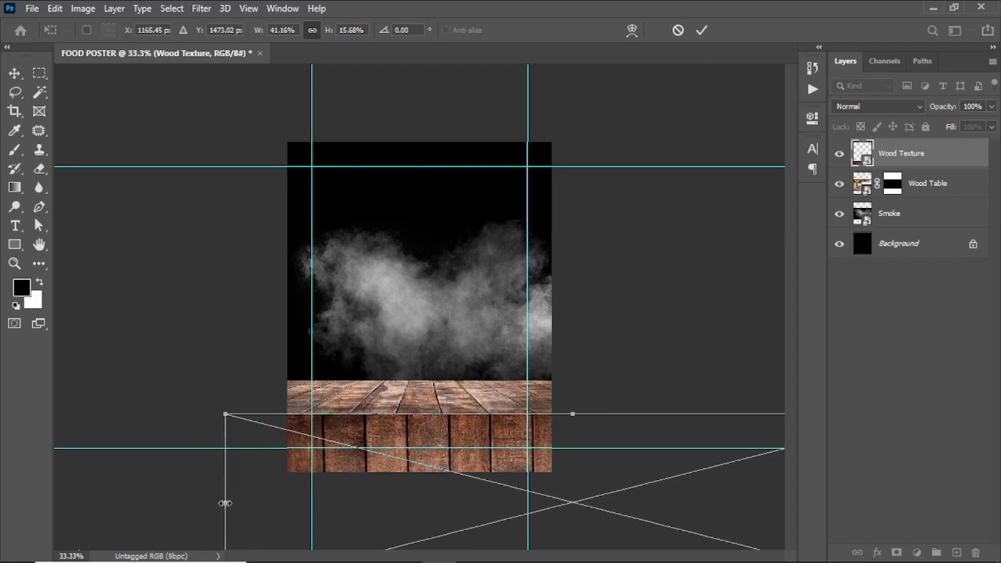
{"action": "left_click_drag", "start_coordinate": [226, 502], "coordinate": [93, 507]}
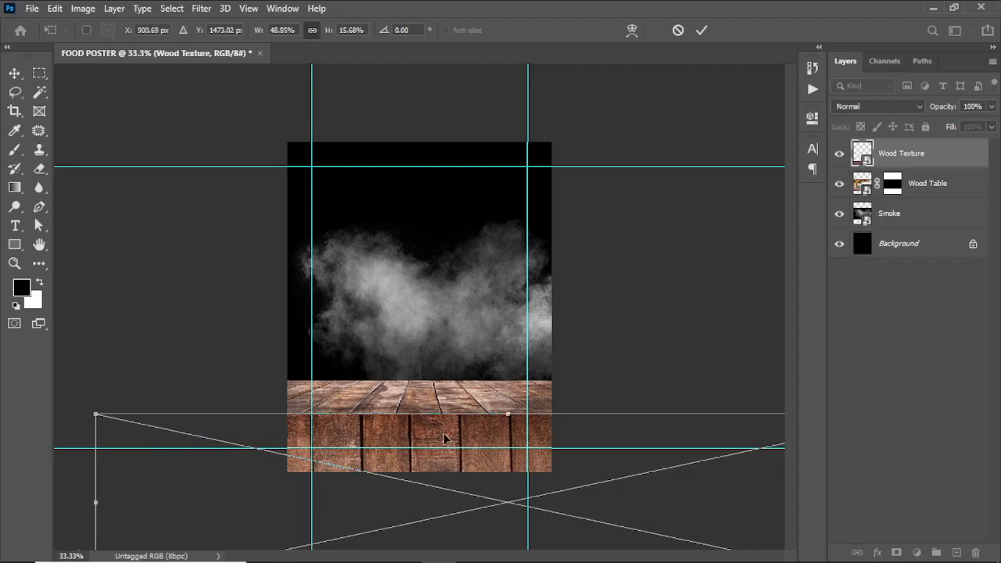
{"action": "left_click_drag", "start_coordinate": [443, 439], "coordinate": [466, 434]}
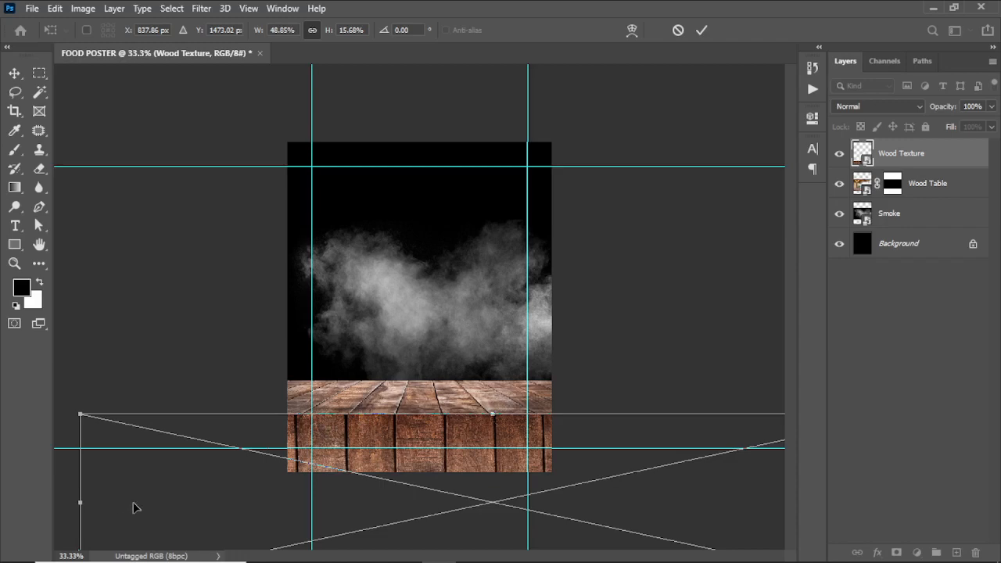
{"action": "left_click_drag", "start_coordinate": [81, 502], "coordinate": [86, 503]}
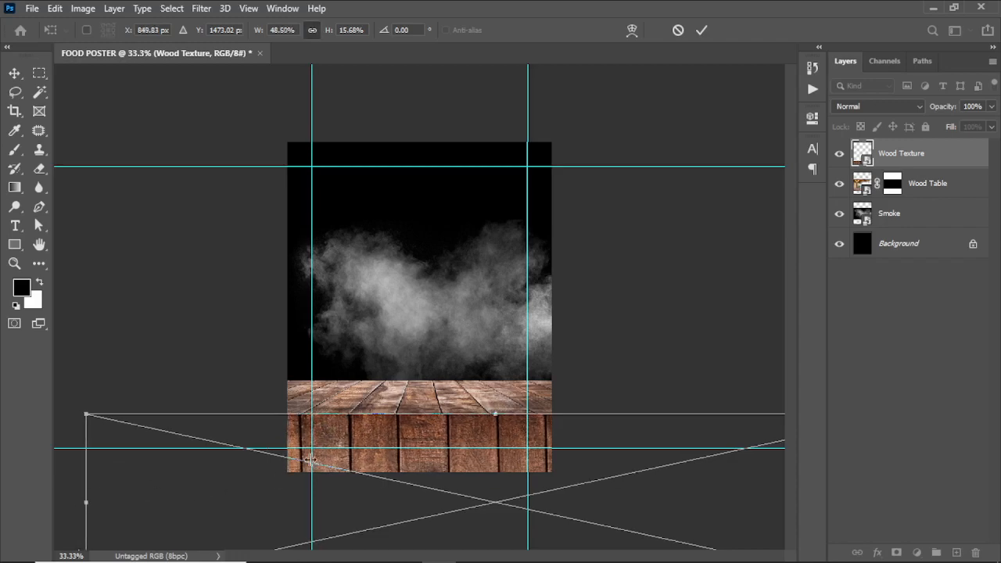
{"action": "left_click_drag", "start_coordinate": [509, 436], "coordinate": [502, 439]}
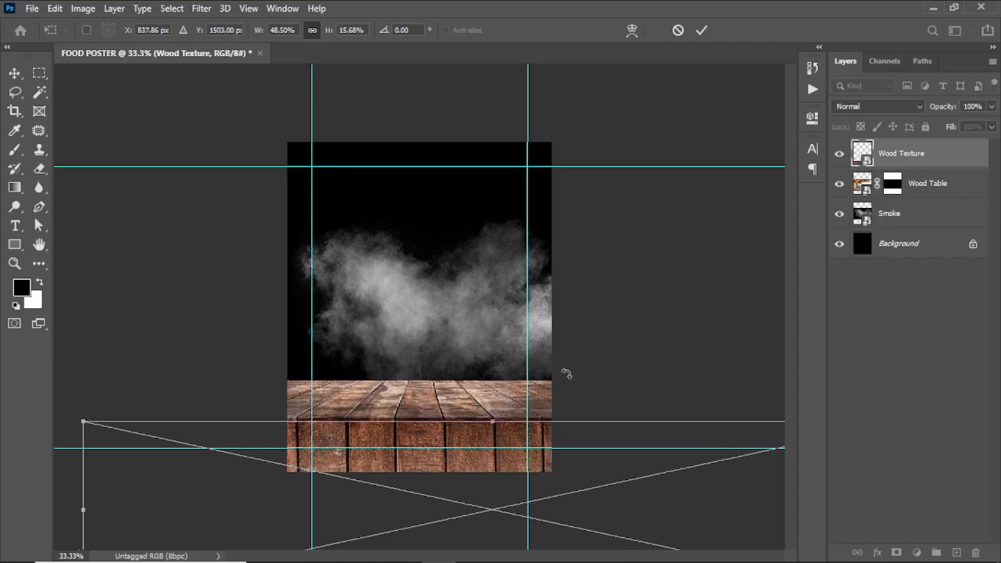
{"action": "key", "text": "ctrl+minus"}
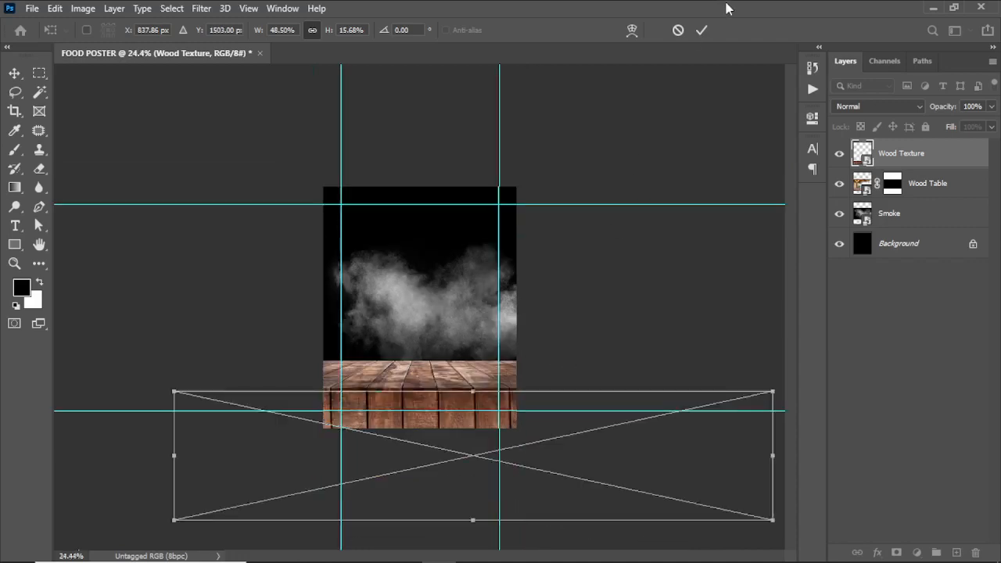
{"action": "left_click", "coordinate": [704, 31]}
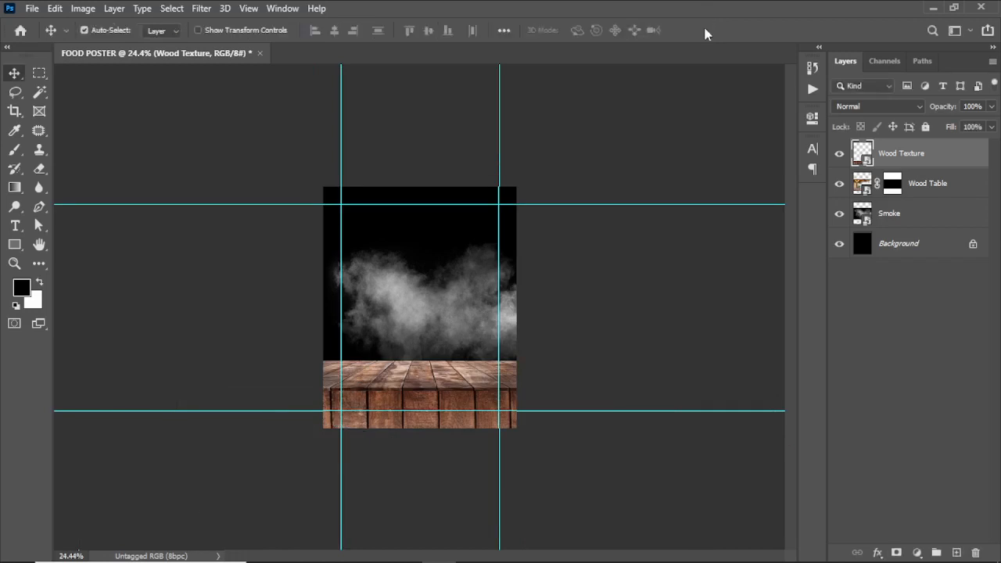
{"action": "key", "text": "ctrl+0"}
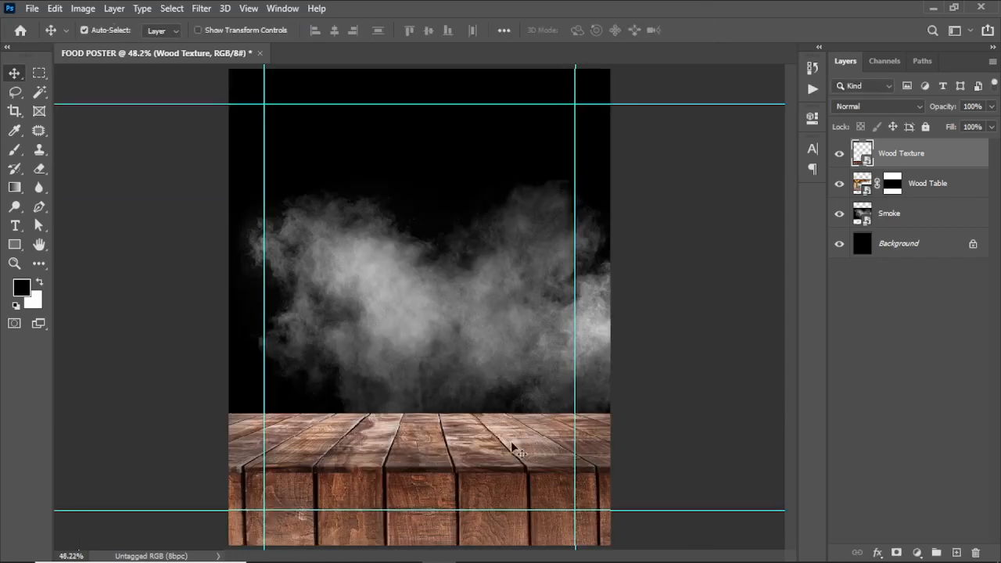
- Move the Wood Texture slightly up against the tabletop's front edge and nudge it left to align its seams
{"action": "left_click_drag", "start_coordinate": [519, 492], "coordinate": [515, 487]}
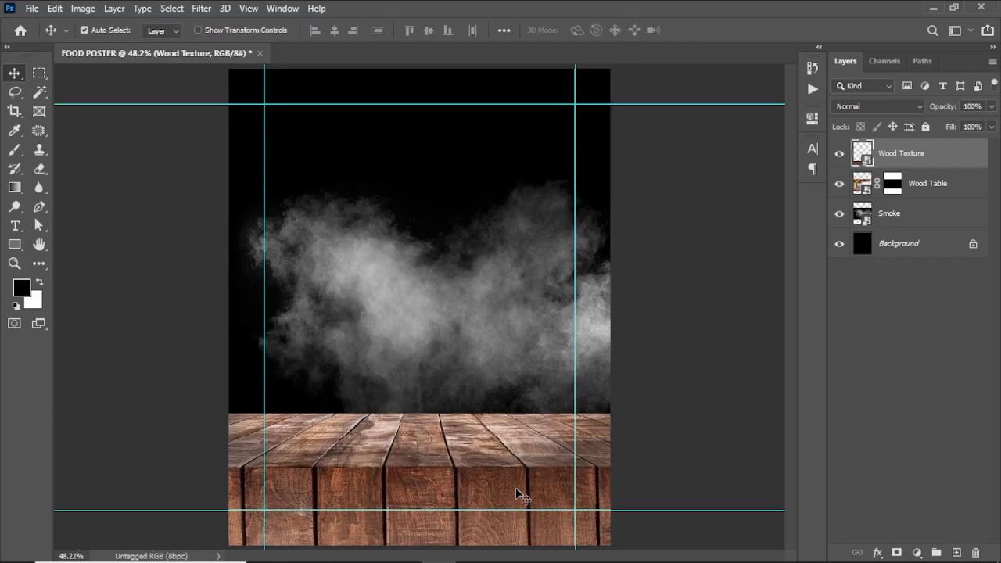
{"action": "key", "text": "Left"}
{"action": "key", "text": "Left"}
{"action": "key", "text": "Left"}
{"action": "key", "text": "Left"}
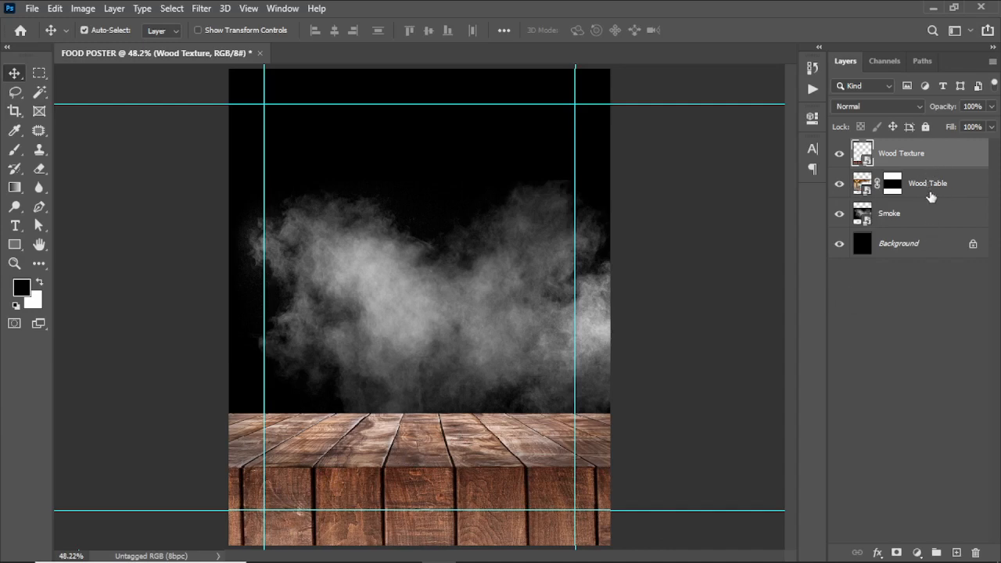
- Reorder the Wood Texture layer below Wood Table and shift it slightly to line up with the tabletop seams
{"action": "left_click_drag", "start_coordinate": [910, 162], "coordinate": [909, 194]}
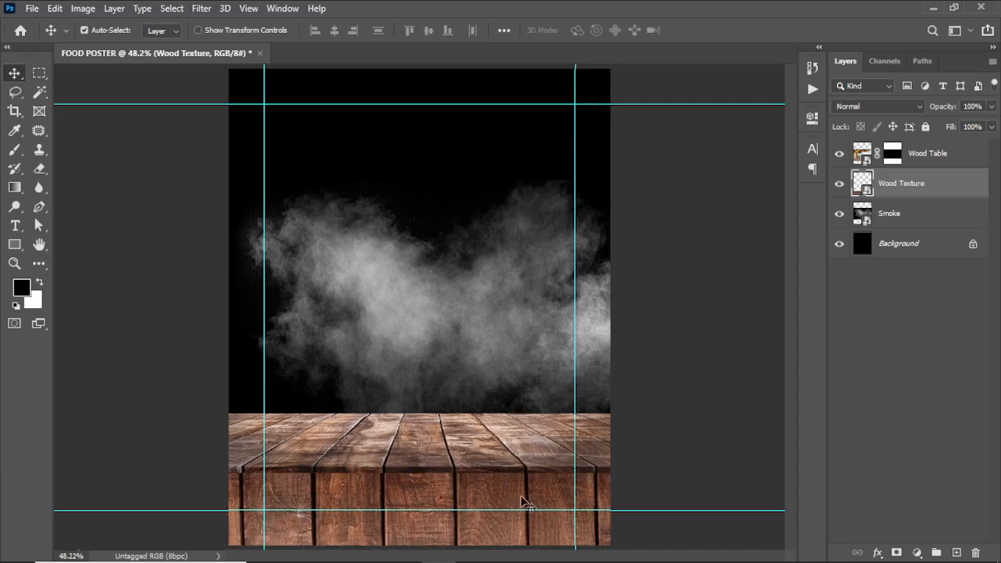
{"action": "left_click_drag", "start_coordinate": [502, 495], "coordinate": [506, 499]}
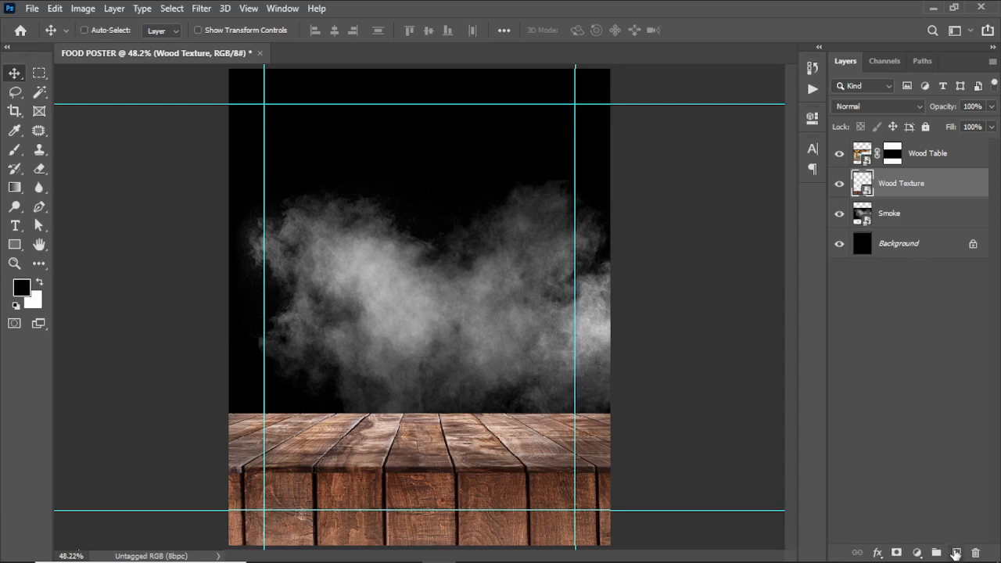
- Add a new empty layer between Smoke and Wood Texture, and select the Wood Texture layer
{"action": "left_click", "coordinate": [956, 554]}
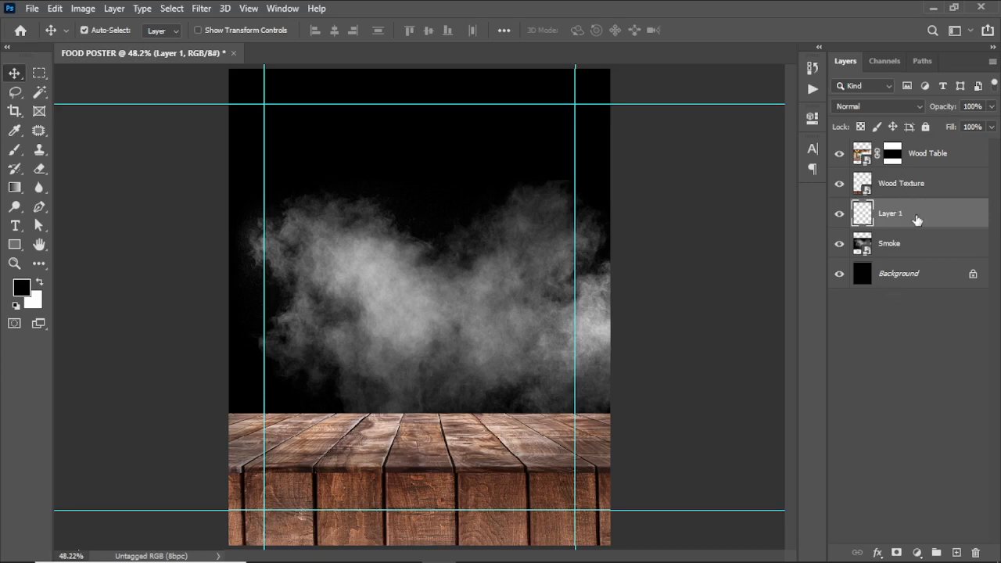
{"action": "key", "text": "Delete"}
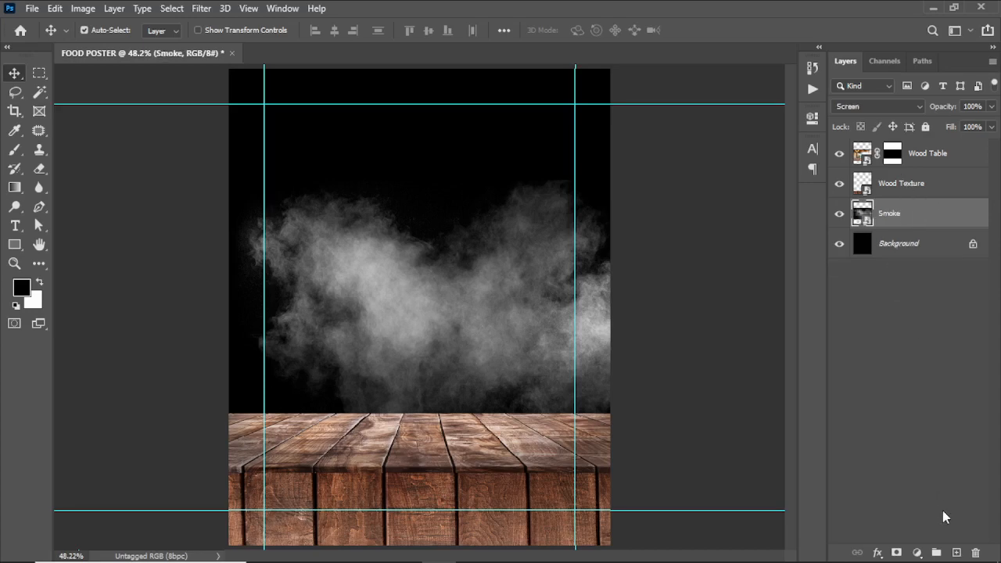
{"action": "left_click", "coordinate": [956, 554]}
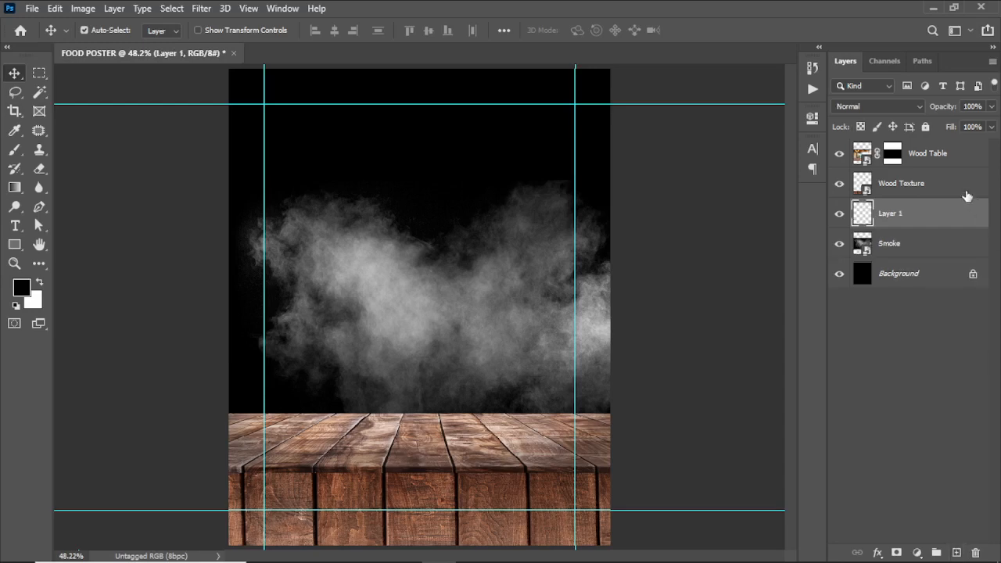
{"action": "left_click", "coordinate": [904, 186]}
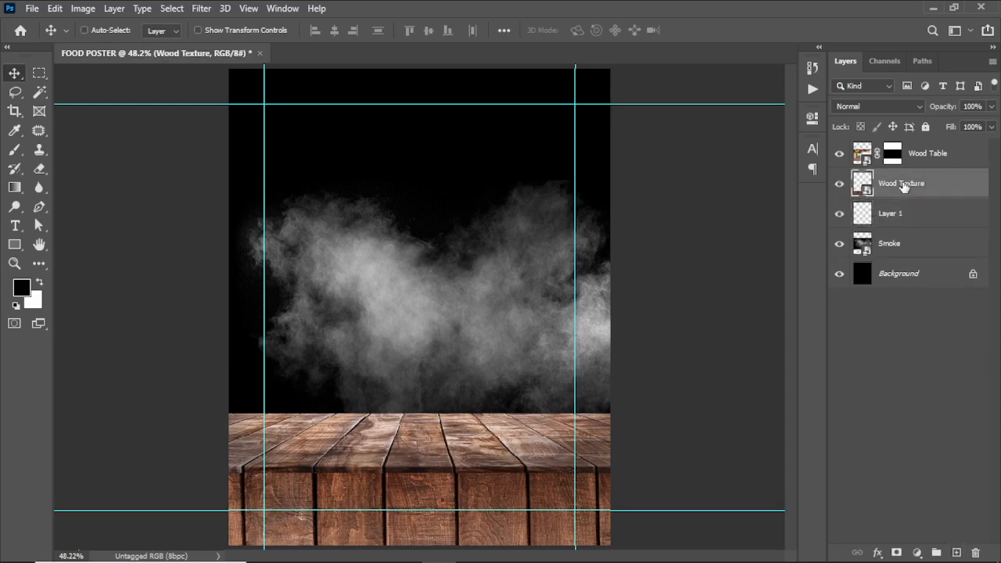
- Undo the misplaced layer addition and add a new empty layer directly above Wood Texture, below Wood Table
{"action": "key", "text": "ctrl+z"}
{"action": "left_click", "coordinate": [899, 186]}
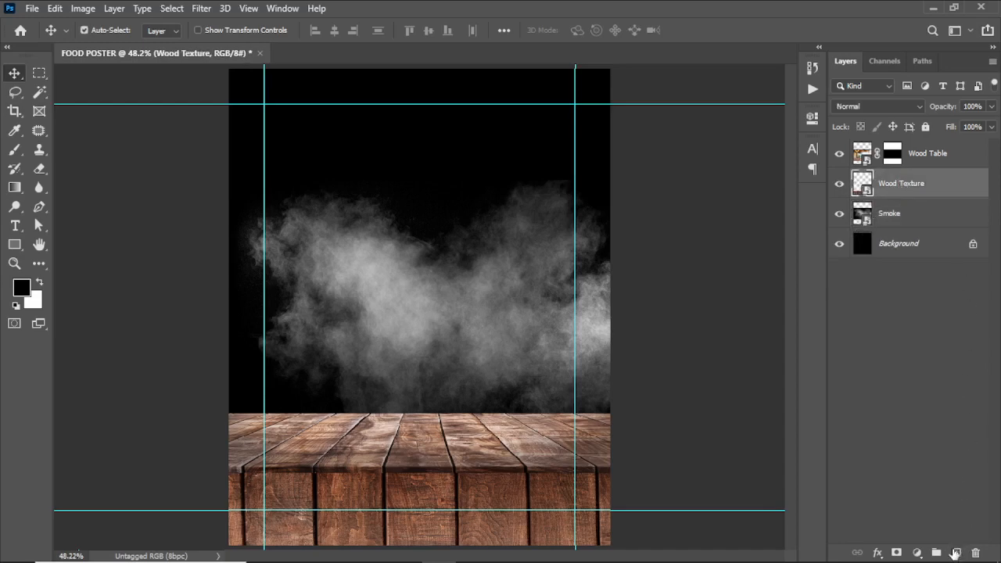
{"action": "left_click", "coordinate": [955, 554]}
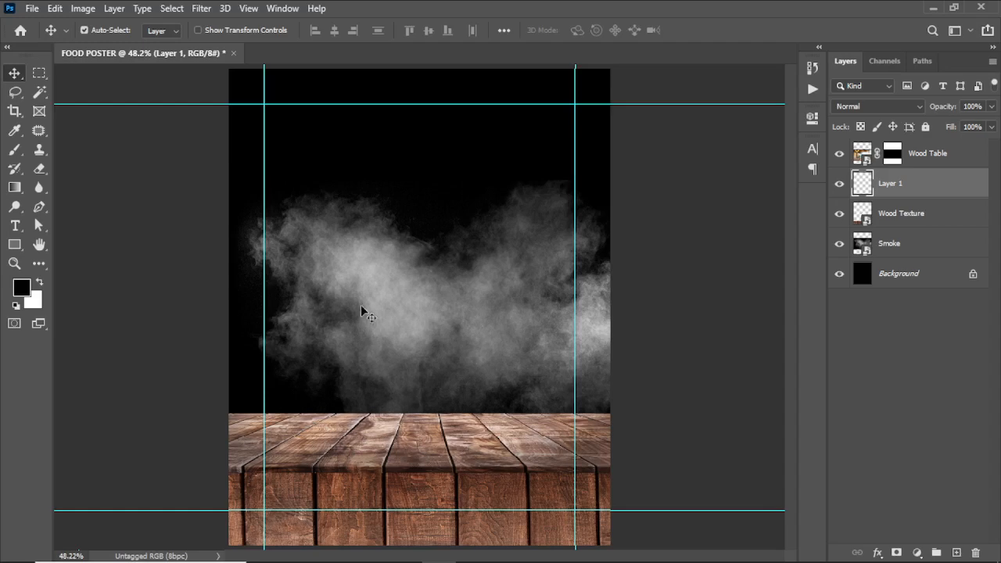
- Set up a soft black Brush with 80% opacity and a size of 500 px
{"action": "left_click", "coordinate": [15, 152]}
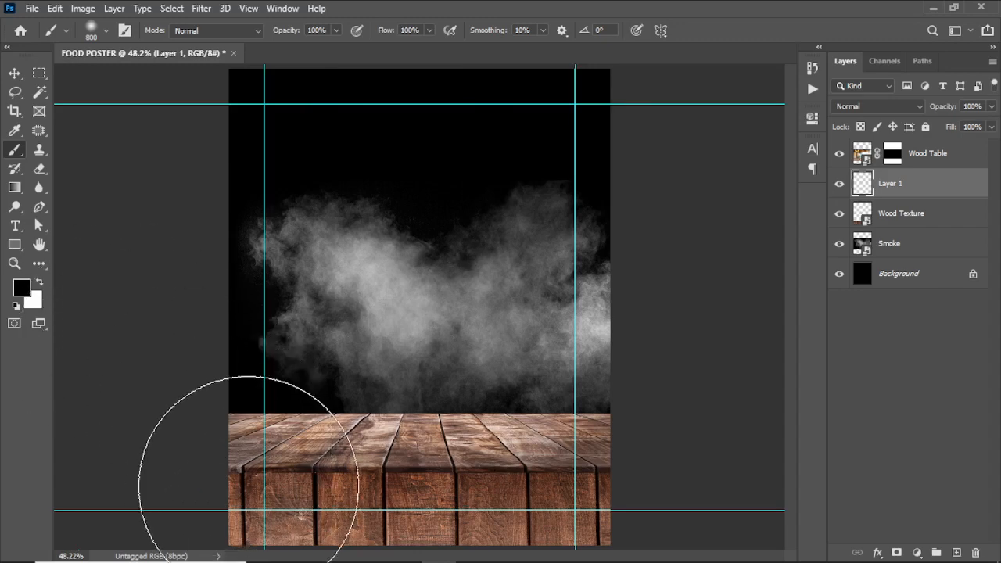
{"action": "left_click", "coordinate": [336, 31]}
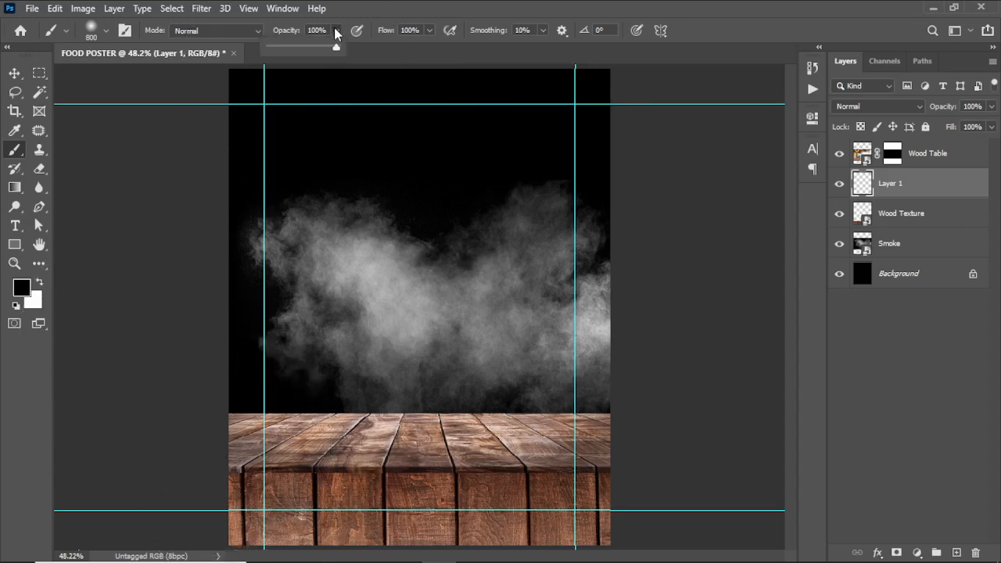
{"action": "left_click_drag", "start_coordinate": [338, 47], "coordinate": [326, 52]}
{"action": "left_click", "coordinate": [107, 34]}
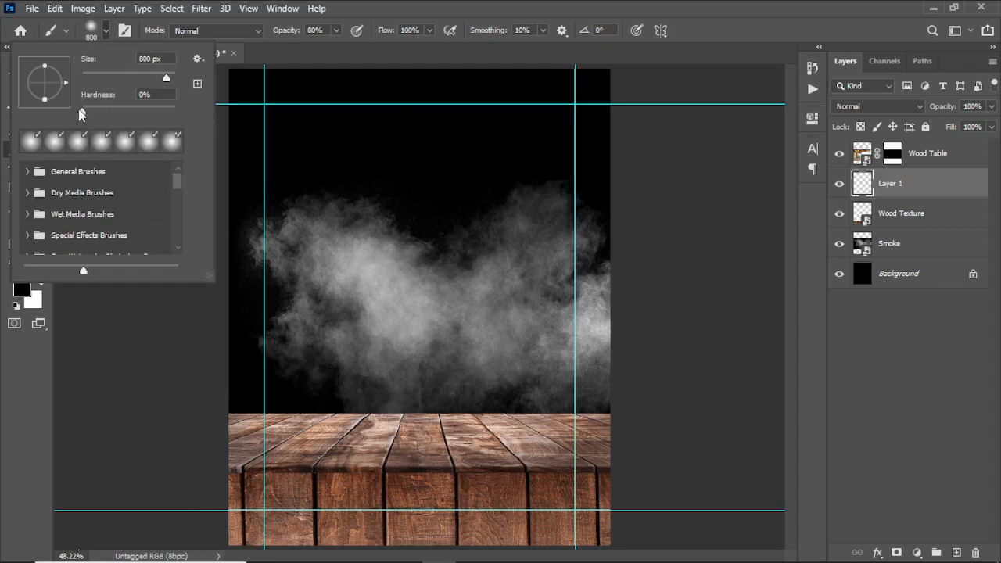
{"action": "left_click", "coordinate": [100, 36]}
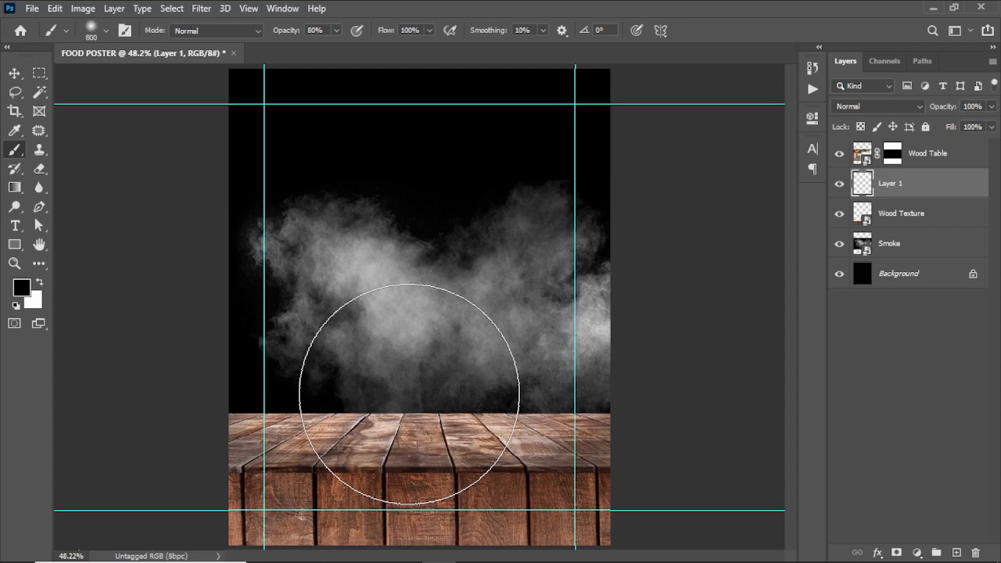
{"action": "key", "text": "bracketleft"}
{"action": "key", "text": "bracketleft"}
{"action": "key", "text": "bracketleft"}
{"action": "key", "text": "bracketleft"}
{"action": "key", "text": "bracketleft"}
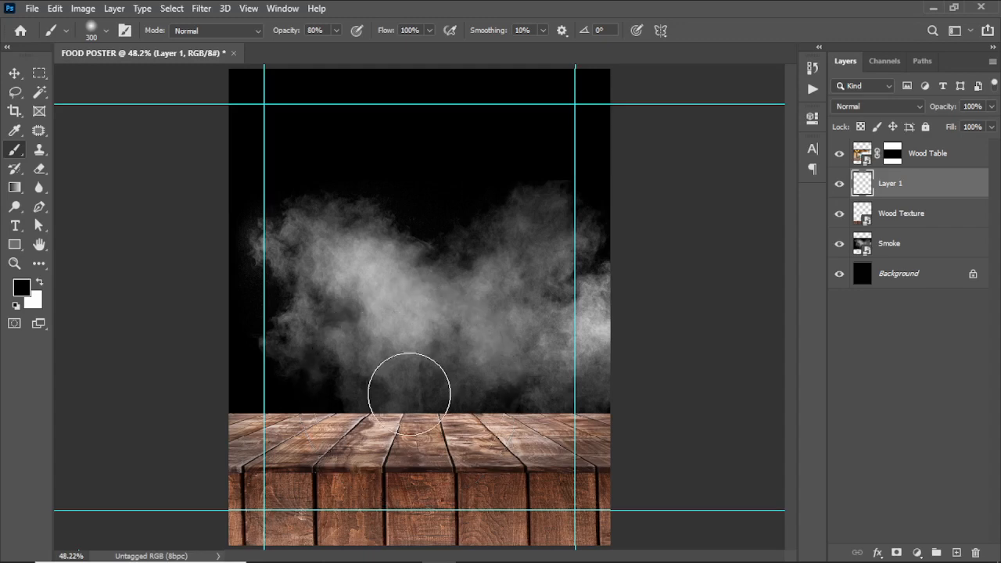
{"action": "key", "text": "bracketright"}
{"action": "key", "text": "bracketright"}
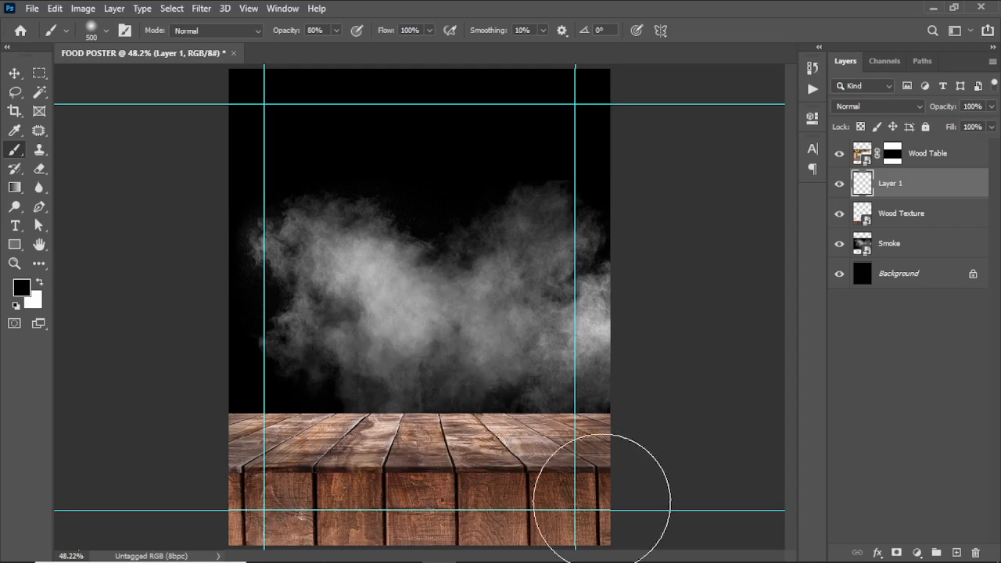
- Darken the table's plank front with black brush strokes across its full width on Layer 1, undoing the excess second pass
{"action": "left_click", "coordinate": [601, 493]}
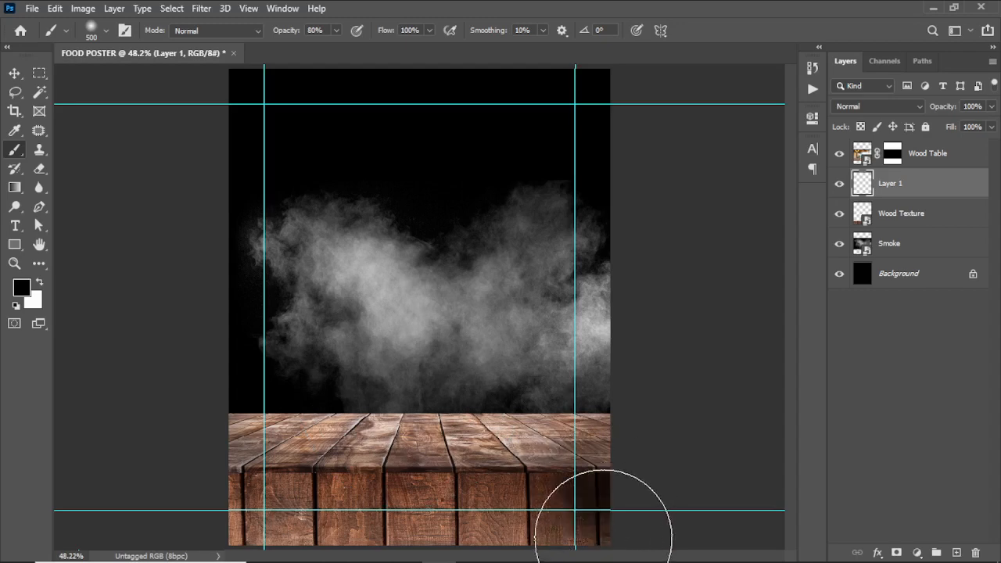
{"action": "left_click_drag", "start_coordinate": [602, 500], "coordinate": [593, 551]}
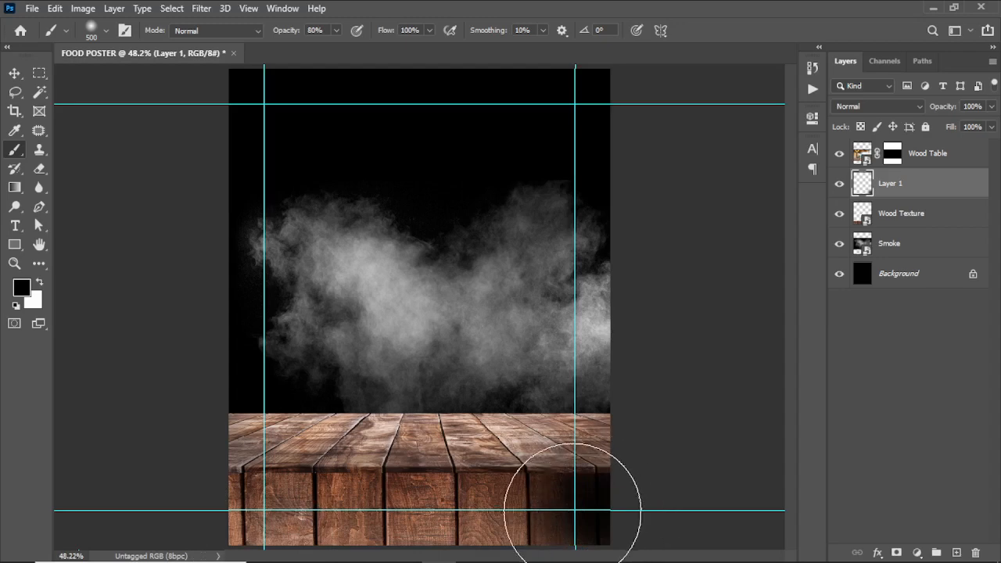
{"action": "mouse_move", "coordinate": [563, 496]}
{"action": "left_mouse_down"}
{"action": "mouse_move", "coordinate": [268, 510]}
{"action": "mouse_move", "coordinate": [214, 497]}
{"action": "mouse_move", "coordinate": [210, 473]}
{"action": "mouse_move", "coordinate": [234, 535]}
{"action": "left_mouse_up"}
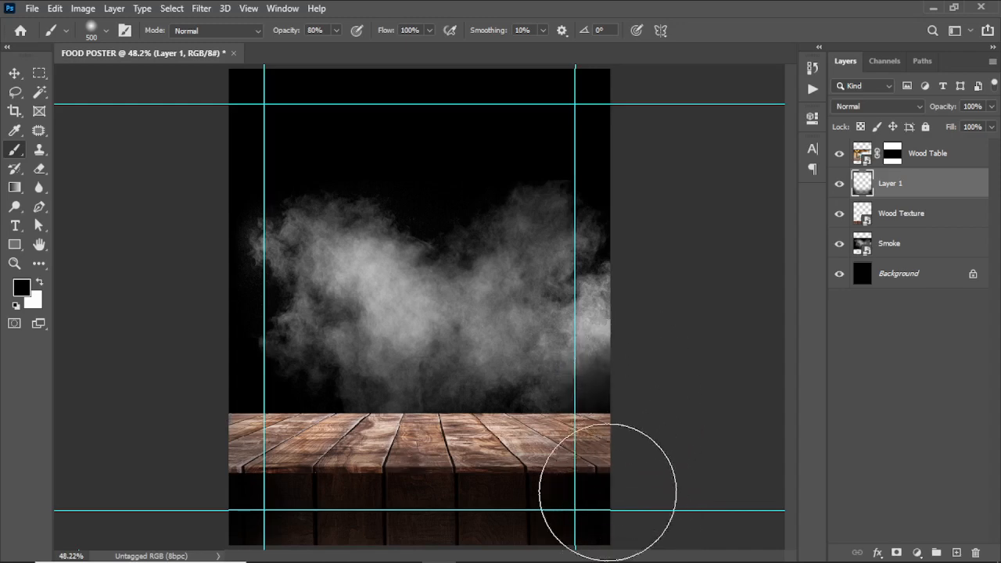
{"action": "mouse_move", "coordinate": [577, 510]}
{"action": "left_mouse_down"}
{"action": "mouse_move", "coordinate": [405, 530]}
{"action": "mouse_move", "coordinate": [269, 513]}
{"action": "left_mouse_up"}
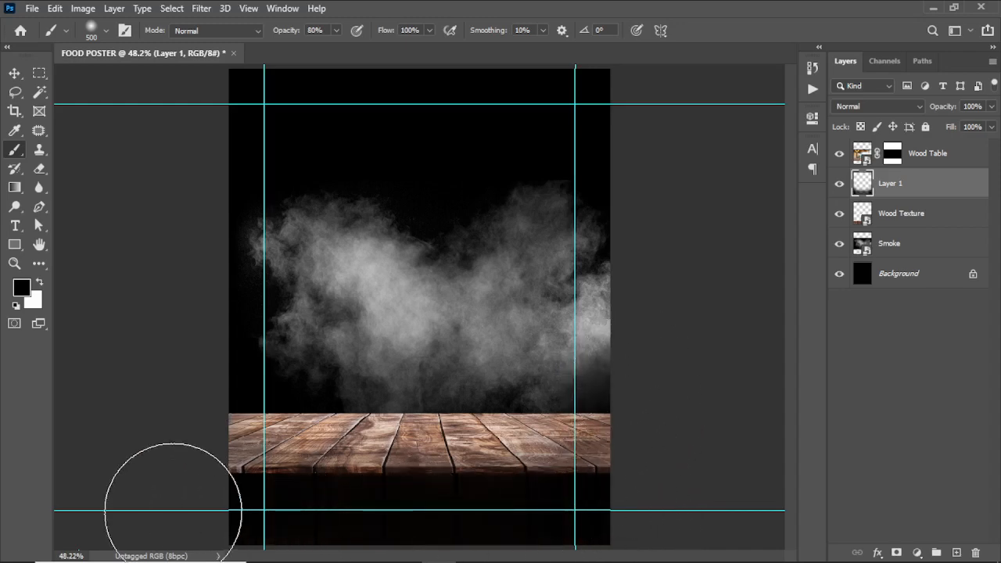
{"action": "key", "text": "ctrl+z"}
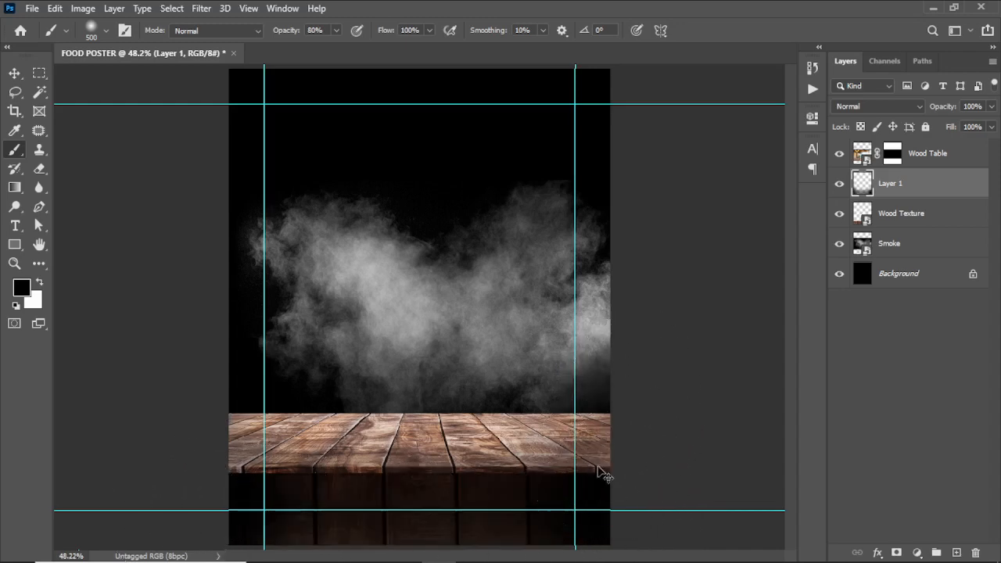
{"action": "key", "text": "ctrl+minus"}
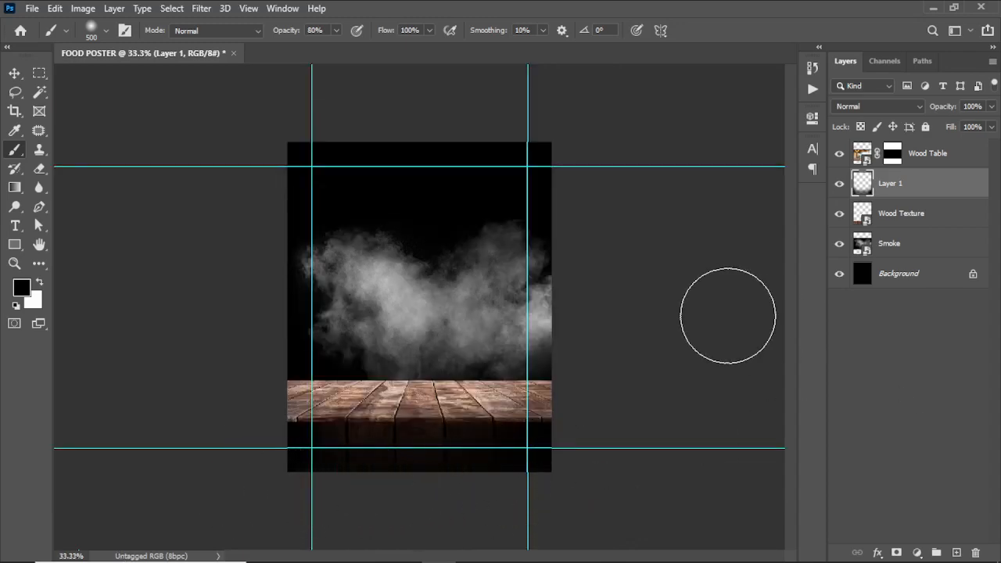
- Add a new layer above Wood Table and shade the tabletop's back edge and both sides with a 300 px black brush
{"action": "left_click", "coordinate": [926, 157]}
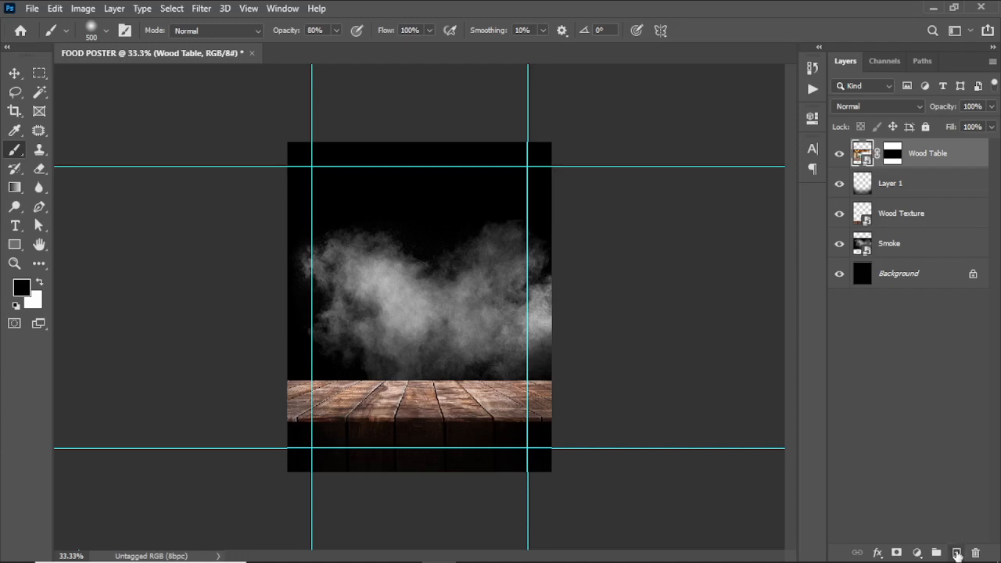
{"action": "left_click", "coordinate": [956, 553]}
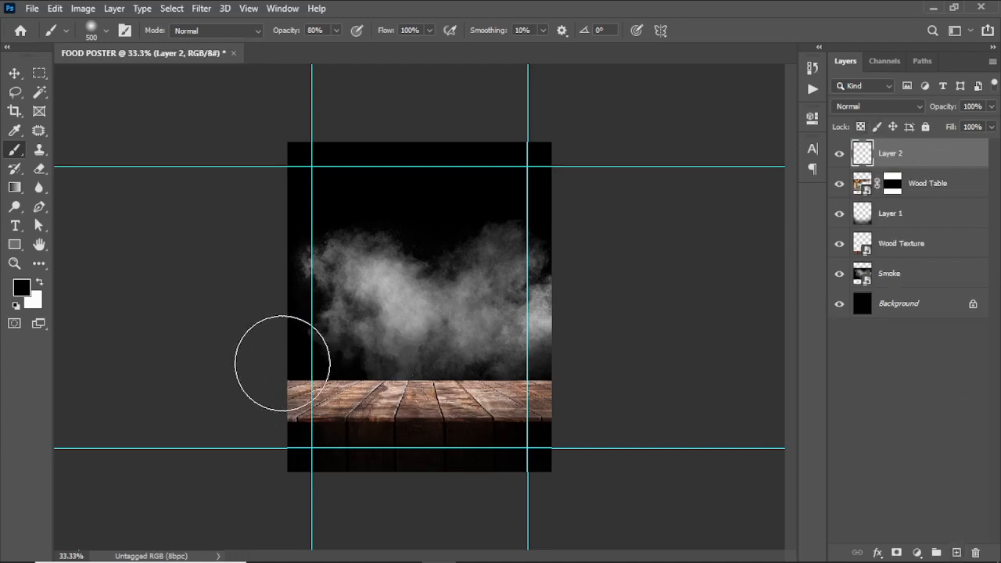
{"action": "mouse_move", "coordinate": [291, 358]}
{"action": "left_mouse_down"}
{"action": "mouse_move", "coordinate": [482, 358]}
{"action": "mouse_move", "coordinate": [578, 372]}
{"action": "left_mouse_up"}
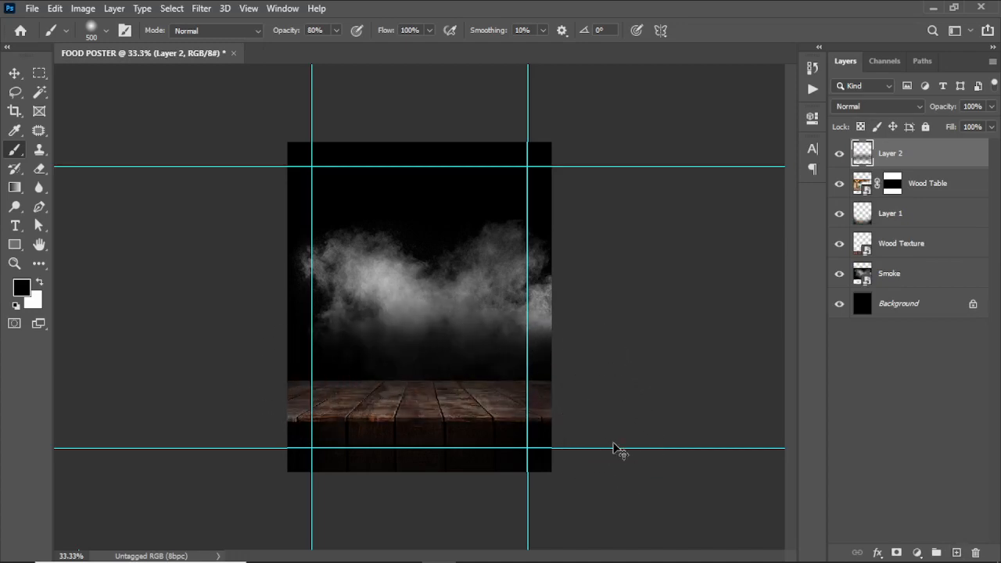
{"action": "key", "text": "ctrl+z"}
{"action": "key", "text": "bracketleft"}
{"action": "key", "text": "bracketleft"}
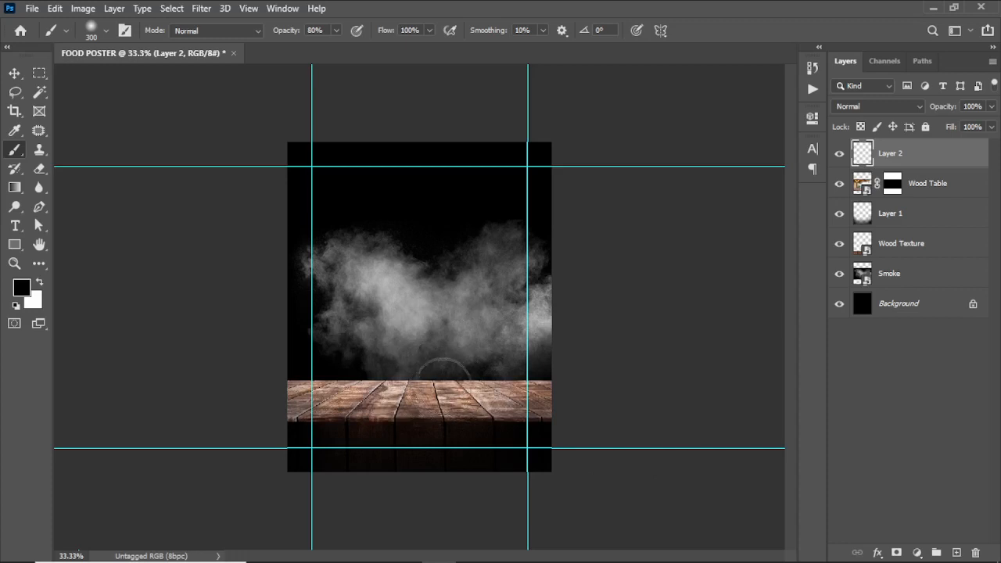
{"action": "mouse_move", "coordinate": [297, 373]}
{"action": "left_mouse_down"}
{"action": "mouse_move", "coordinate": [575, 383]}
{"action": "mouse_move", "coordinate": [551, 376]}
{"action": "mouse_move", "coordinate": [529, 447]}
{"action": "left_mouse_up"}
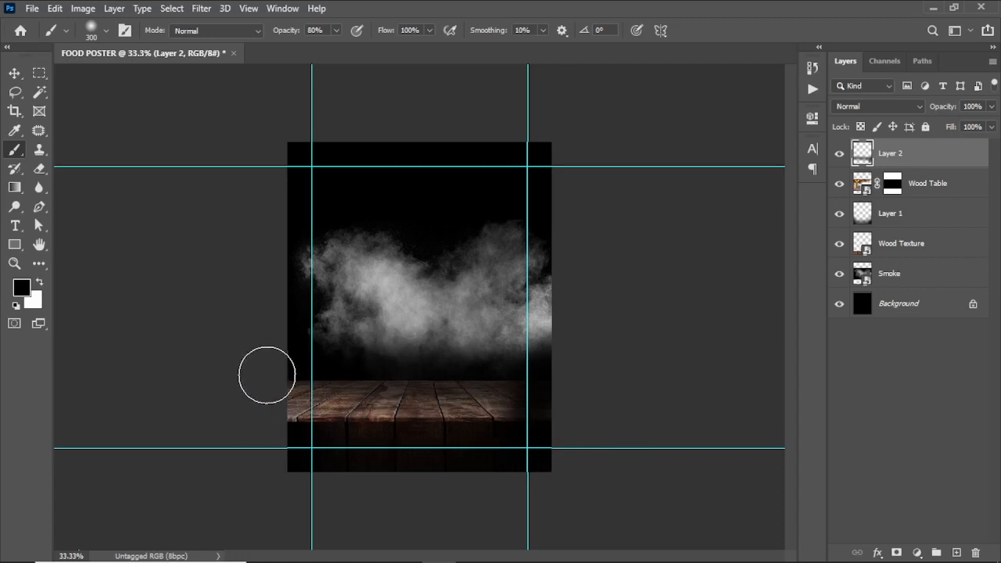
{"action": "left_click_drag", "start_coordinate": [266, 373], "coordinate": [298, 438]}
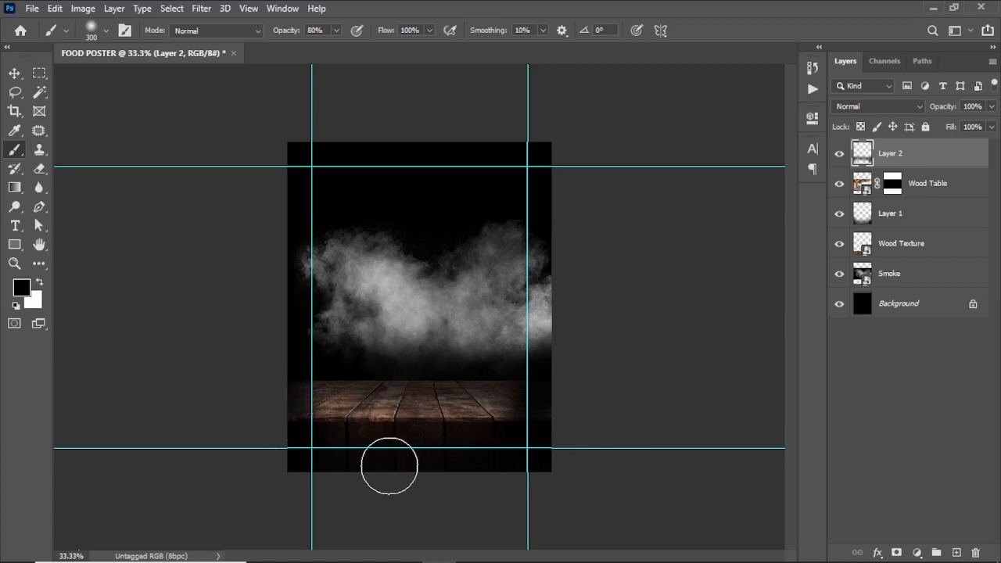
- Clip Layer 2 to the Wood Table layer so its black shading affects only the table
{"action": "left_click", "coordinate": [13, 73]}
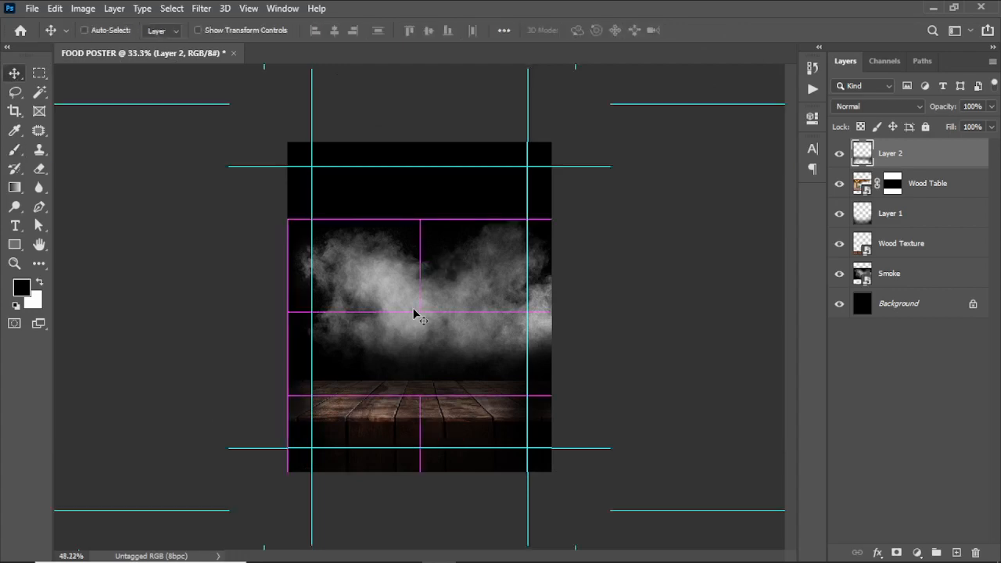
{"action": "scroll", "coordinate": [414, 313], "scroll_direction": "up", "scroll_amount": 2}
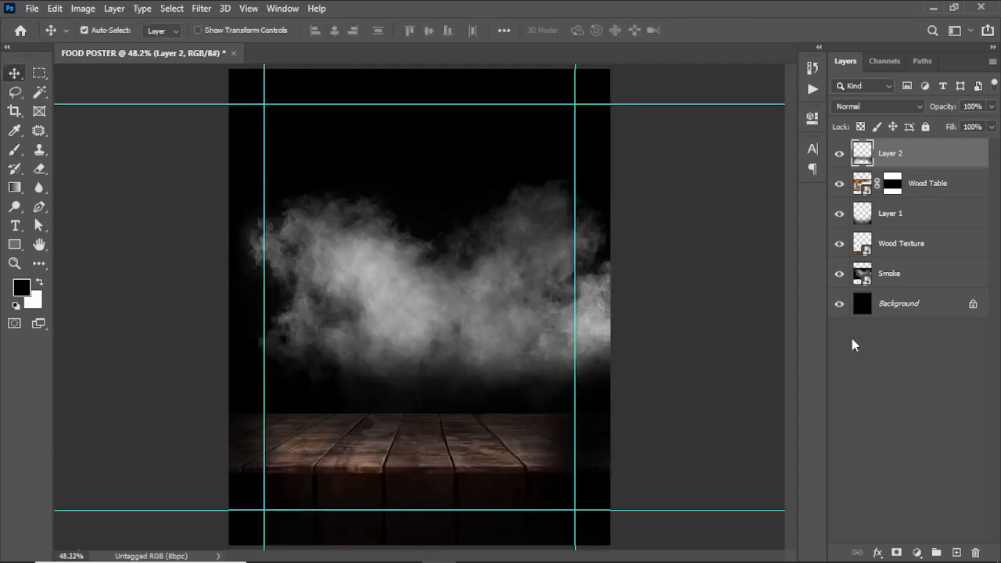
{"action": "right_click", "coordinate": [926, 158]}
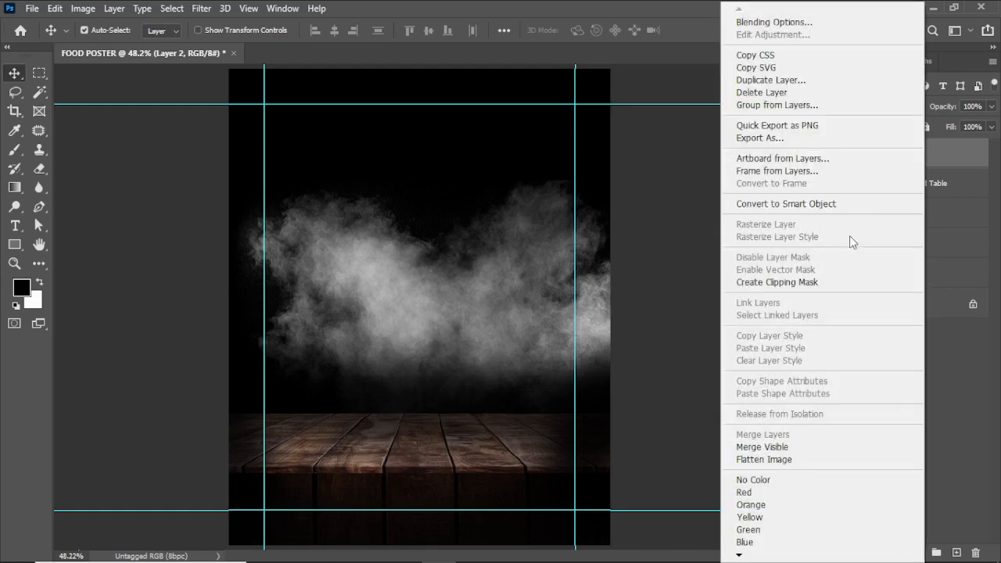
{"action": "left_click", "coordinate": [813, 283]}
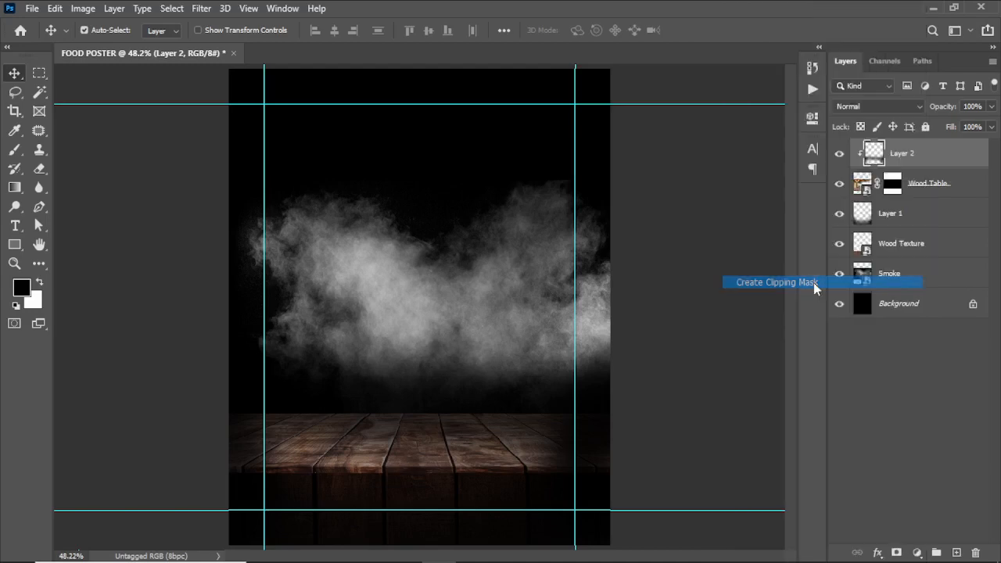
{"action": "left_click", "coordinate": [938, 167], "text": "alt"}
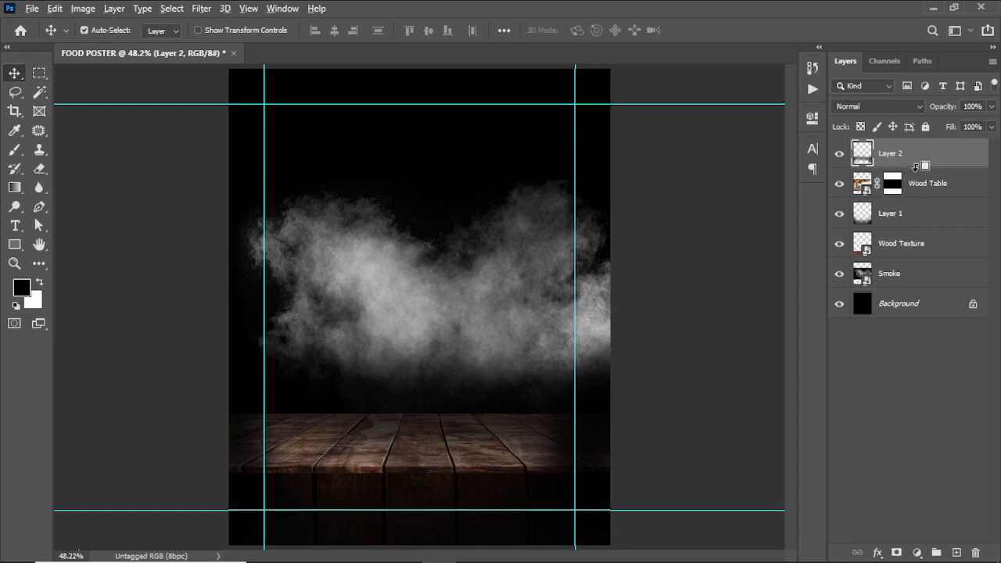
{"action": "left_click", "coordinate": [916, 165], "text": "alt"}
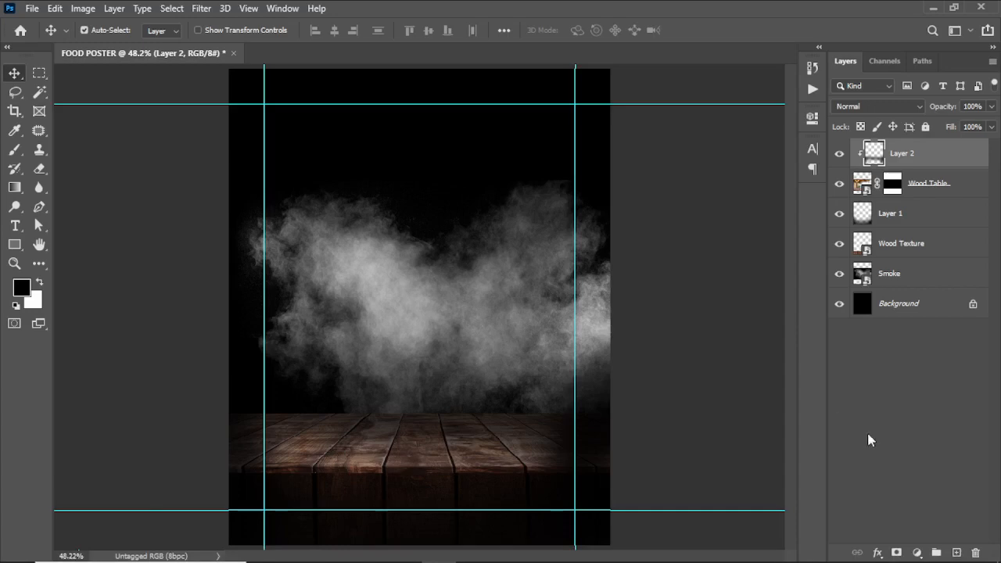
- Add a Curves adjustment layer above Layer 2 and pull the RGB curve's lower part slightly down to darken the image
{"action": "left_click", "coordinate": [917, 554]}
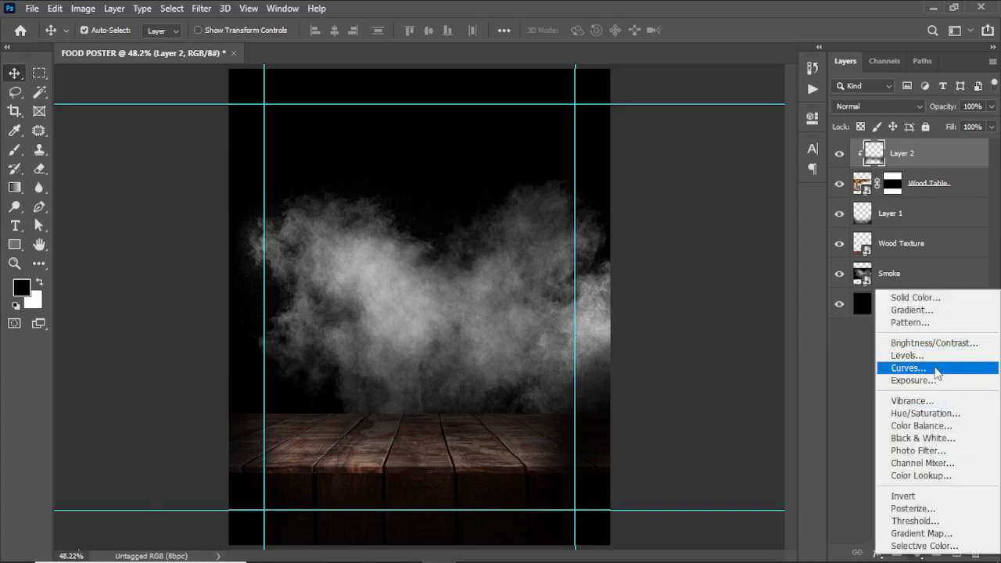
{"action": "left_click", "coordinate": [936, 369]}
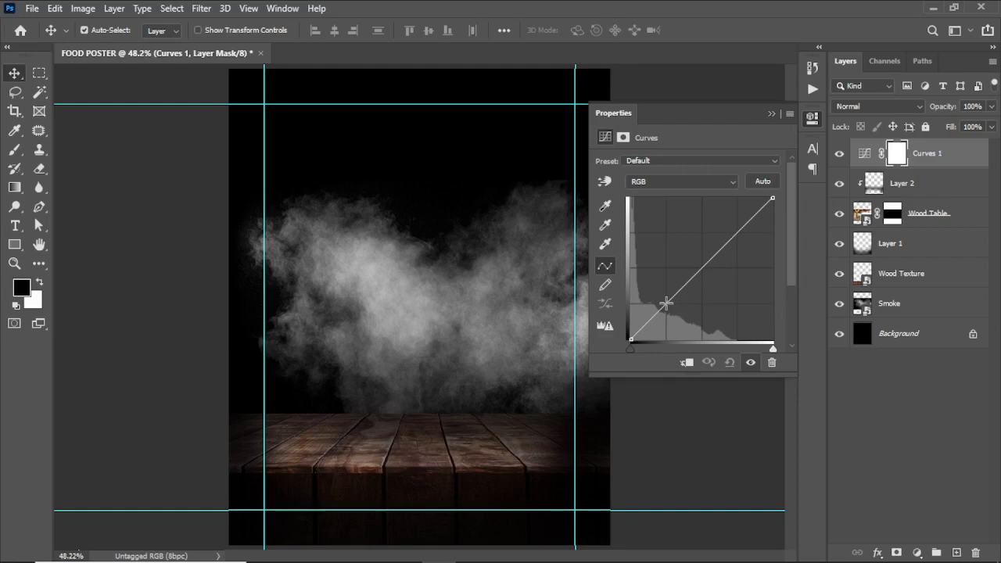
{"action": "left_click_drag", "start_coordinate": [666, 303], "coordinate": [670, 313]}
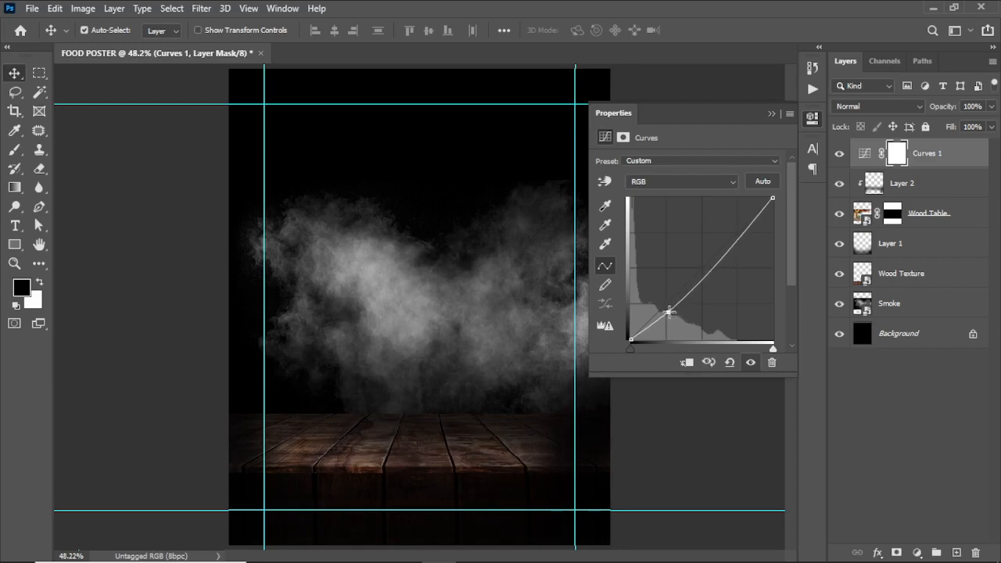
{"action": "left_click", "coordinate": [771, 115]}
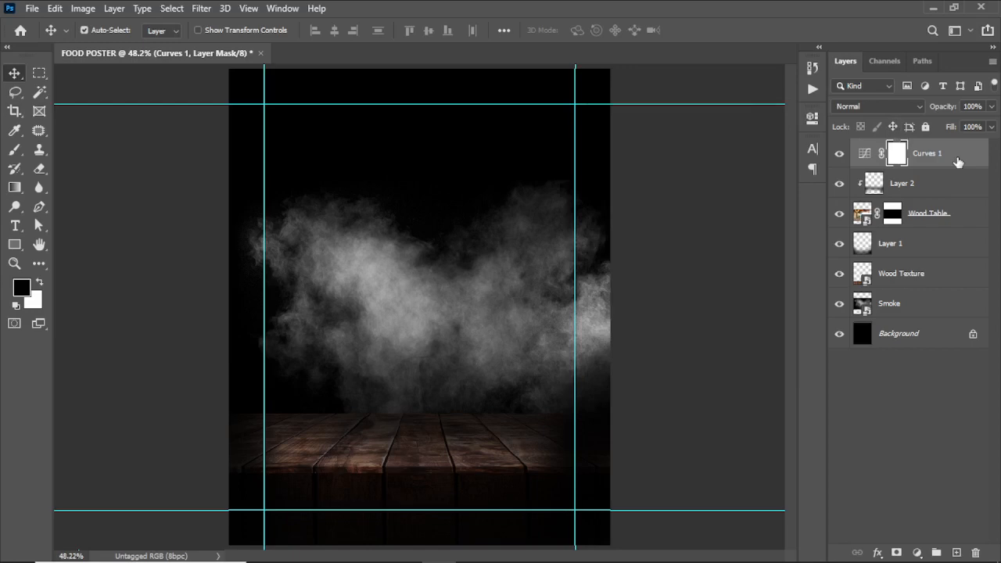
- Add a new empty layer directly above Smoke and activate the Brush tool for painting on it
{"action": "left_click", "coordinate": [908, 307]}
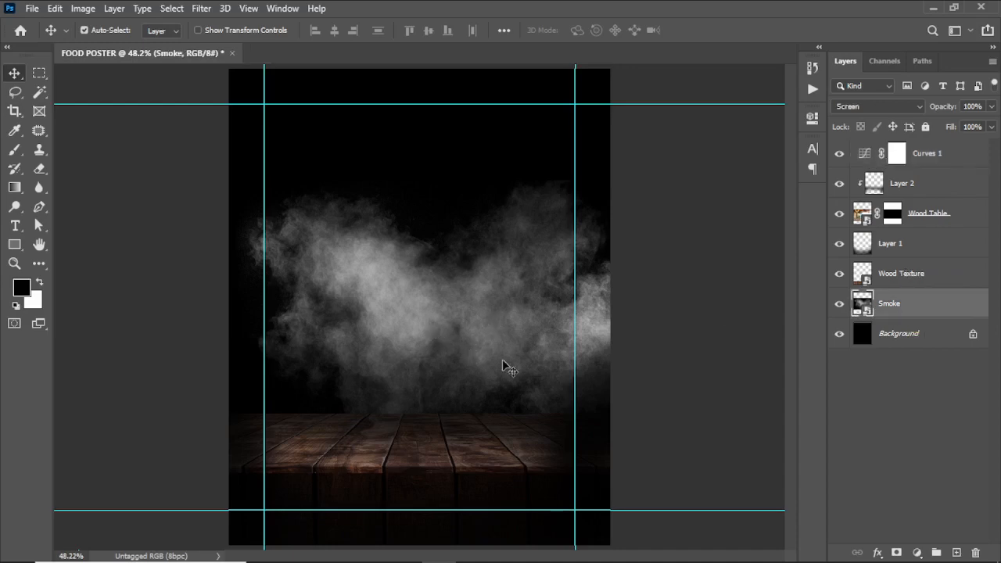
{"action": "left_click", "coordinate": [16, 150]}
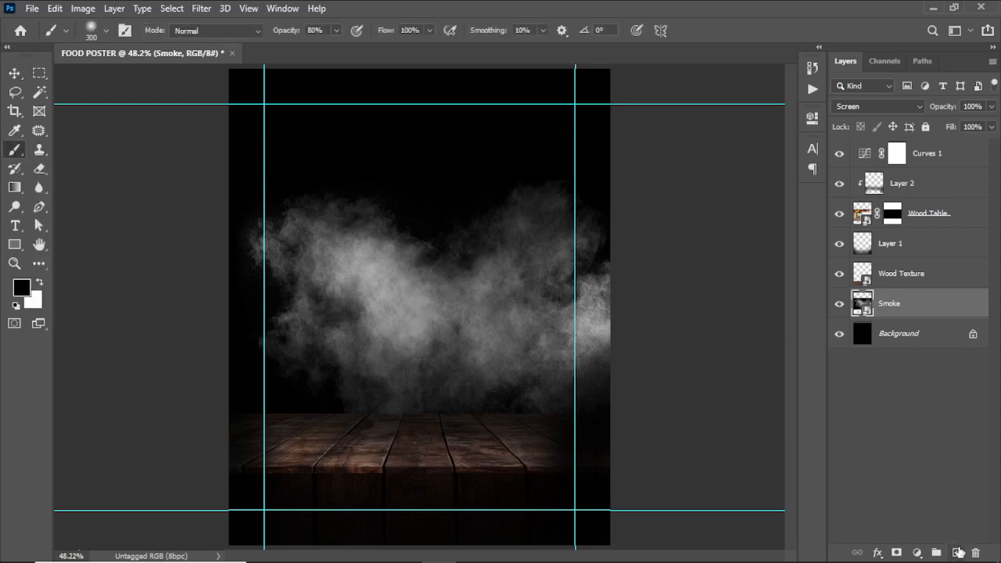
{"action": "left_click", "coordinate": [957, 553]}
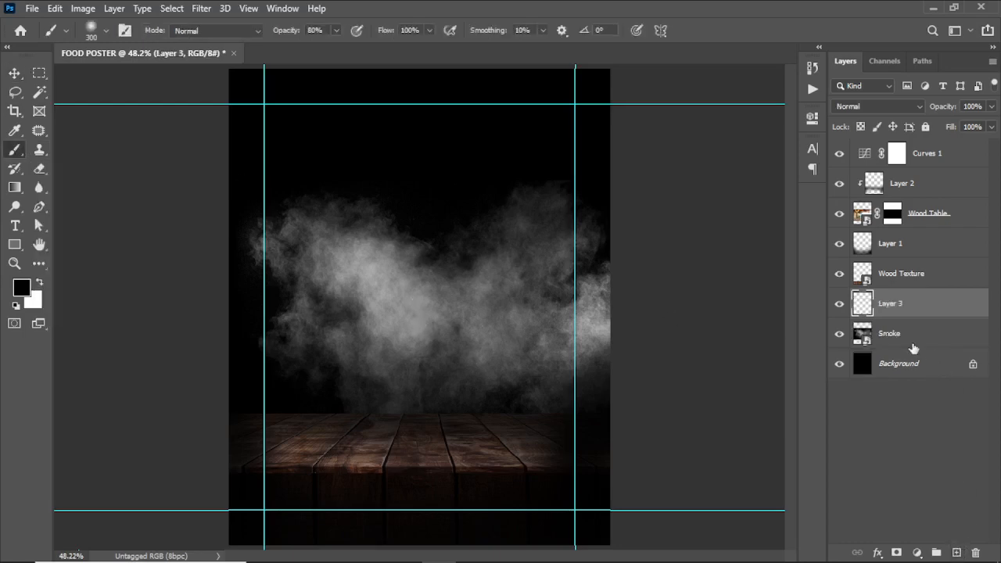
- Set the foreground colour to golden yellow #fcc212
{"action": "left_click", "coordinate": [26, 288]}
{"action": "left_click", "coordinate": [469, 256]}
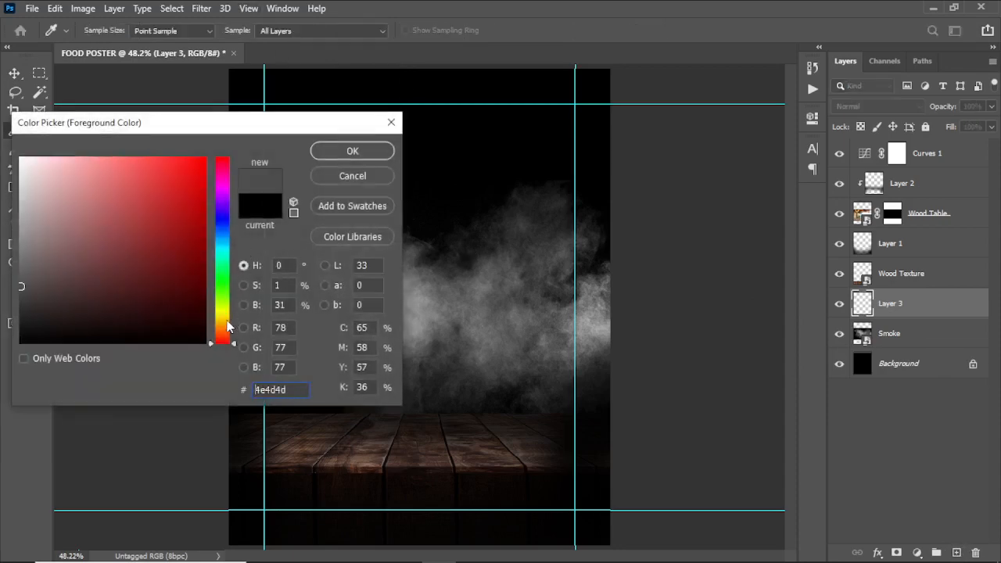
{"action": "left_click", "coordinate": [223, 321]}
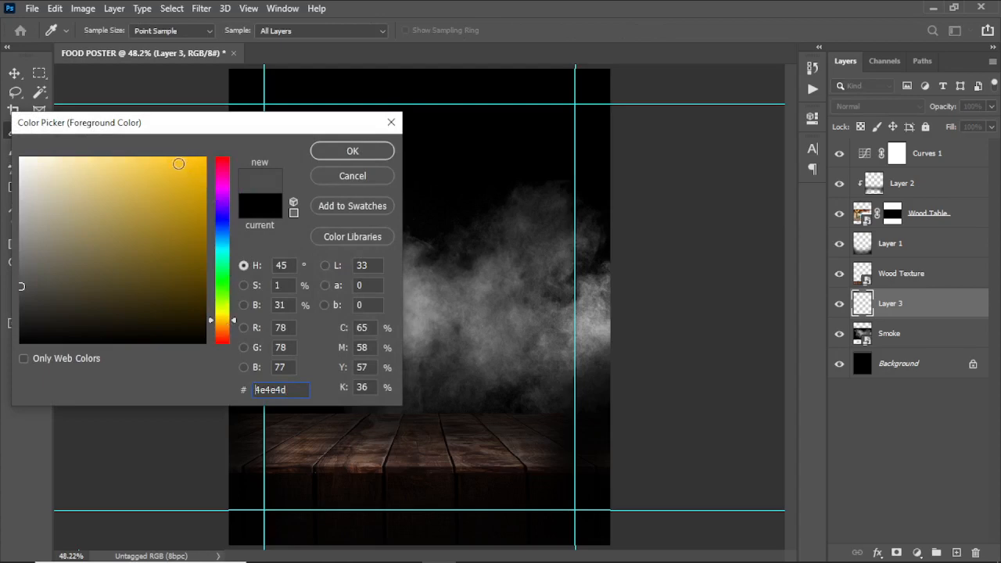
{"action": "left_click", "coordinate": [179, 163]}
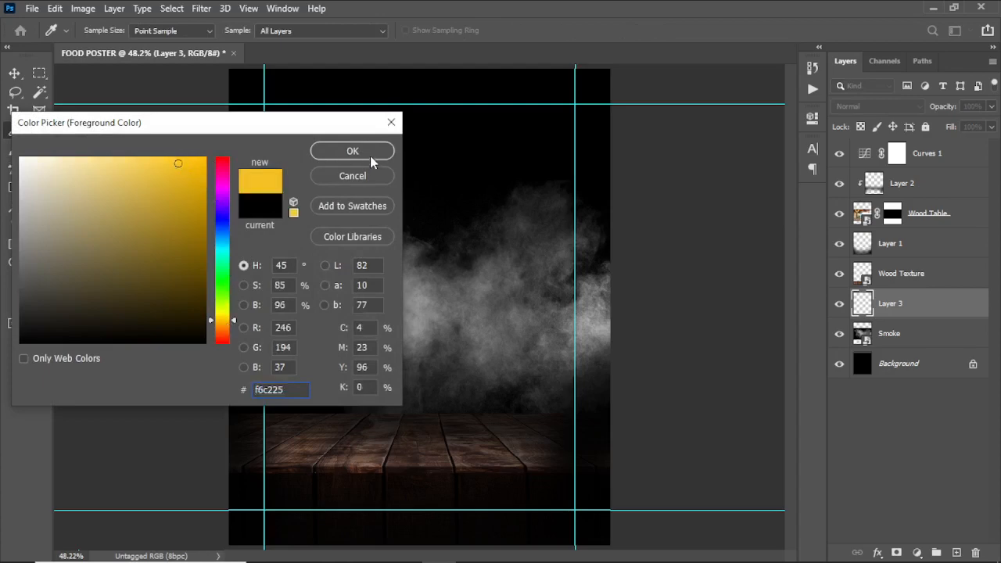
{"action": "left_click", "coordinate": [192, 159]}
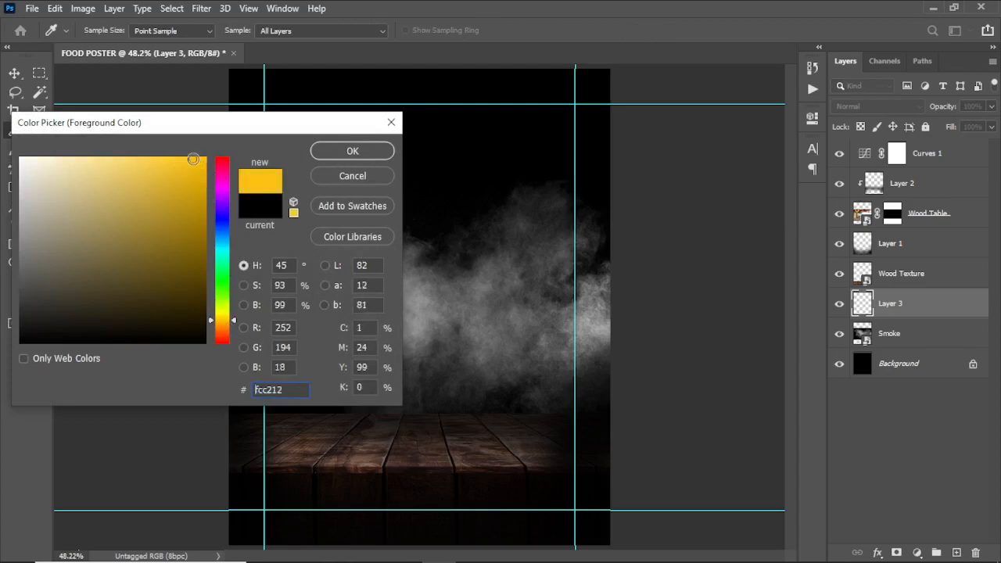
{"action": "left_click", "coordinate": [361, 149]}
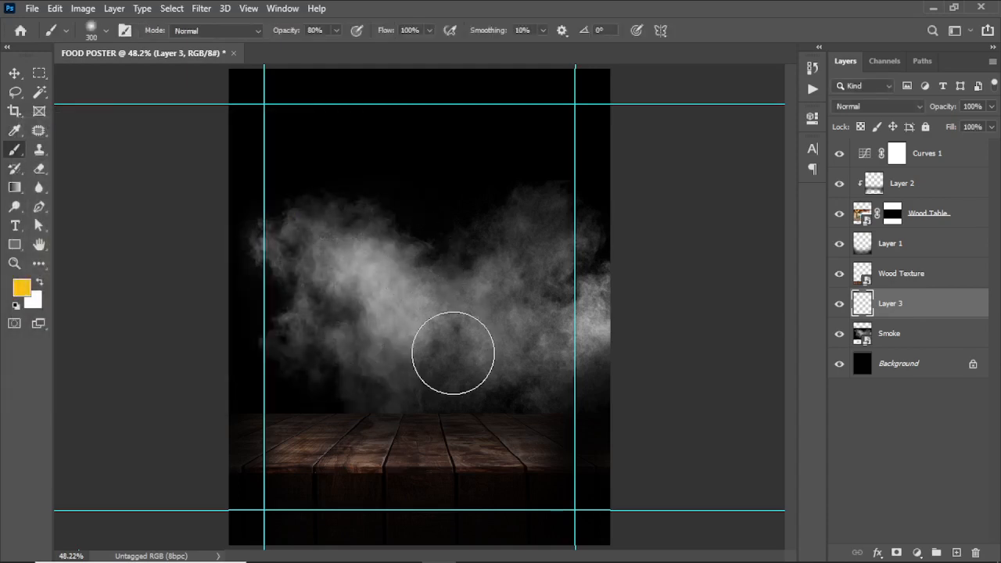
- Enlarge the brush to 600 px and paint one soft yellow glow over the smoke just above the table on Layer 3
{"action": "key", "text": "bracketright"}
{"action": "key", "text": "bracketright"}
{"action": "key", "text": "bracketright"}
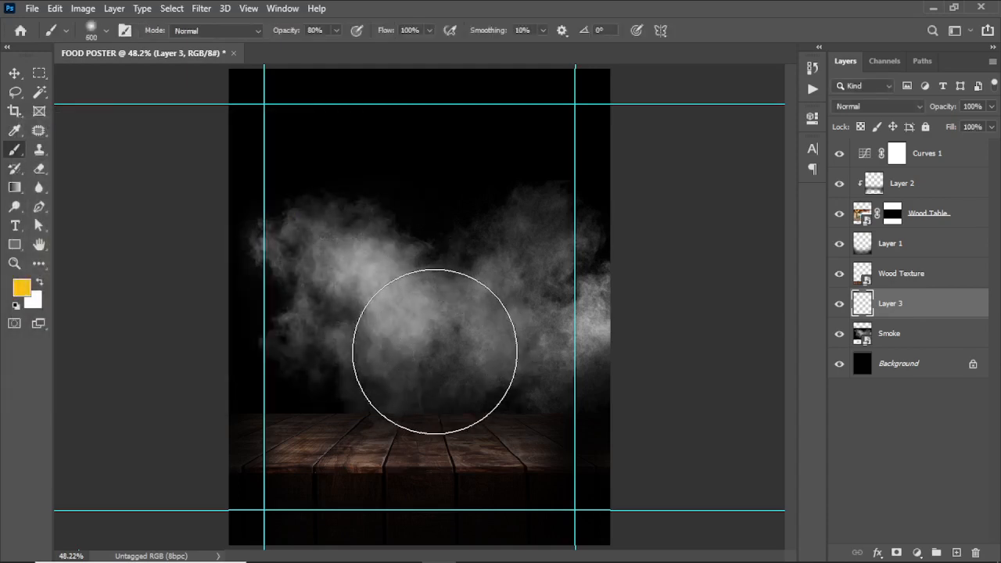
{"action": "left_click", "coordinate": [435, 351]}
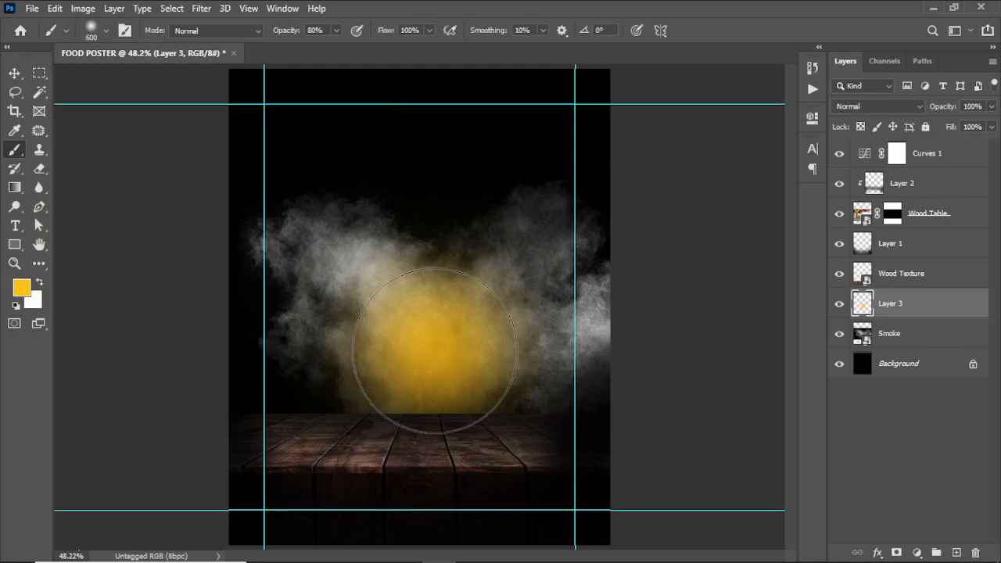
- Scale the yellow glow on Layer 3 to 117.91% and move it down behind the table's back edge, slightly right of centre
{"action": "left_click", "coordinate": [15, 74]}
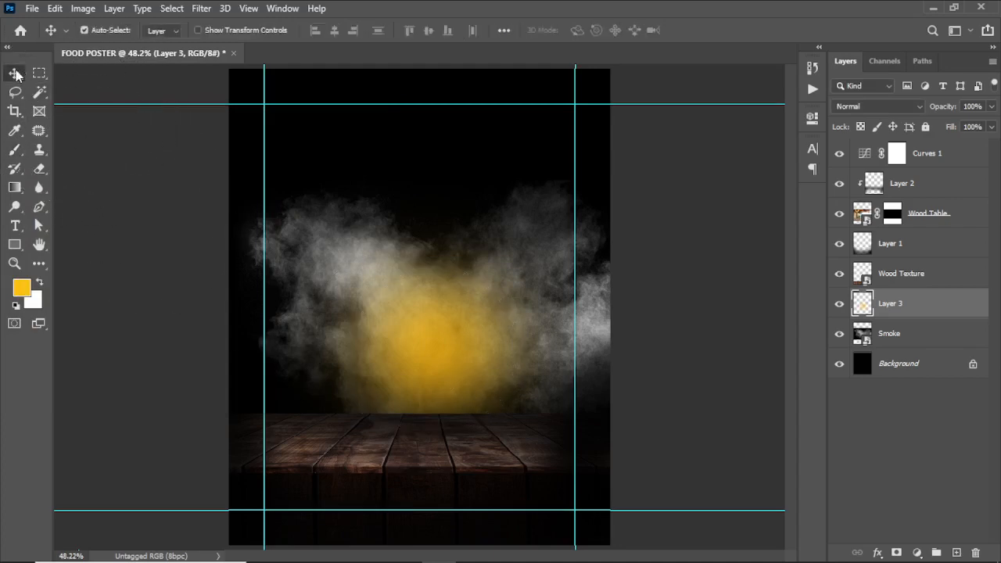
{"action": "key", "text": "ctrl+t"}
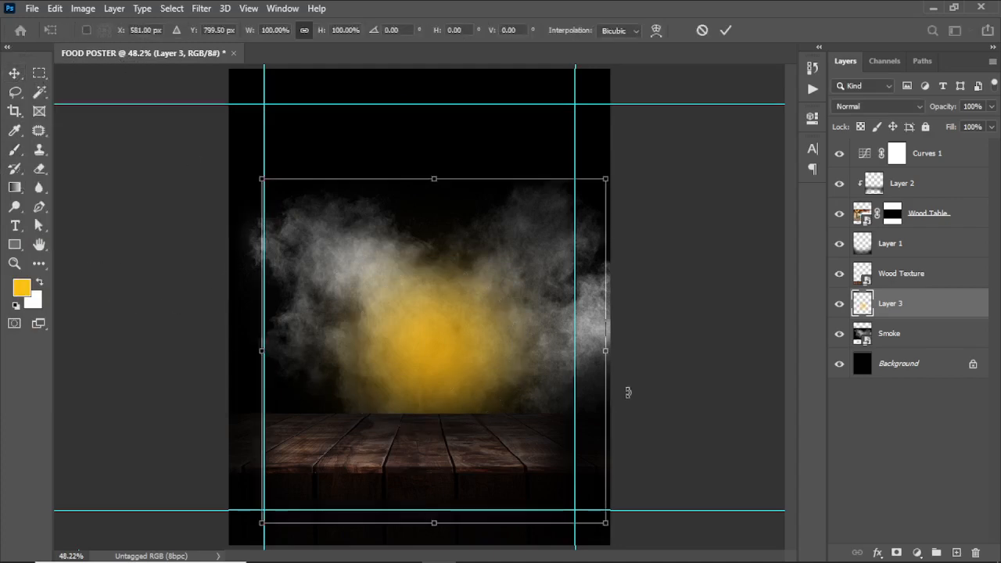
{"action": "left_click_drag", "start_coordinate": [607, 355], "coordinate": [669, 358]}
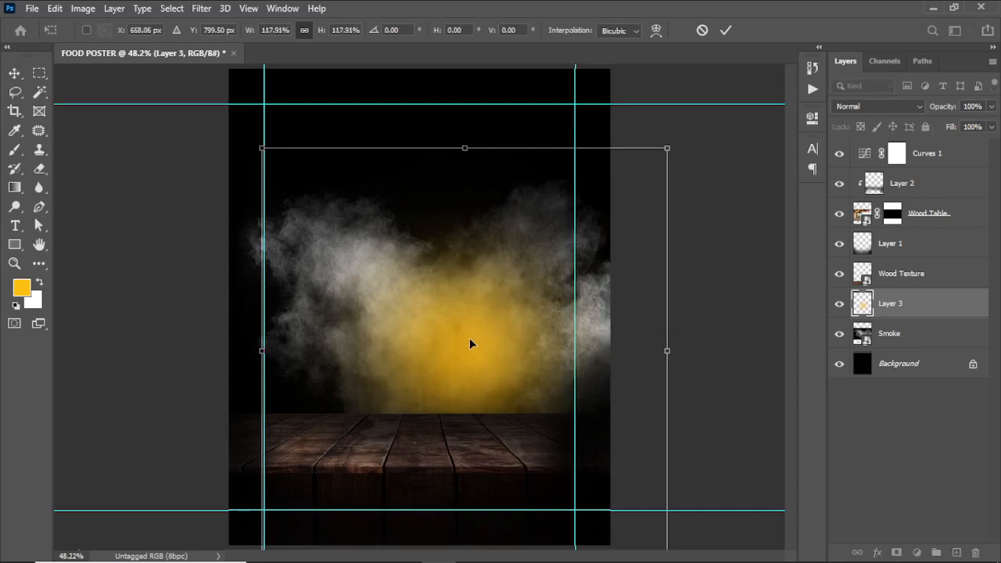
{"action": "left_click_drag", "start_coordinate": [470, 338], "coordinate": [483, 389]}
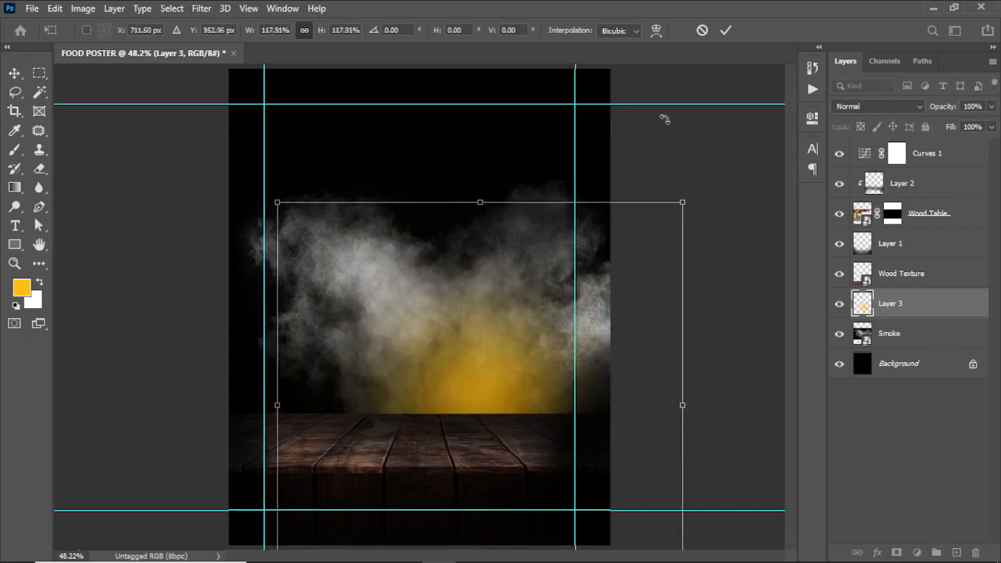
{"action": "left_click", "coordinate": [726, 33]}
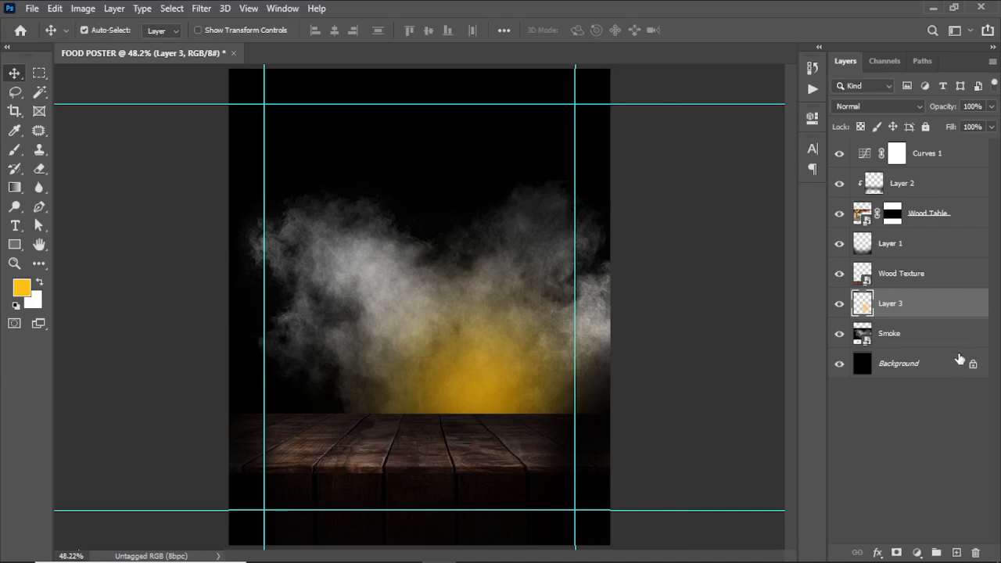
- Unlock the Background layer and group all layers from Curves 1 down to it
{"action": "left_click", "coordinate": [931, 159]}
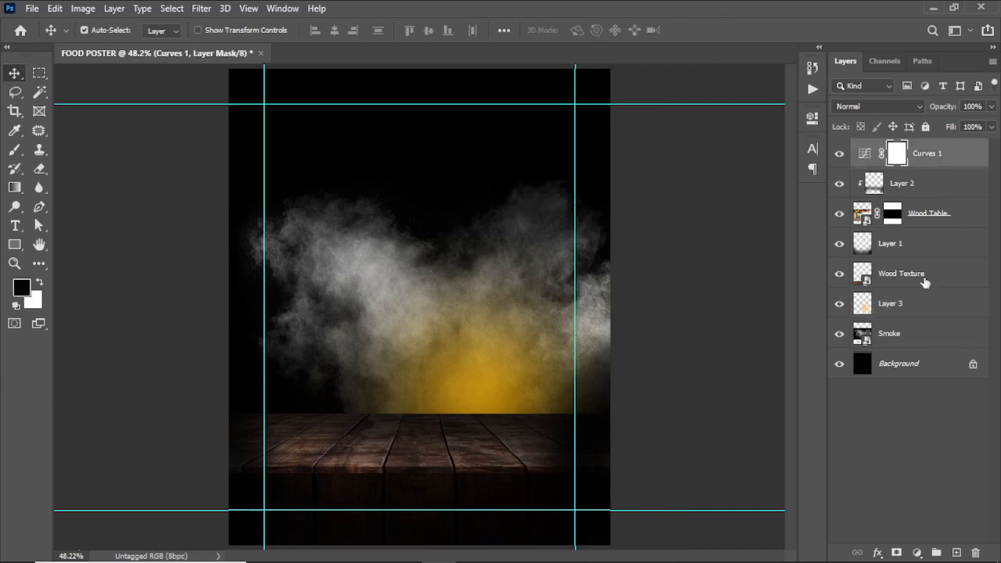
{"action": "left_click", "coordinate": [974, 364]}
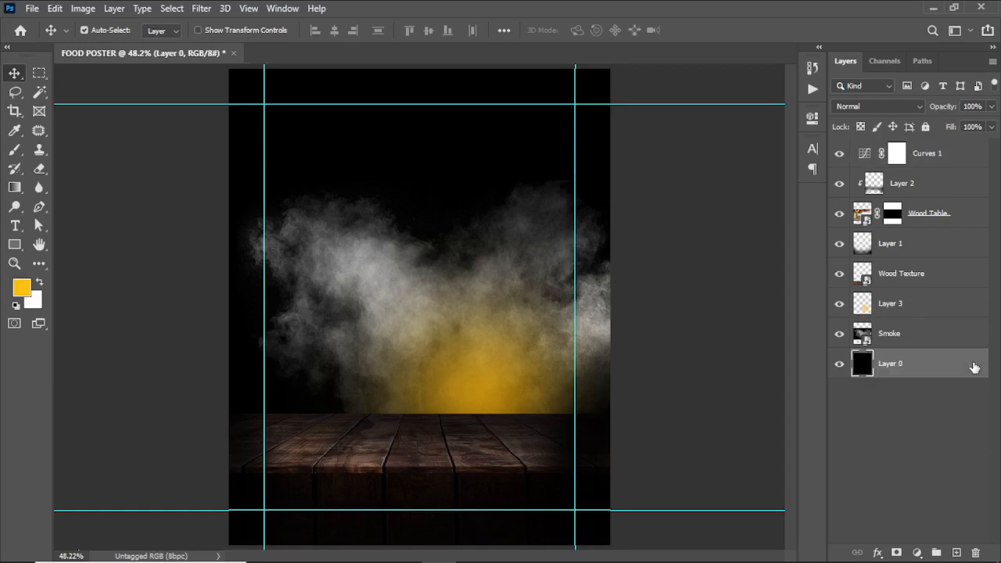
{"action": "left_click", "coordinate": [923, 152]}
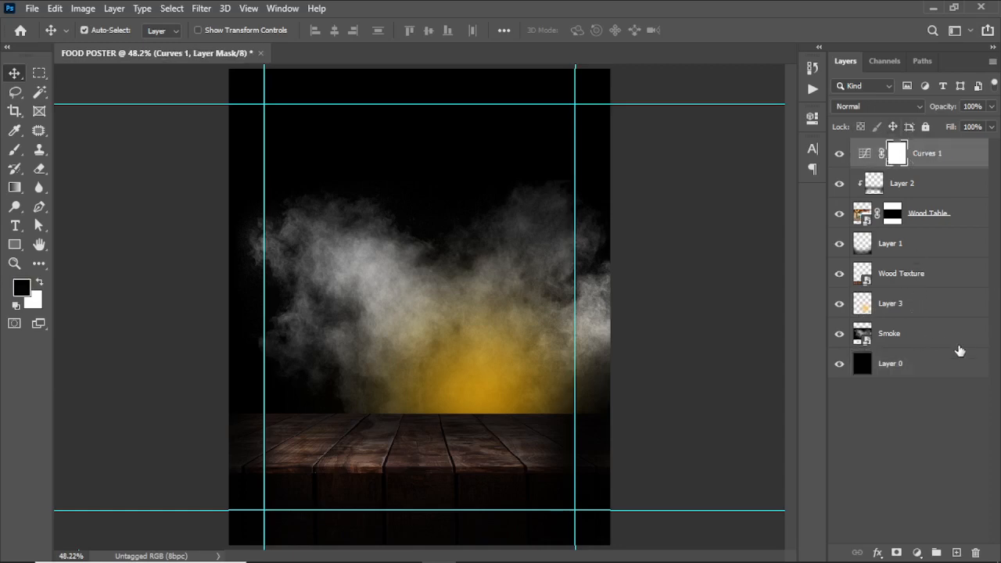
{"action": "left_click", "coordinate": [936, 369], "text": "shift"}
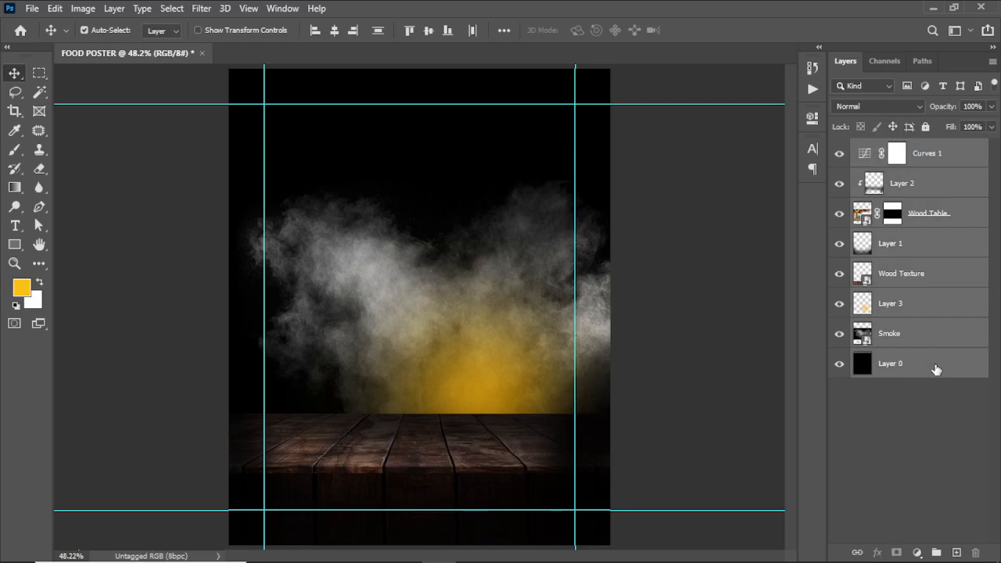
{"action": "key", "text": "ctrl+g"}
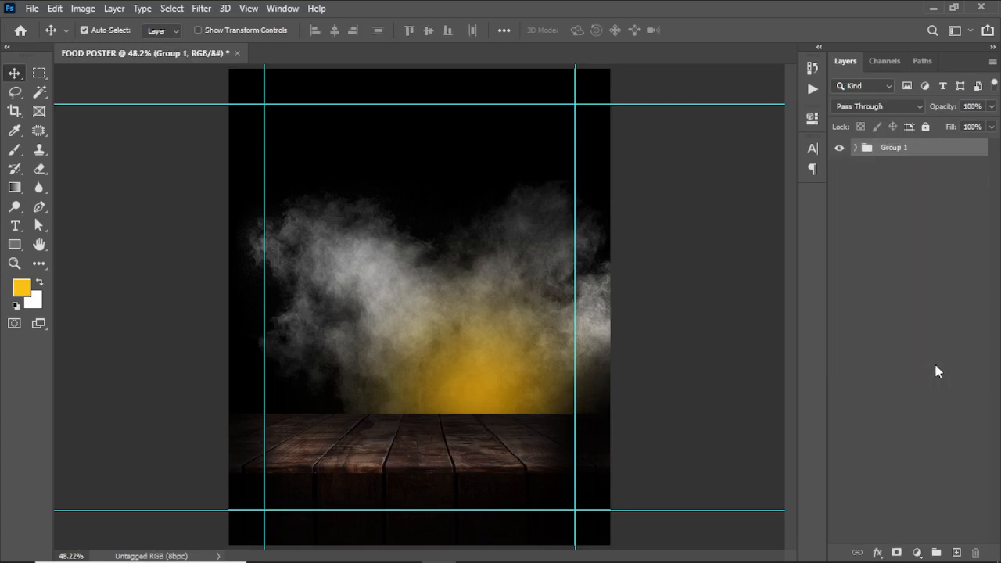
- Rename the new layer group as Background
{"action": "double_click", "coordinate": [896, 147]}
{"action": "type", "text": "Background"}
{"action": "key", "text": "Return"}
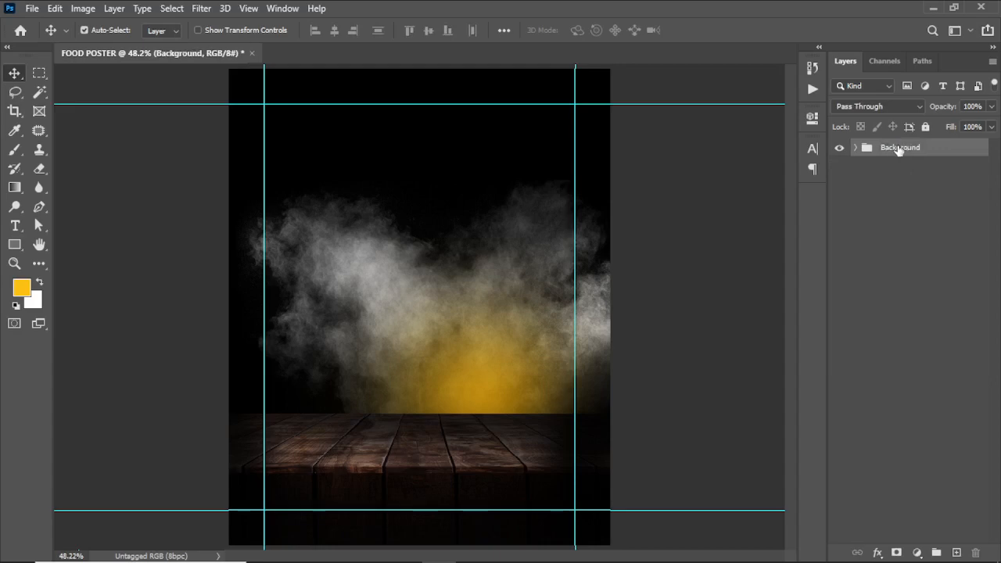
- Expand the Background group and rename Layer 2 as overlay
{"action": "left_click", "coordinate": [855, 148]}
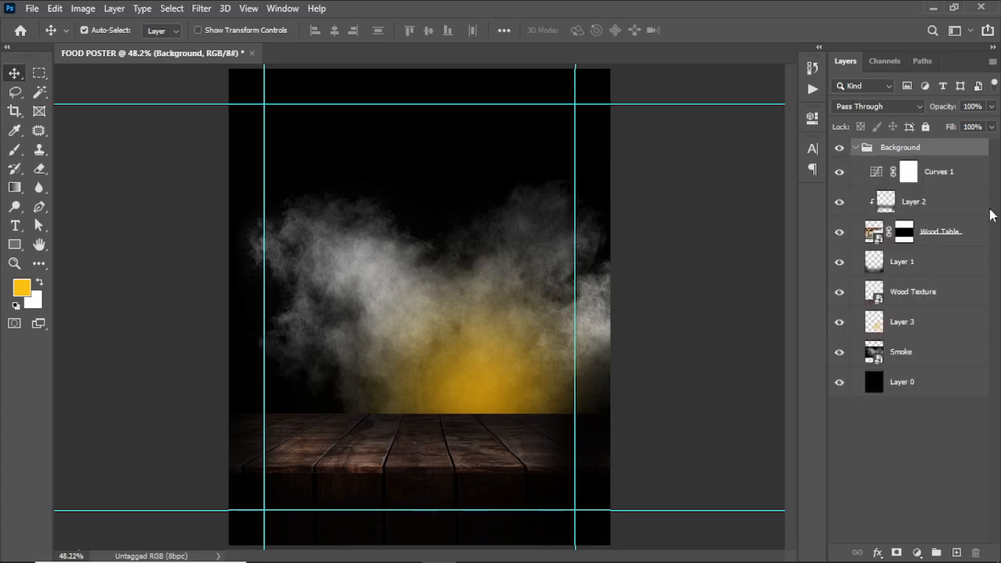
{"action": "double_click", "coordinate": [927, 207]}
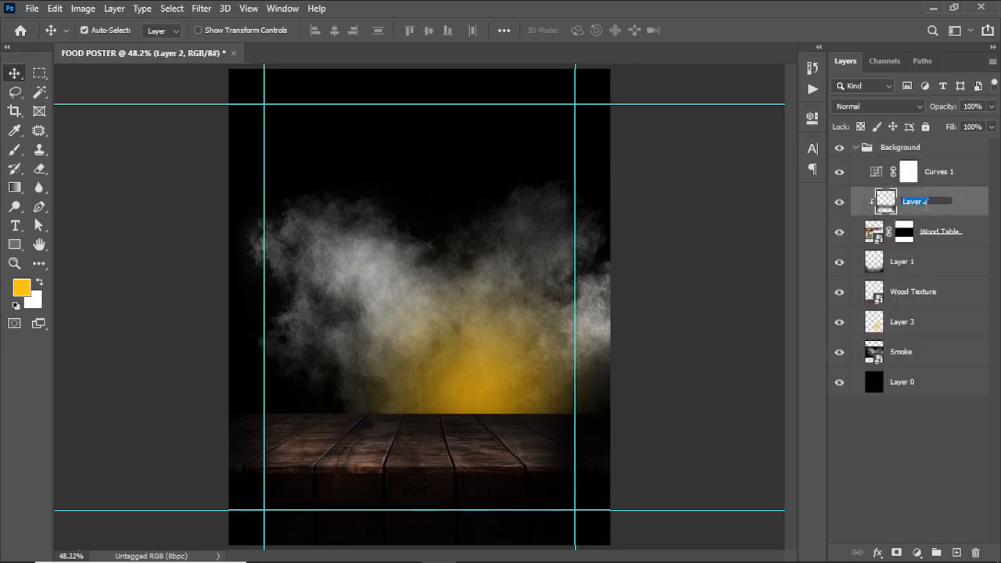
{"action": "type", "text": "overlay"}
{"action": "key", "text": "Return"}
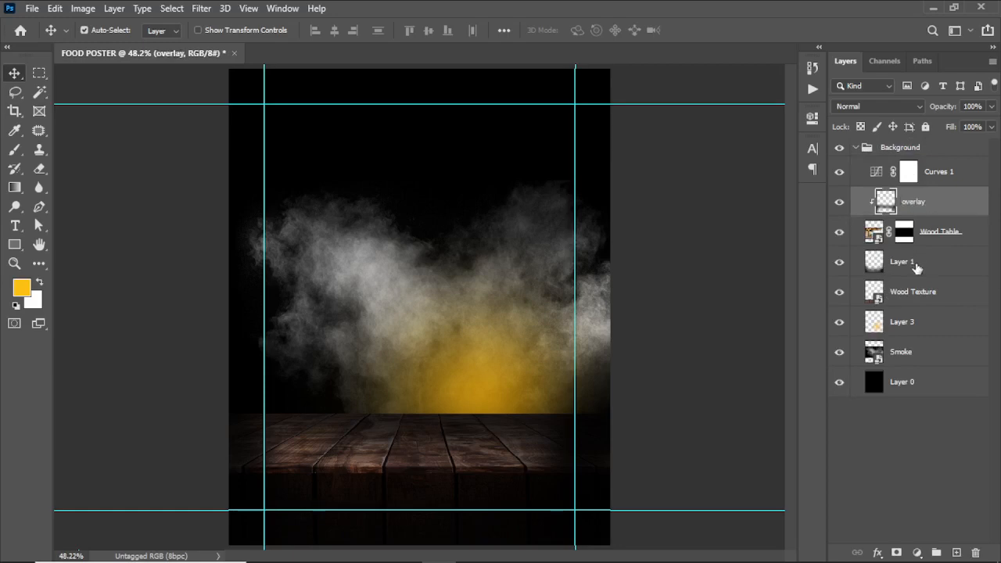
- Rename Layer 1, directly below Wood Table, as overlay 1
{"action": "left_click", "coordinate": [915, 268]}
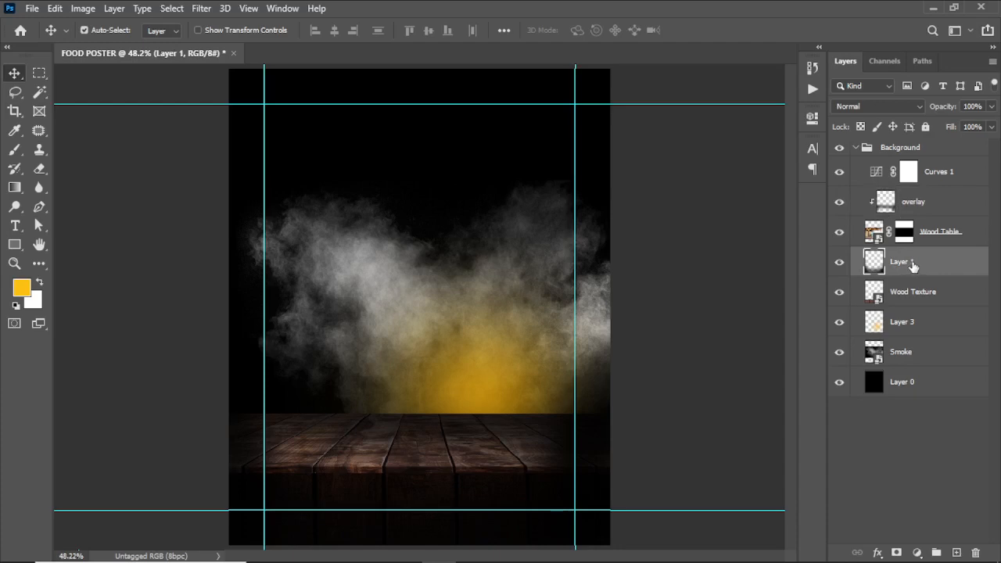
{"action": "double_click", "coordinate": [914, 263]}
{"action": "type", "text": "cverl"}
{"action": "type", "text": "e"}
{"action": "key", "text": "Return"}
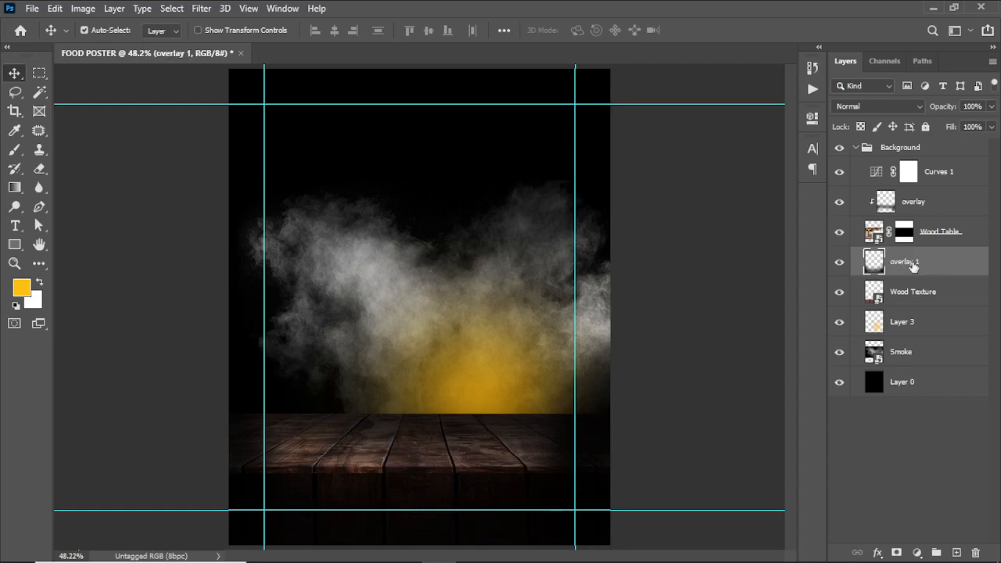
- Rename Layer 3 as glow and collapse the Background group
{"action": "left_click", "coordinate": [917, 329]}
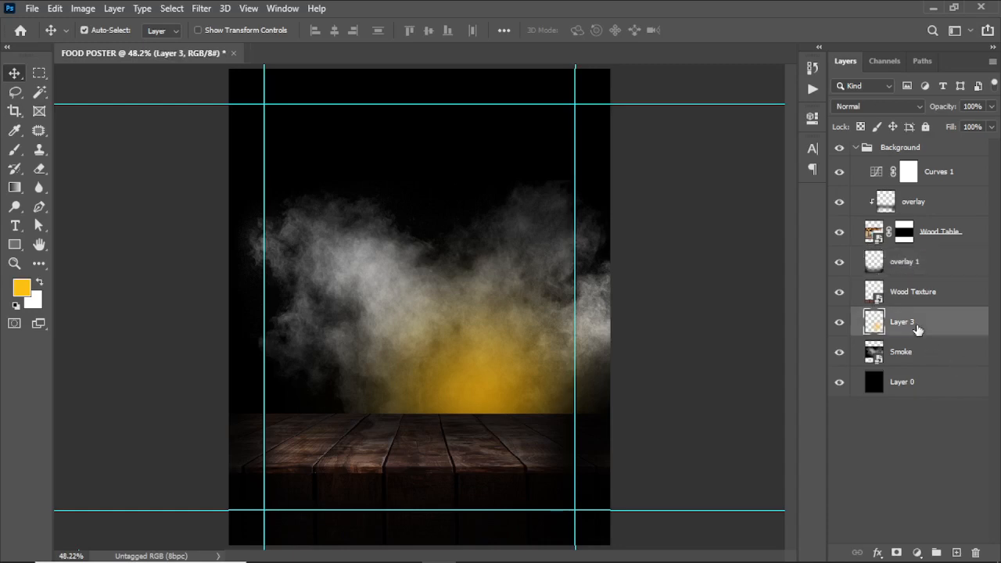
{"action": "double_click", "coordinate": [911, 324]}
{"action": "type", "text": "c"}
{"action": "type", "text": "low"}
{"action": "key", "text": "Return"}
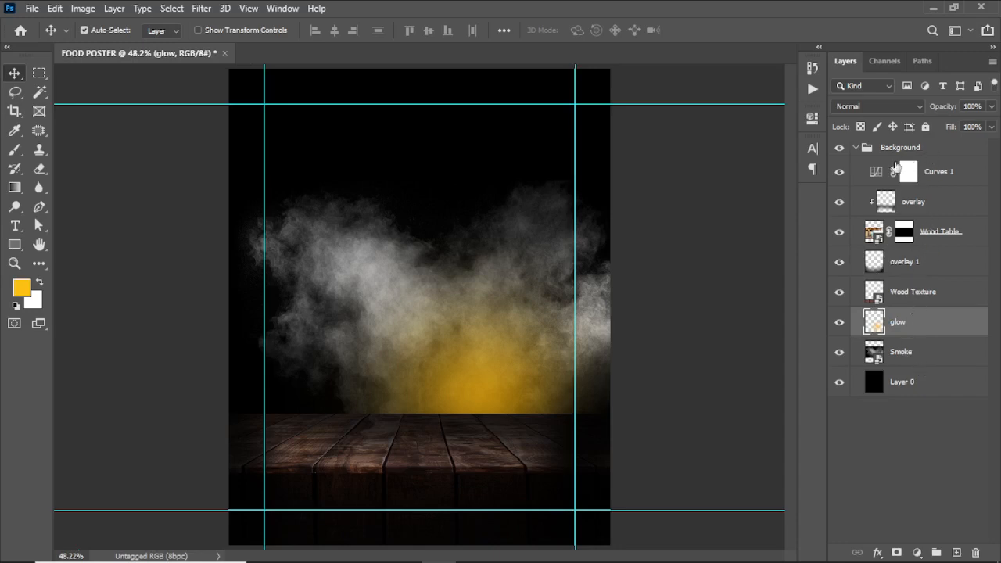
{"action": "left_click", "coordinate": [855, 147]}
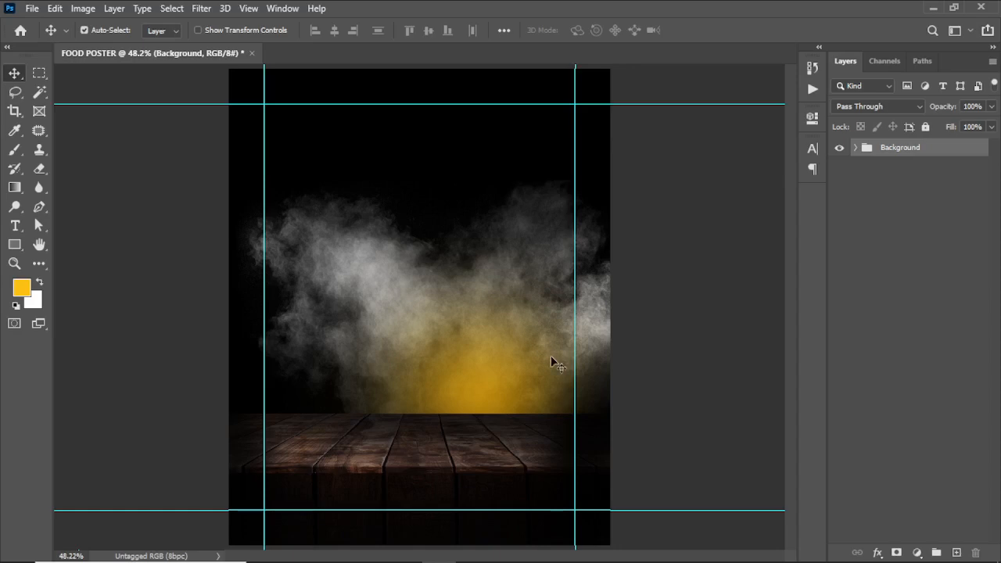
- Place the Burger and Fries images from the Food poster folder in File Explorer into the poster above the Background group
{"action": "mouse_move", "coordinate": [476, 561]}
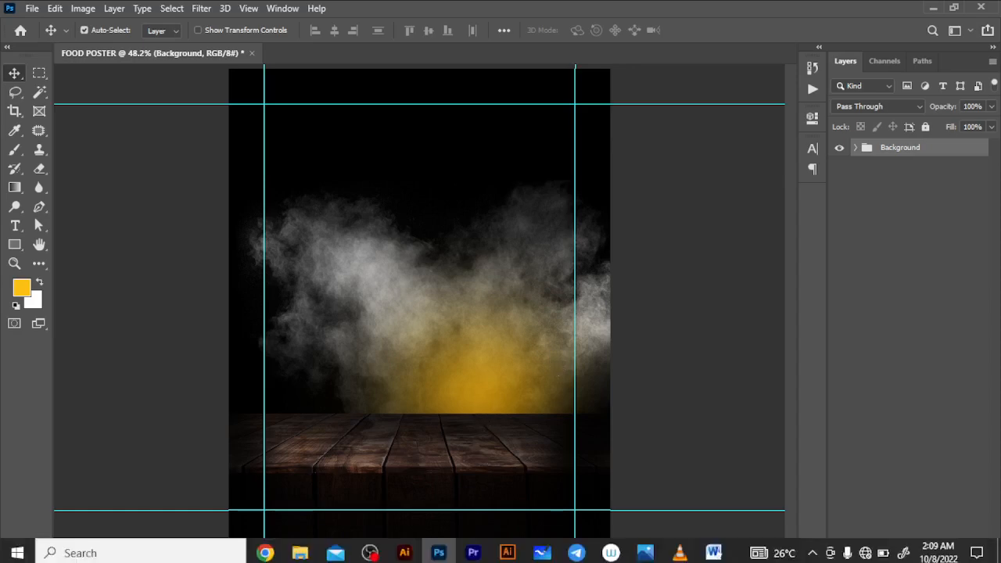
{"action": "left_click", "coordinate": [441, 548]}
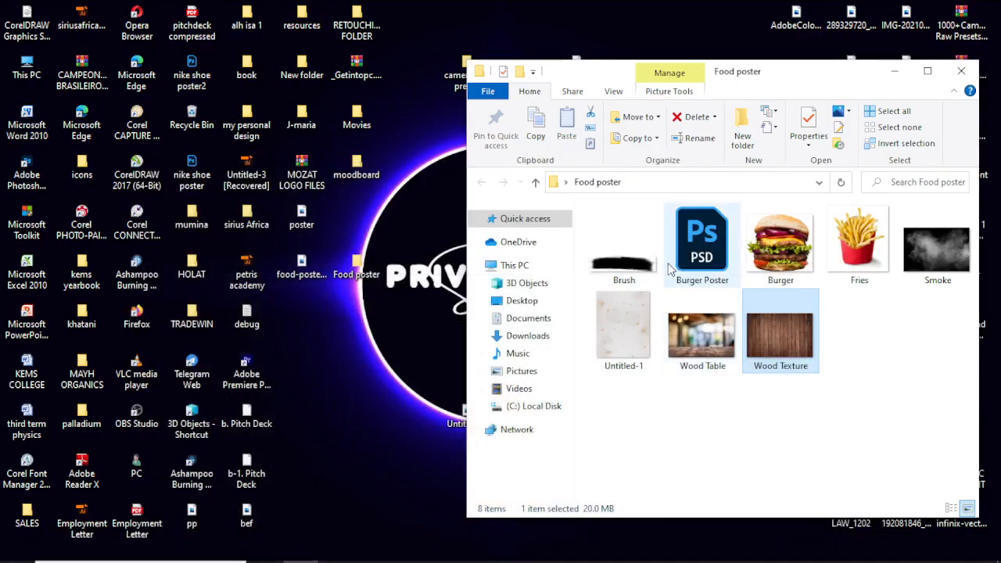
{"action": "left_click", "coordinate": [791, 276]}
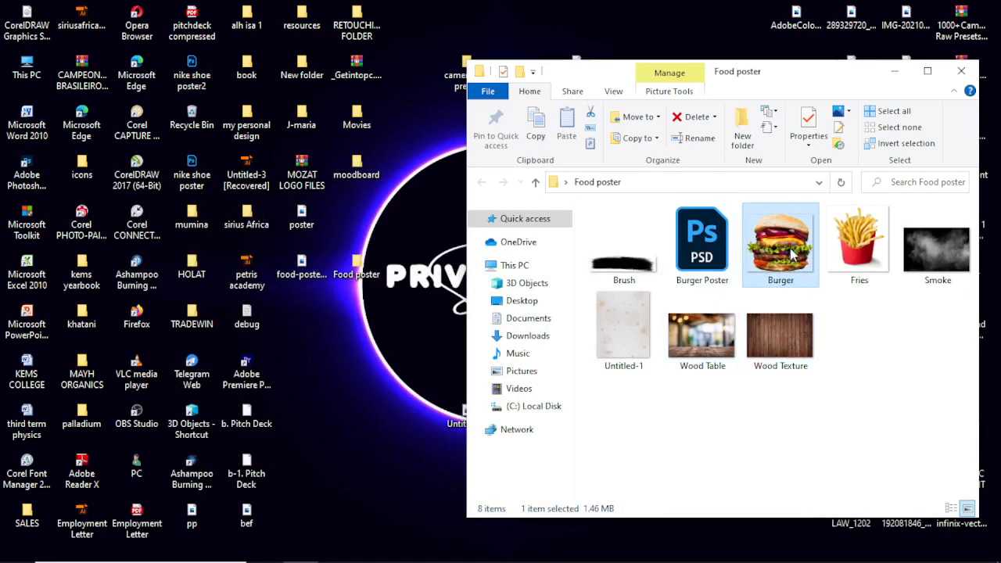
{"action": "left_click", "coordinate": [863, 246], "text": "ctrl"}
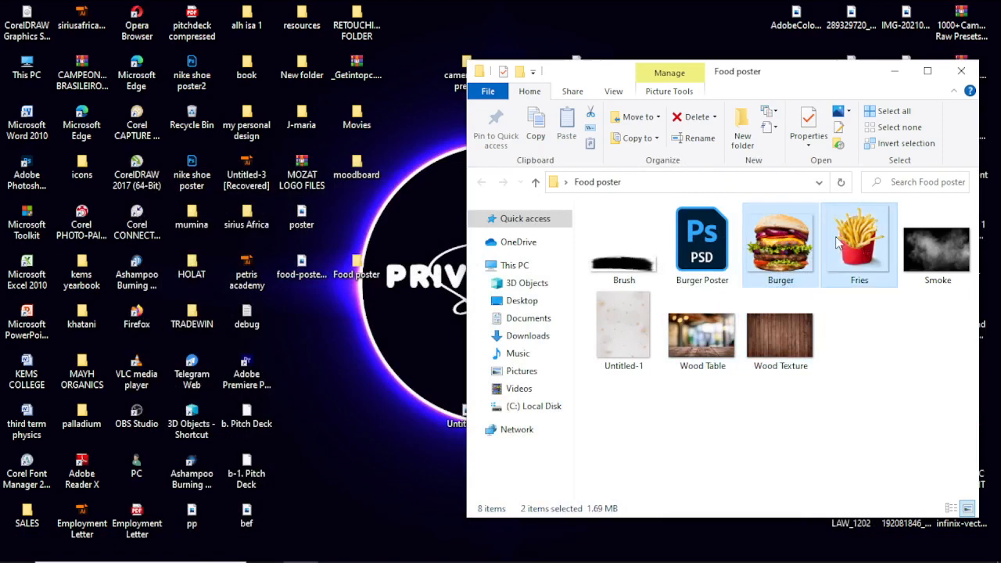
{"action": "left_click_drag", "start_coordinate": [837, 240], "coordinate": [427, 389]}
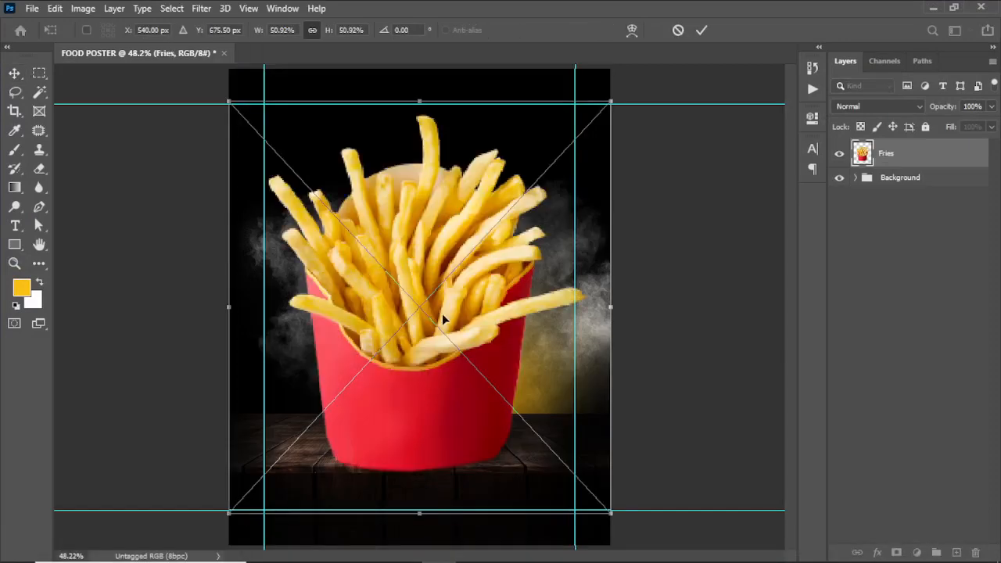
{"action": "left_click", "coordinate": [700, 31]}
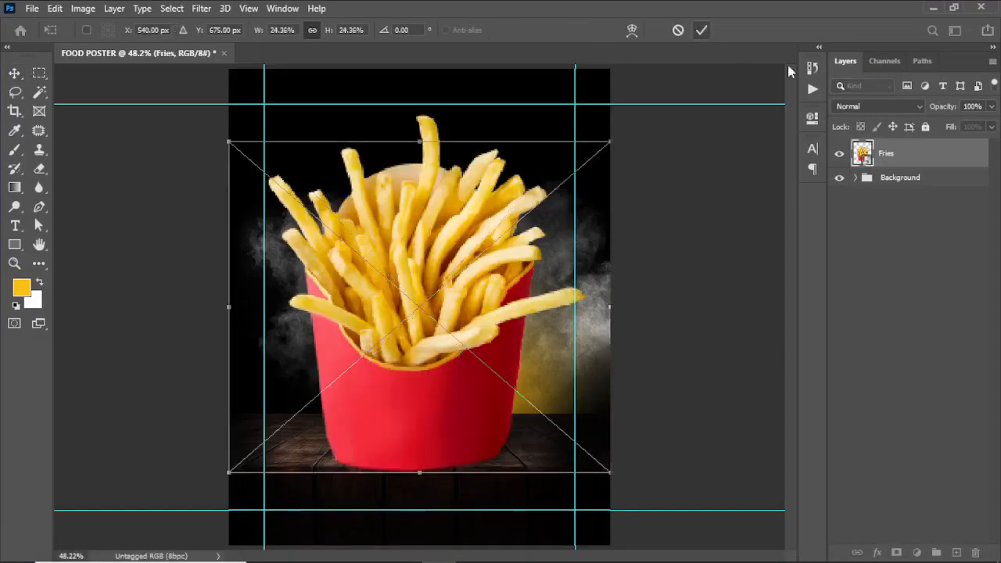
{"action": "left_click", "coordinate": [701, 33]}
- Scale the Burger and Fries layers together to about 42% and centre them horizontally on the wooden table
{"action": "left_click", "coordinate": [926, 195], "text": "shift"}
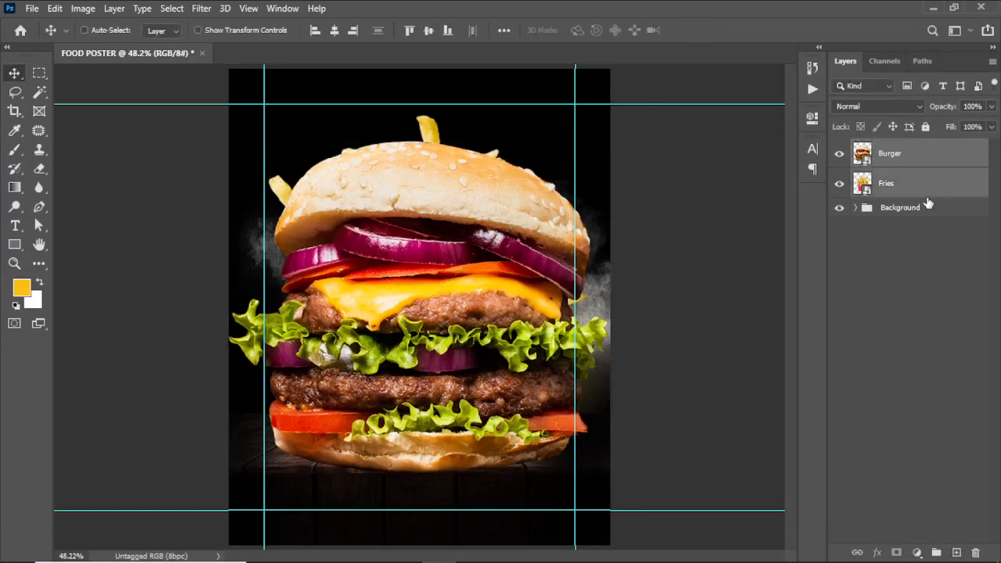
{"action": "key", "text": "ctrl+t"}
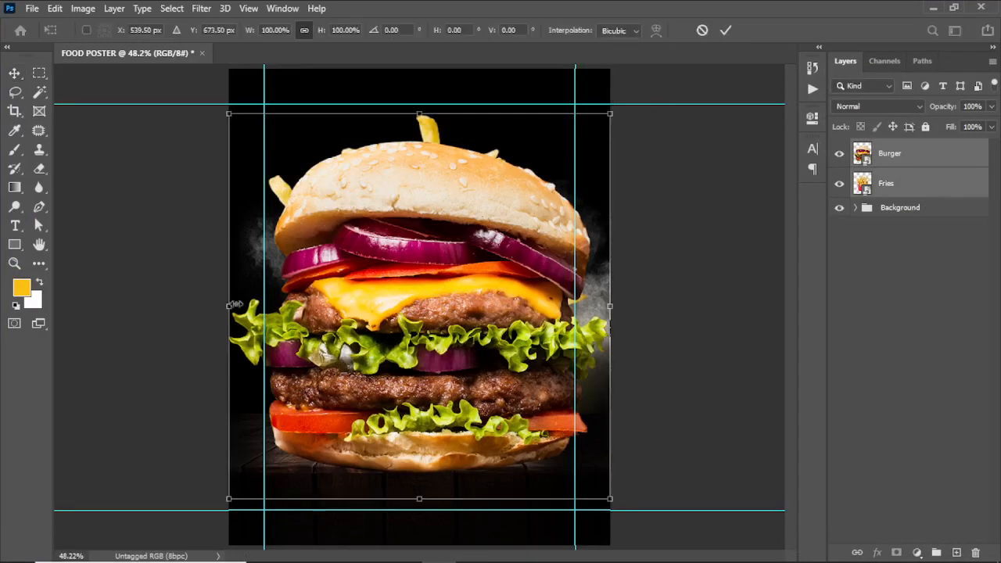
{"action": "left_click_drag", "start_coordinate": [229, 307], "coordinate": [450, 307]}
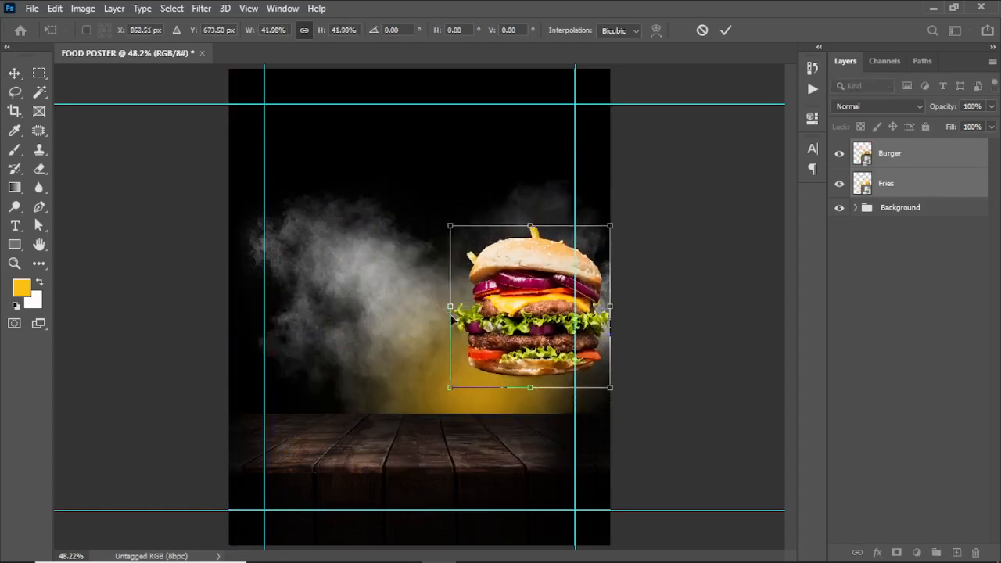
{"action": "left_click_drag", "start_coordinate": [573, 257], "coordinate": [463, 323]}
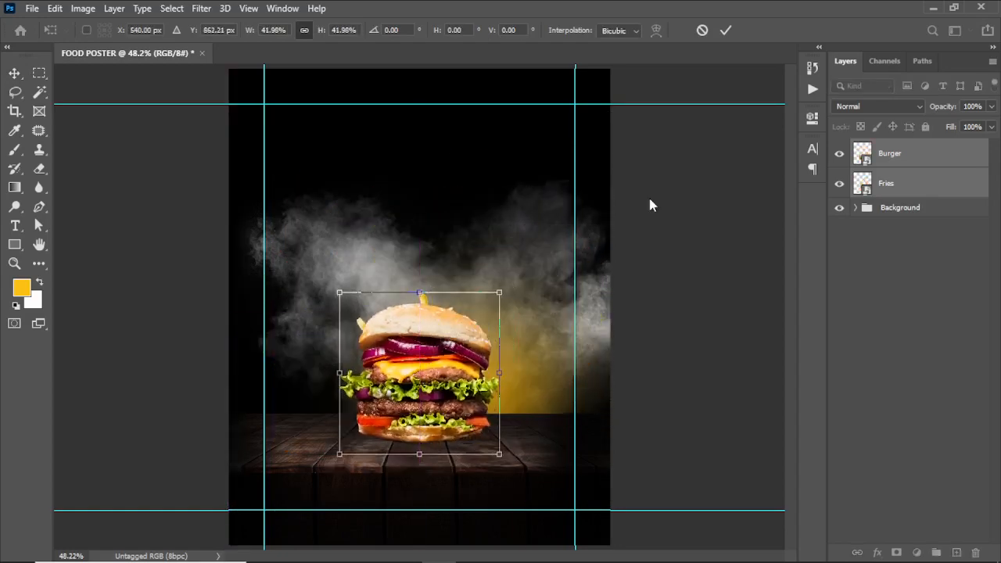
{"action": "left_click", "coordinate": [726, 30]}
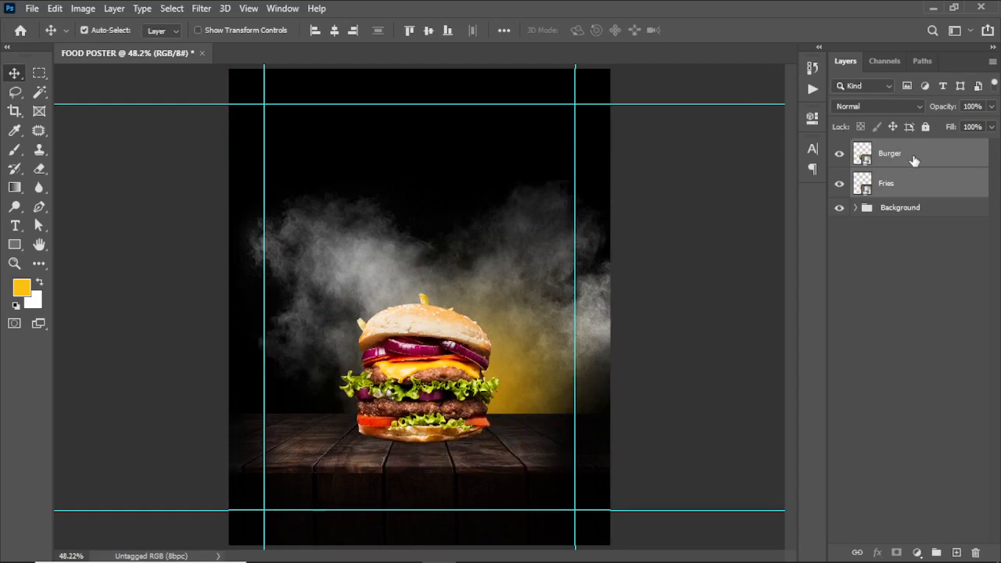
- Separate the two images on the table, moving the burger to the right and the fries to the left
{"action": "left_click", "coordinate": [912, 185]}
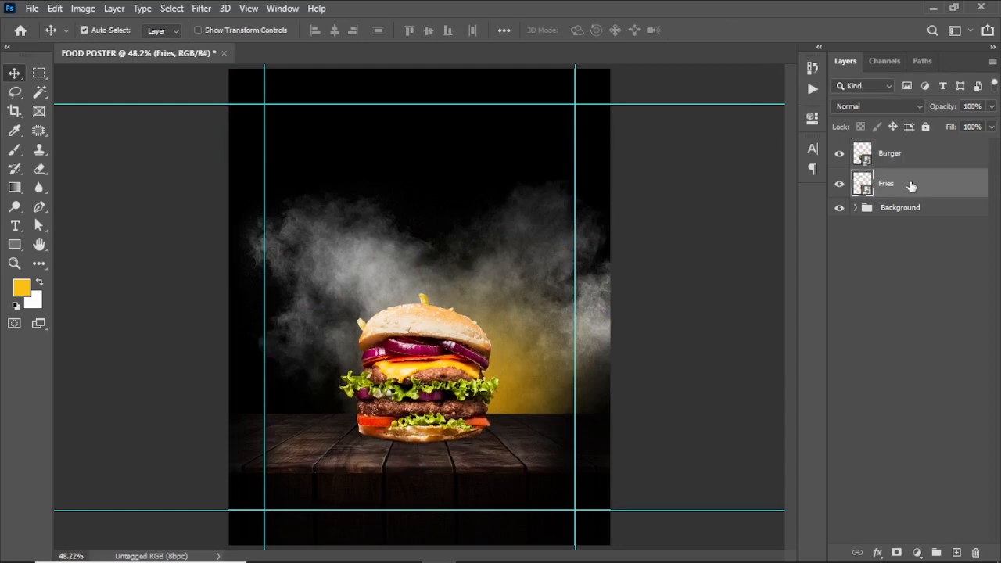
{"action": "left_click_drag", "start_coordinate": [404, 335], "coordinate": [481, 347]}
{"action": "left_click", "coordinate": [920, 183]}
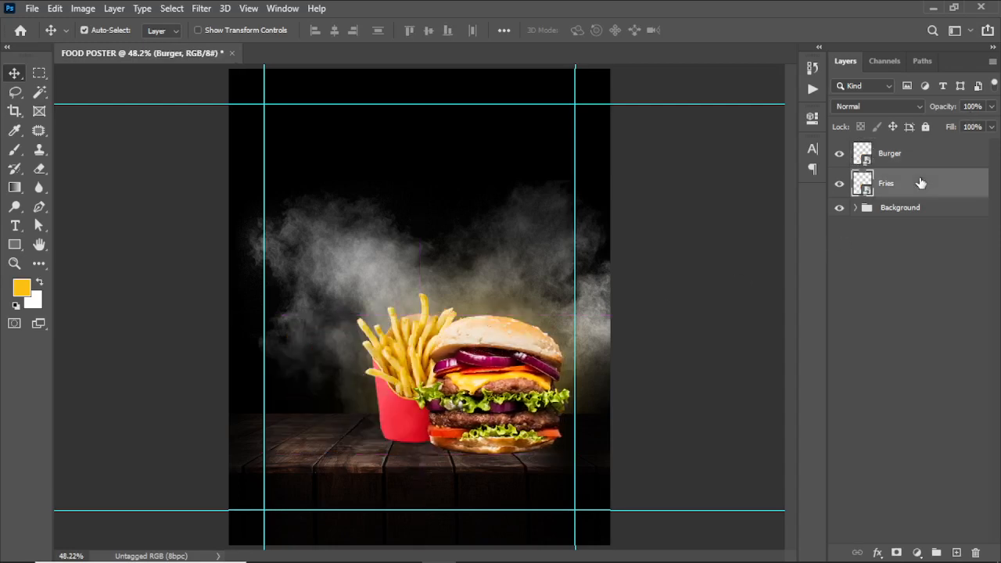
{"action": "left_click_drag", "start_coordinate": [400, 386], "coordinate": [346, 376]}
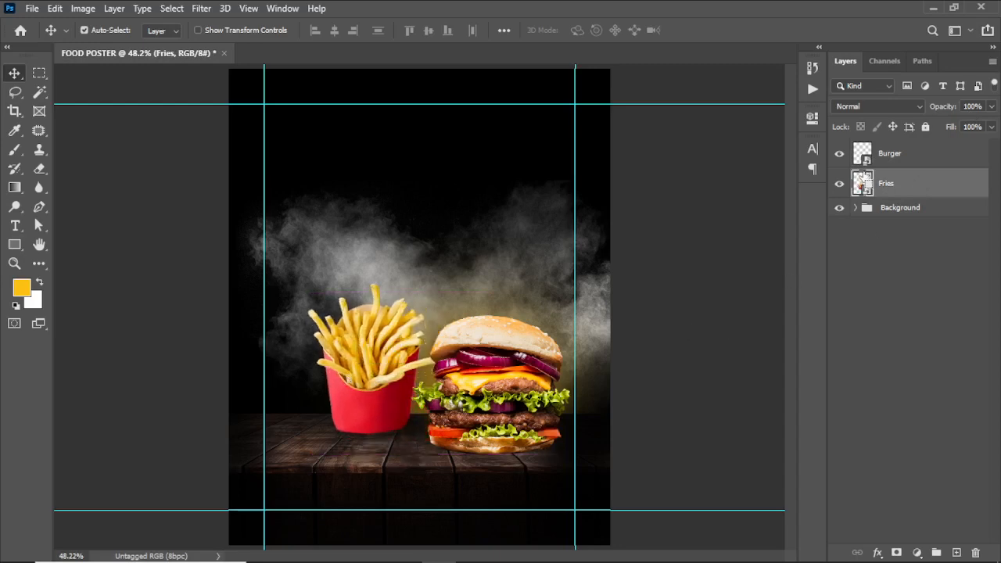
- Rotate the Fries layer about 10° counterclockwise so it leans away from the burger
{"action": "key", "text": "ctrl+t"}
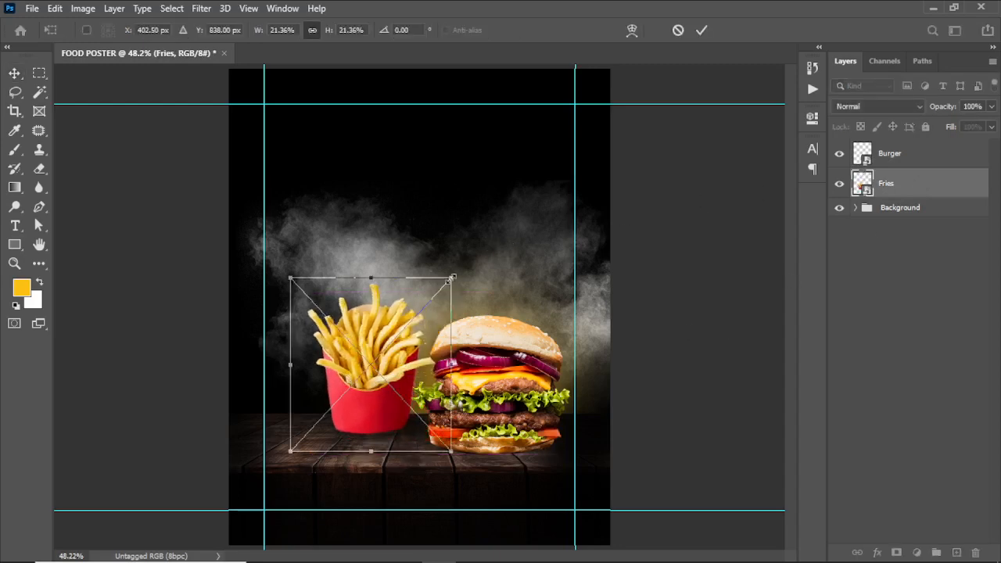
{"action": "left_click_drag", "start_coordinate": [460, 275], "coordinate": [443, 261]}
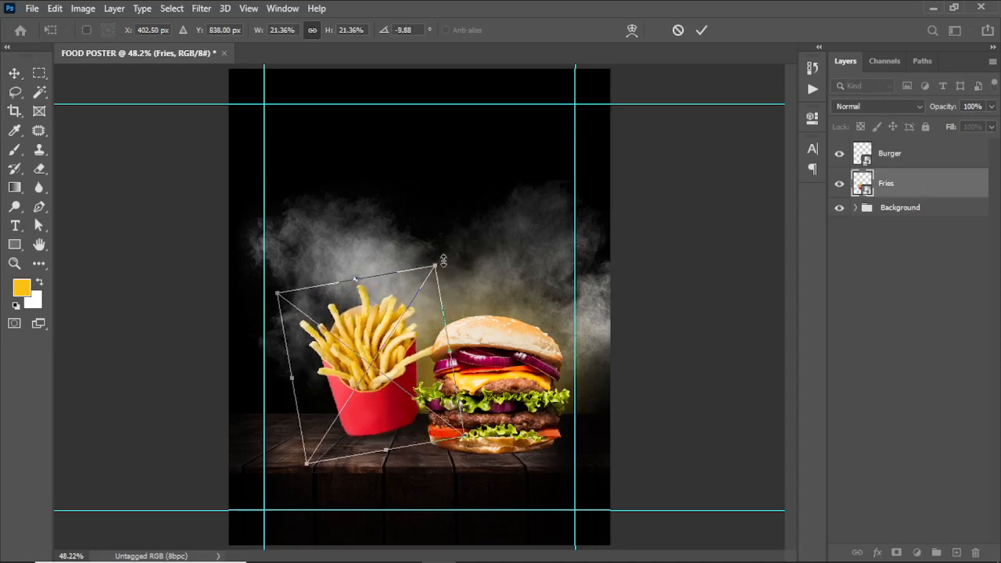
{"action": "left_click", "coordinate": [701, 32]}
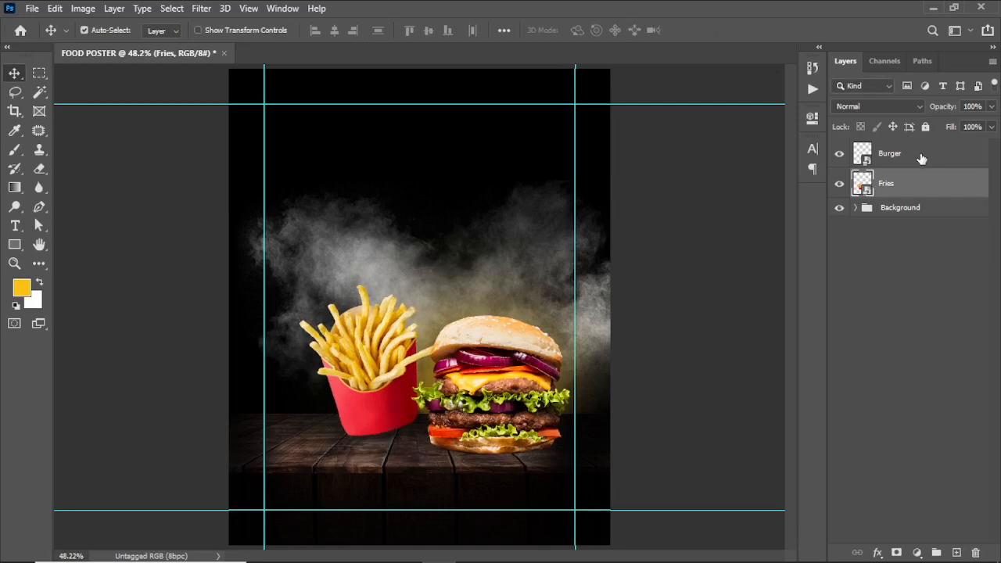
- Rotate the Burger layer about 3.3° clockwise
{"action": "left_click", "coordinate": [921, 158]}
{"action": "key", "text": "ctrl+t"}
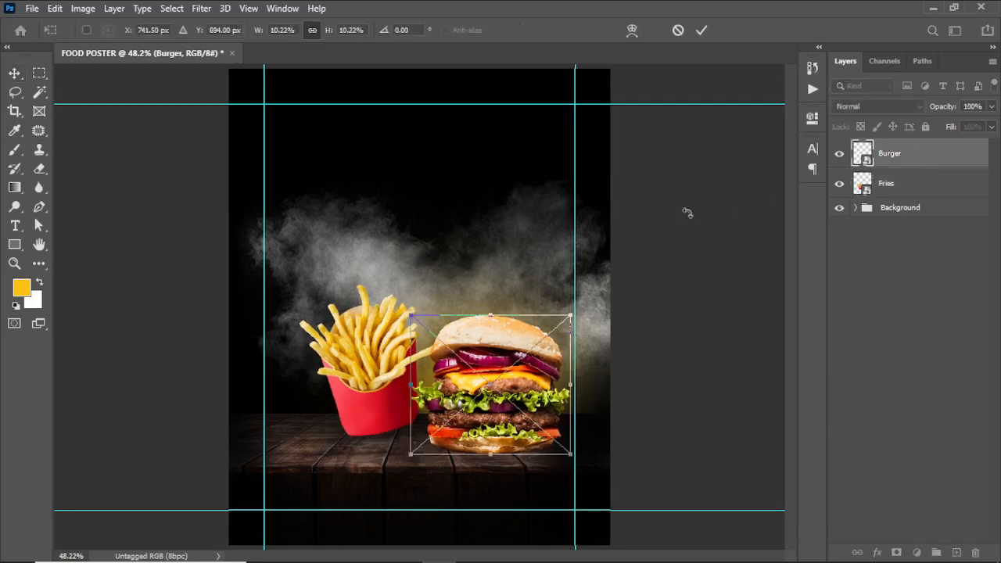
{"action": "left_click_drag", "start_coordinate": [581, 312], "coordinate": [617, 291]}
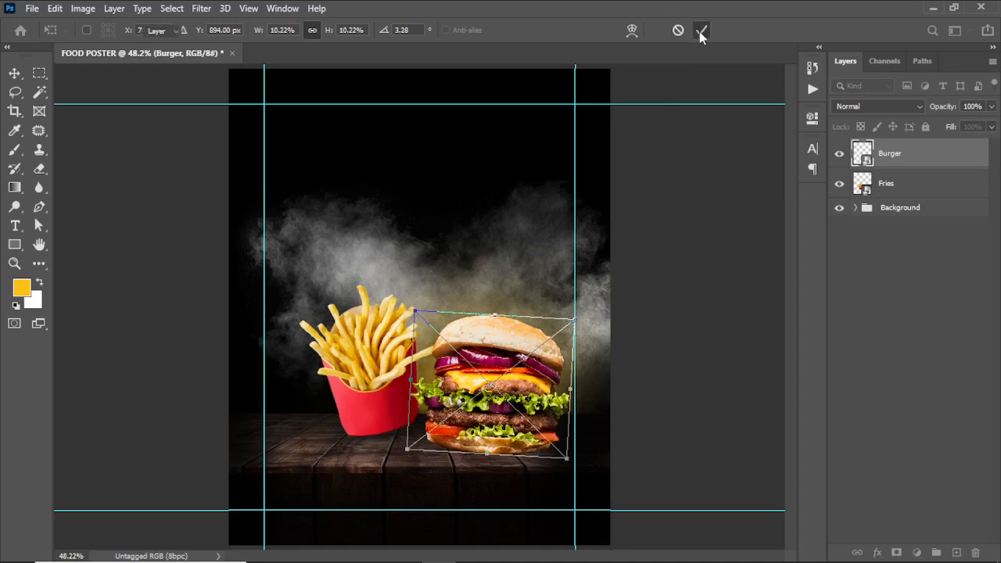
{"action": "left_click", "coordinate": [701, 30]}
- Enlarge the Burger and Fries layers together to about 113% and fit them between the two vertical guides
{"action": "left_click", "coordinate": [894, 181], "text": "shift"}
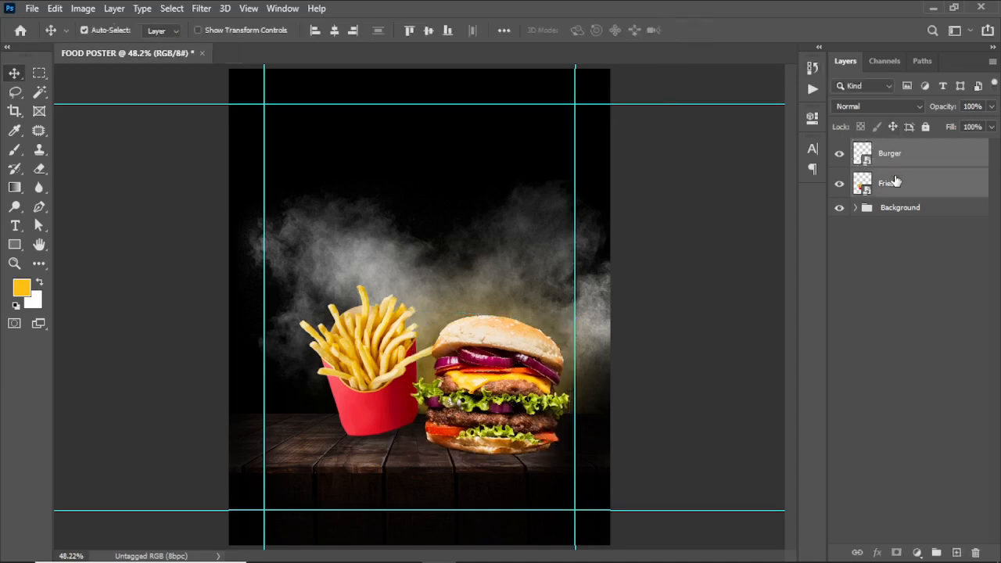
{"action": "key", "text": "ctrl+t"}
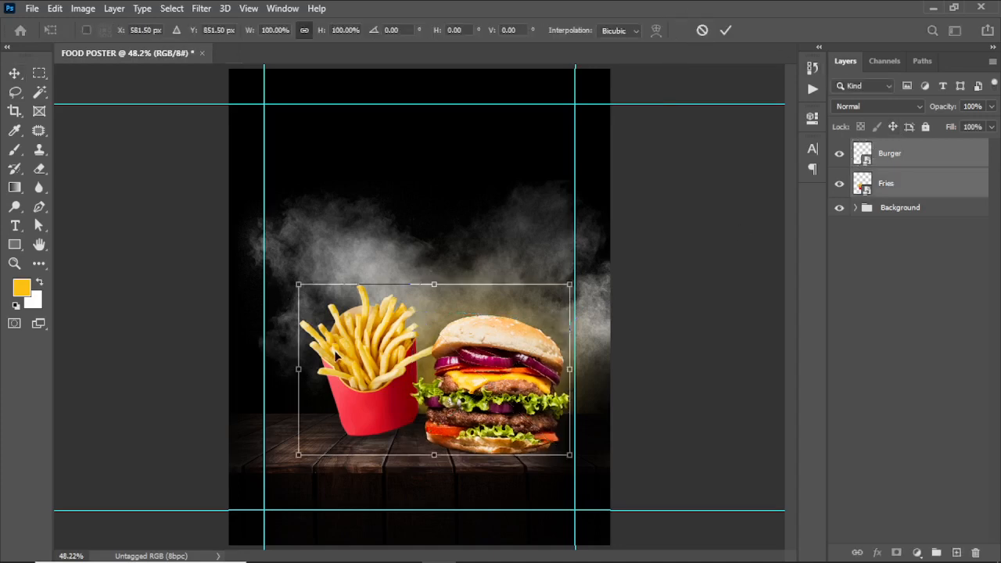
{"action": "left_click_drag", "start_coordinate": [297, 366], "coordinate": [229, 369]}
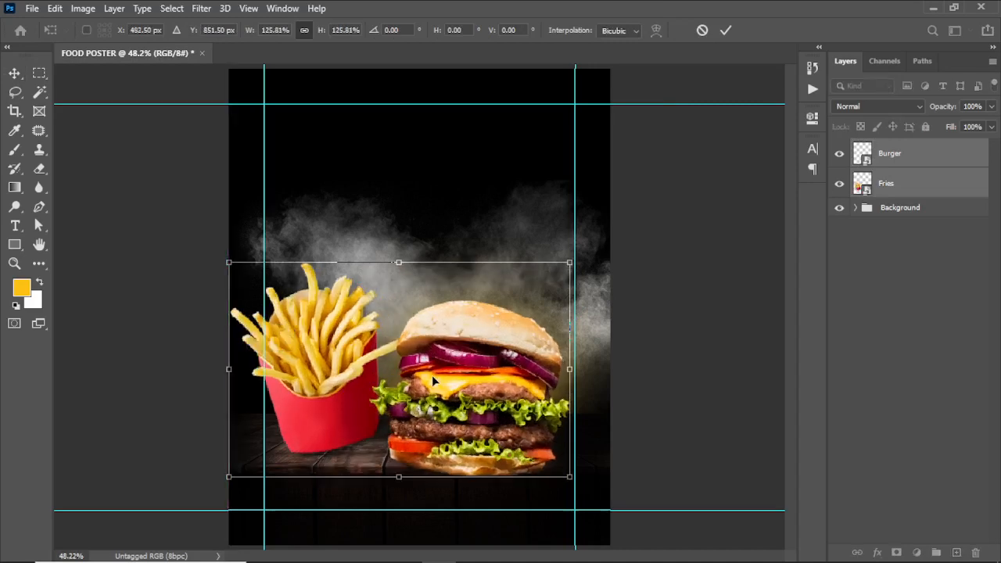
{"action": "left_click_drag", "start_coordinate": [452, 380], "coordinate": [466, 354]}
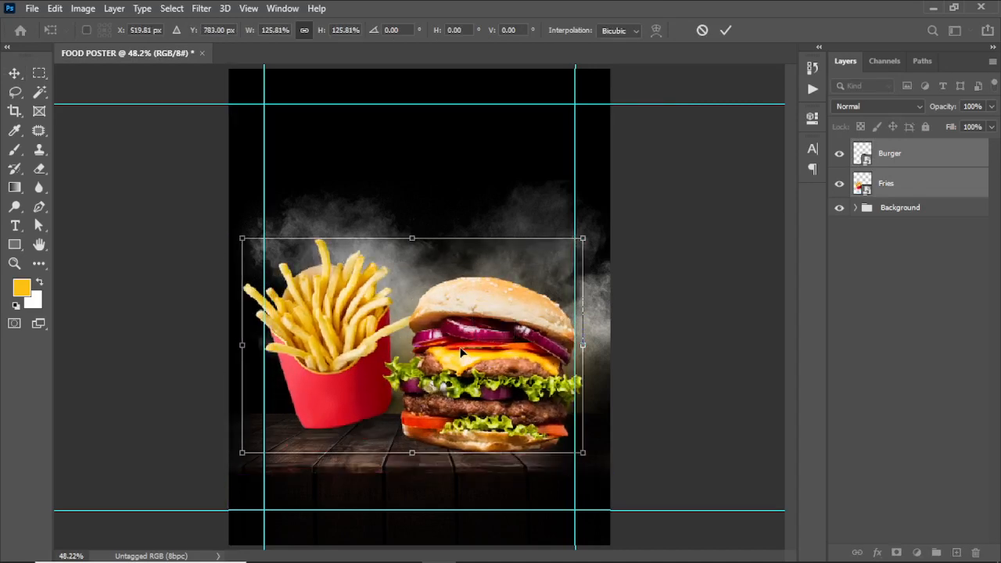
{"action": "left_click_drag", "start_coordinate": [586, 345], "coordinate": [550, 346]}
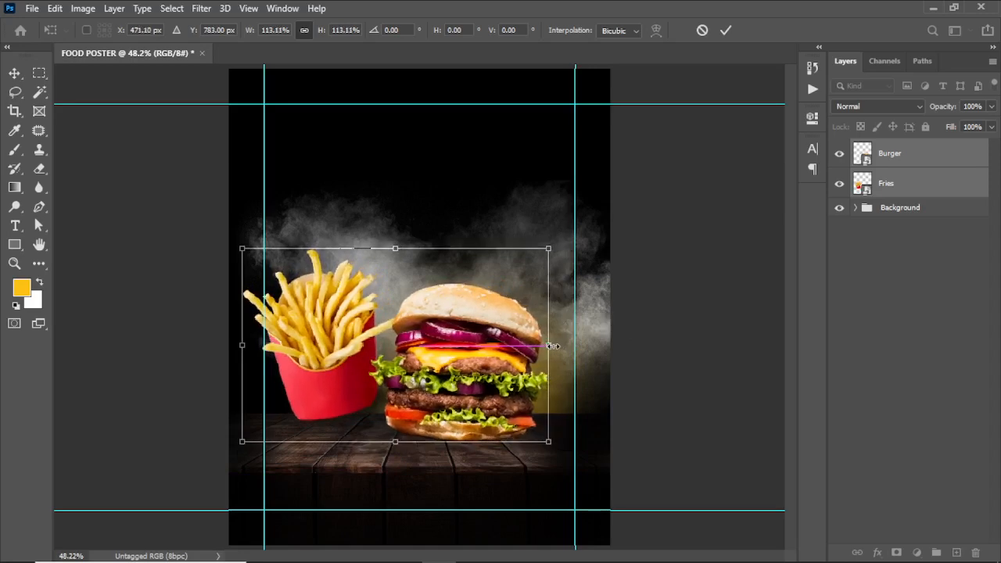
{"action": "left_click_drag", "start_coordinate": [474, 352], "coordinate": [496, 369]}
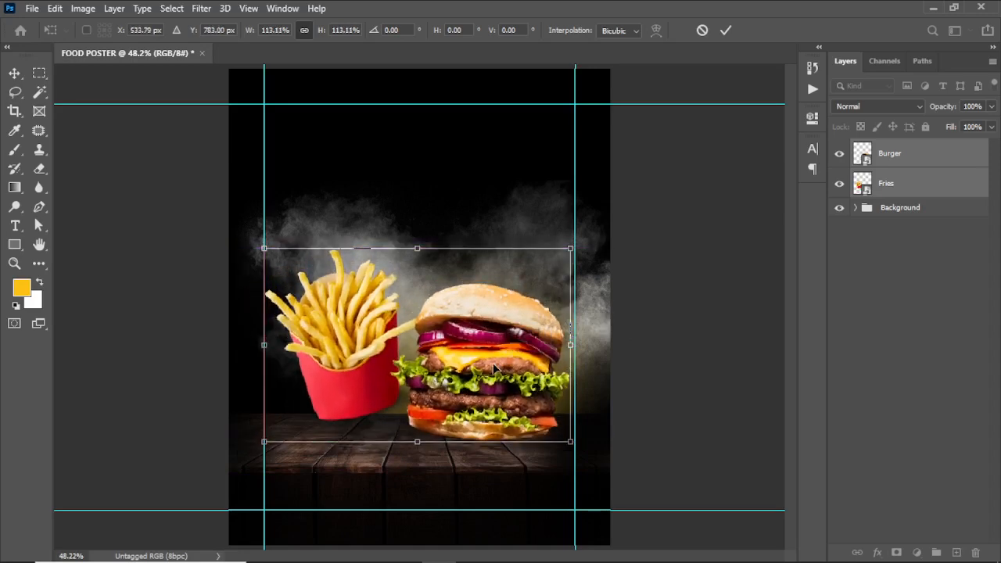
{"action": "left_click", "coordinate": [726, 30]}
- Move the fries right and slightly down so they tuck partly behind the burger
{"action": "key", "text": "ctrl+plus"}
{"action": "key", "text": "ctrl+plus"}
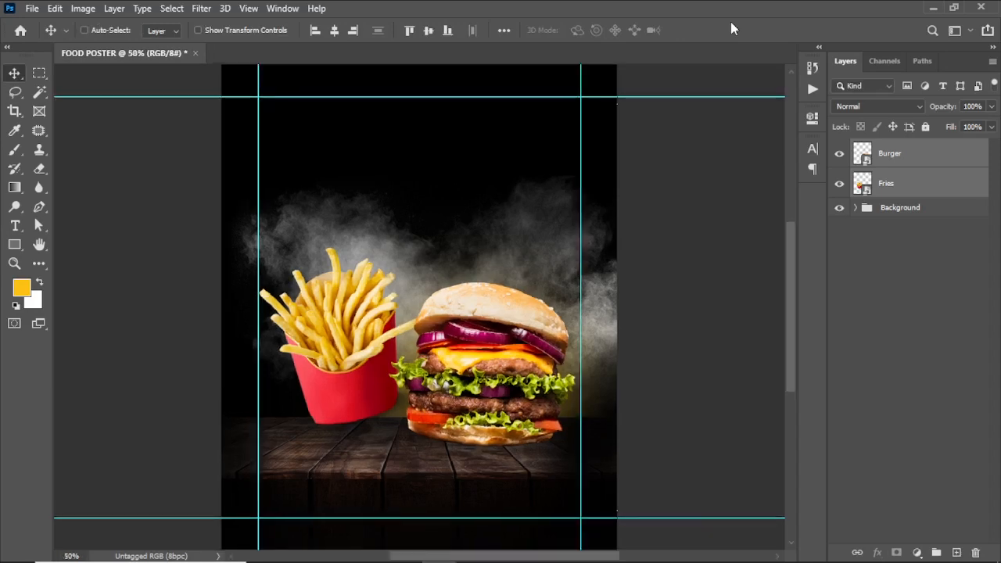
{"action": "mouse_move", "coordinate": [502, 334]}
{"action": "left_mouse_down"}
{"action": "mouse_move", "coordinate": [503, 345]}
{"action": "mouse_move", "coordinate": [503, 335]}
{"action": "left_mouse_up"}
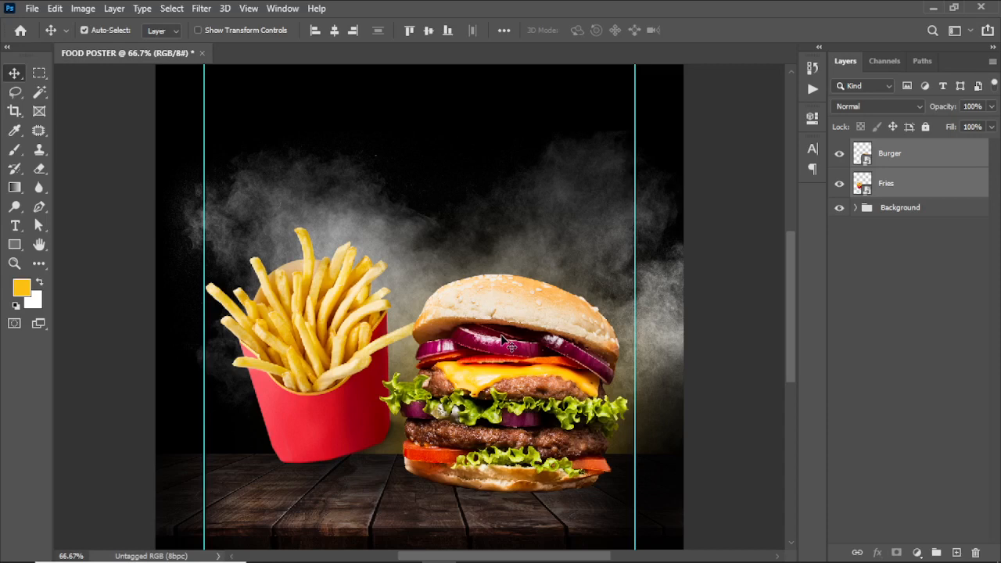
{"action": "left_click", "coordinate": [912, 183]}
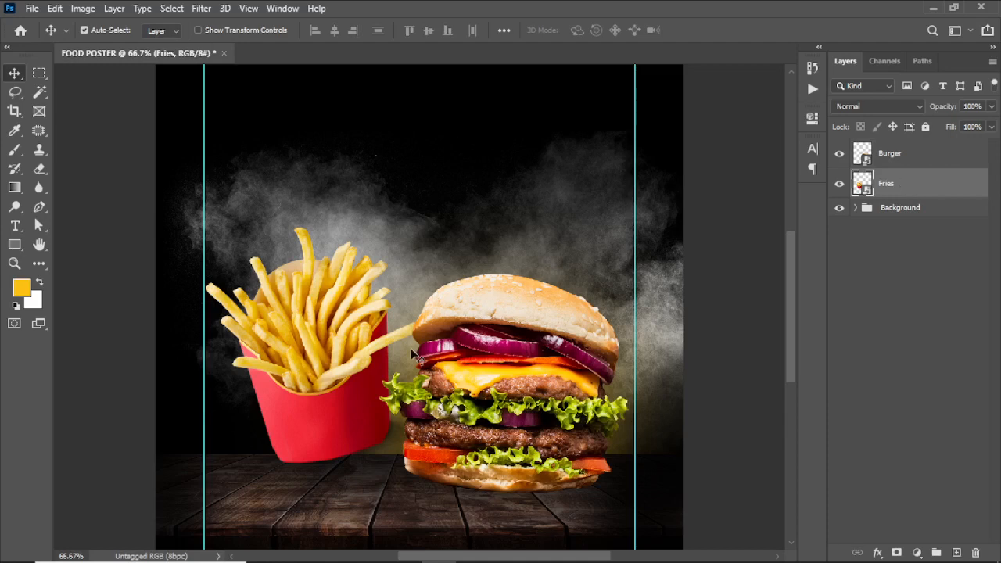
{"action": "left_click_drag", "start_coordinate": [333, 374], "coordinate": [374, 383]}
{"action": "left_click", "coordinate": [890, 156]}
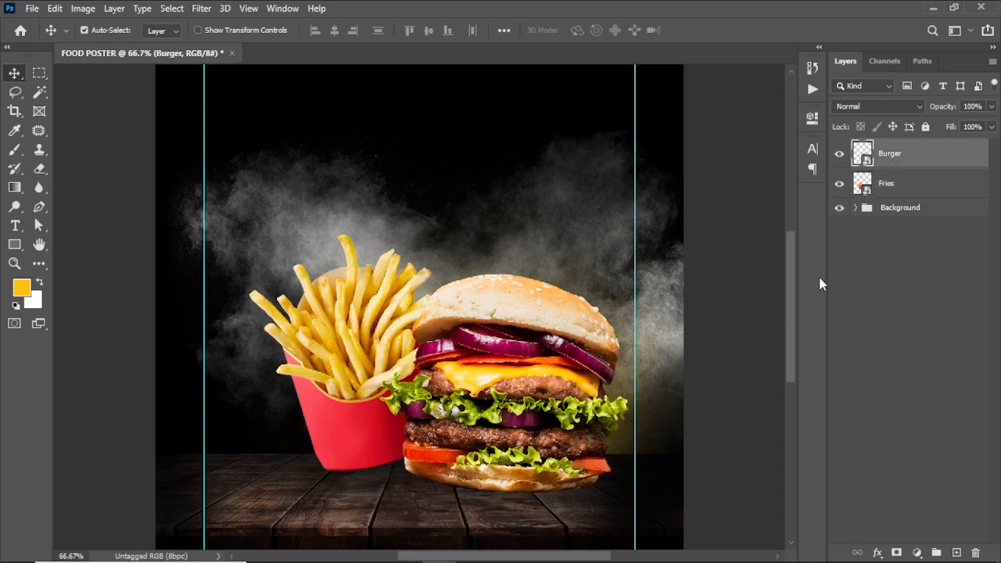
- Enlarge the Fries layer to about 27.9%, extending it to the left while it stays tucked behind the burger
{"action": "left_click", "coordinate": [889, 194]}
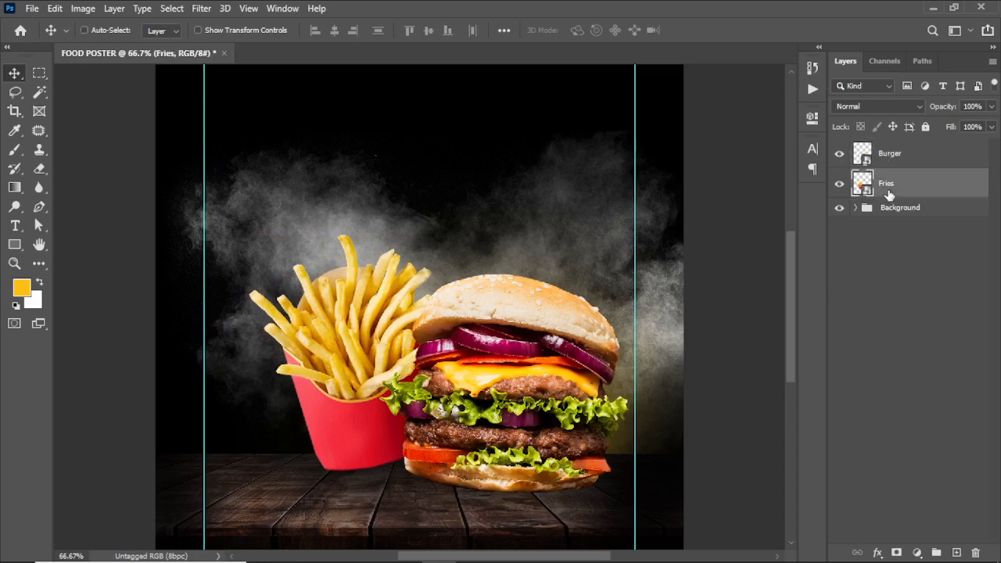
{"action": "key", "text": "ctrl+t"}
{"action": "left_click_drag", "start_coordinate": [227, 385], "coordinate": [195, 373]}
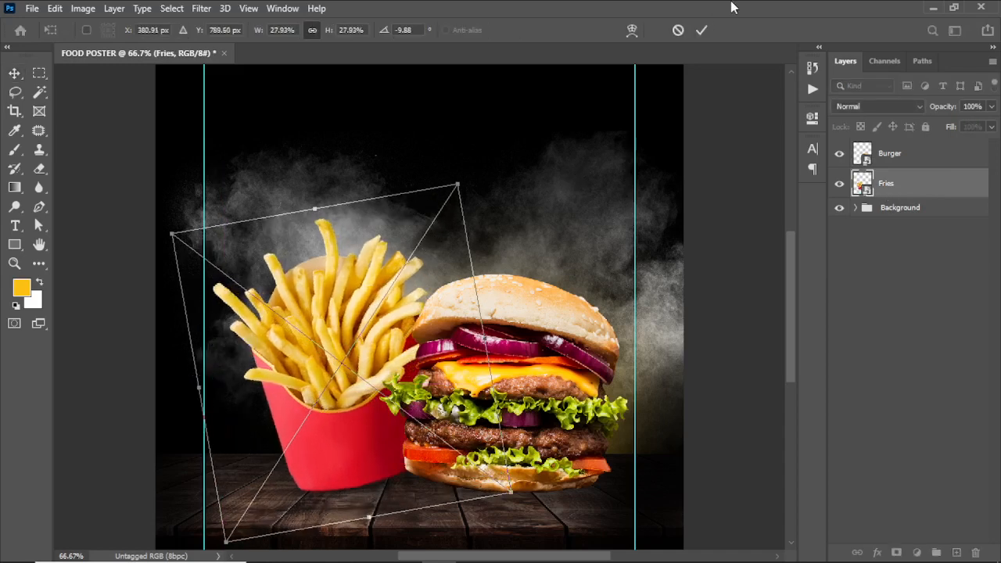
{"action": "left_click", "coordinate": [702, 31]}
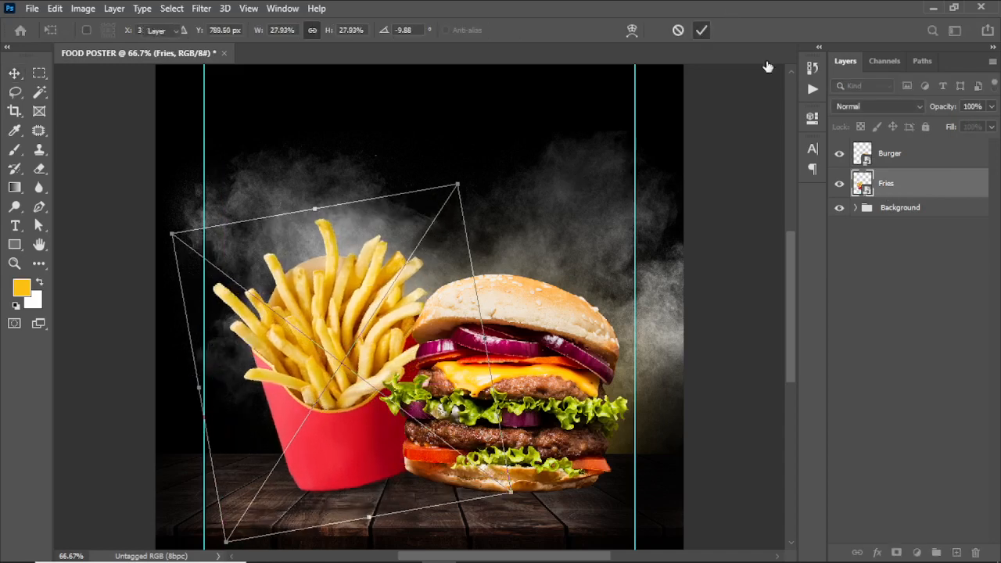
- Enlarge the Burger layer to about 12.4%, extending it left over the fries box
{"action": "left_click", "coordinate": [933, 154]}
{"action": "key", "text": "ctrl+t"}
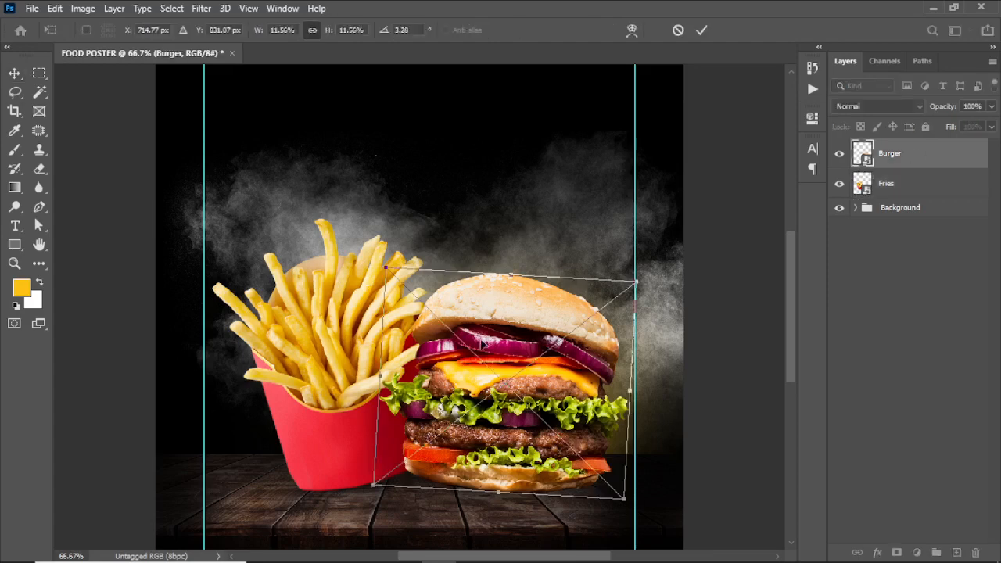
{"action": "left_click_drag", "start_coordinate": [379, 377], "coordinate": [361, 377]}
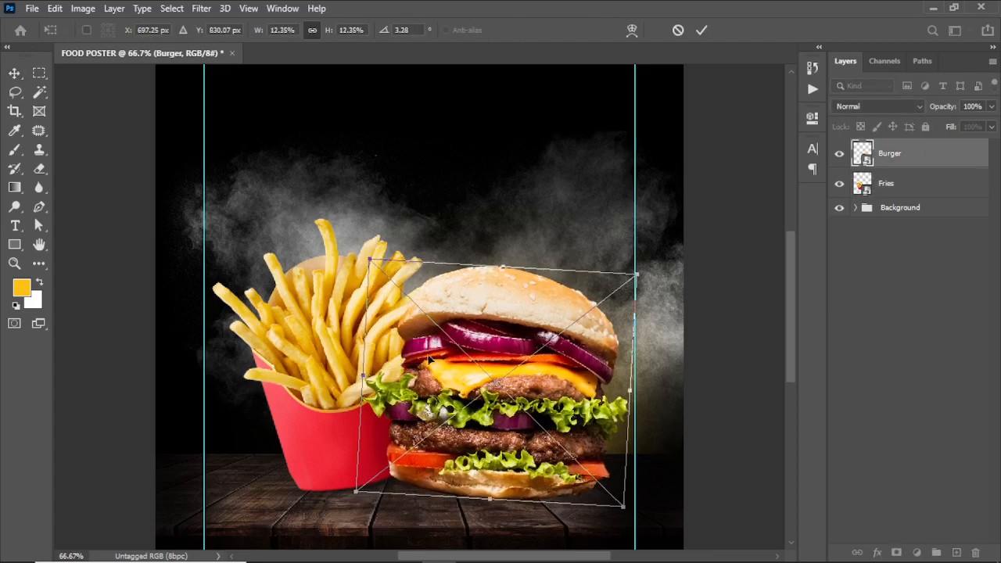
{"action": "left_click", "coordinate": [700, 31]}
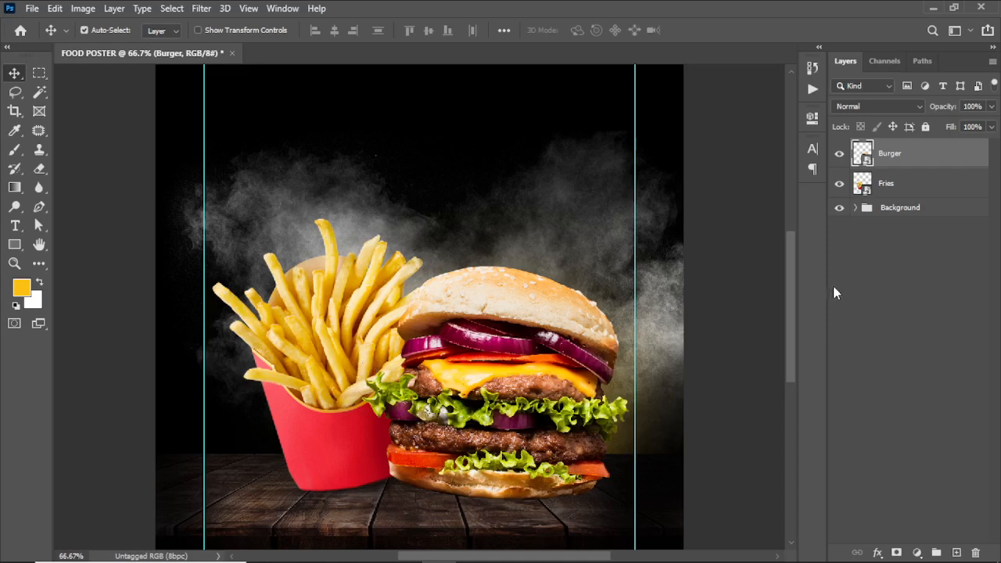
- Add a new empty layer directly below Fries and reset the foreground colour to black
{"action": "left_click", "coordinate": [930, 183]}
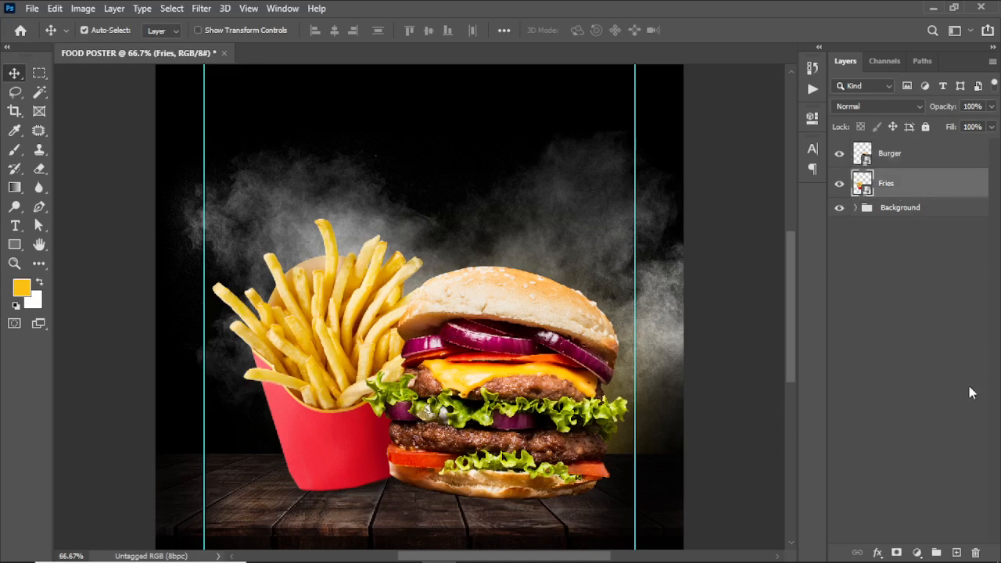
{"action": "left_click", "coordinate": [956, 552], "text": "ctrl"}
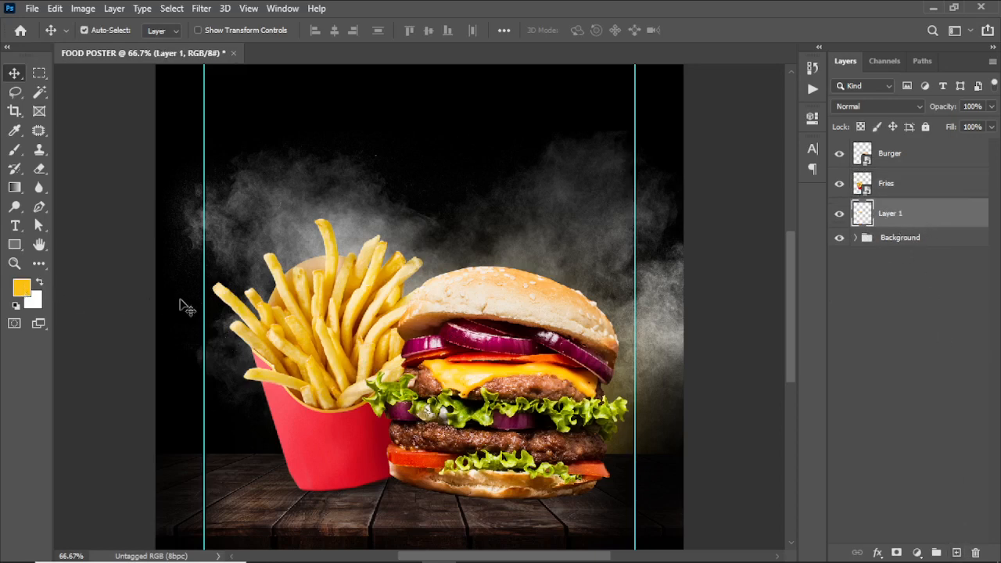
{"action": "key", "text": "d"}
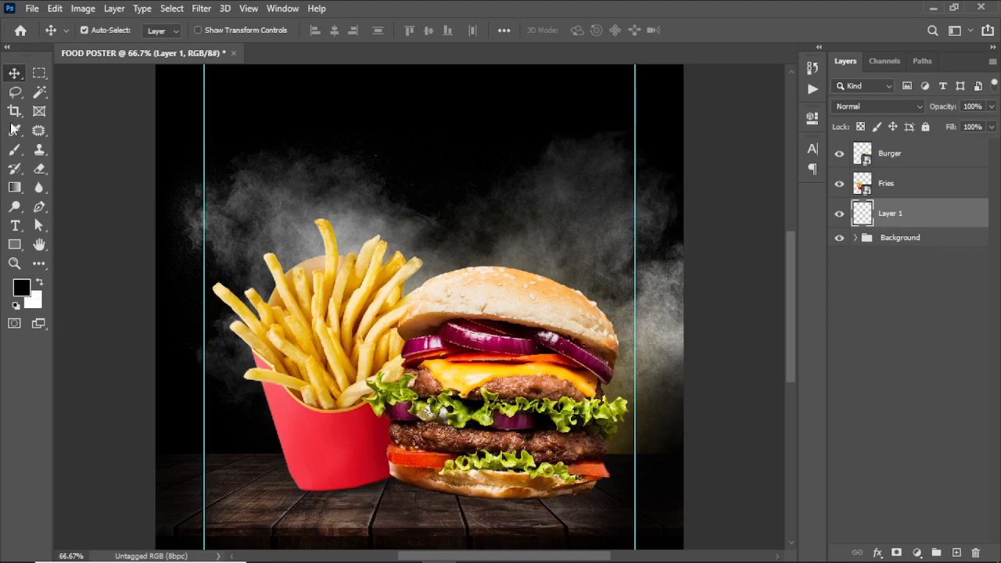
- Paint a single soft black dab behind the burger on Layer 1 with a 700 px brush at 100% opacity
{"action": "left_click", "coordinate": [12, 152]}
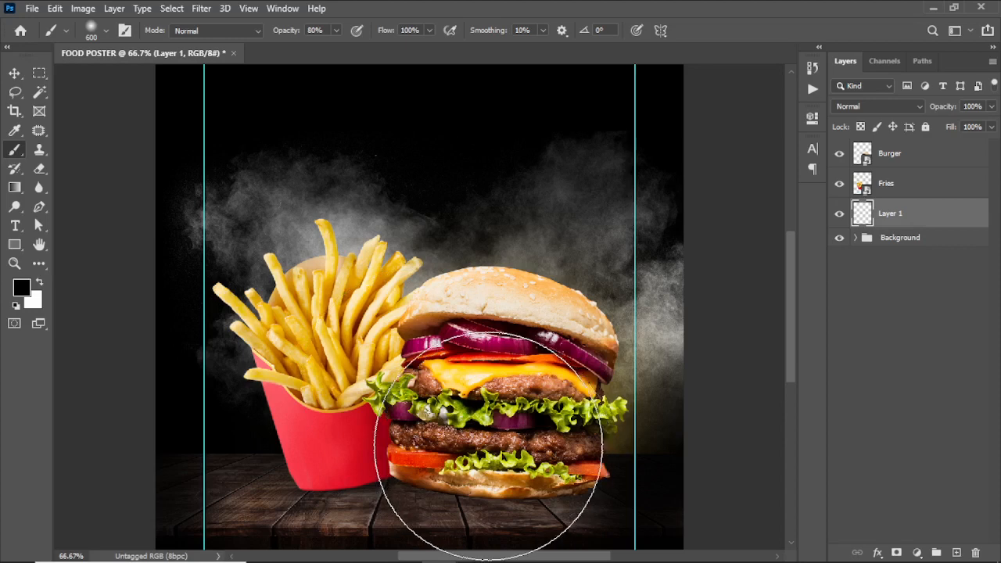
{"action": "key", "text": "bracketright"}
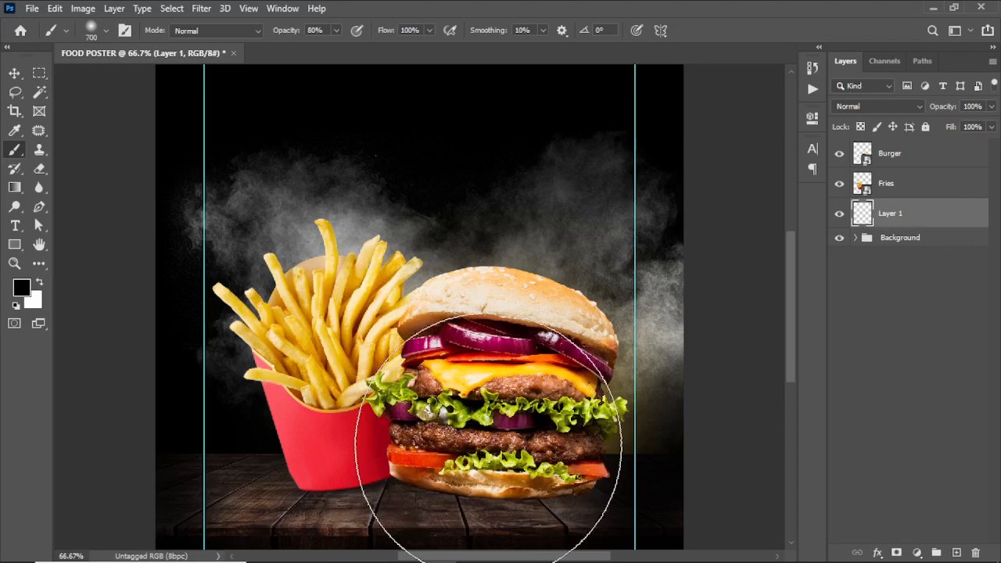
{"action": "left_click", "coordinate": [336, 30]}
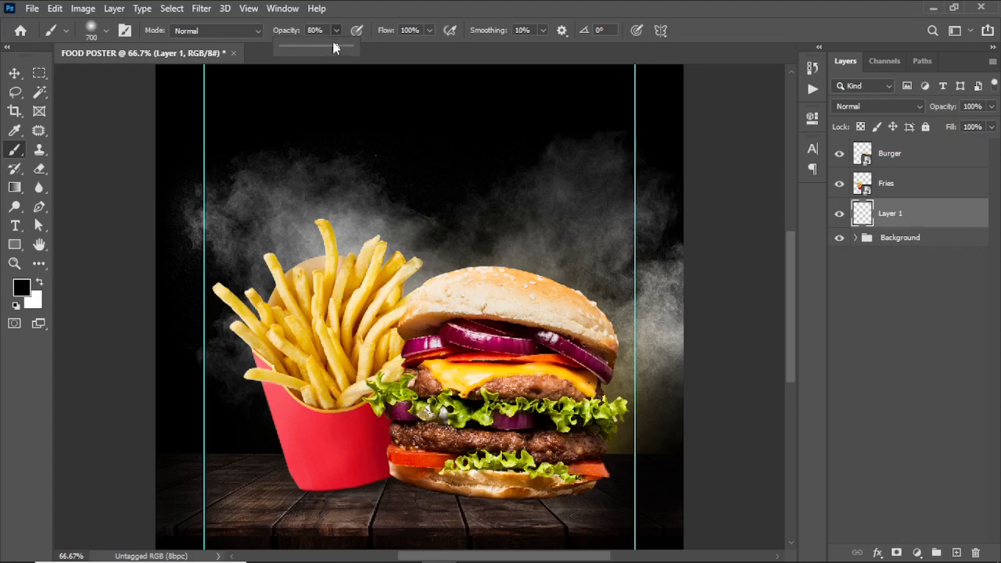
{"action": "left_click_drag", "start_coordinate": [335, 47], "coordinate": [387, 56]}
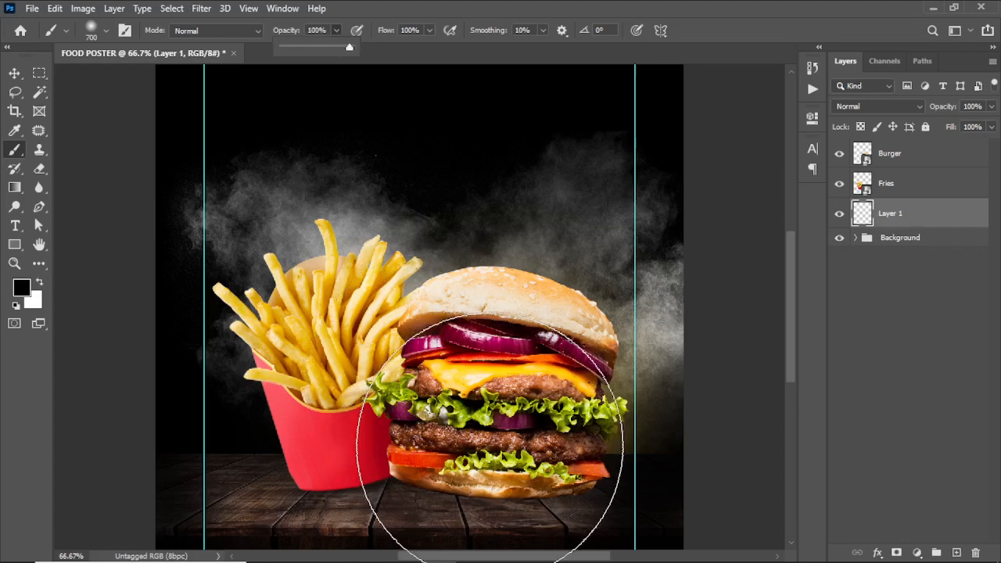
{"action": "left_click", "coordinate": [490, 440]}
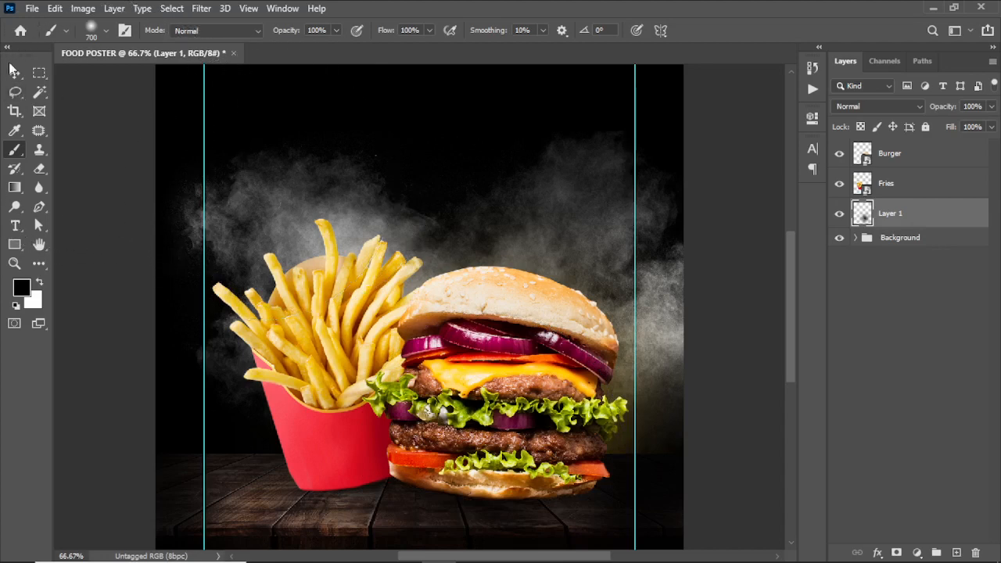
- Flatten the black dab to 13.89% height, rotate it 3.54° and place it under the burger as a table shadow
{"action": "left_click", "coordinate": [15, 71]}
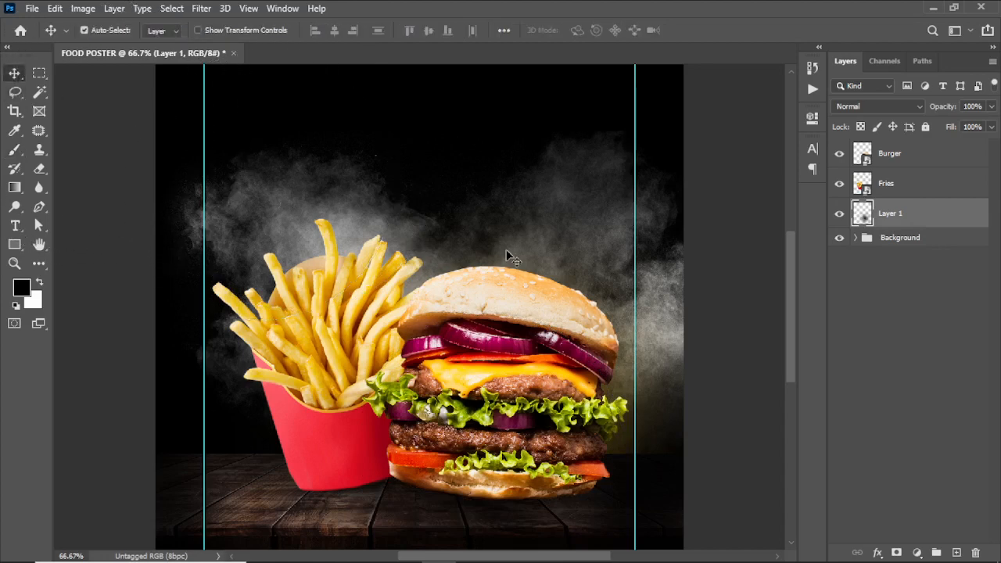
{"action": "key", "text": "ctrl+t"}
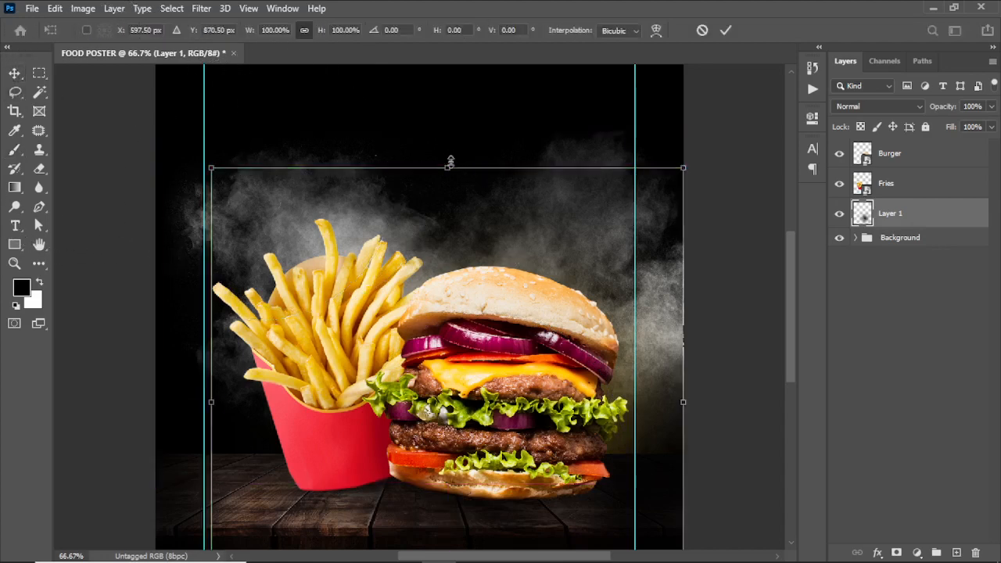
{"action": "left_click_drag", "start_coordinate": [450, 165], "coordinate": [443, 471]}
{"action": "left_click_drag", "start_coordinate": [685, 464], "coordinate": [698, 479]}
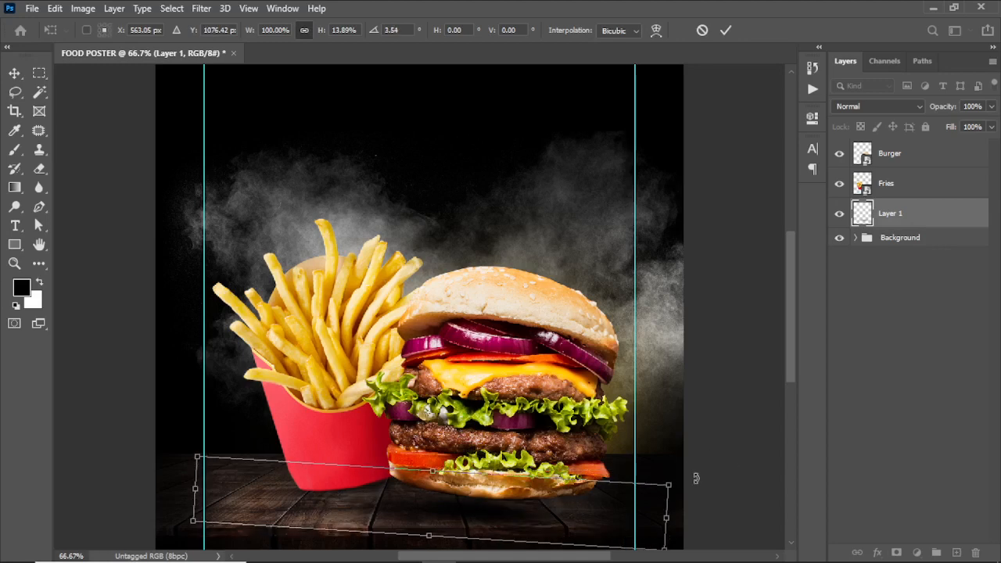
{"action": "left_click_drag", "start_coordinate": [509, 511], "coordinate": [531, 511]}
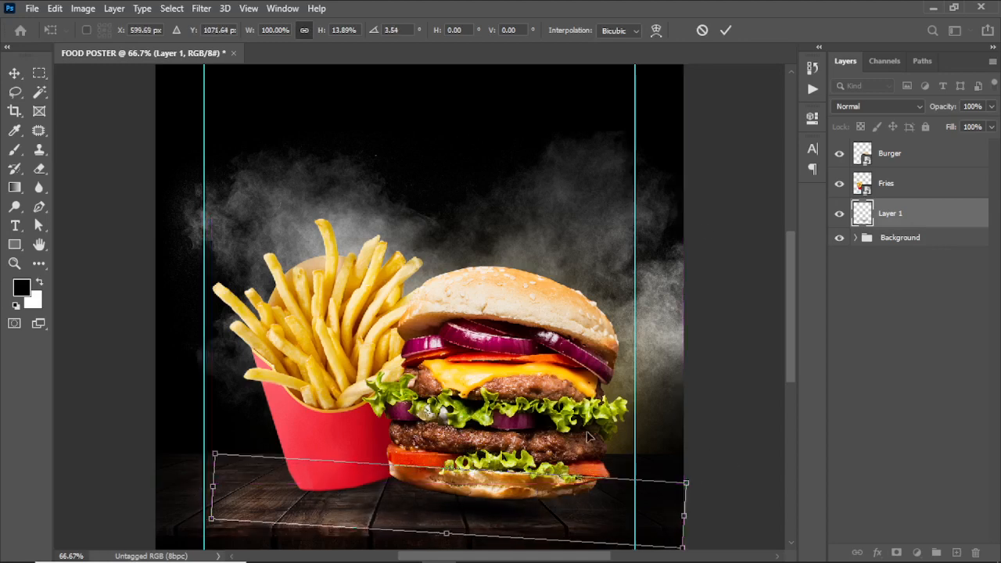
{"action": "left_click", "coordinate": [726, 32]}
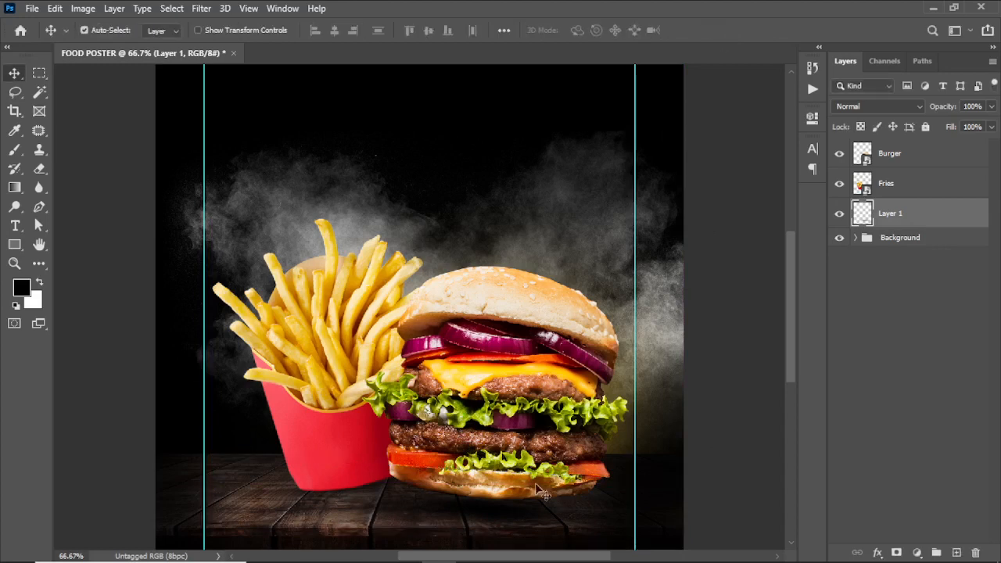
{"action": "mouse_move", "coordinate": [531, 510]}
{"action": "left_mouse_down"}
{"action": "mouse_move", "coordinate": [520, 510]}
{"action": "mouse_move", "coordinate": [529, 506]}
{"action": "left_mouse_up"}
- Scale the Burger, Fries and Layer 1 layers together to 91.44% and position the group between the two vertical guides
{"action": "left_click", "coordinate": [906, 152]}
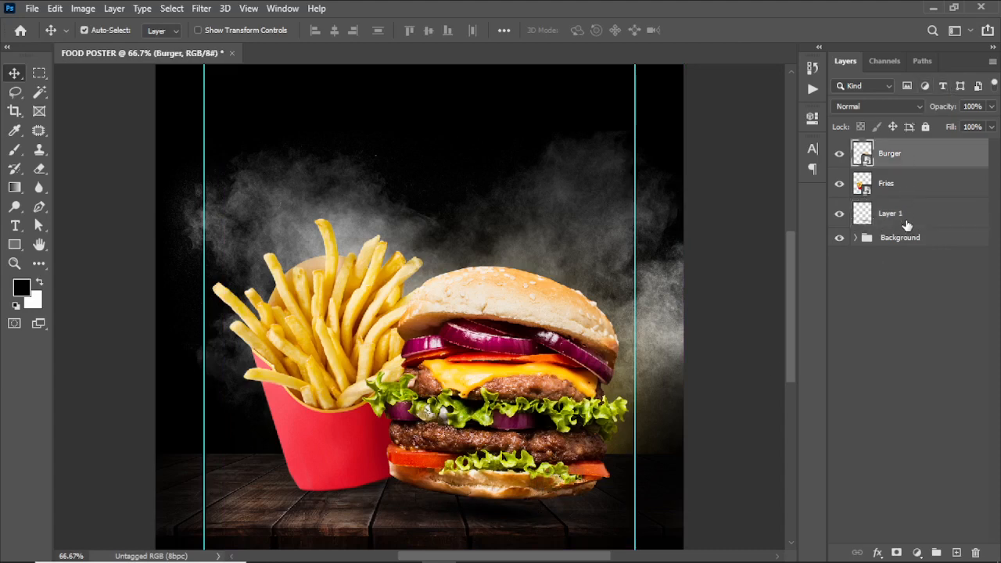
{"action": "left_click", "coordinate": [907, 224], "text": "shift"}
{"action": "key", "text": "ctrl+t"}
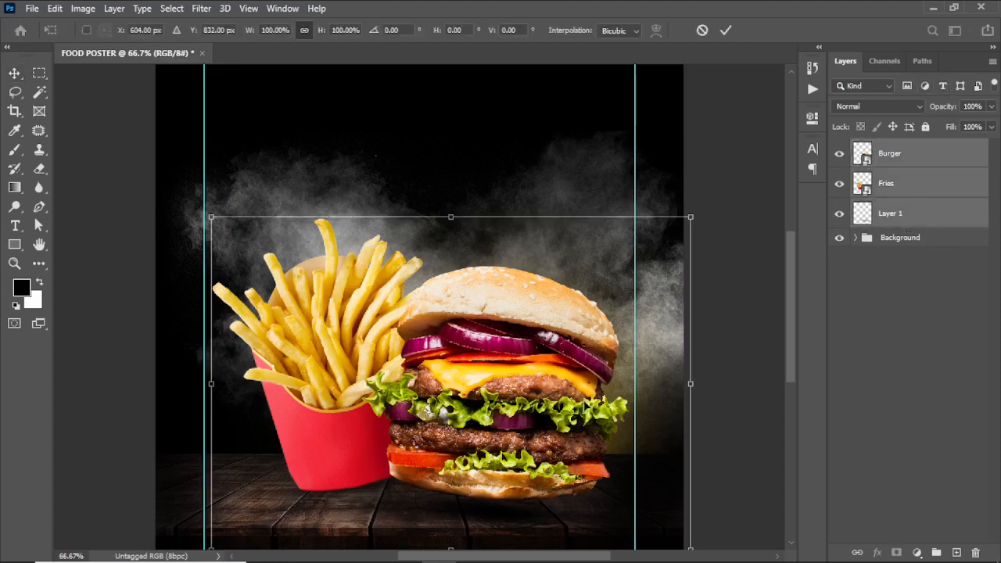
{"action": "left_click_drag", "start_coordinate": [683, 390], "coordinate": [651, 388]}
{"action": "left_click_drag", "start_coordinate": [509, 391], "coordinate": [522, 384]}
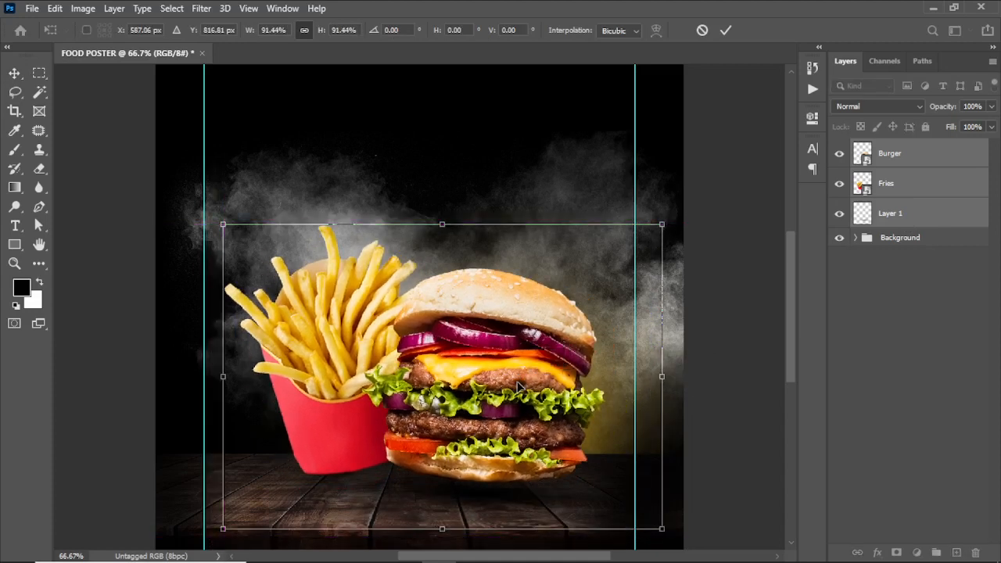
{"action": "left_click", "coordinate": [726, 30]}
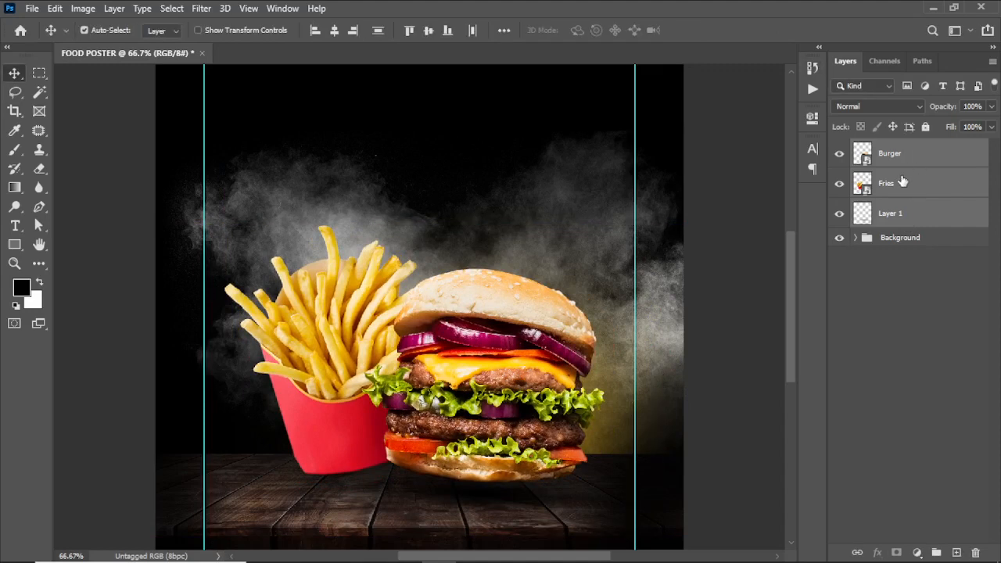
- Enlarge the Layer 1 shadow to 107.10% width and 120.88% height, and rotate it 1.76°
{"action": "left_click", "coordinate": [907, 216]}
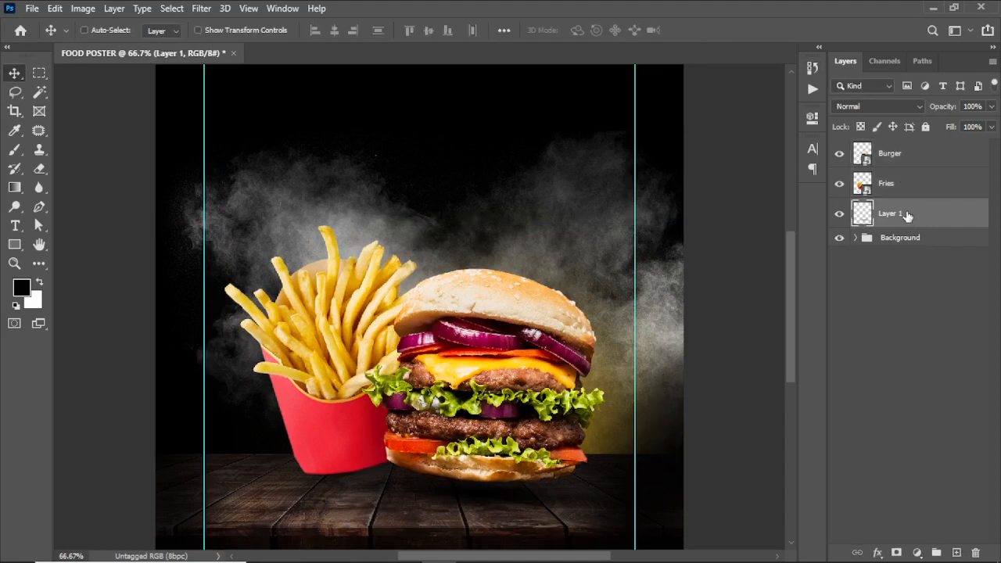
{"action": "key", "text": "ctrl+t"}
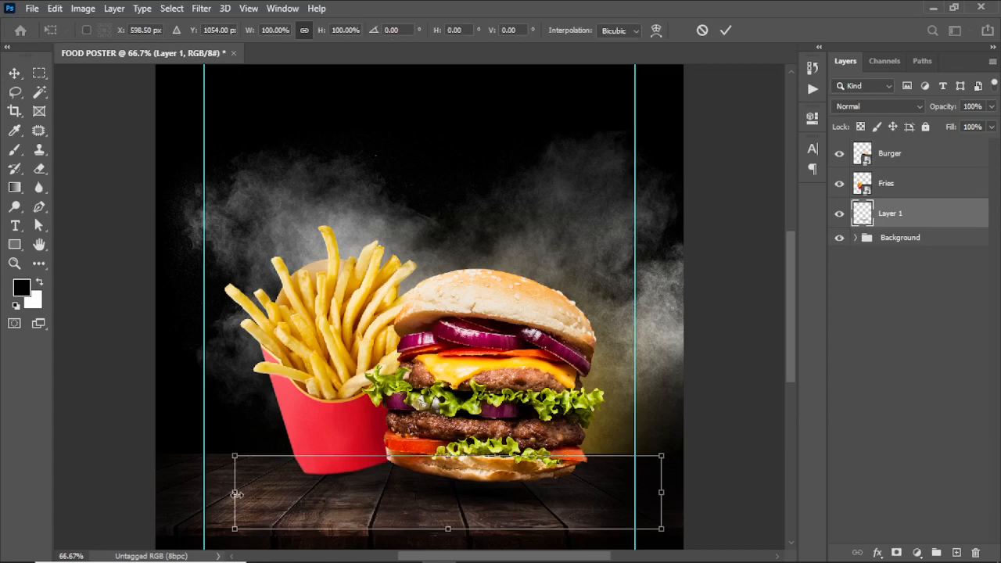
{"action": "left_click_drag", "start_coordinate": [236, 494], "coordinate": [204, 492]}
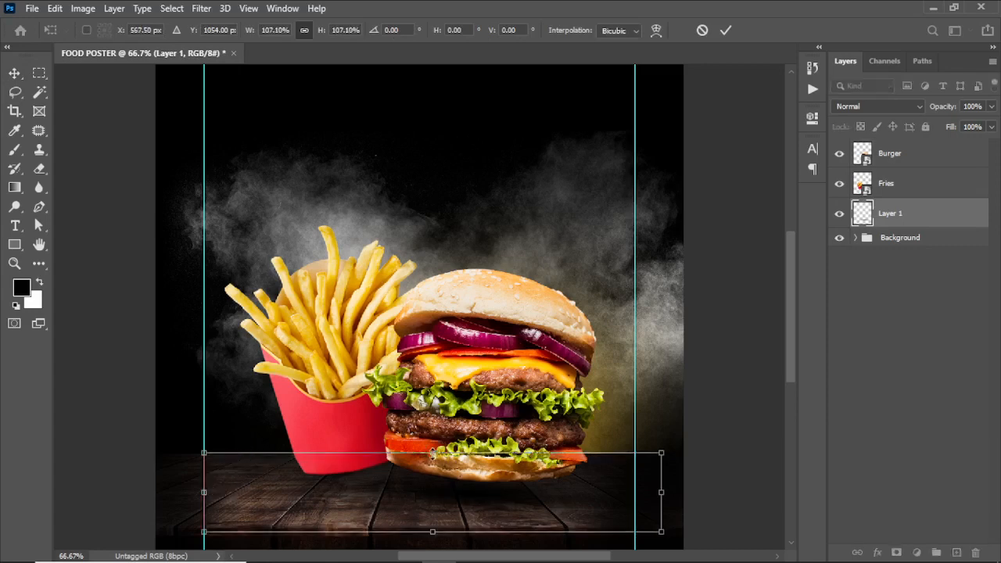
{"action": "left_click_drag", "start_coordinate": [433, 453], "coordinate": [432, 448]}
{"action": "left_click_drag", "start_coordinate": [518, 505], "coordinate": [523, 509]}
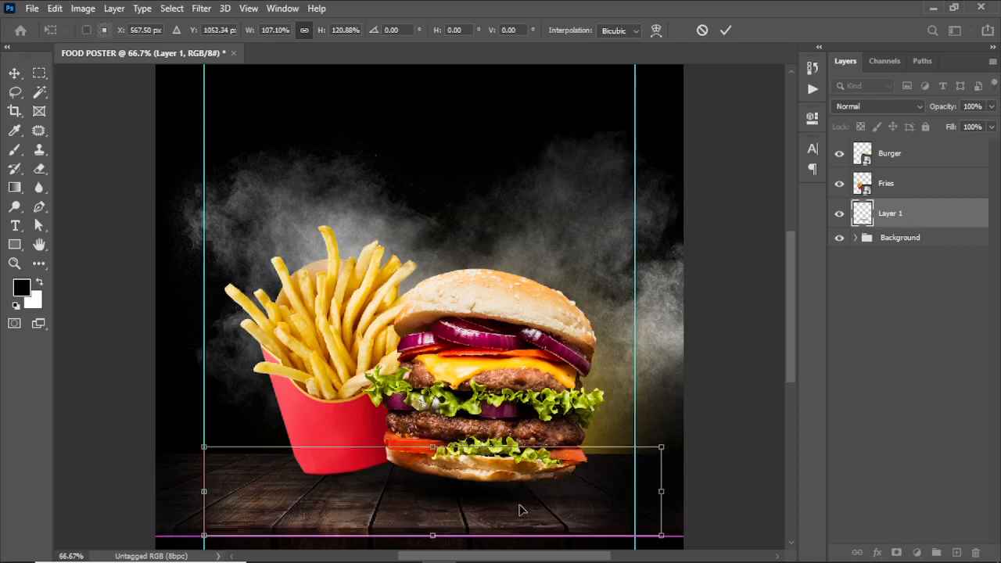
{"action": "left_click_drag", "start_coordinate": [682, 436], "coordinate": [686, 443]}
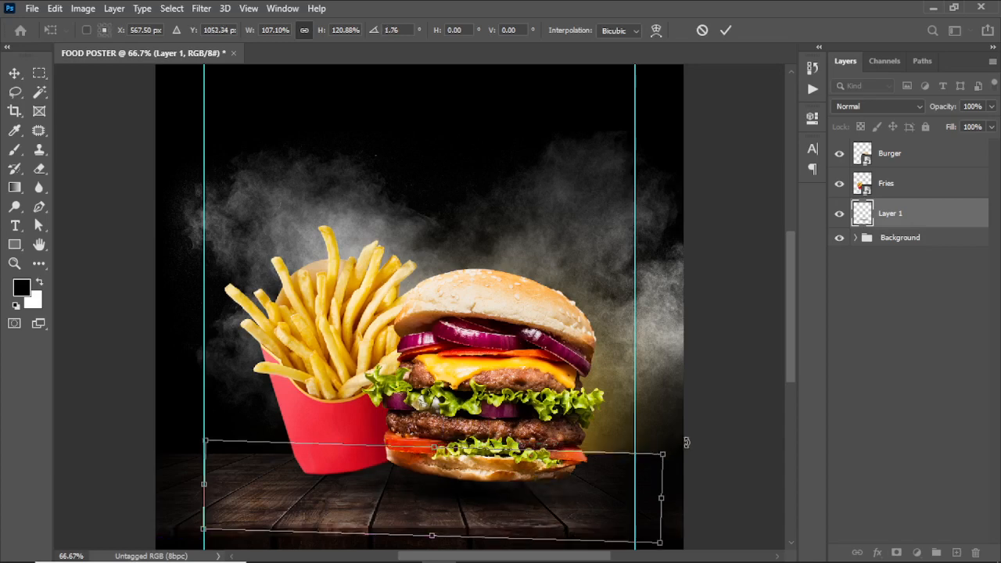
- Nudge the Layer 1 shadow slightly right and up so it sits close beneath the burger's bottom bun
{"action": "left_click_drag", "start_coordinate": [569, 480], "coordinate": [571, 482]}
{"action": "key", "text": "Up"}
{"action": "key", "text": "Up"}
{"action": "key", "text": "Up"}
{"action": "key", "text": "Up"}
{"action": "key", "text": "Up"}
{"action": "key", "text": "Up"}
{"action": "key", "text": "Up"}
{"action": "key", "text": "Up"}
{"action": "key", "text": "Up"}
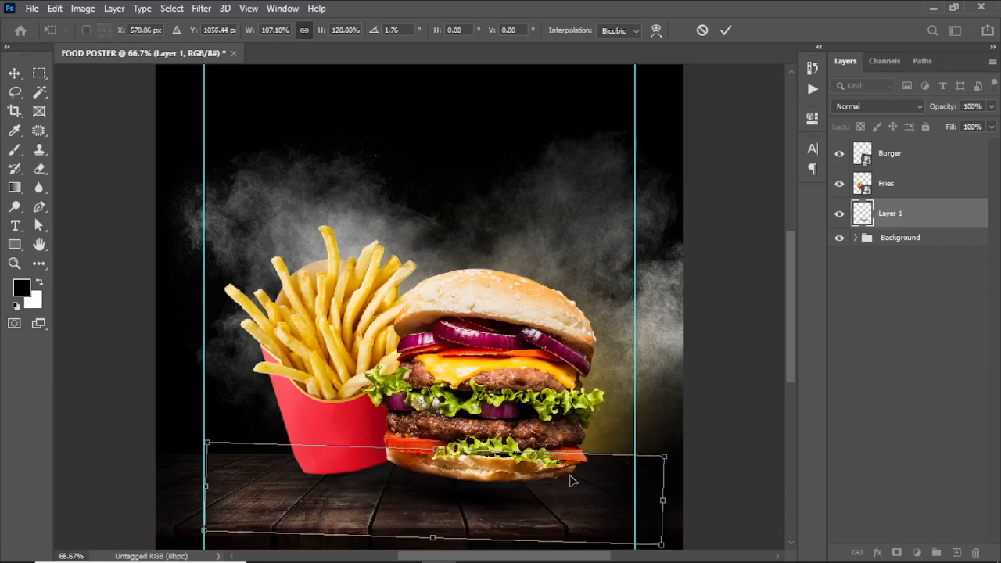
{"action": "key", "text": "Up"}
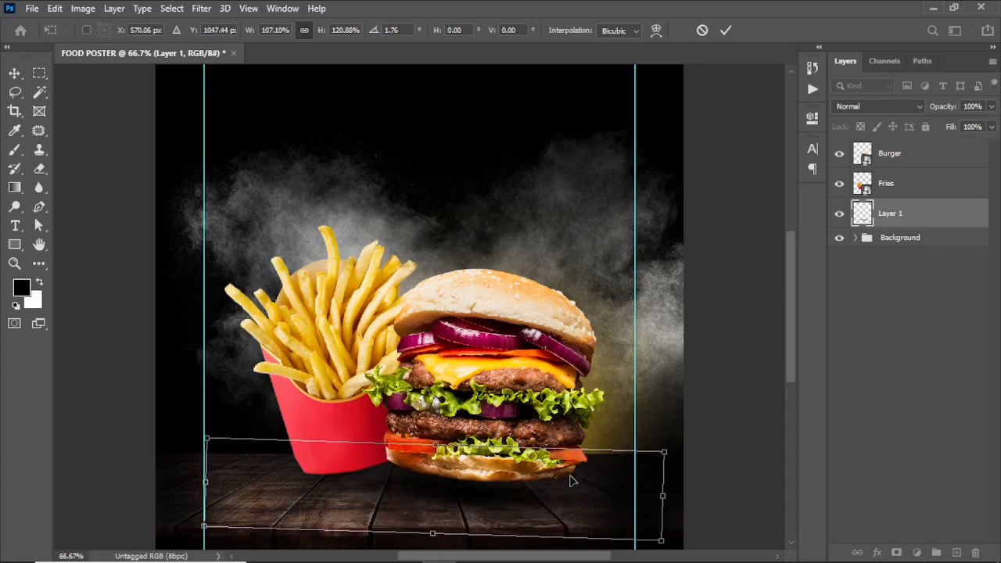
{"action": "left_click", "coordinate": [729, 30]}
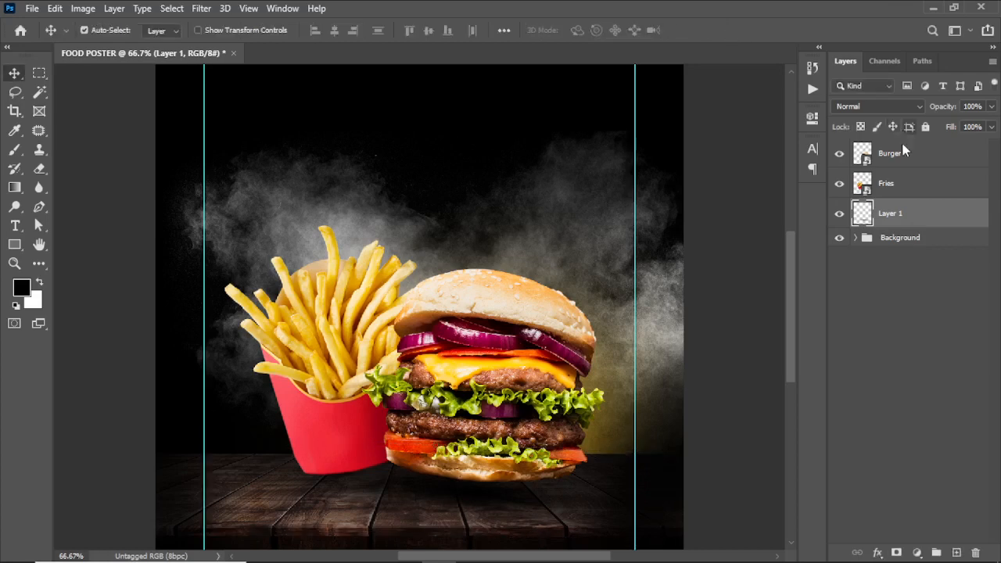
- Soften the Layer 1 shadow with a Gaussian Blur, using a radius below 10 pixels
{"action": "left_click", "coordinate": [201, 9]}
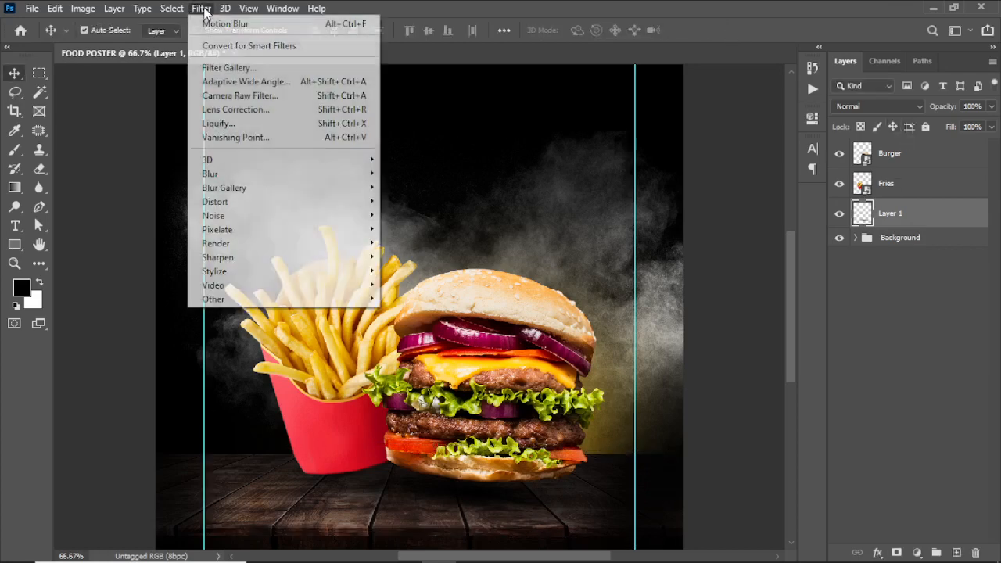
{"action": "mouse_move", "coordinate": [254, 177]}
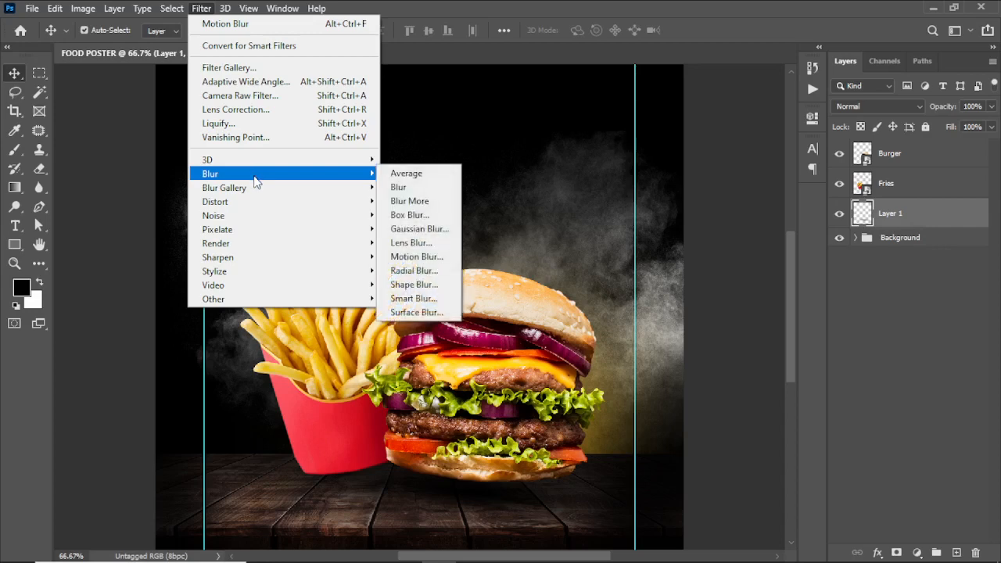
{"action": "left_click", "coordinate": [426, 232]}
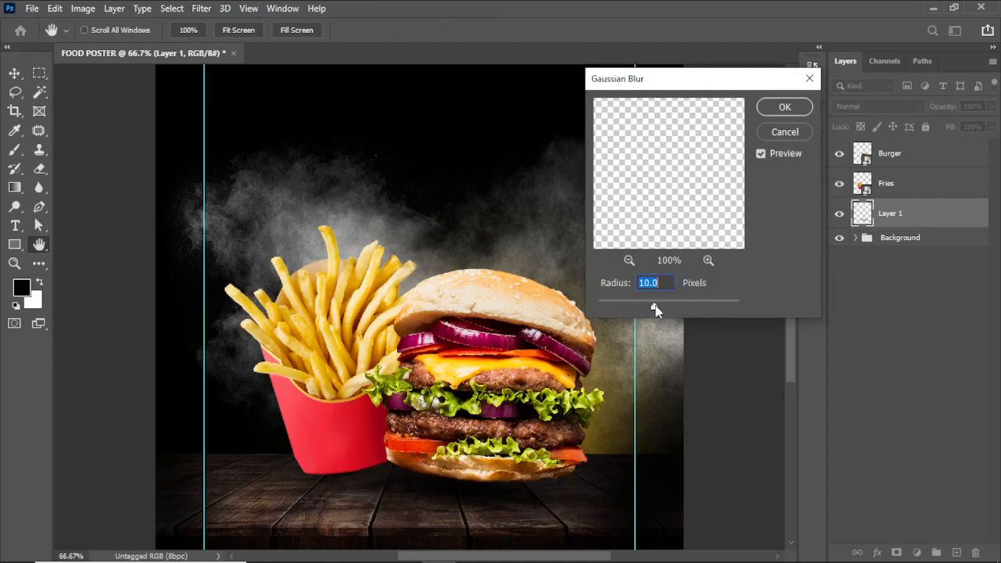
{"action": "left_click_drag", "start_coordinate": [656, 310], "coordinate": [643, 309]}
{"action": "left_click", "coordinate": [771, 109]}
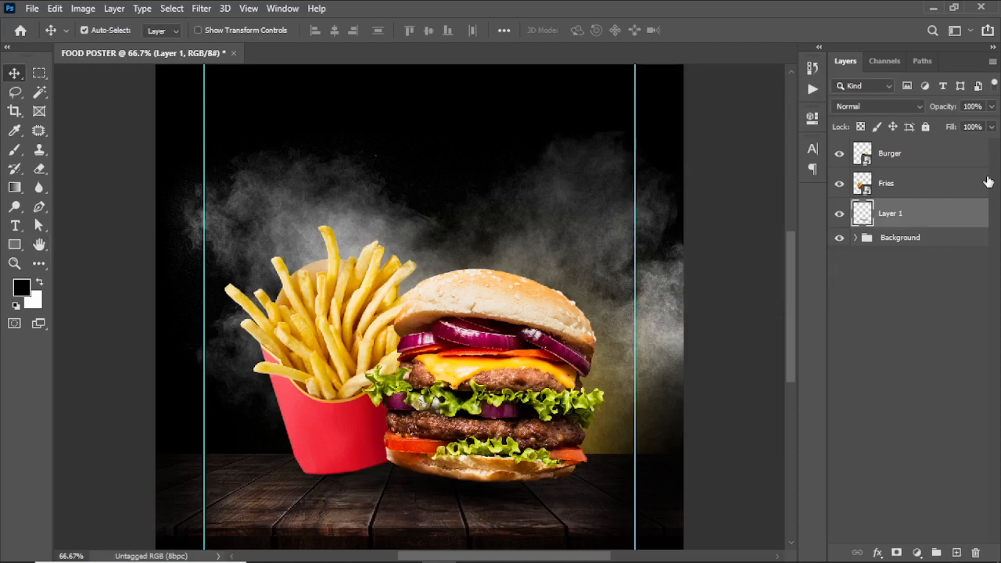
- Duplicate the Layer 1 shadow and move the copy left beneath the fries box
{"action": "left_click", "coordinate": [988, 182], "text": "ctrl"}
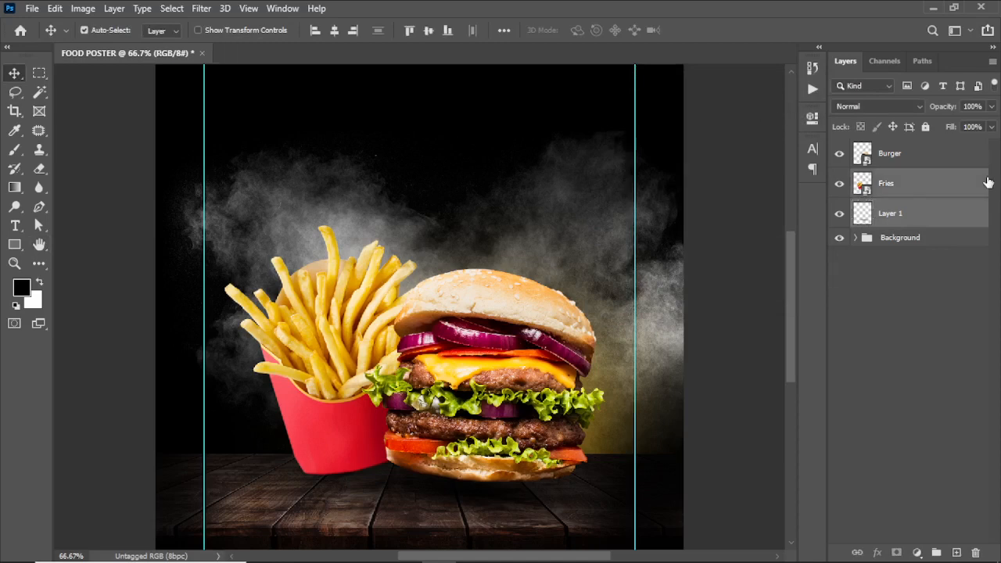
{"action": "left_click", "coordinate": [960, 217]}
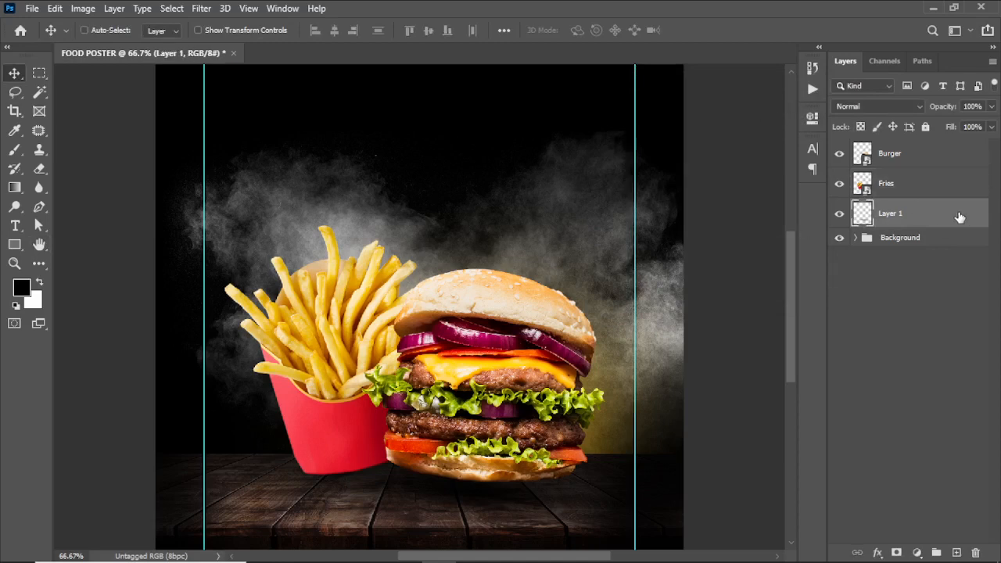
{"action": "key", "text": "ctrl+j"}
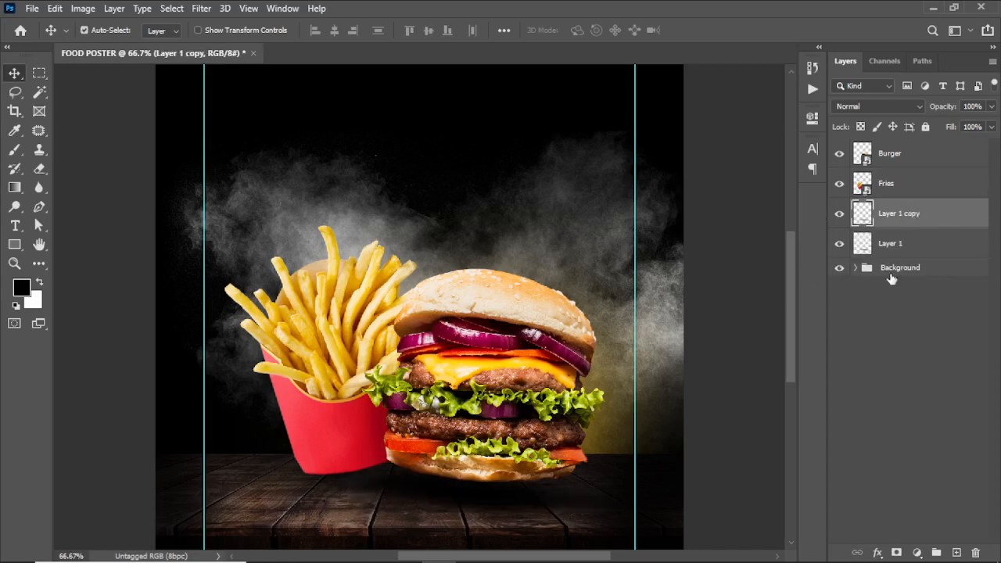
{"action": "left_click_drag", "start_coordinate": [465, 491], "coordinate": [342, 494]}
{"action": "left_click_drag", "start_coordinate": [341, 489], "coordinate": [341, 490]}
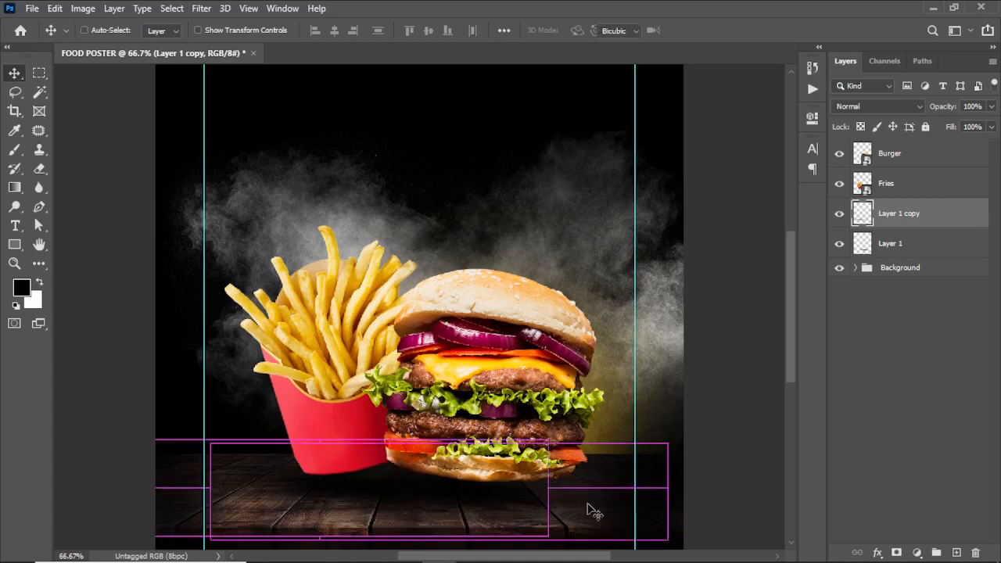
- Shrink the copied shadow to 86.35% width and 82.66% height and fit it under the base of the fries box
{"action": "key", "text": "ctrl+t"}
{"action": "left_click_drag", "start_coordinate": [551, 491], "coordinate": [469, 488]}
{"action": "left_click_drag", "start_coordinate": [372, 486], "coordinate": [407, 482]}
{"action": "left_click_drag", "start_coordinate": [504, 490], "coordinate": [520, 490]}
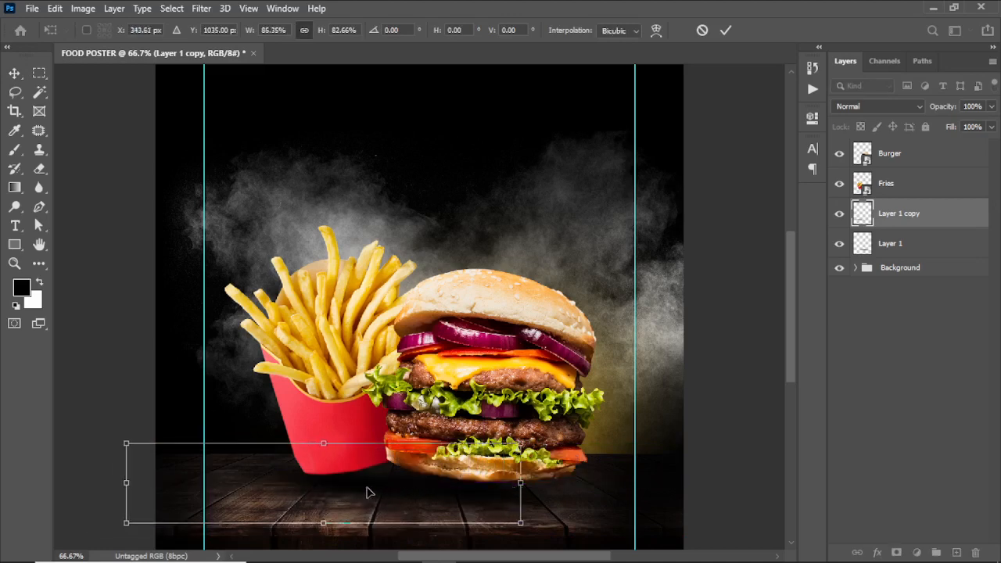
{"action": "left_click_drag", "start_coordinate": [367, 488], "coordinate": [365, 487]}
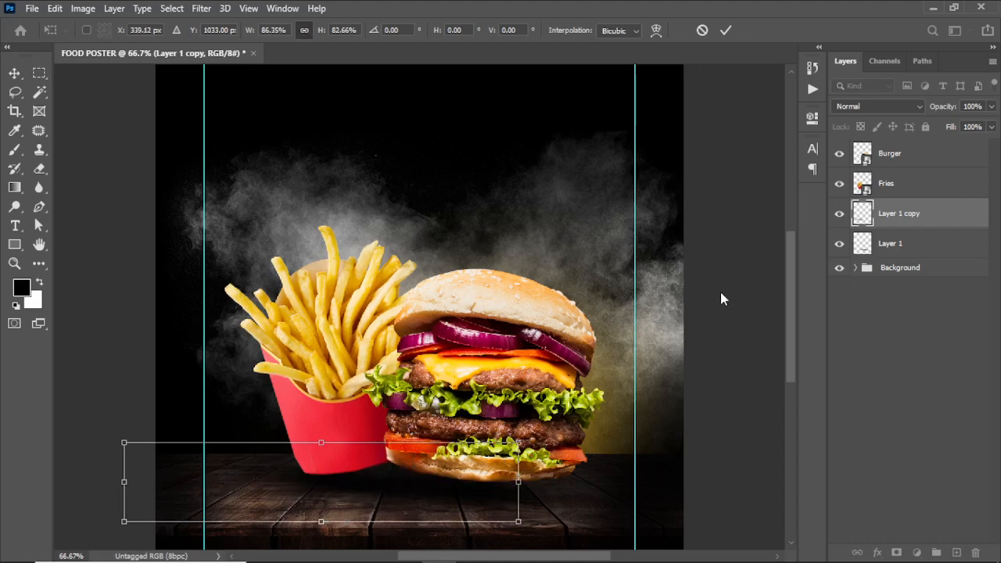
{"action": "left_click", "coordinate": [727, 31]}
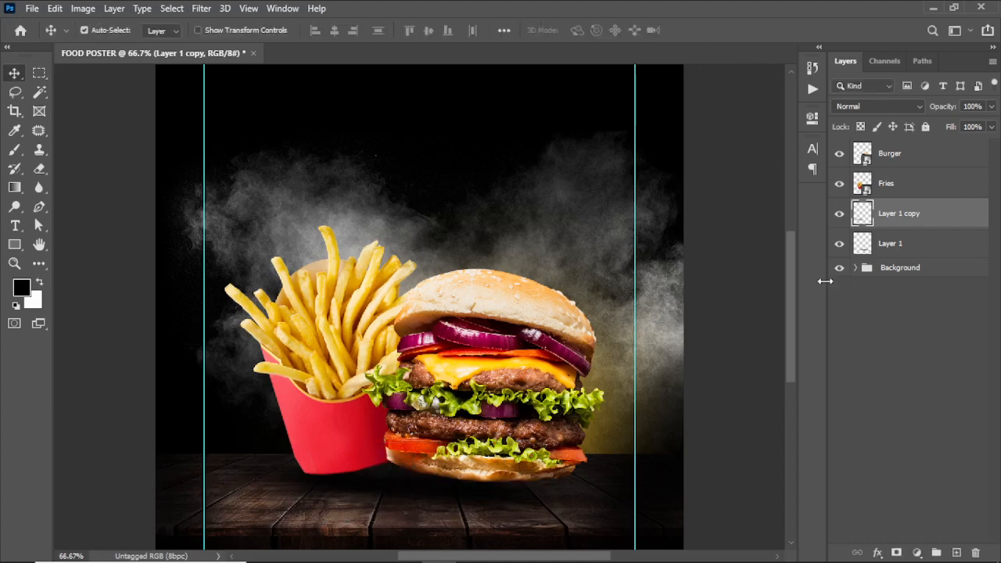
- Try to shift the shadow beneath the burger slightly to the right
{"action": "left_click", "coordinate": [892, 242]}
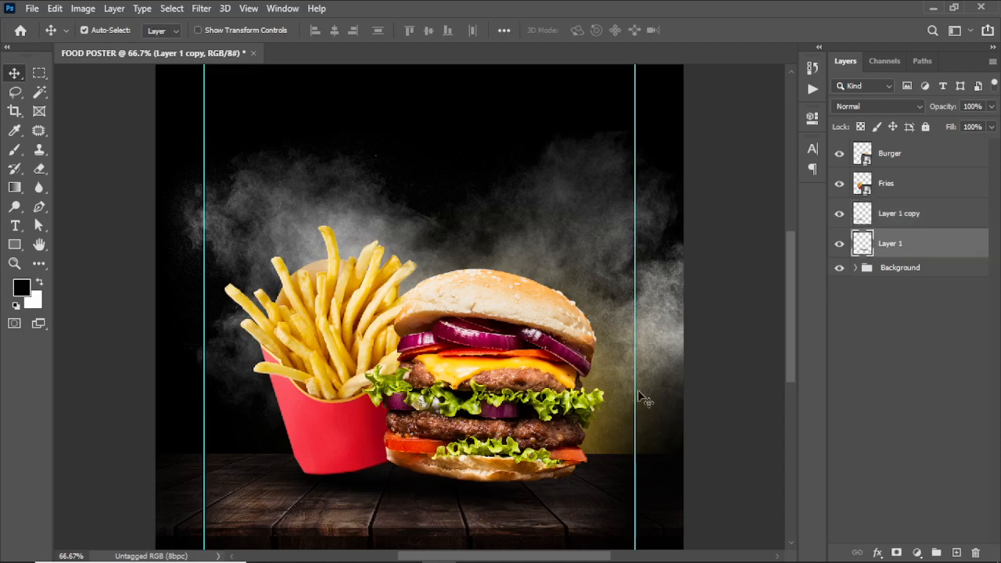
{"action": "left_click", "coordinate": [461, 505]}
{"action": "left_click_drag", "start_coordinate": [460, 500], "coordinate": [474, 501]}
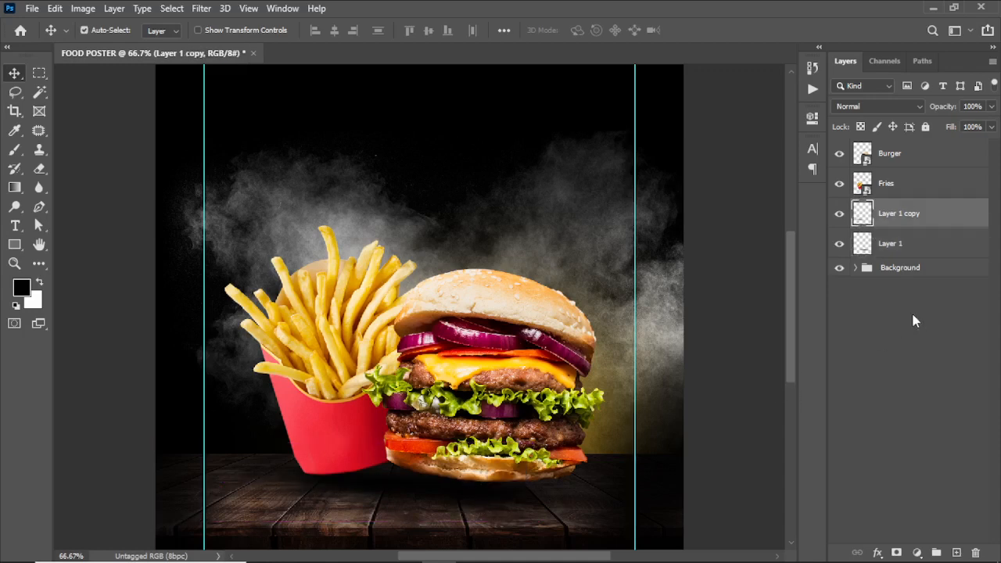
- Hide and show the Layer 1 copy shadow again to check which object each shadow layer belongs to
{"action": "left_click", "coordinate": [896, 249]}
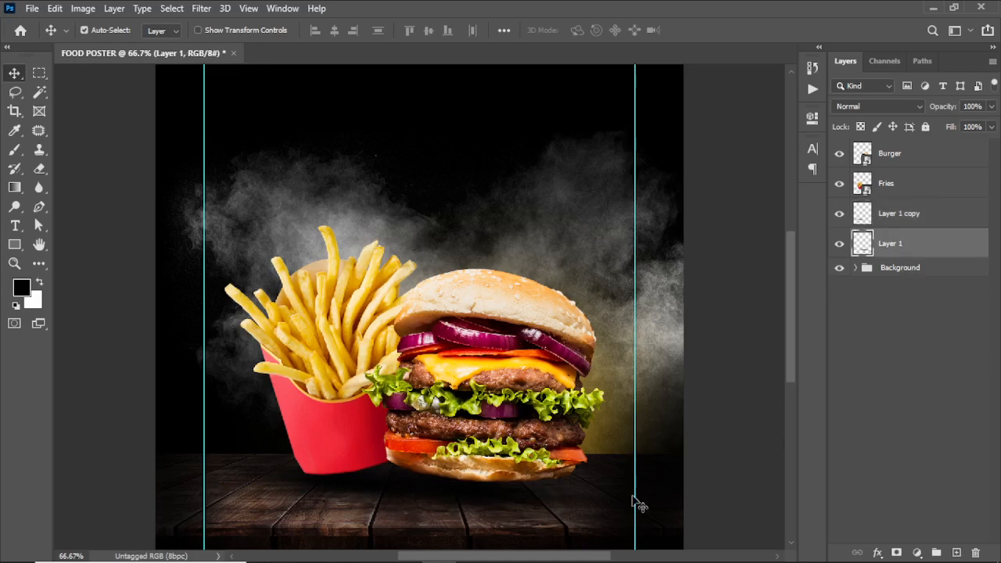
{"action": "left_click", "coordinate": [898, 220]}
{"action": "left_click", "coordinate": [839, 214]}
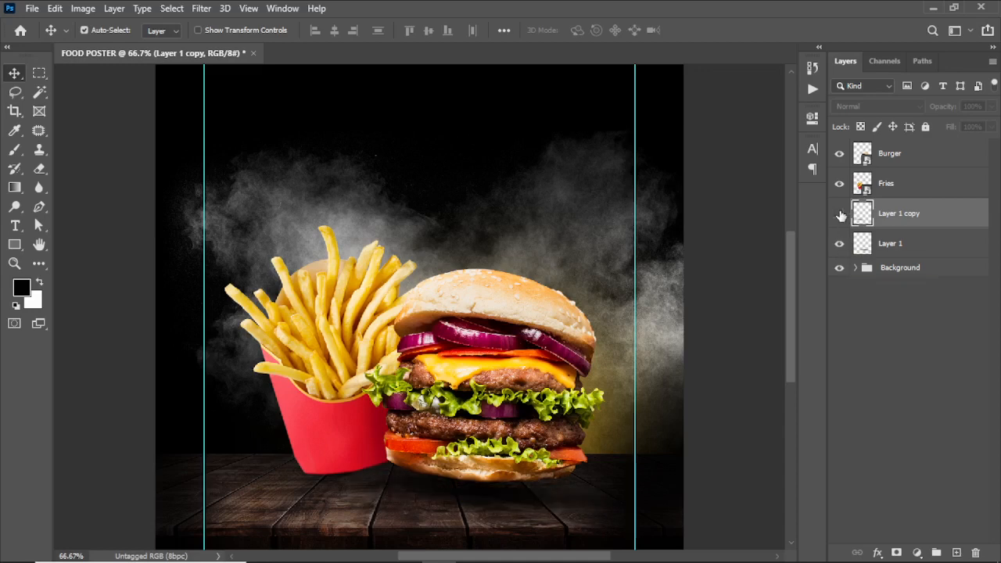
{"action": "left_click", "coordinate": [839, 215]}
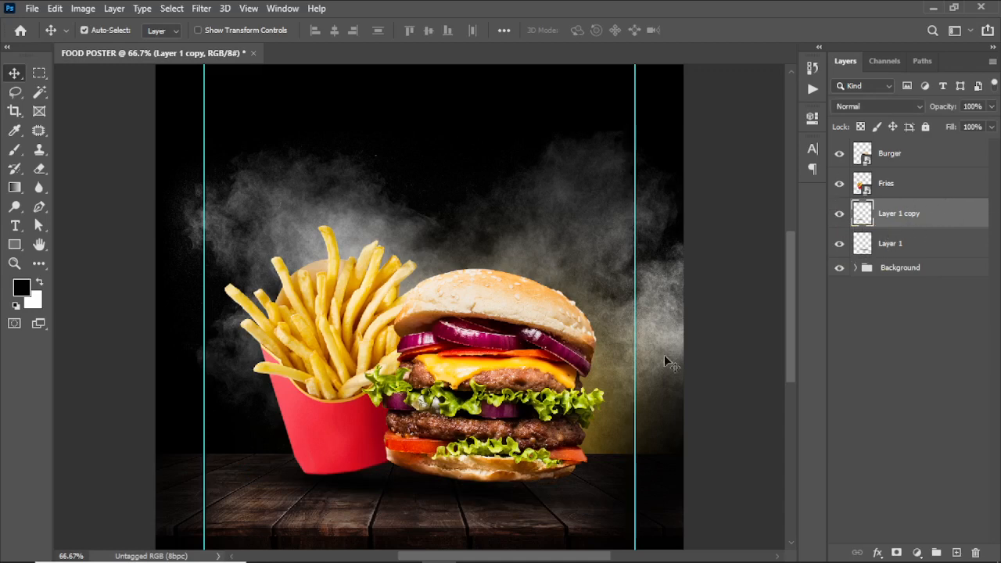
{"action": "left_click", "coordinate": [897, 155], "text": "shift"}
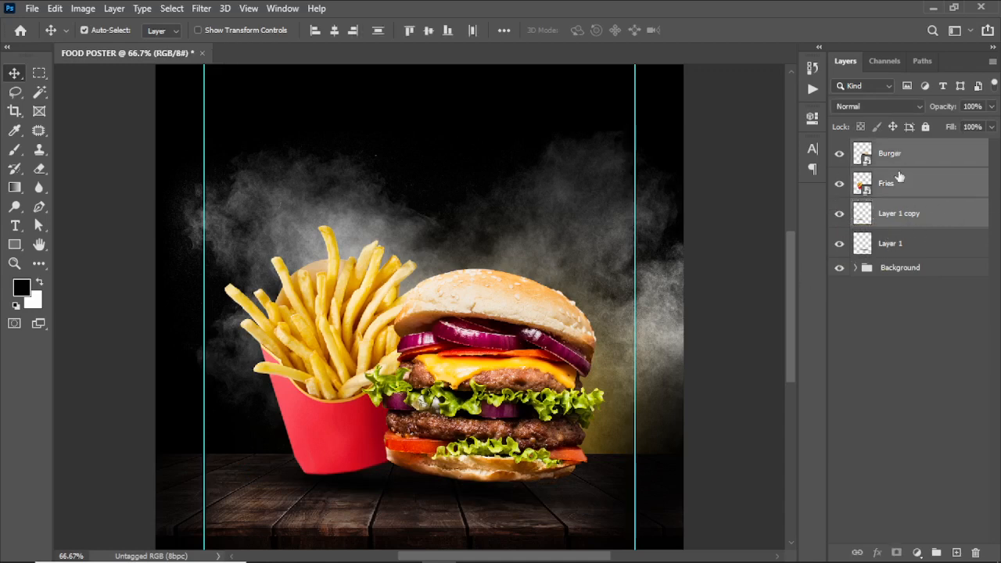
{"action": "left_click", "coordinate": [906, 241]}
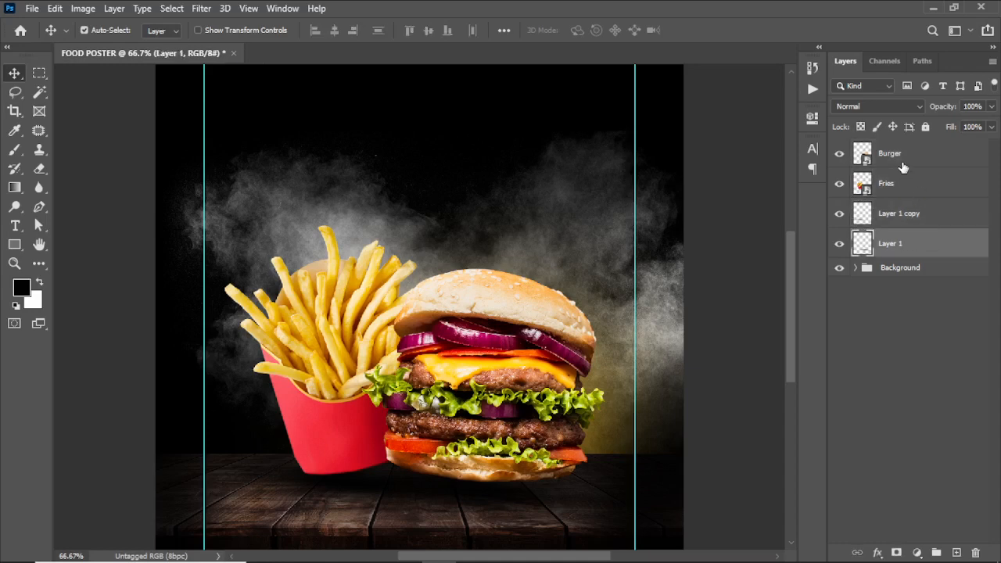
- Rename the Layer 1 copy layer as "shadow freies"
{"action": "left_click", "coordinate": [914, 218]}
{"action": "double_click", "coordinate": [914, 216]}
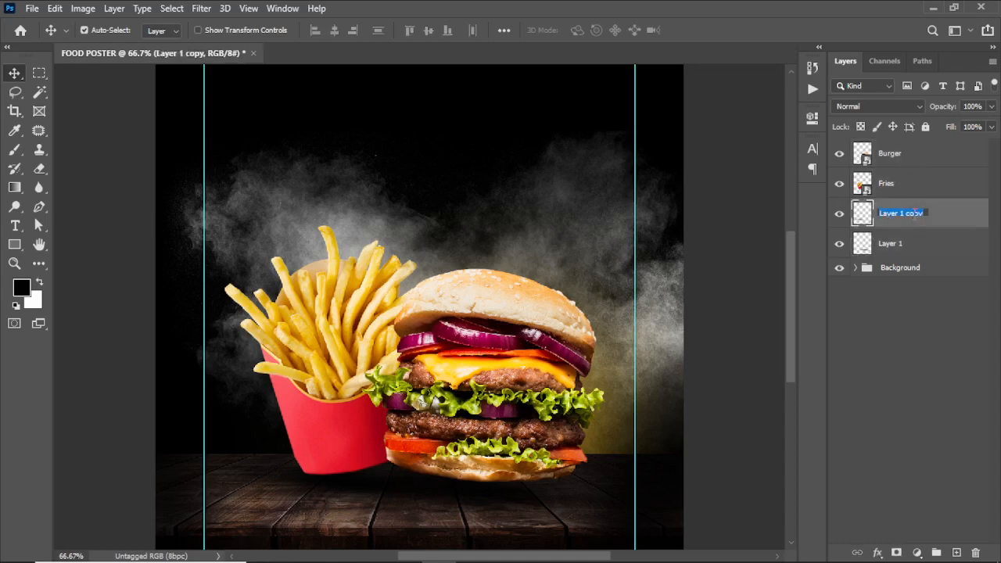
{"action": "type", "text": "sh"}
{"action": "type", "text": "adow fries"}
{"action": "key", "text": "Return"}
- Rename Layer 1 as "shadow burger"
{"action": "double_click", "coordinate": [894, 244]}
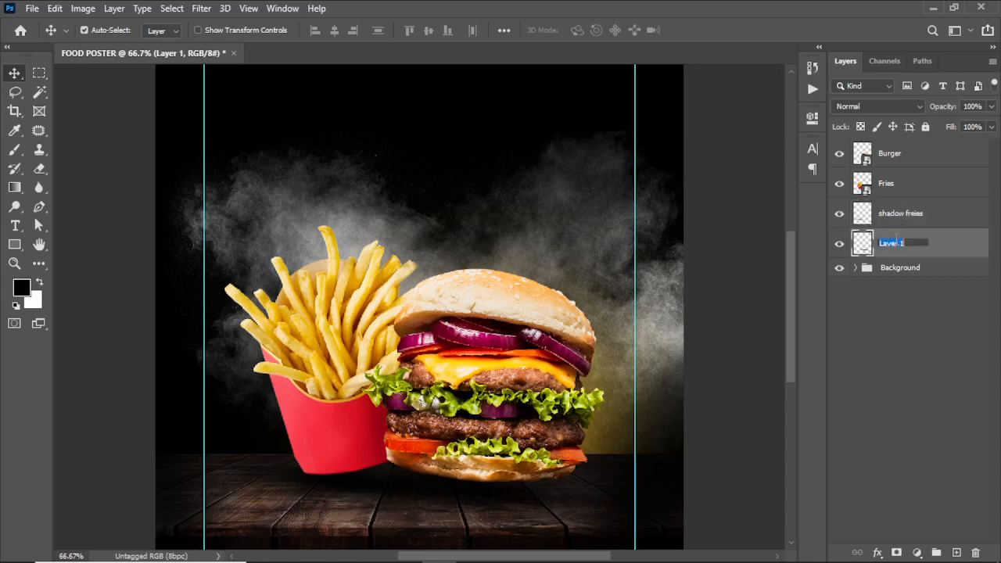
{"action": "type", "text": "sha"}
{"action": "type", "text": "dow burger"}
{"action": "key", "text": "Return"}
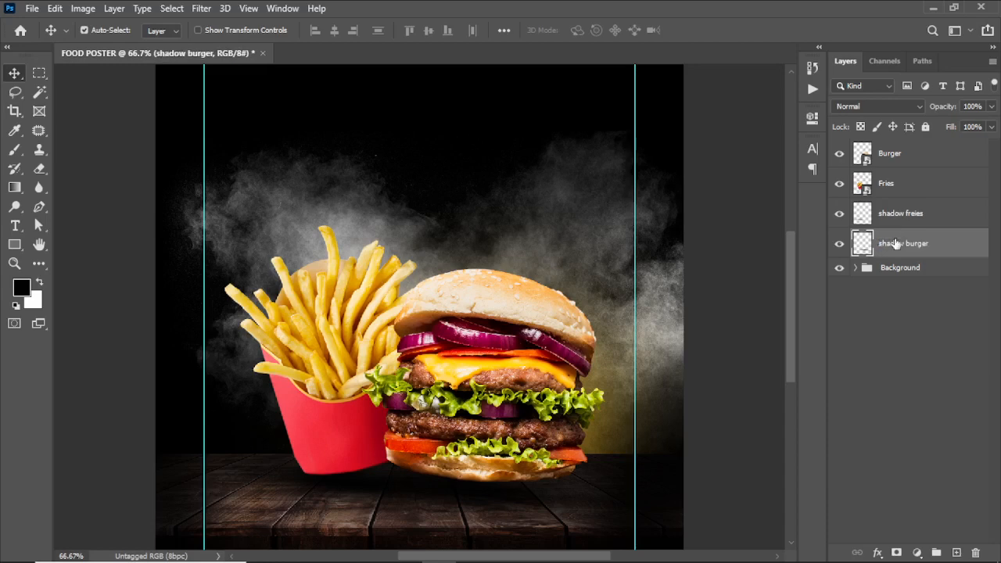
- Group the burger, fries and both shadow layers, and name the group "Subject"
{"action": "left_click", "coordinate": [920, 157], "text": "shift"}
{"action": "key", "text": "ctrl+g"}
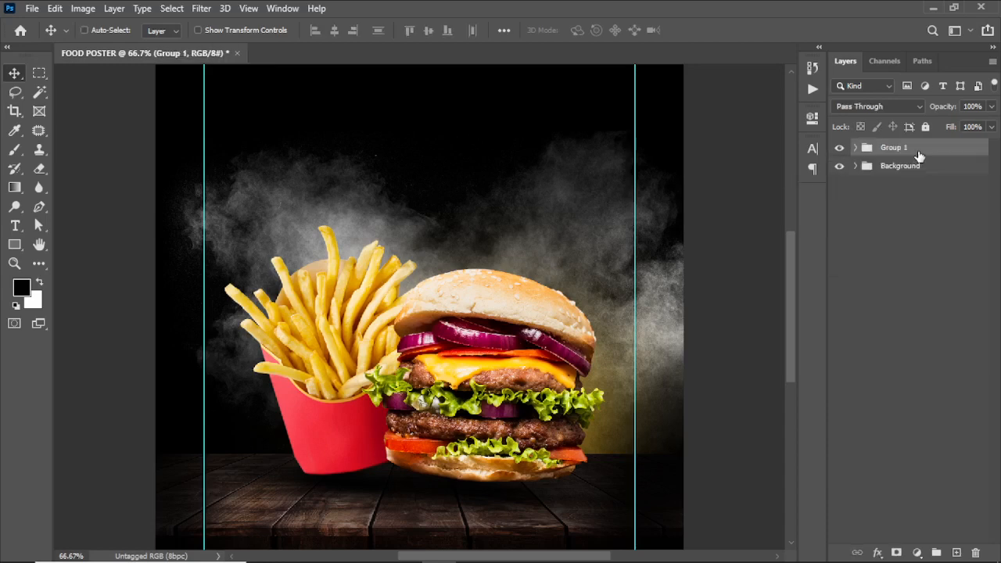
{"action": "double_click", "coordinate": [894, 148]}
{"action": "type", "text": "Subject"}
{"action": "key", "text": "Return"}
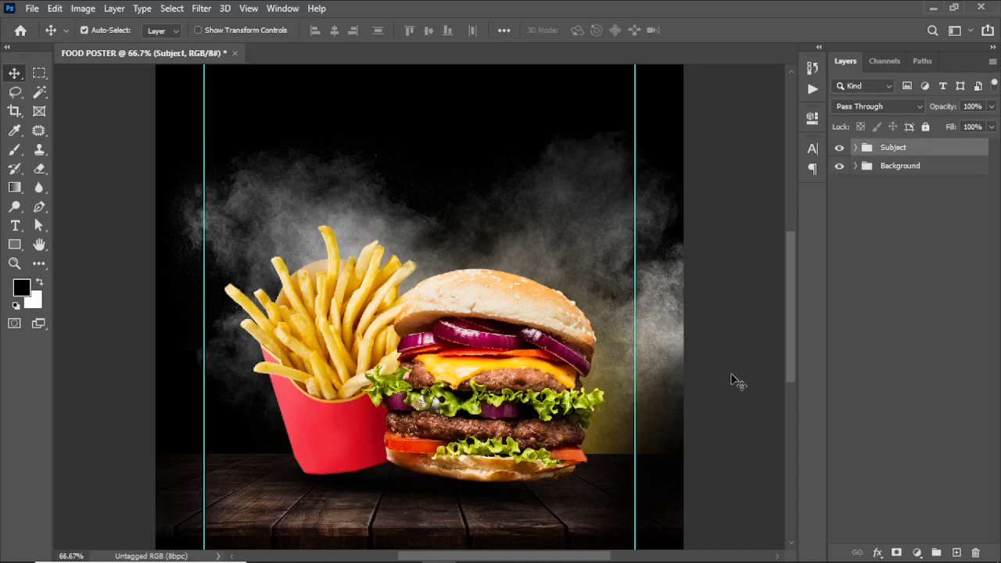
- Enlarge the Subject group proportionally to 103.99%, keeping its bounding box aligned with the canvas's right edge
{"action": "key", "text": "ctrl+0"}
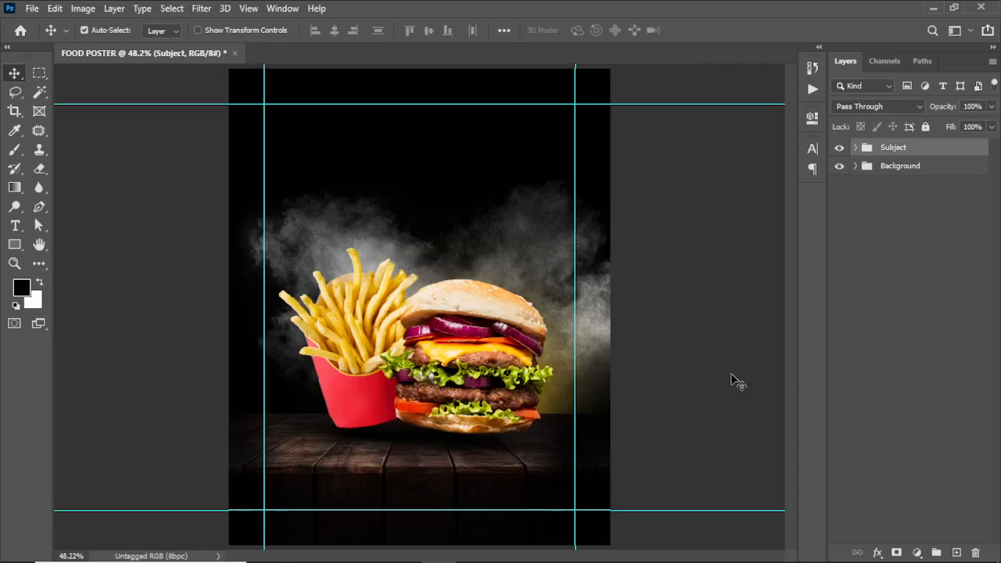
{"action": "key", "text": "ctrl+t"}
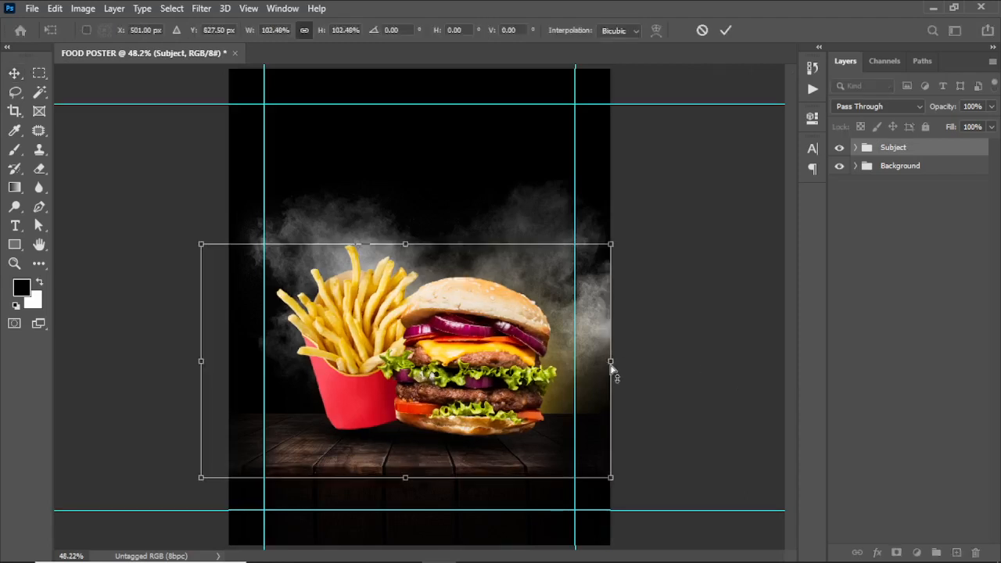
{"action": "left_click_drag", "start_coordinate": [607, 361], "coordinate": [611, 361]}
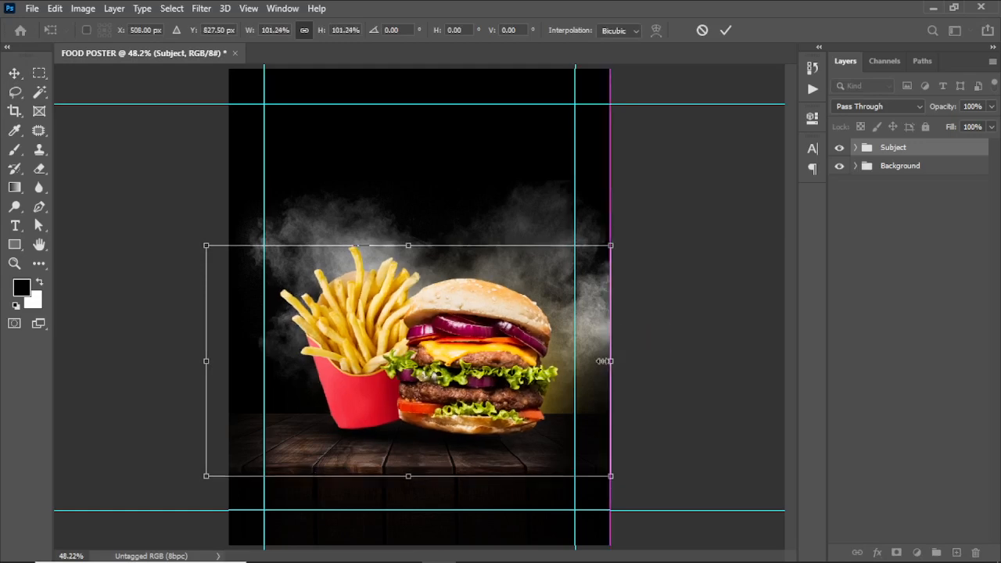
{"action": "left_click_drag", "start_coordinate": [205, 365], "coordinate": [194, 363]}
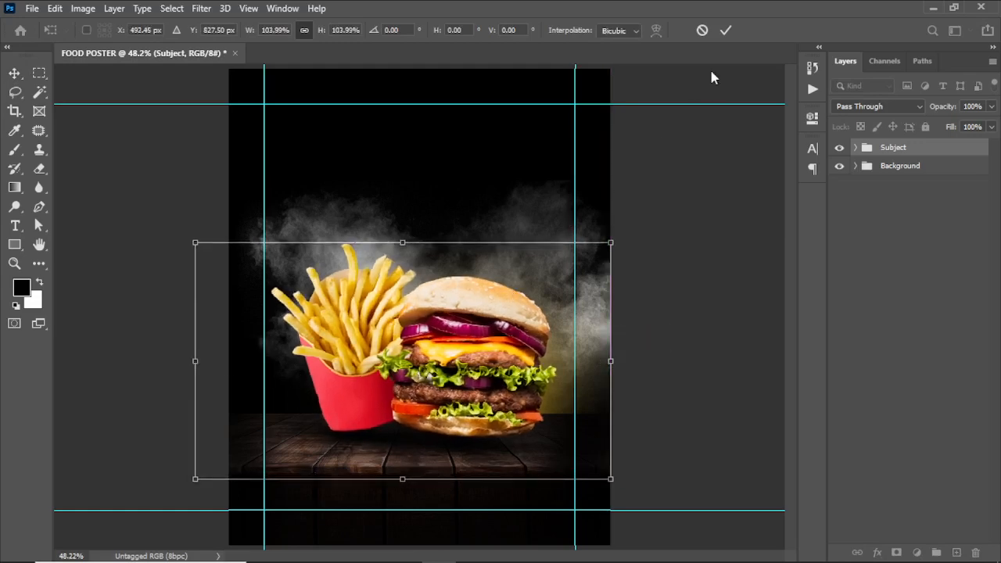
{"action": "left_click", "coordinate": [726, 30]}
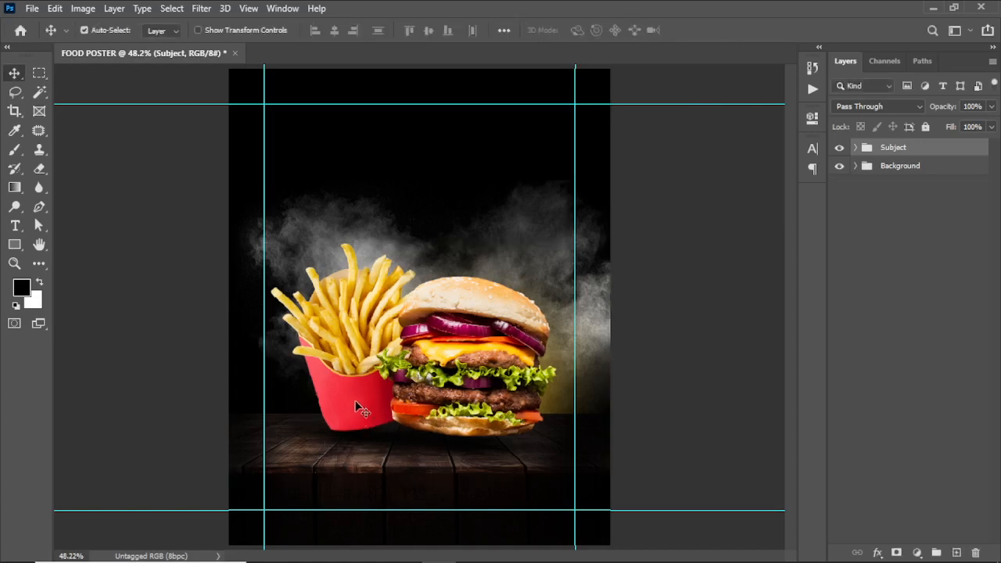
- Apply the Sharpen filter to the Fries layer inside the Subject group, and collapse the group again
{"action": "left_click", "coordinate": [855, 148]}
{"action": "left_click", "coordinate": [908, 205]}
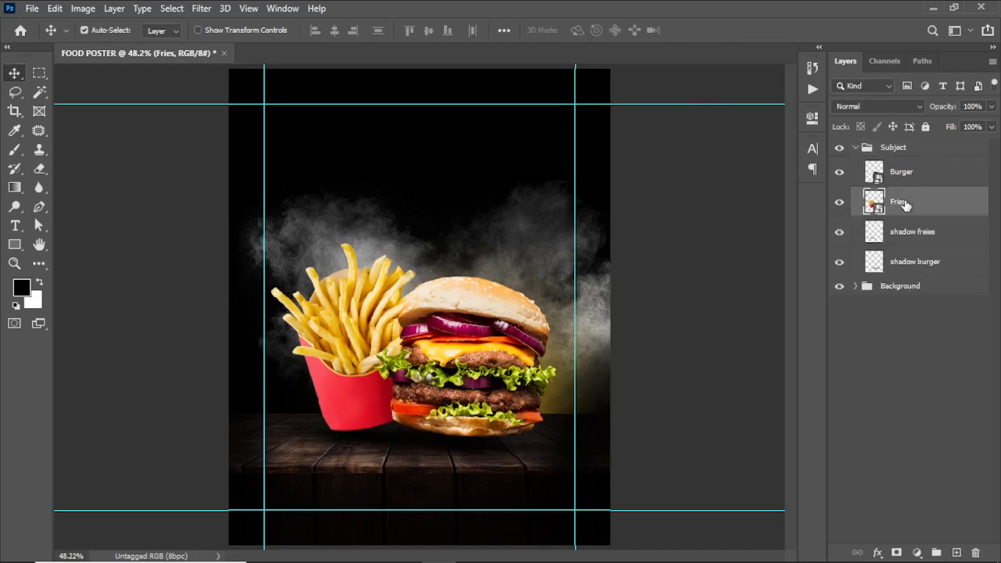
{"action": "left_click", "coordinate": [200, 8]}
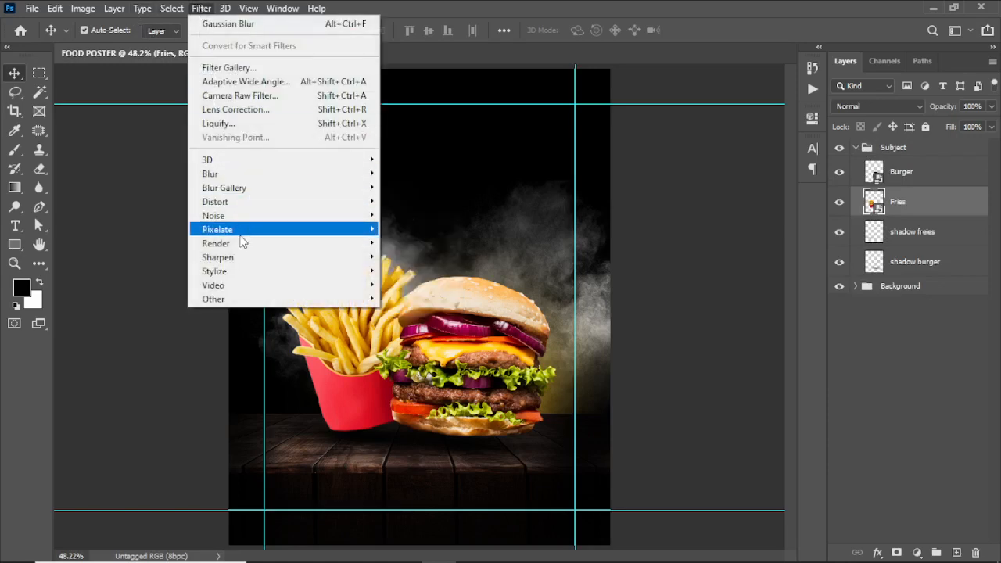
{"action": "mouse_move", "coordinate": [242, 259]}
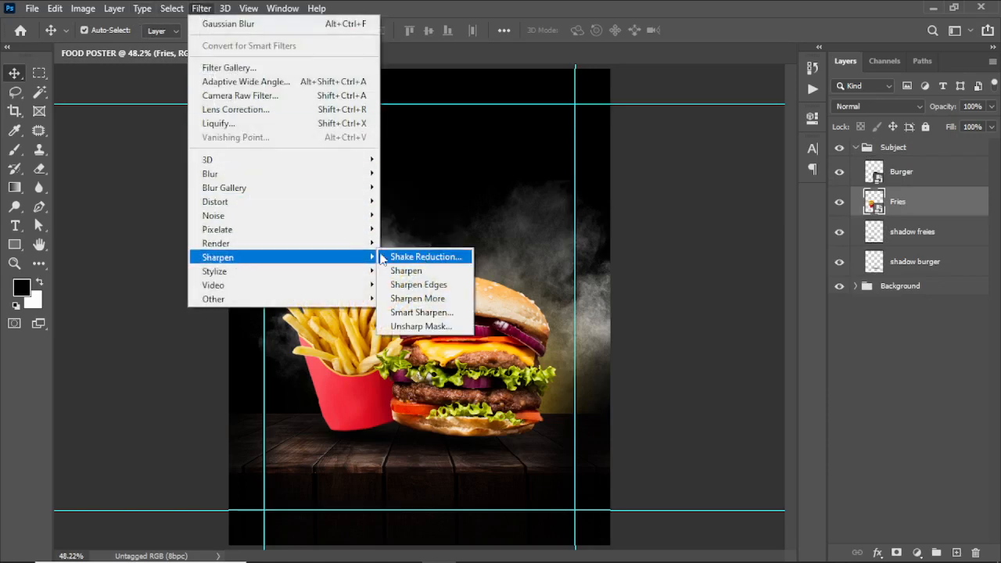
{"action": "left_click", "coordinate": [414, 274]}
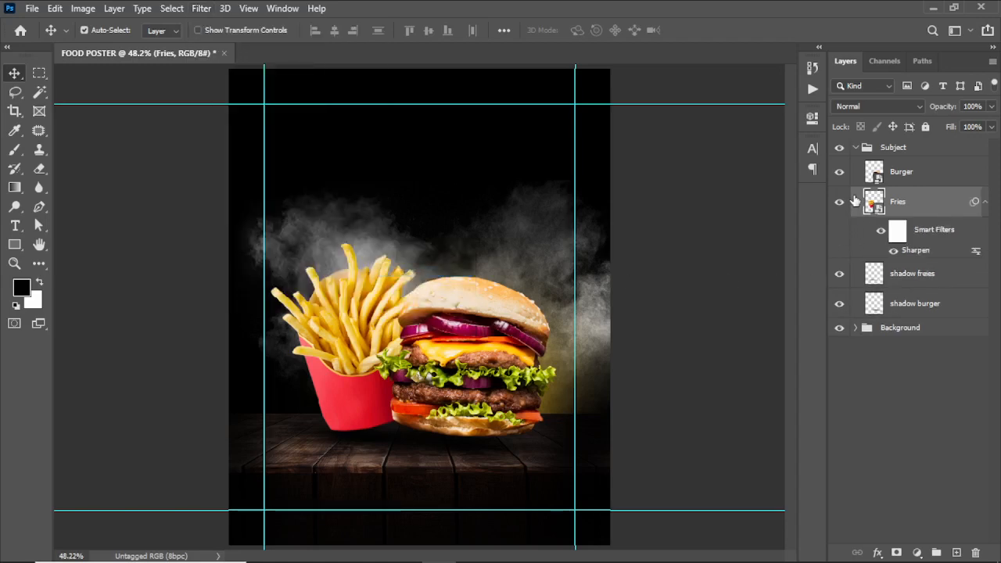
{"action": "left_click", "coordinate": [855, 147]}
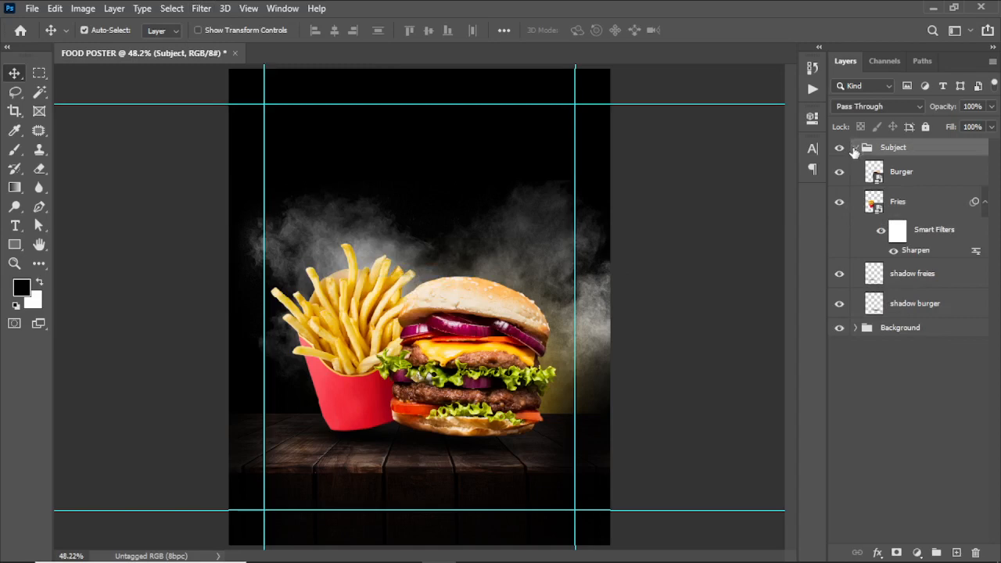
{"action": "left_click", "coordinate": [856, 148]}
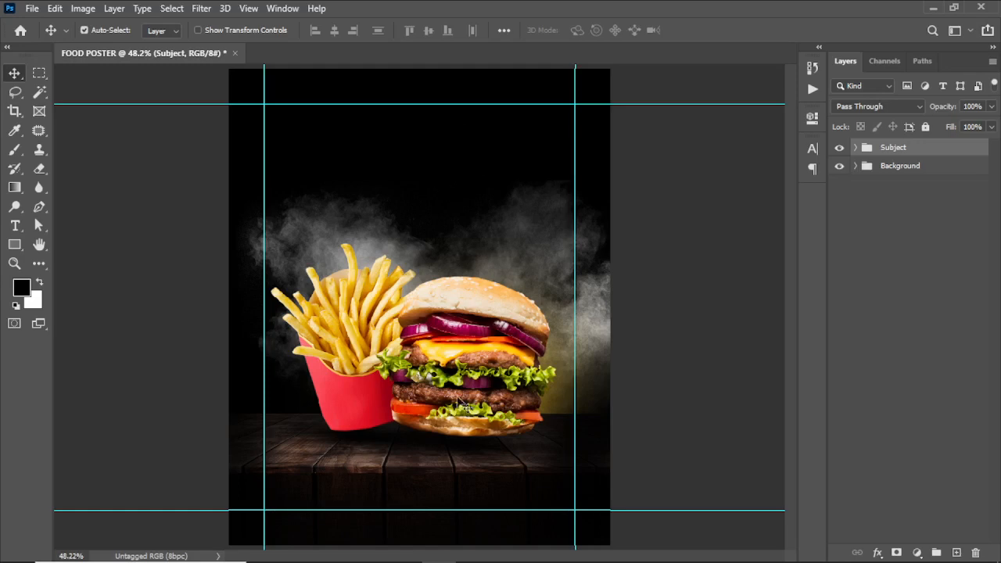
- Switch to the Word document with the poster copy and copy the first line, "Super"
{"action": "mouse_move", "coordinate": [447, 557]}
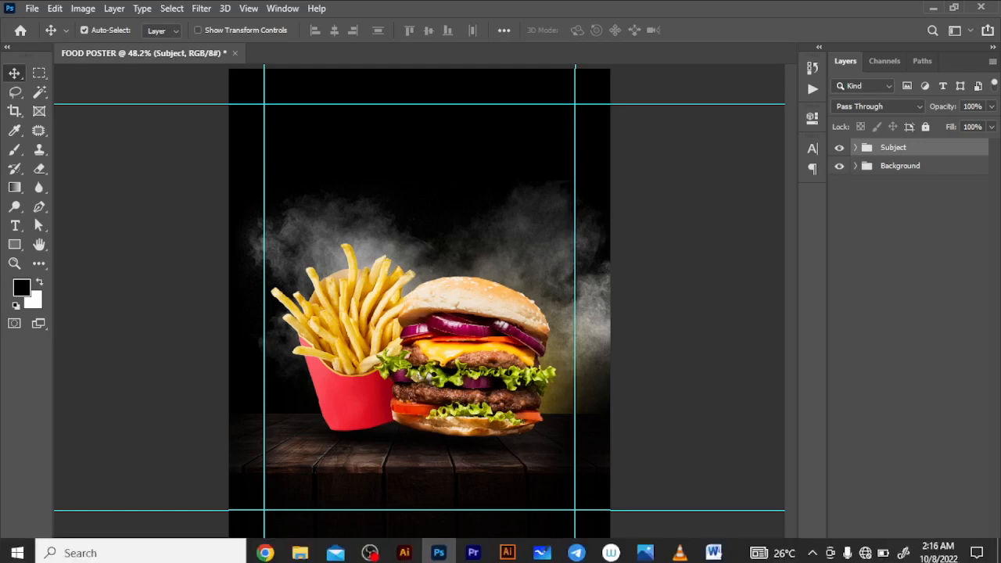
{"action": "left_click", "coordinate": [715, 548]}
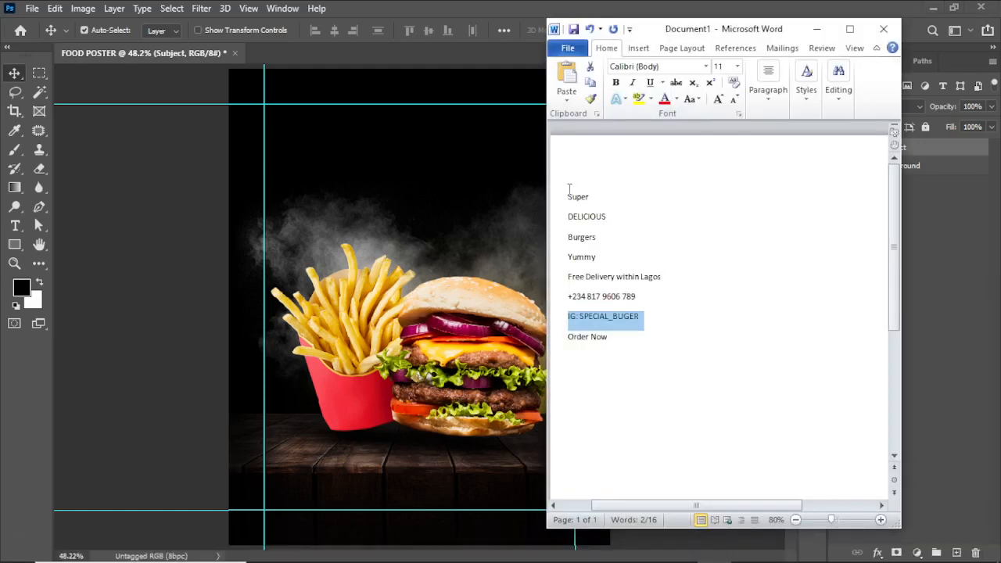
{"action": "left_click_drag", "start_coordinate": [569, 194], "coordinate": [598, 196]}
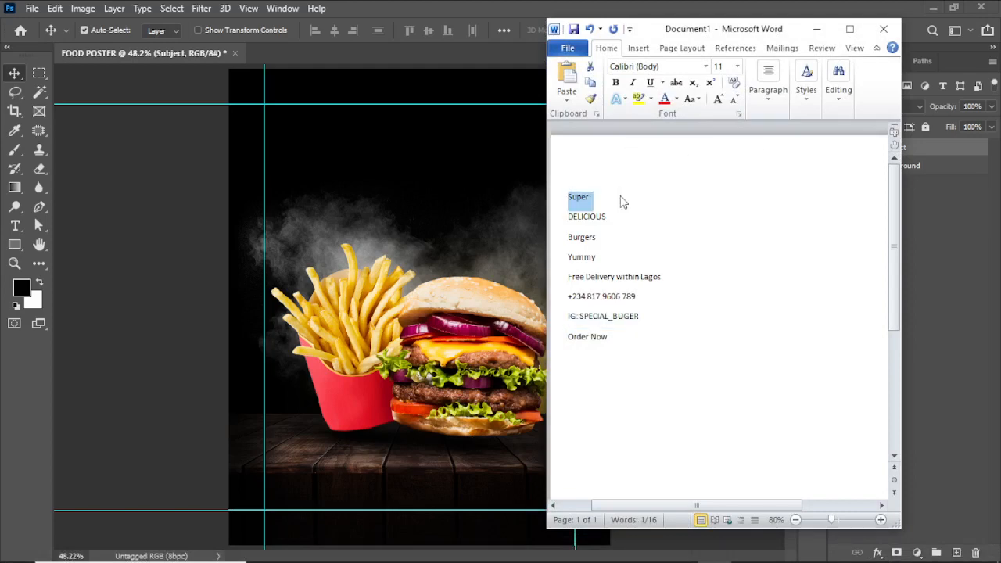
- Switch back to Photoshop and add the text "Super" in the dark area above the fries
{"action": "left_click", "coordinate": [17, 226]}
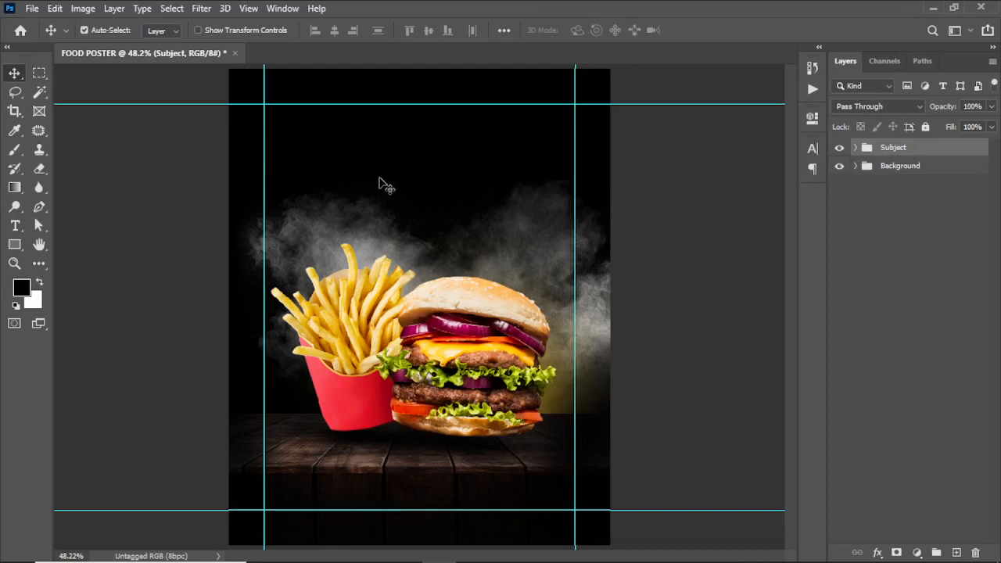
{"action": "left_click", "coordinate": [17, 228]}
{"action": "left_click", "coordinate": [340, 167]}
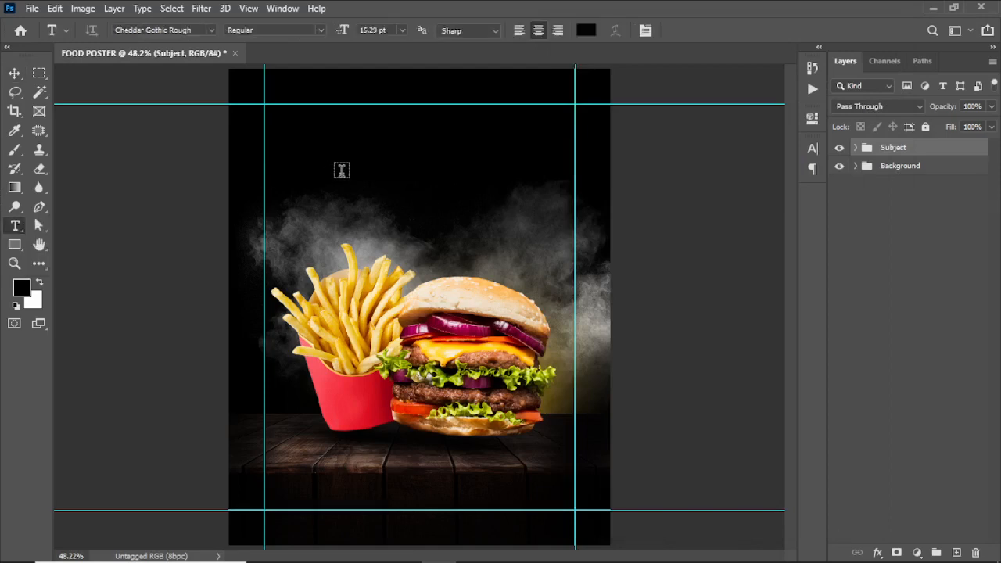
{"action": "left_click", "coordinate": [339, 169]}
{"action": "key", "text": "BackSpace"}
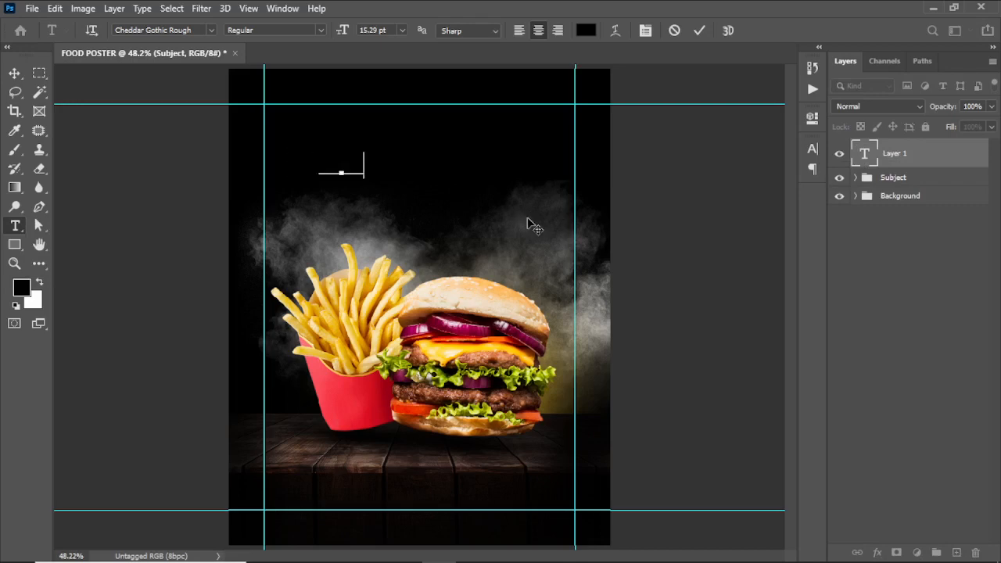
{"action": "type", "text": "Super"}
{"action": "left_click", "coordinate": [699, 30]}
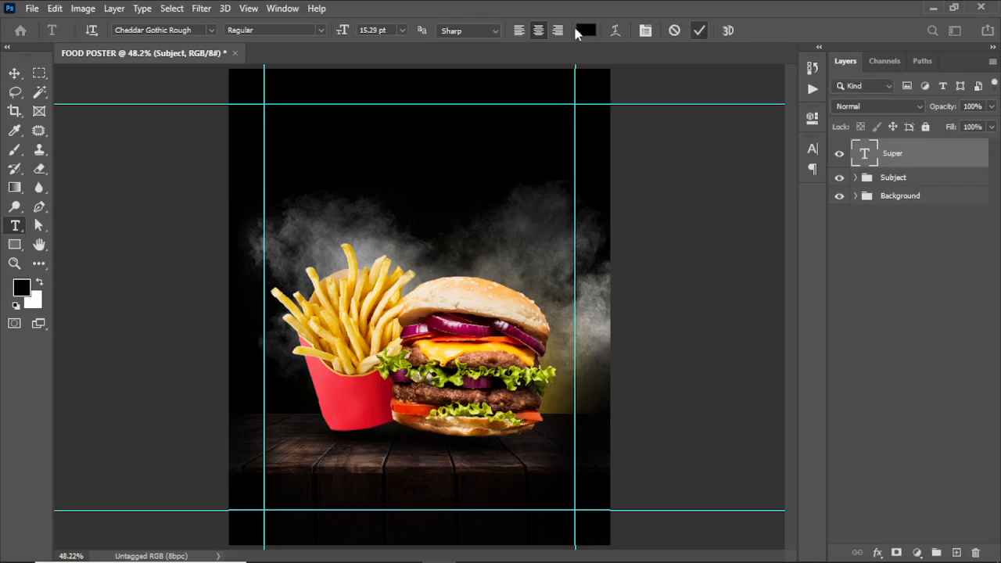
- Set the colour of the "Super" text to off-white f8f2f2
{"action": "left_click", "coordinate": [585, 31]}
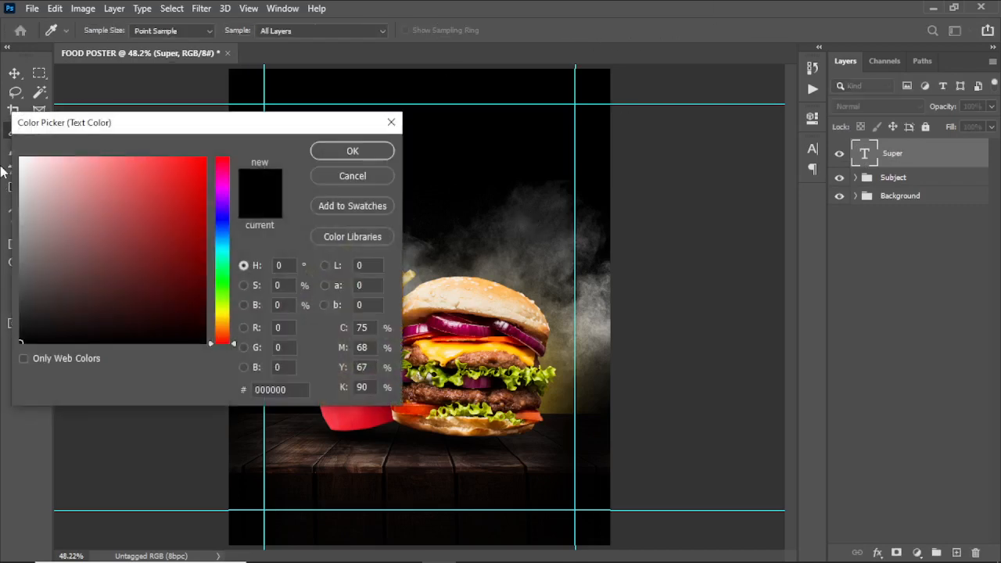
{"action": "left_click", "coordinate": [23, 162]}
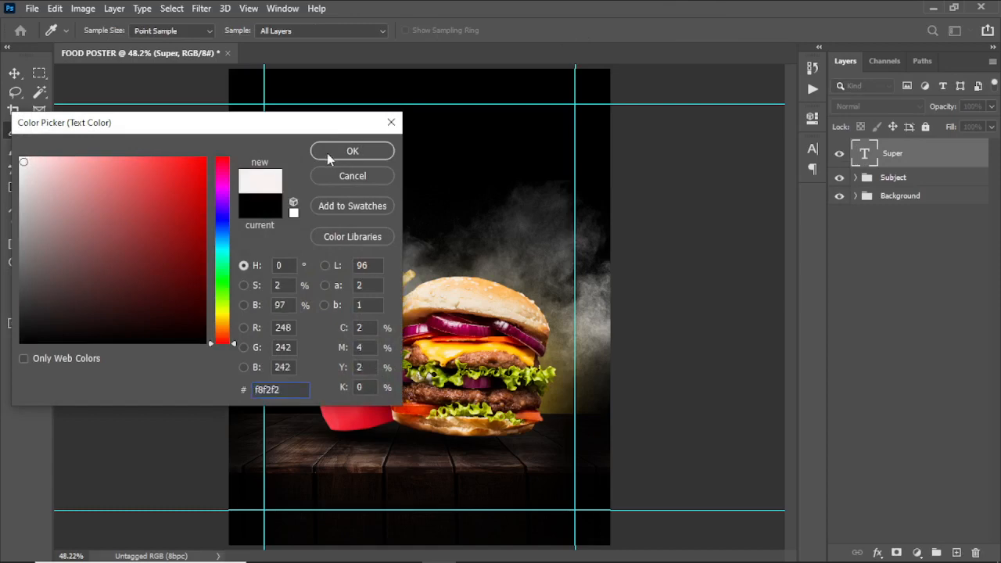
{"action": "left_click", "coordinate": [353, 153]}
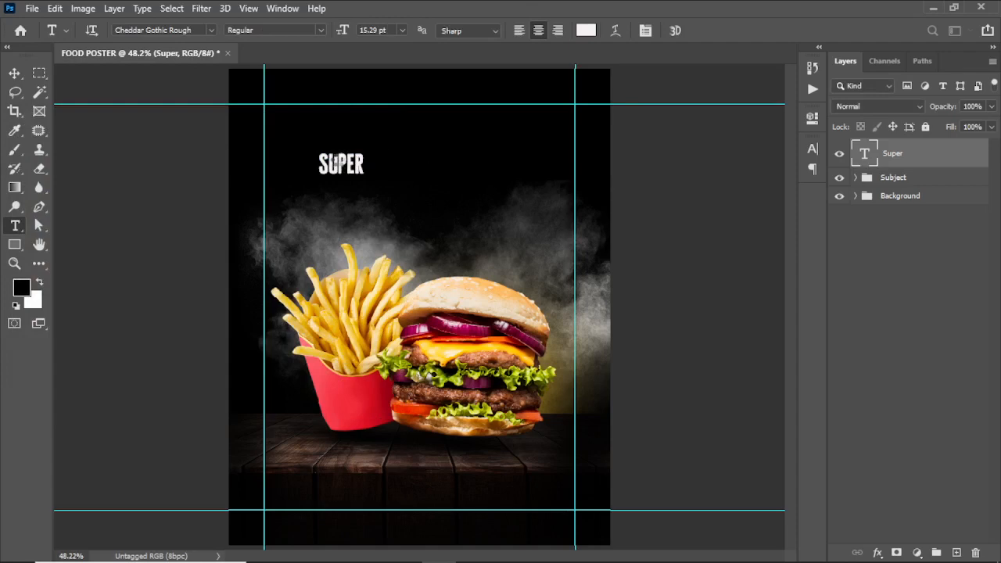
- Change the font of the "Super" text to Badcats and choose the second Regular style
{"action": "left_click", "coordinate": [213, 30]}
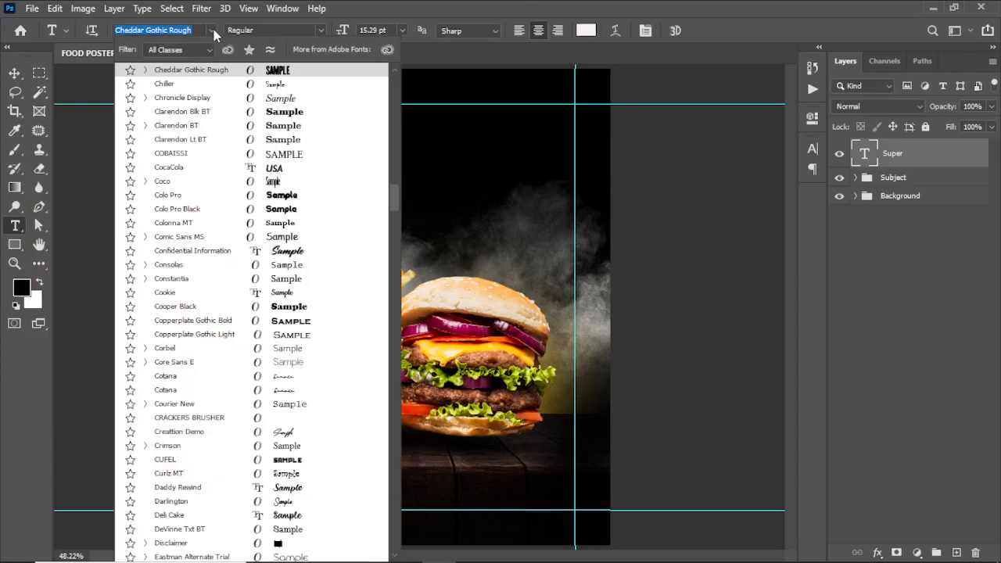
{"action": "type", "text": "badcats"}
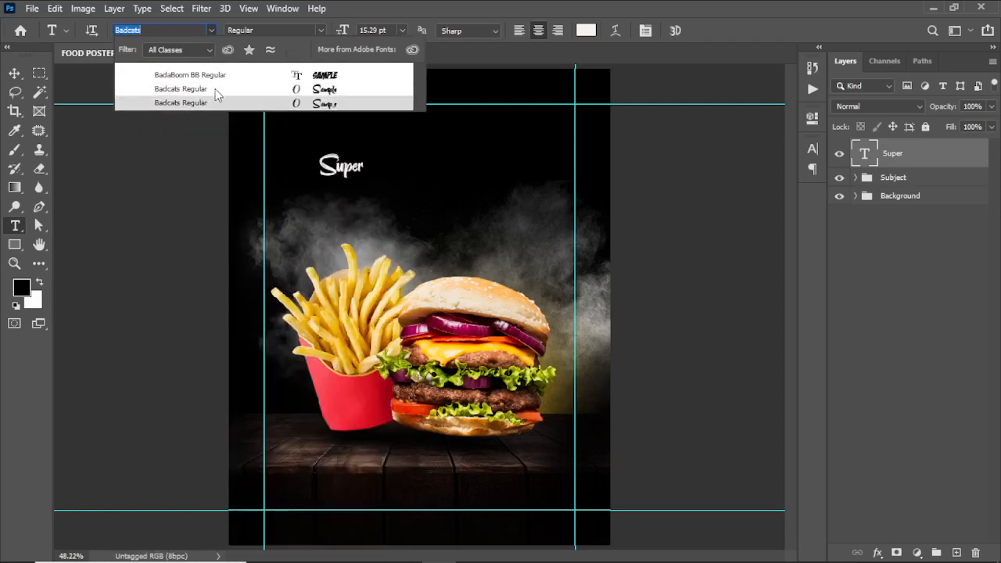
{"action": "left_click", "coordinate": [217, 93]}
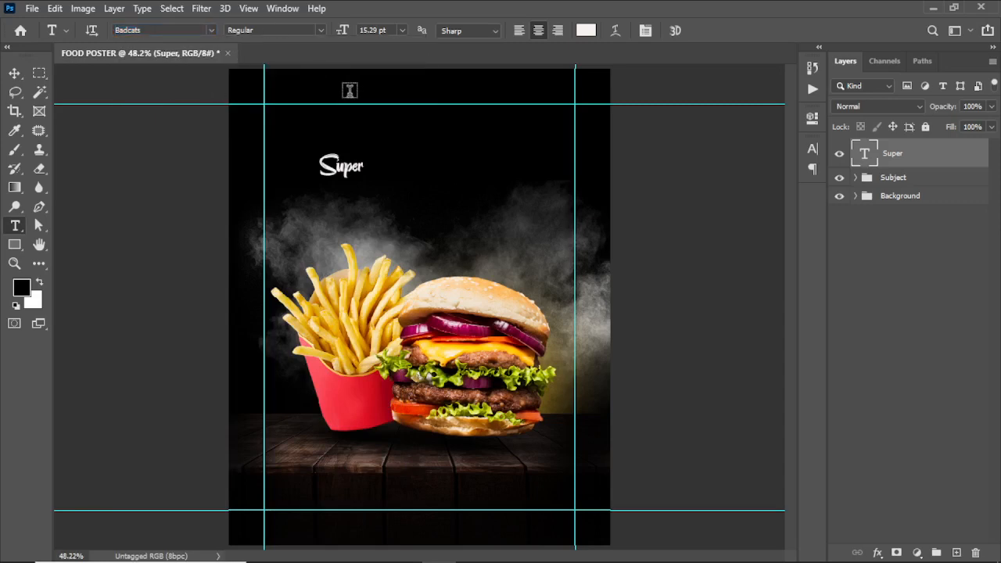
{"action": "left_click", "coordinate": [322, 30]}
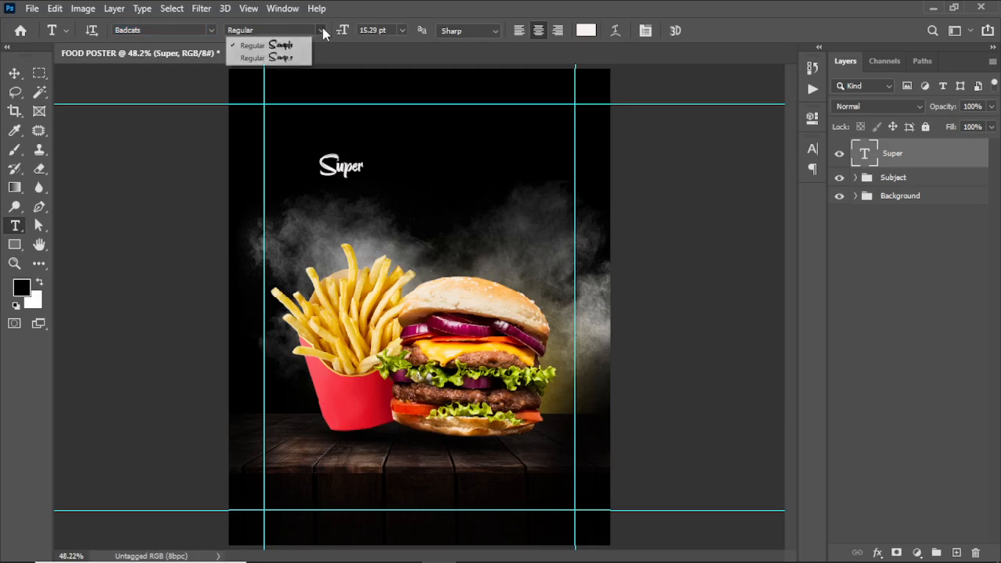
{"action": "left_click", "coordinate": [290, 59]}
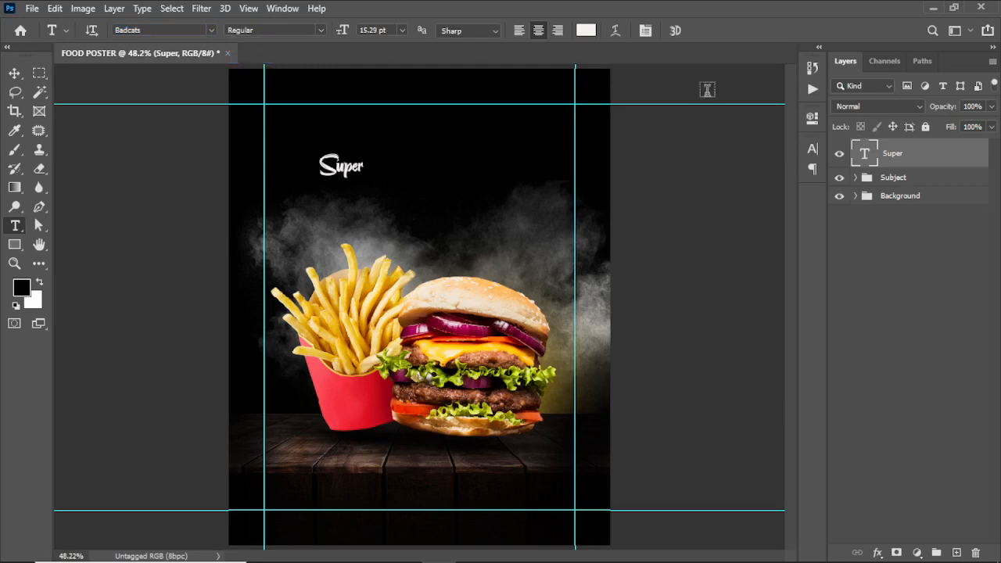
- Scale the "Super" text to about 104.5% and move it up and right, towards the middle of the dark area above the food
{"action": "left_click", "coordinate": [15, 74]}
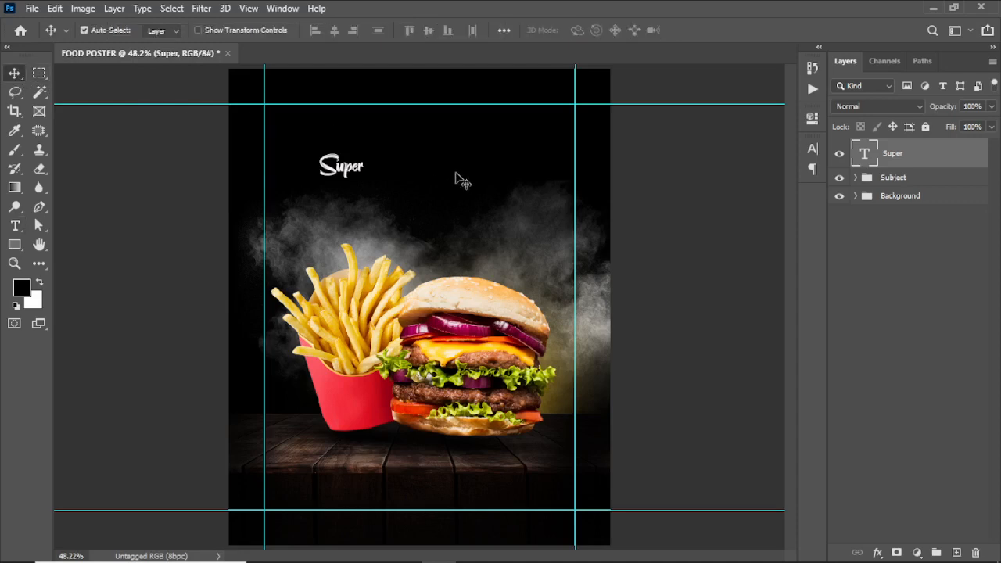
{"action": "key", "text": "ctrl+t"}
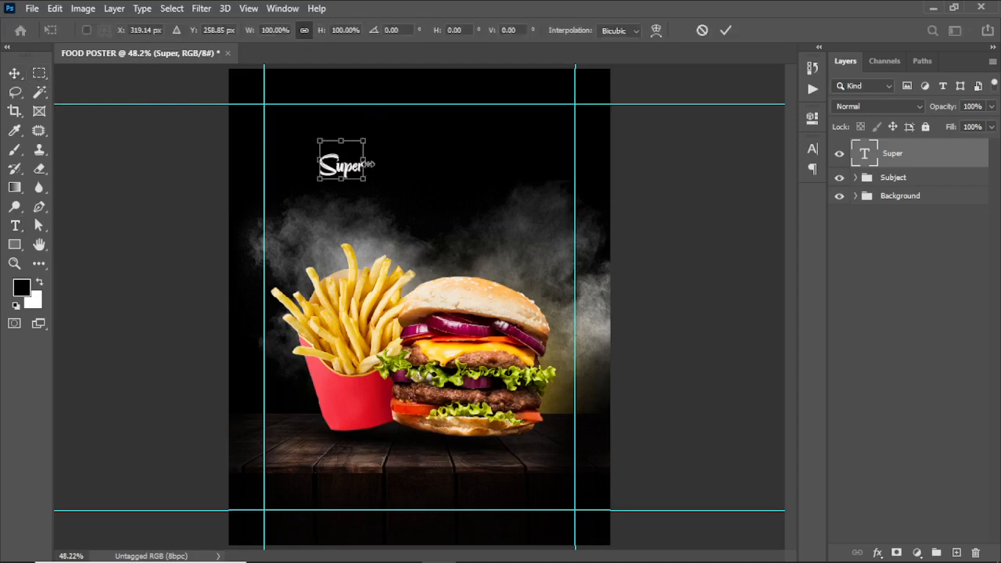
{"action": "left_click_drag", "start_coordinate": [365, 161], "coordinate": [392, 154]}
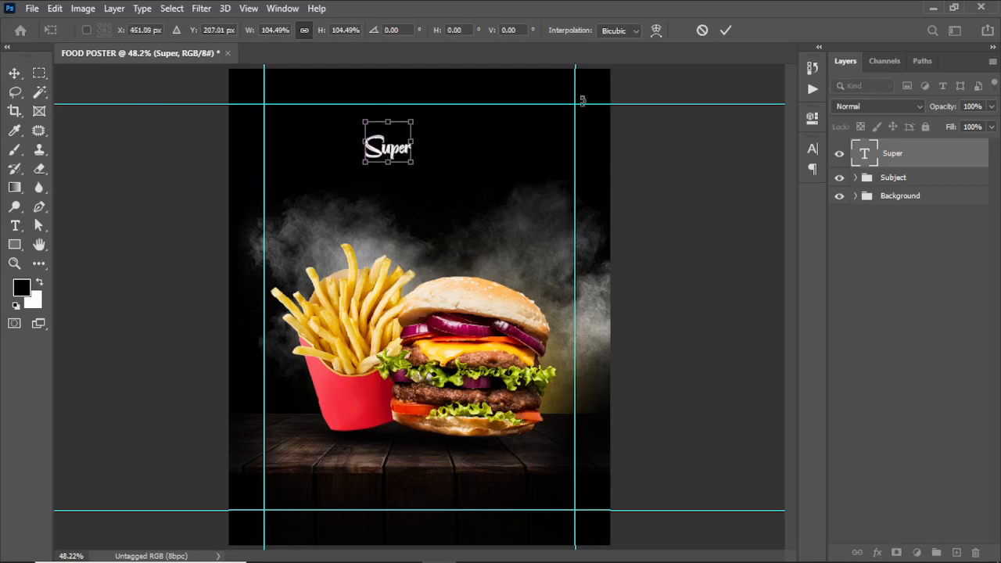
{"action": "left_click", "coordinate": [725, 32]}
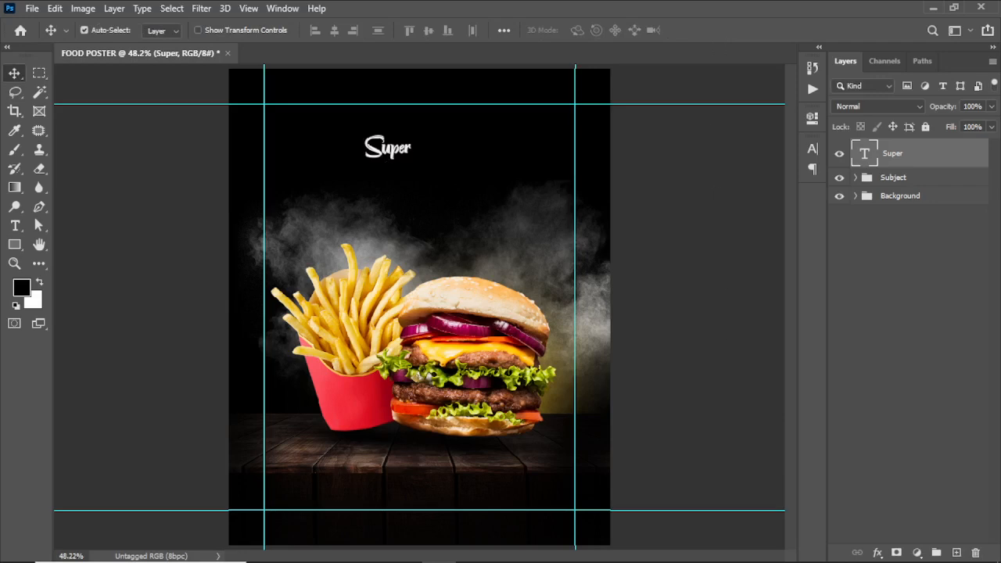
- Switch to the Word document with the poster copy and copy the second line, "DELICIOUS"
{"action": "mouse_move", "coordinate": [599, 557]}
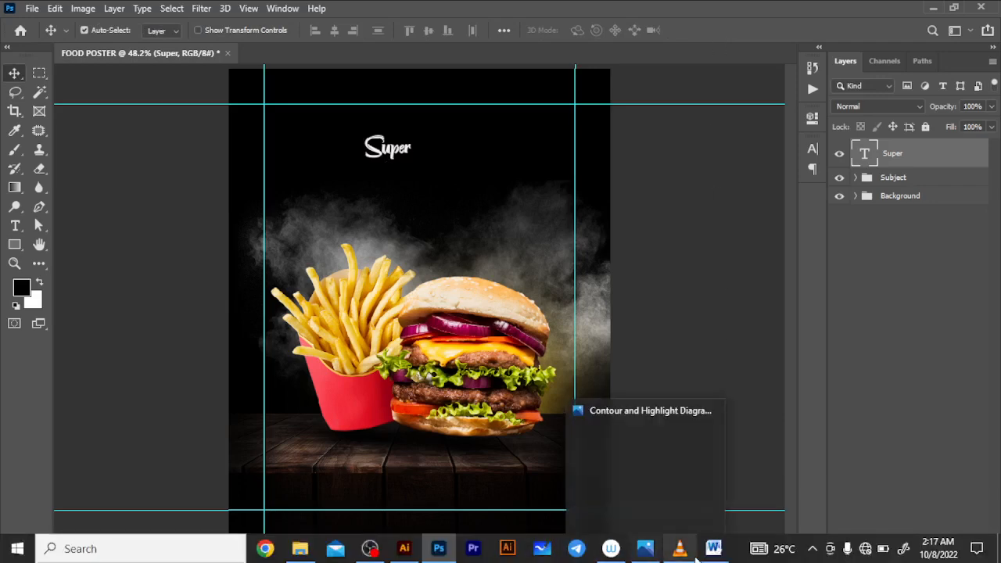
{"action": "left_click", "coordinate": [714, 549]}
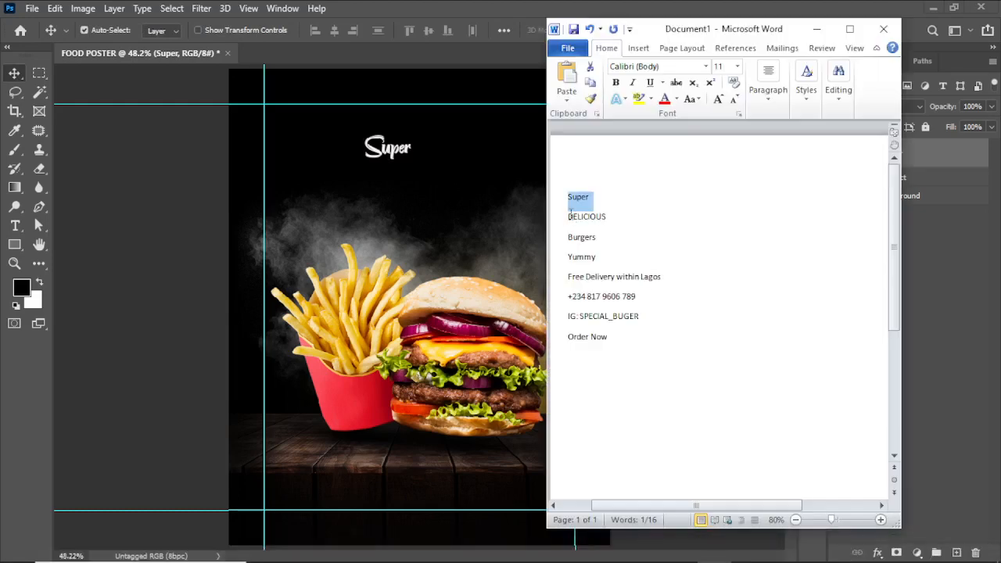
{"action": "left_click_drag", "start_coordinate": [570, 219], "coordinate": [631, 219]}
{"action": "left_click", "coordinate": [14, 222]}
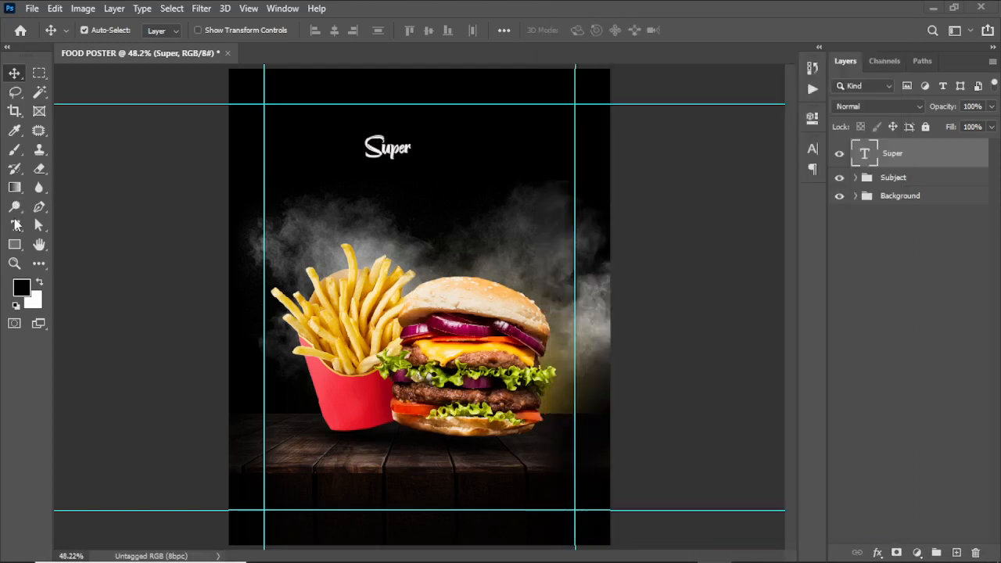
{"action": "left_click", "coordinate": [406, 190]}
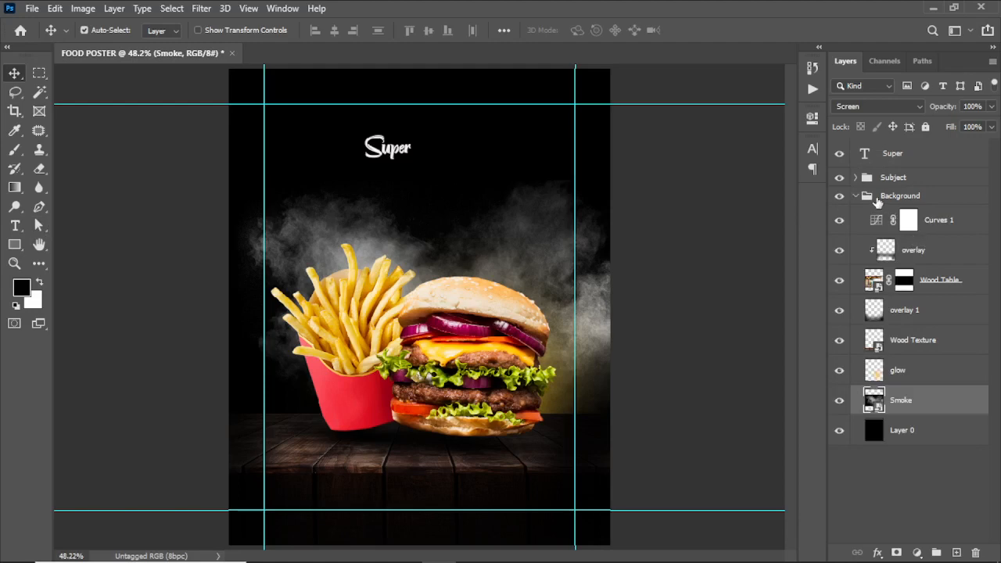
{"action": "left_click", "coordinate": [855, 197]}
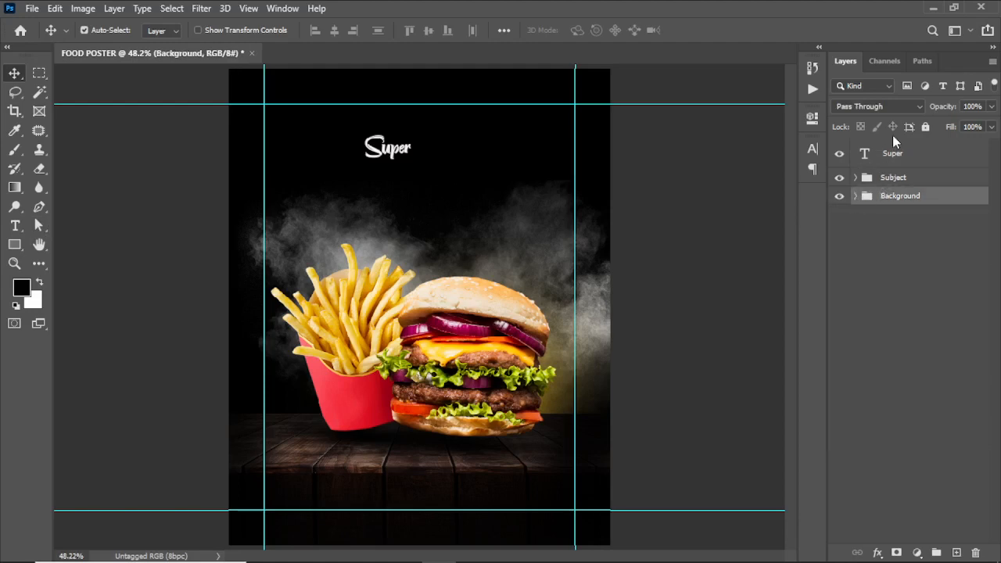
{"action": "left_click", "coordinate": [889, 158]}
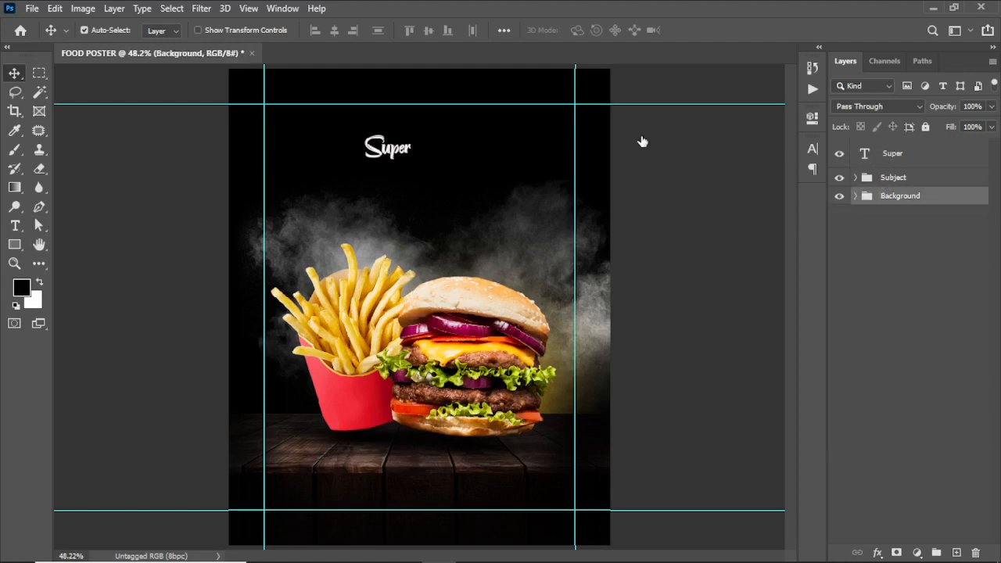
- Add the text "DELICIOUS" as a new text layer directly below the "Super" text
{"action": "left_click", "coordinate": [15, 227]}
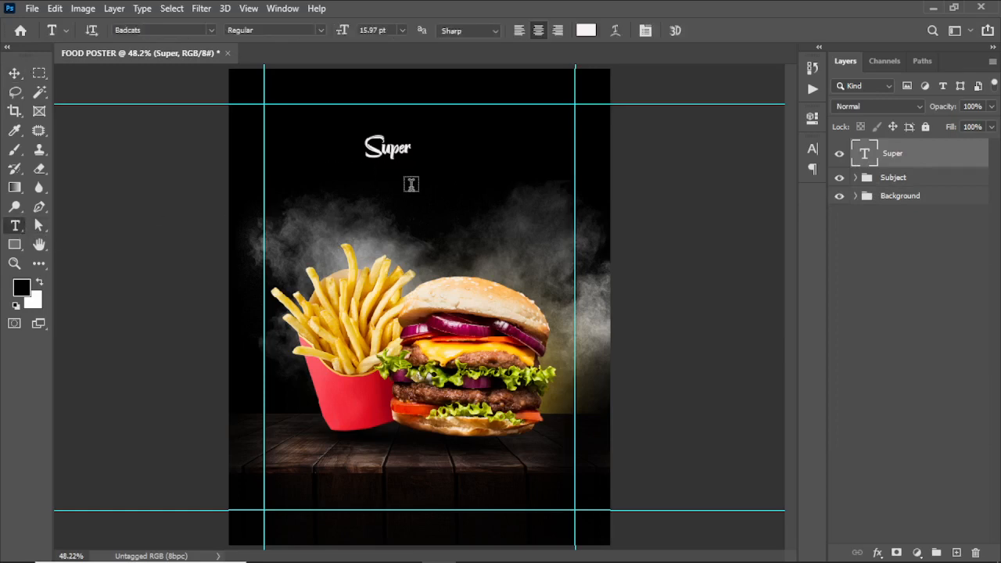
{"action": "left_click", "coordinate": [411, 184]}
{"action": "type", "text": "DELICIOUS"}
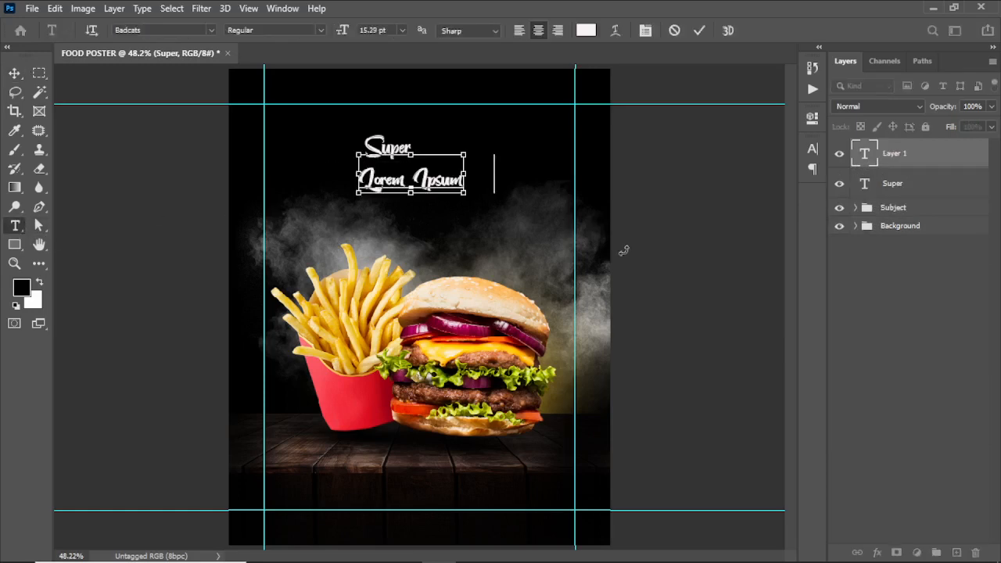
{"action": "left_click", "coordinate": [700, 29]}
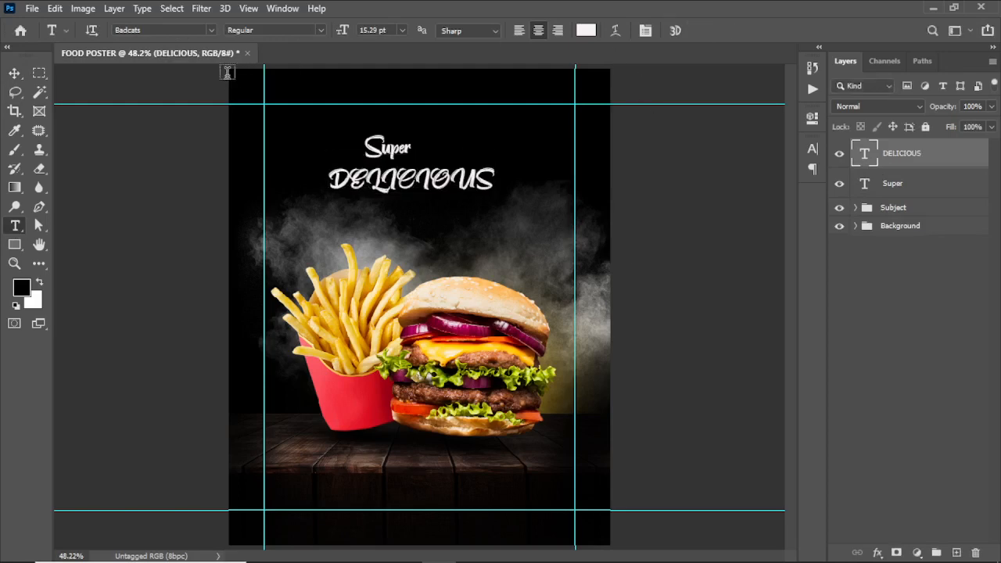
- Change the font of the DELICIOUS text to Hansief Rough
{"action": "left_click", "coordinate": [211, 30]}
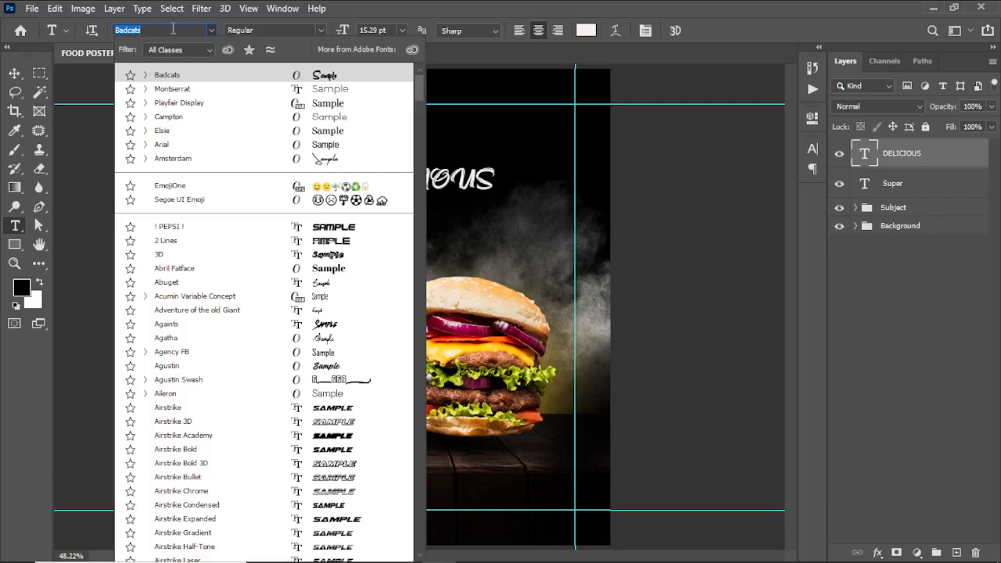
{"action": "type", "text": "ha"}
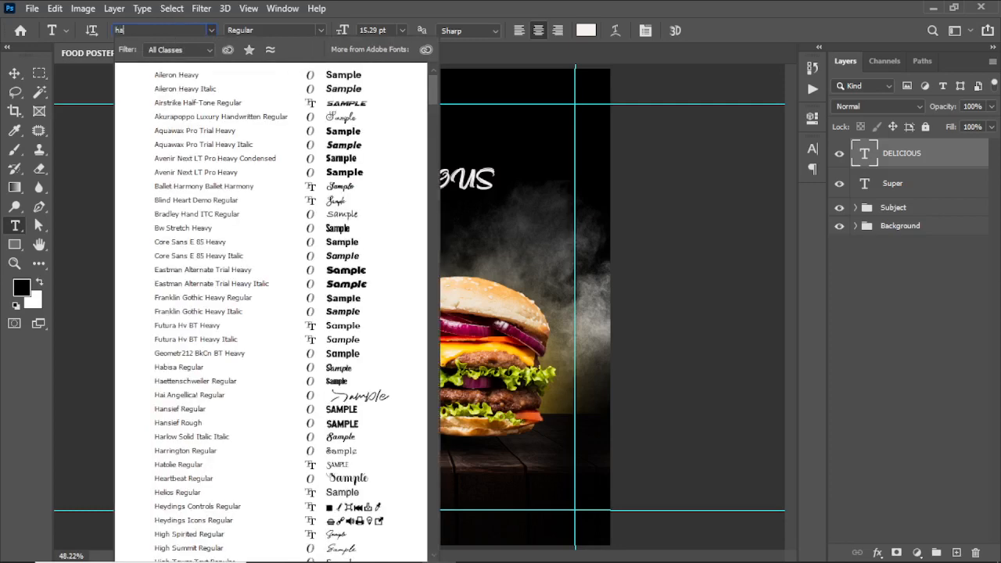
{"action": "type", "text": "nsi"}
{"action": "left_click", "coordinate": [187, 88]}
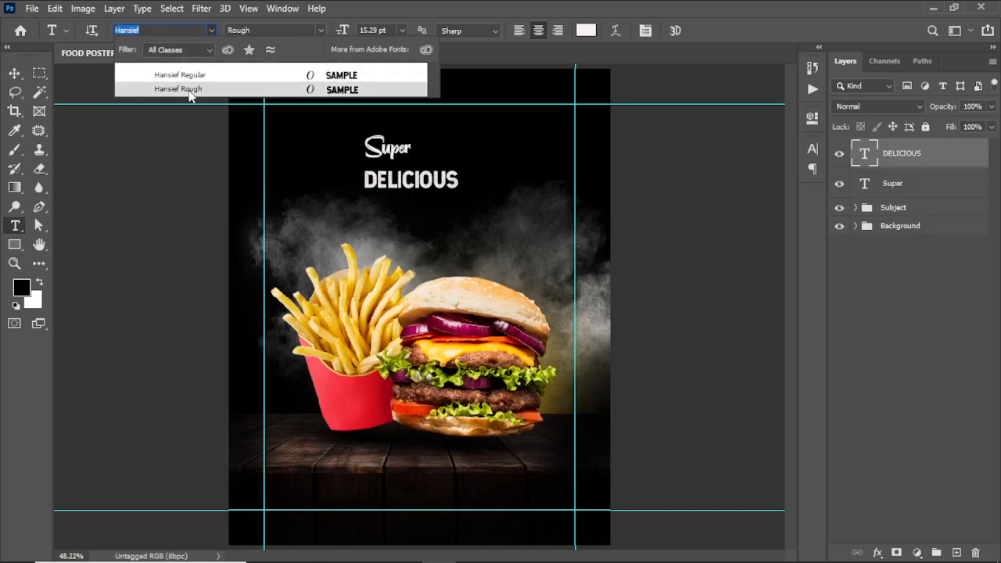
{"action": "left_click", "coordinate": [190, 91]}
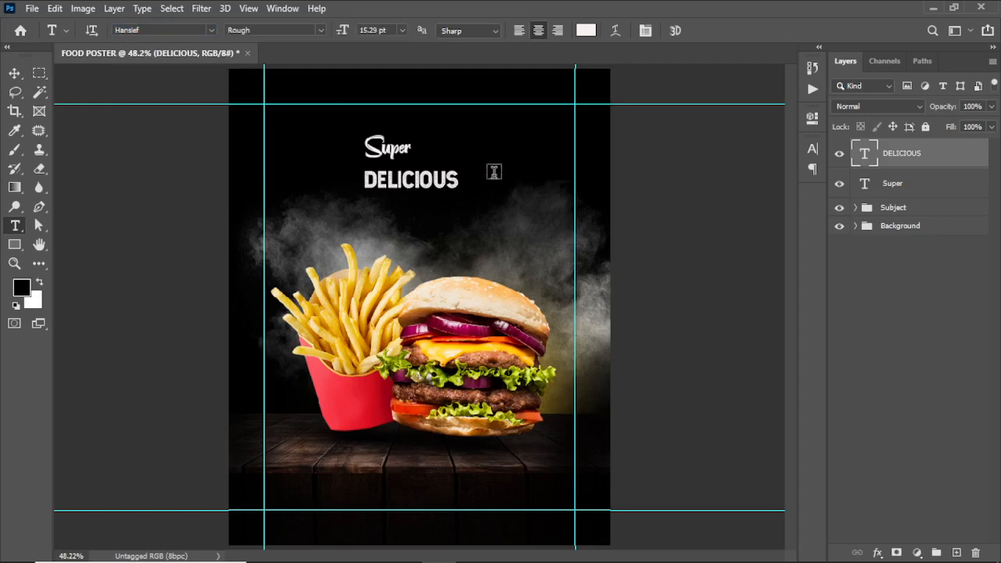
- Scale the DELICIOUS text to about 142% and place it just below and to the right of the word Super
{"action": "key", "text": "ctrl+t"}
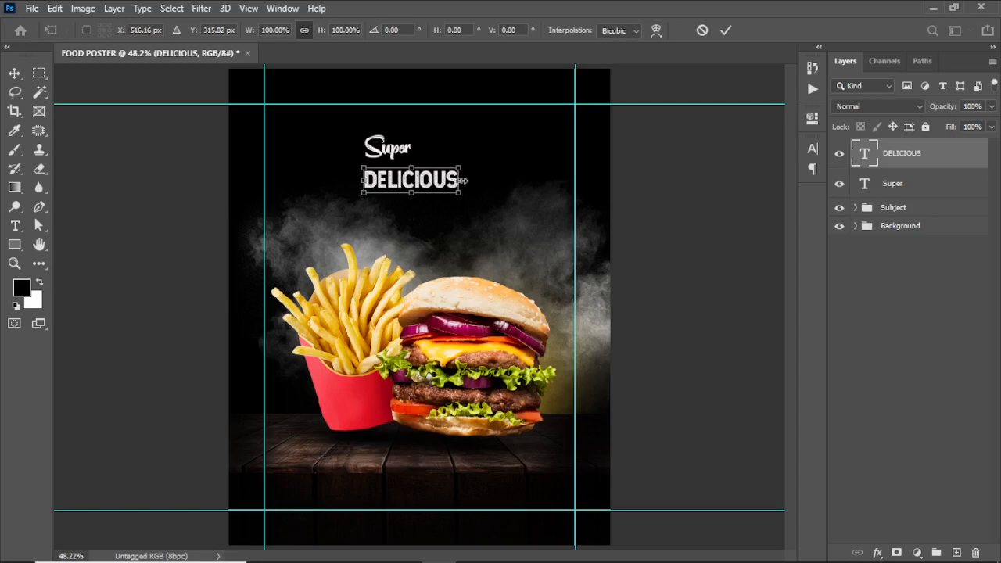
{"action": "left_click_drag", "start_coordinate": [460, 180], "coordinate": [548, 187]}
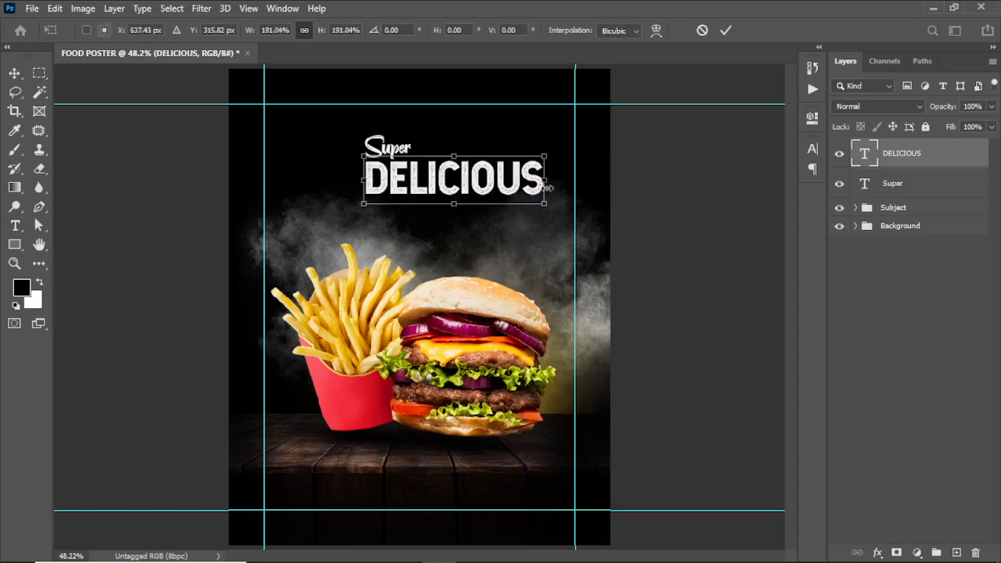
{"action": "left_click_drag", "start_coordinate": [458, 190], "coordinate": [483, 183]}
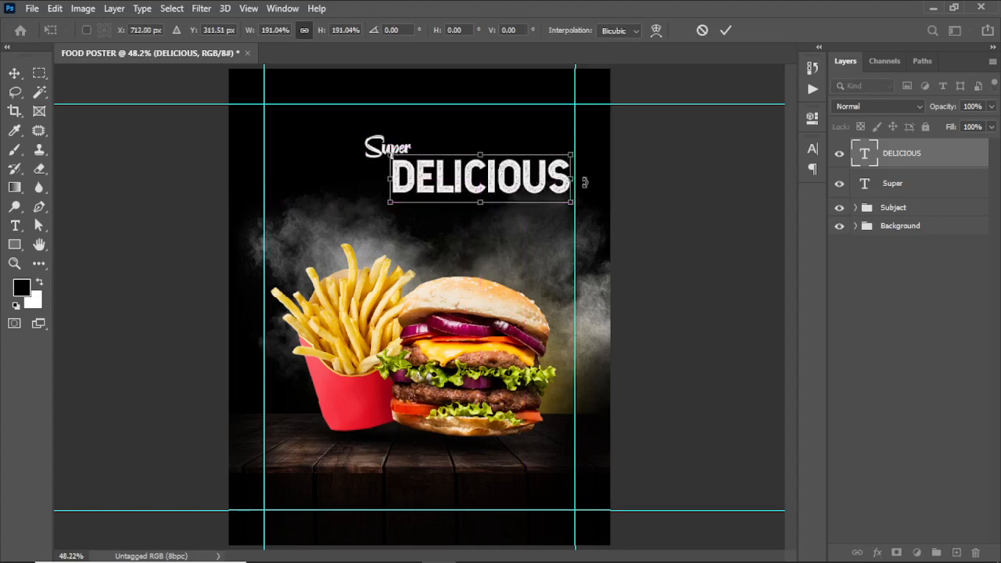
{"action": "left_click_drag", "start_coordinate": [585, 182], "coordinate": [483, 170]}
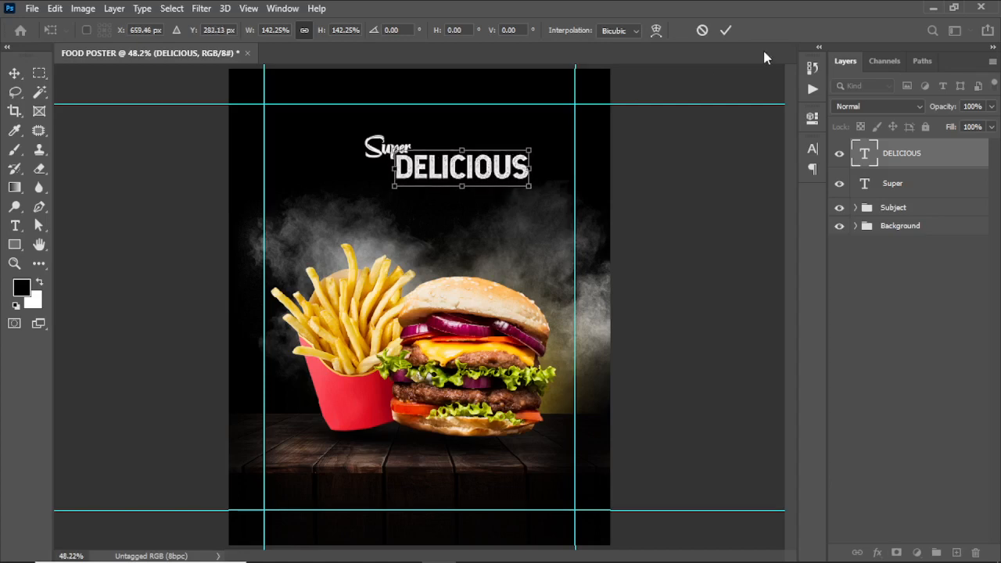
{"action": "left_click", "coordinate": [727, 30]}
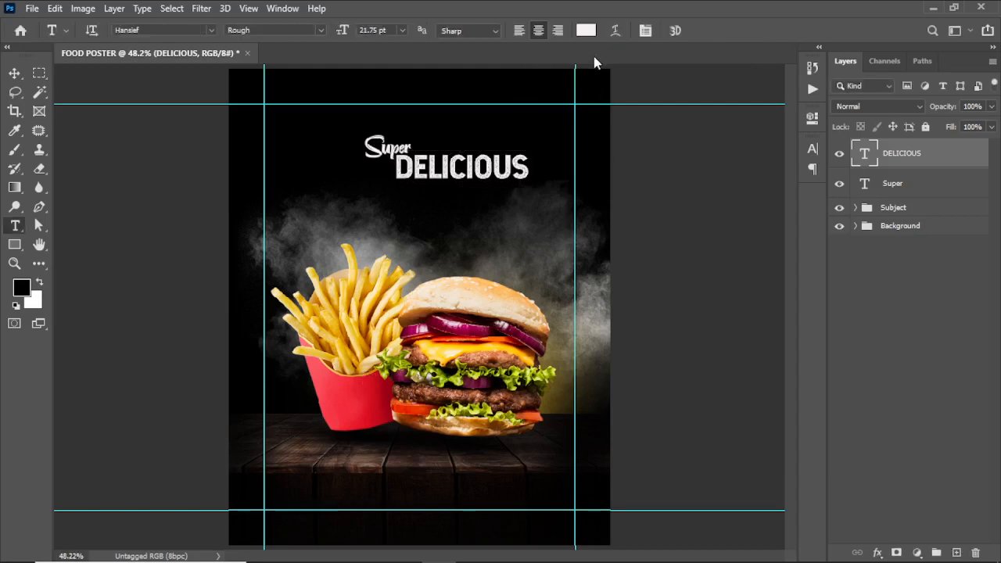
- Colour the DELICIOUS text web-safe orange (ff9900)
{"action": "left_click", "coordinate": [586, 30]}
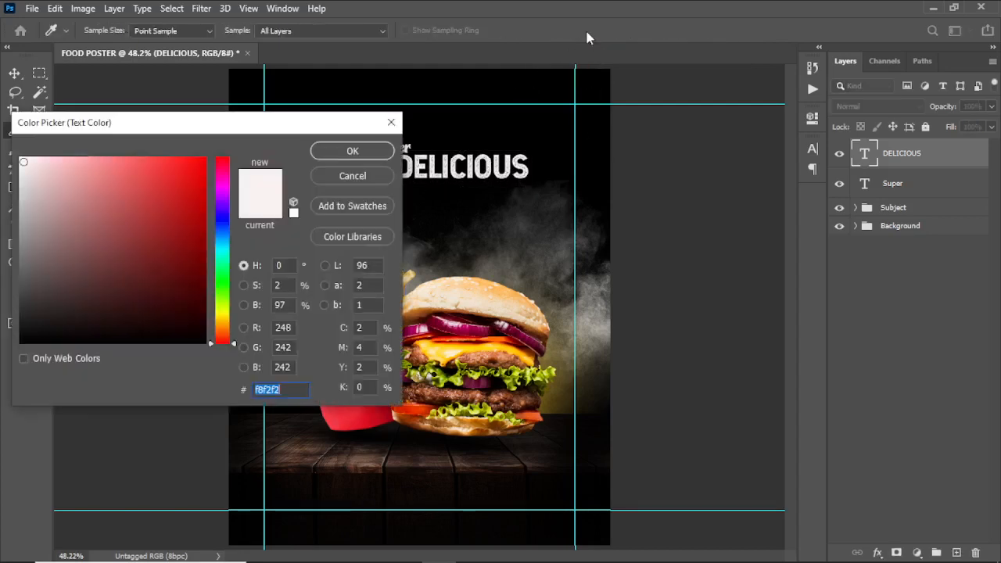
{"action": "left_click", "coordinate": [222, 329]}
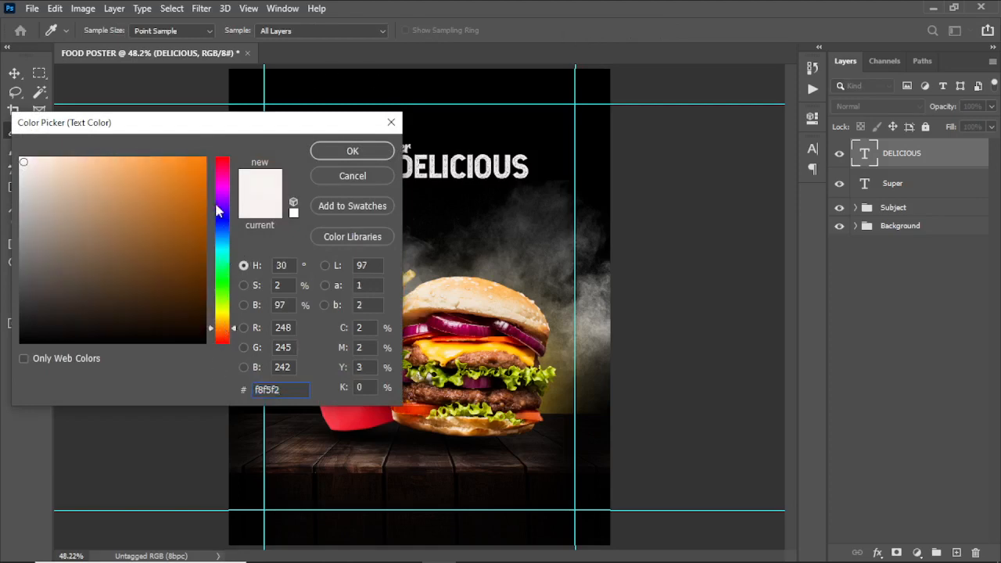
{"action": "left_click", "coordinate": [197, 161]}
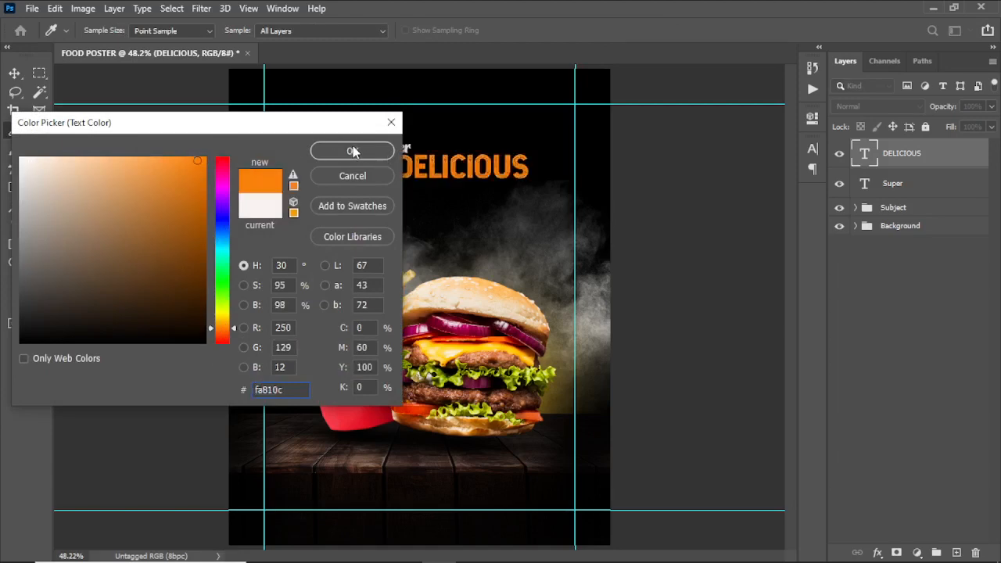
{"action": "left_click", "coordinate": [293, 212]}
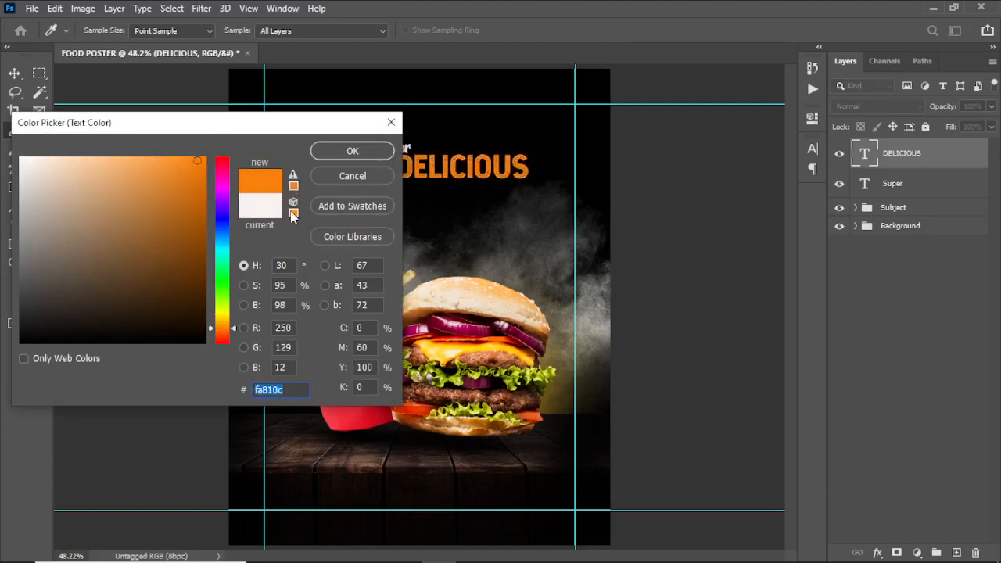
{"action": "left_click", "coordinate": [374, 152]}
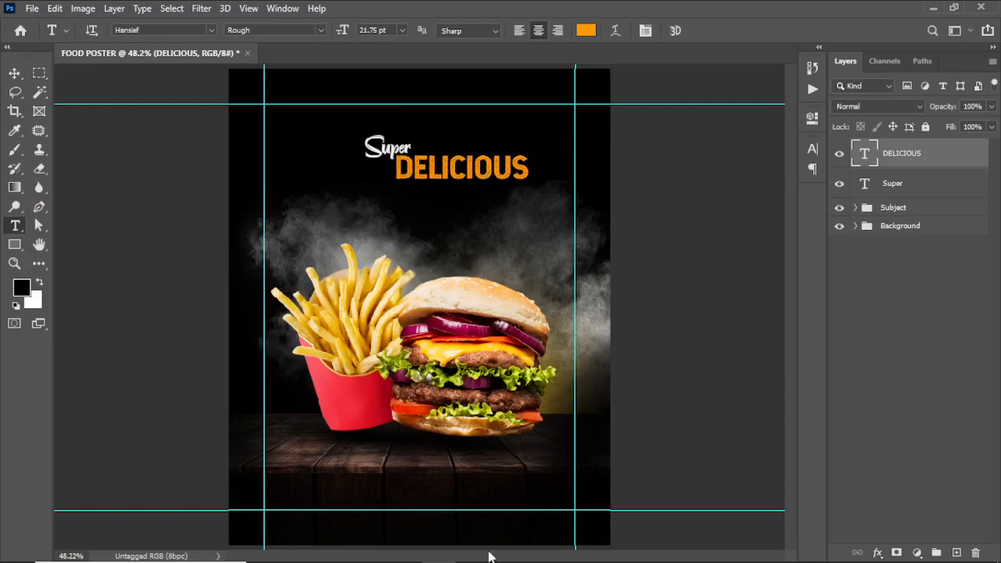
- Add a new text layer below DELICIOUS containing the word "Burgers" copied from the Word document
{"action": "left_click", "coordinate": [392, 215]}
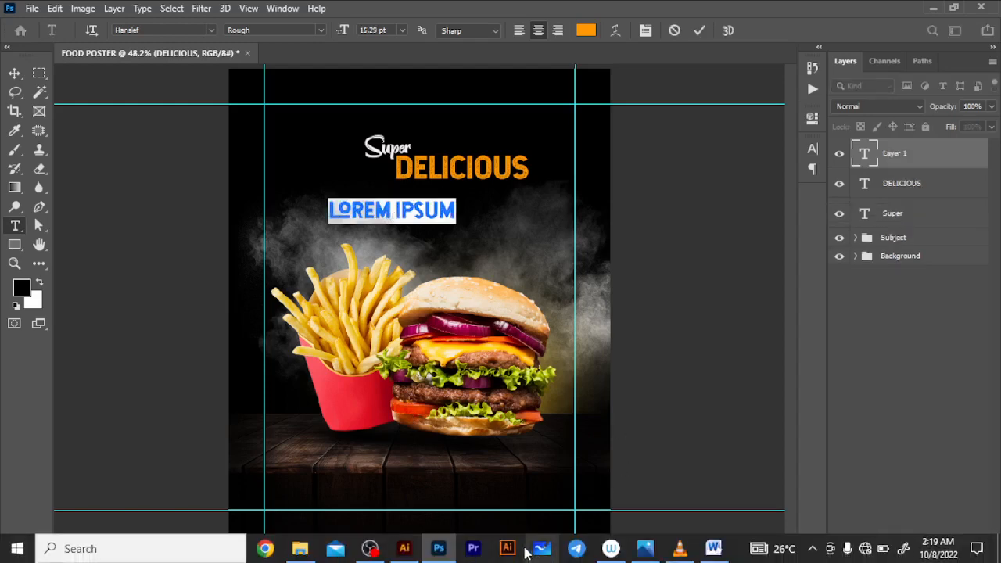
{"action": "left_click", "coordinate": [716, 548]}
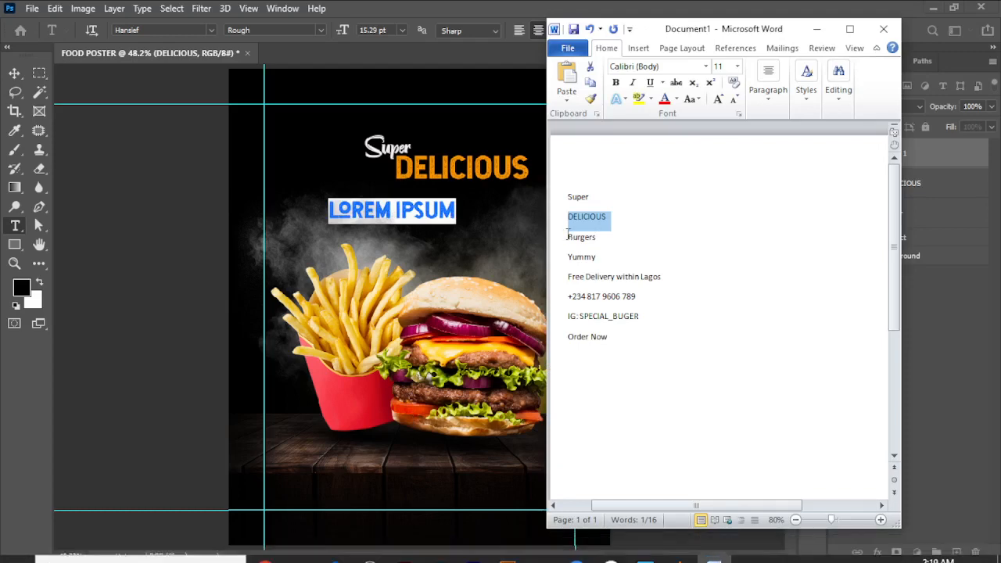
{"action": "left_click_drag", "start_coordinate": [568, 236], "coordinate": [618, 236]}
{"action": "key", "text": "ctrl+c"}
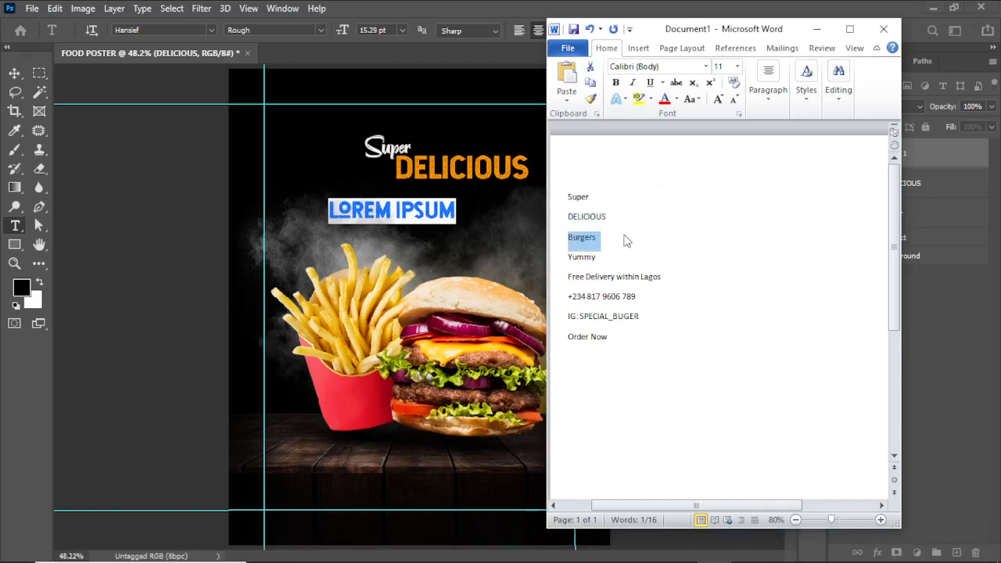
{"action": "left_click", "coordinate": [461, 210]}
{"action": "key", "text": "ctrl+v"}
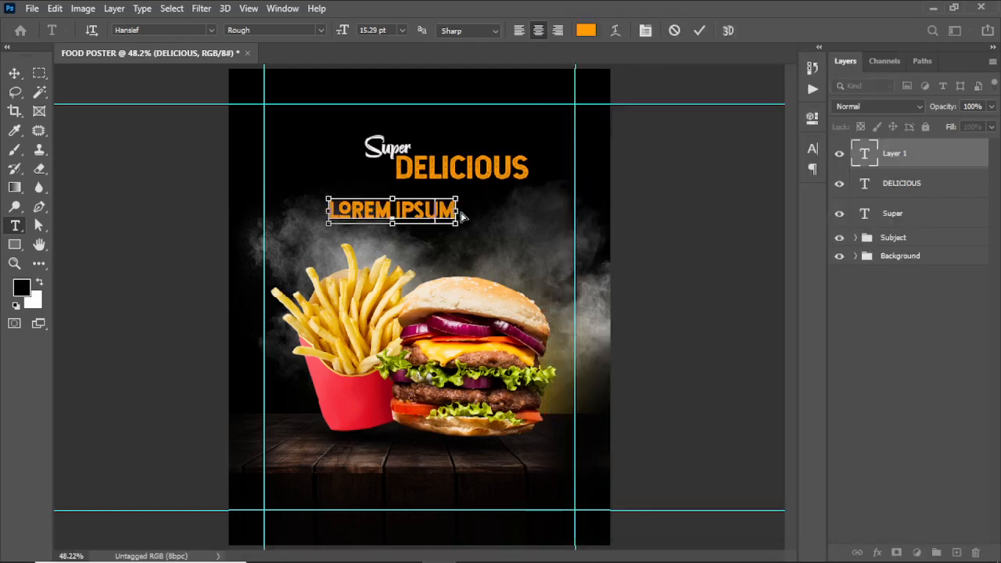
{"action": "left_click", "coordinate": [700, 30]}
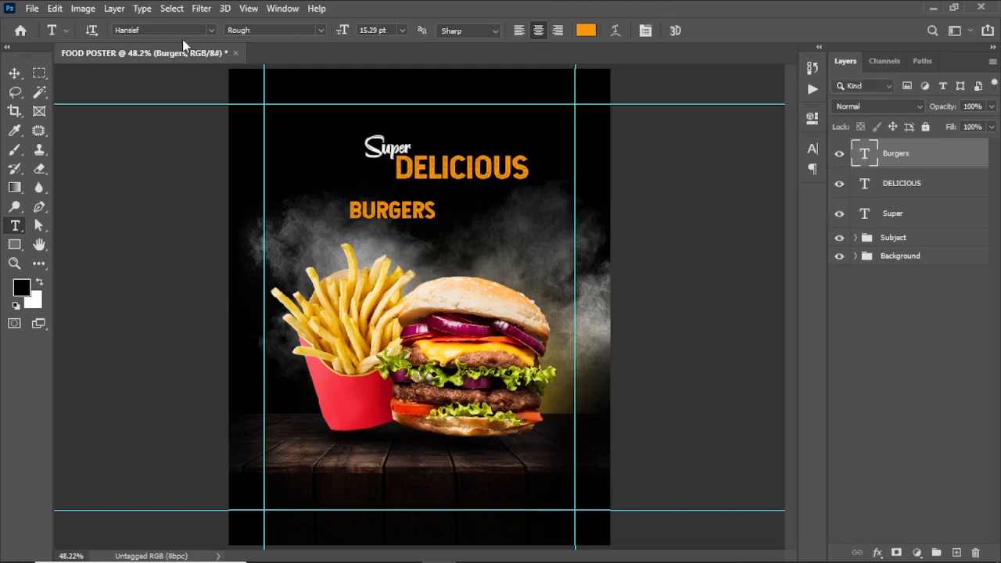
- Set the Burgers text to the Badcats font and colour it white
{"action": "left_click", "coordinate": [212, 29]}
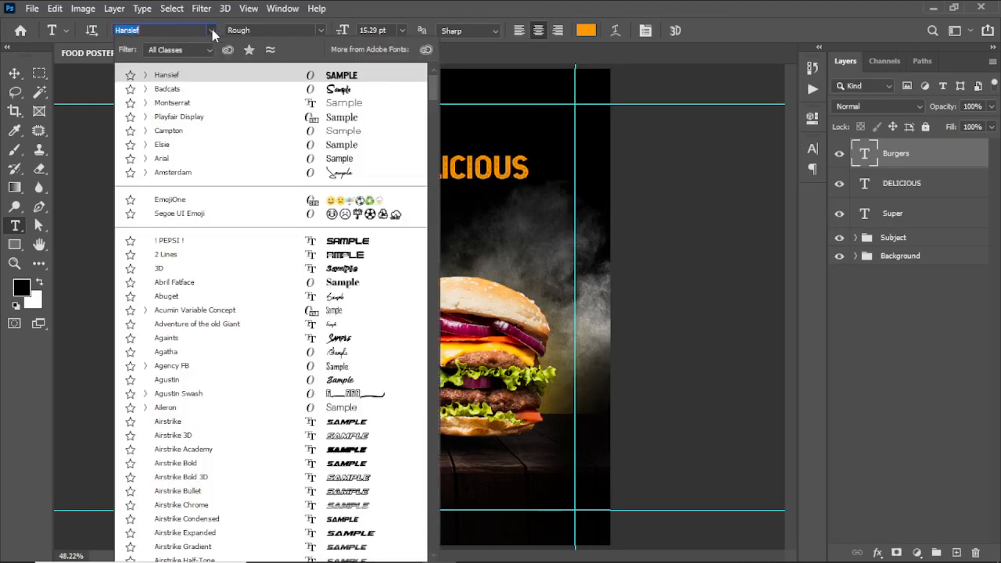
{"action": "left_click", "coordinate": [192, 92]}
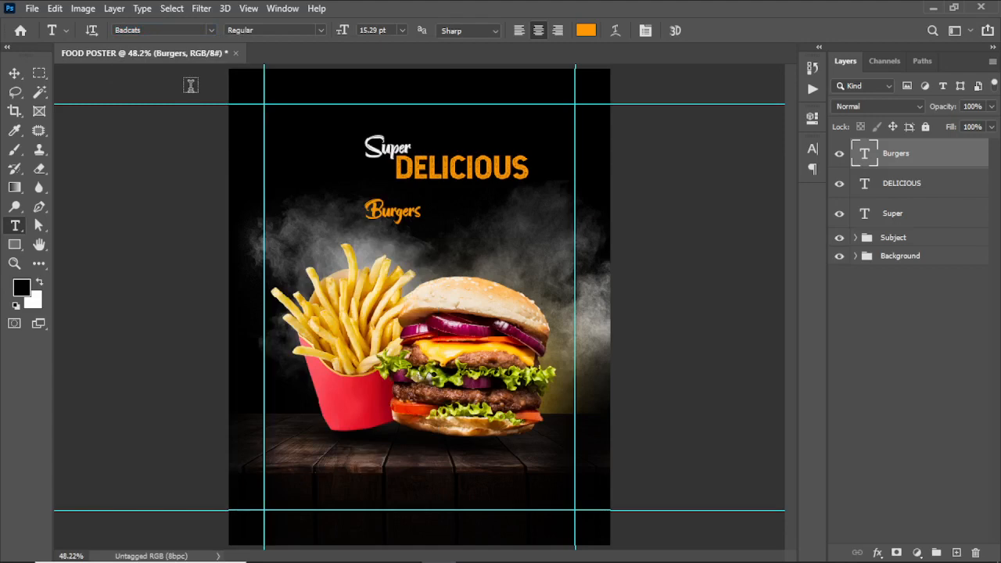
{"action": "left_click", "coordinate": [593, 31]}
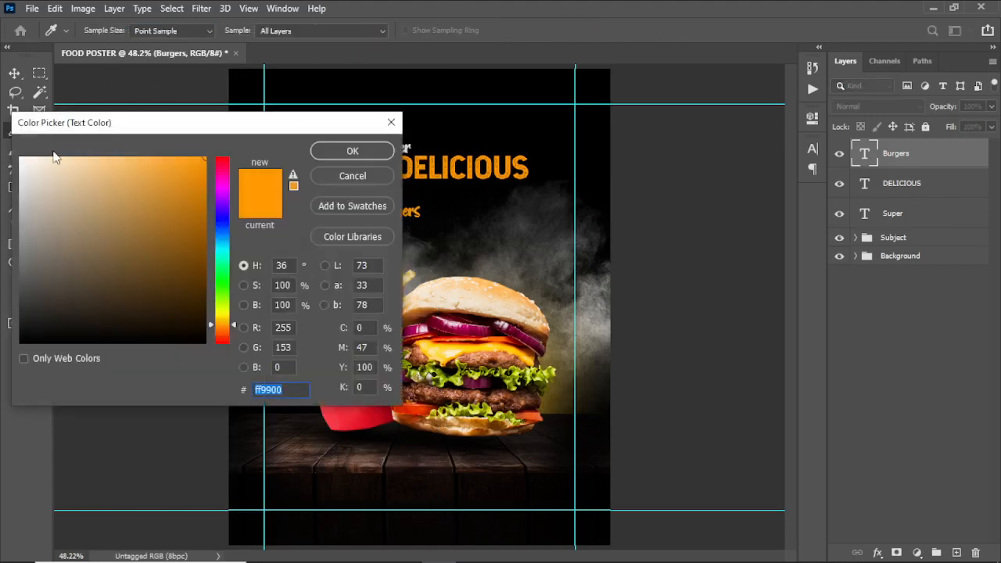
{"action": "left_click", "coordinate": [20, 160]}
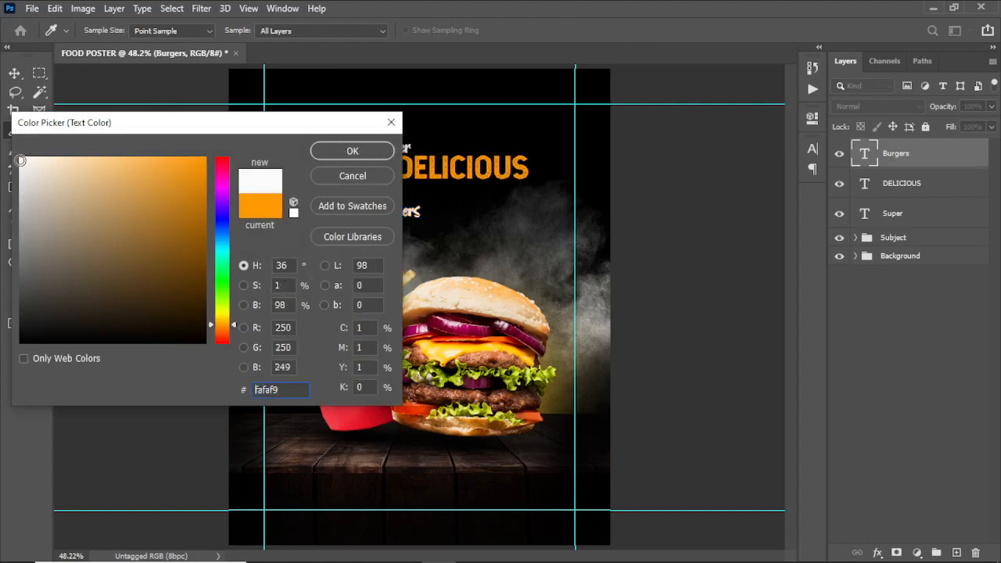
{"action": "left_click", "coordinate": [294, 215]}
{"action": "left_click", "coordinate": [353, 150]}
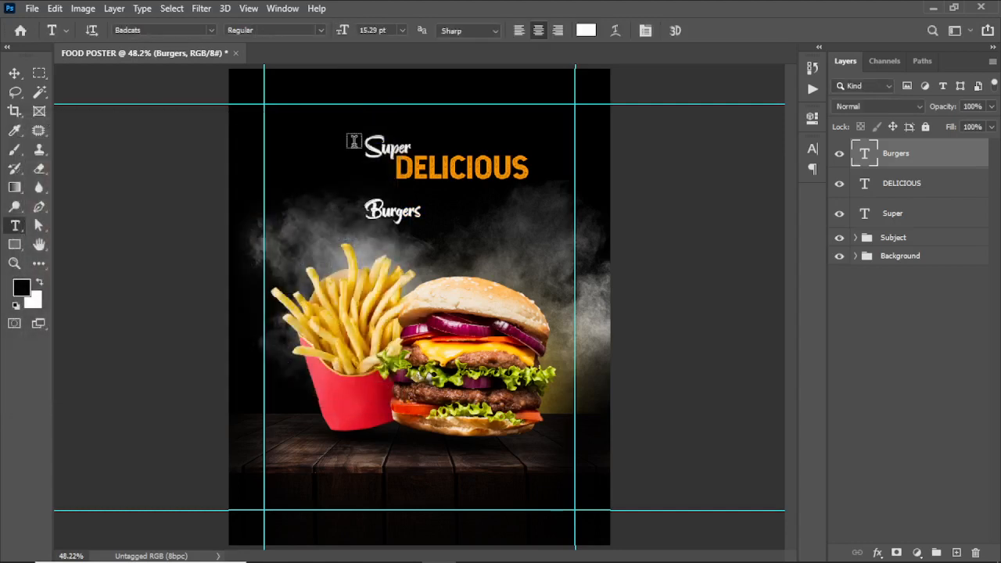
- Scale the Burgers text to about 267.5% and move it up directly under DELICIOUS
{"action": "key", "text": "ctrl+t"}
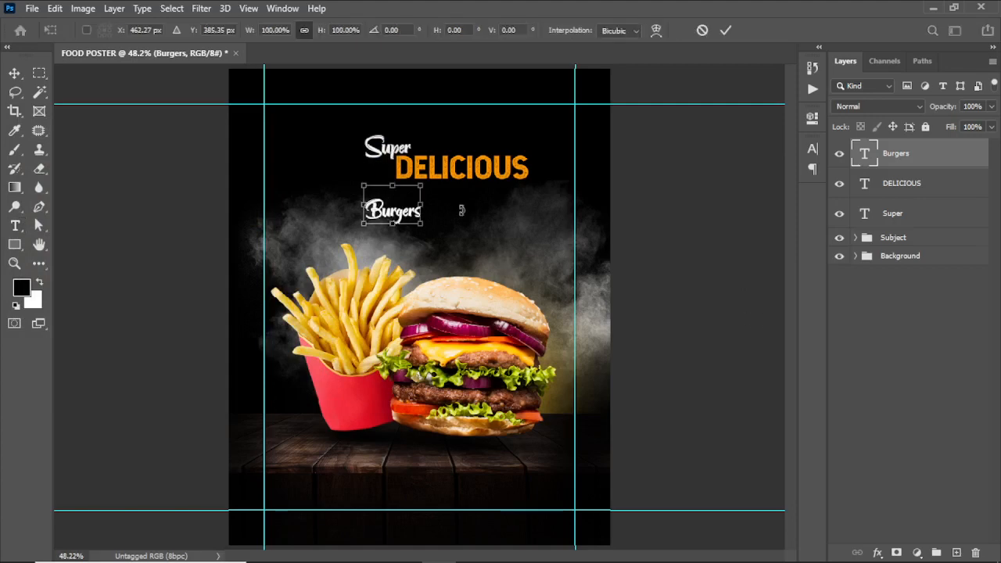
{"action": "left_click_drag", "start_coordinate": [422, 205], "coordinate": [516, 205]}
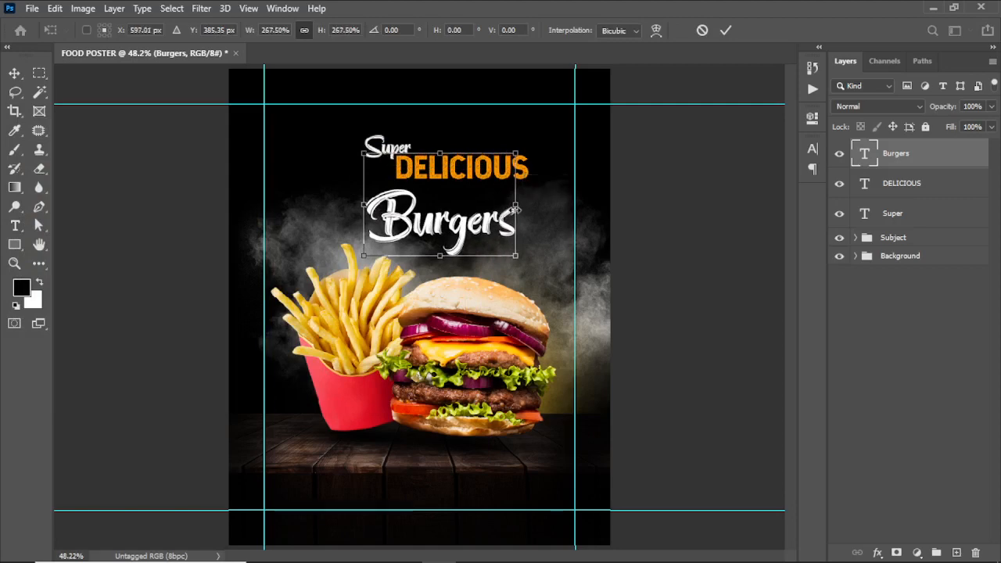
{"action": "left_click_drag", "start_coordinate": [461, 221], "coordinate": [437, 197]}
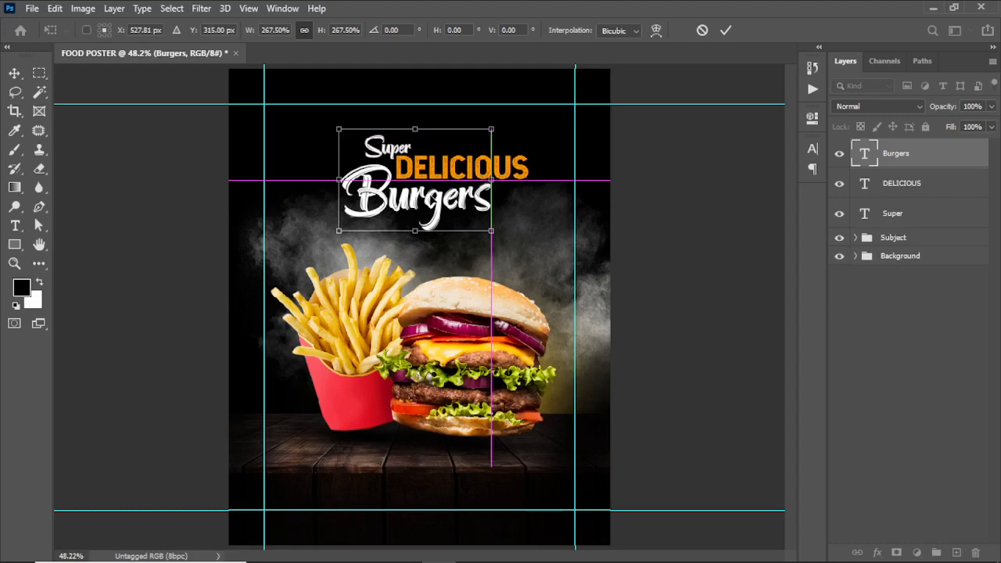
{"action": "left_click", "coordinate": [721, 29]}
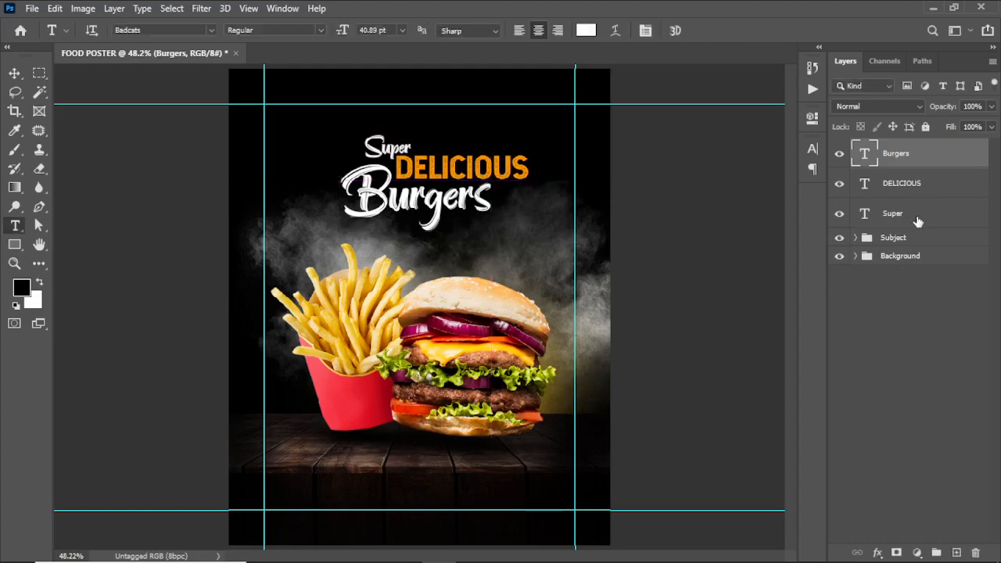
- Rotate the Super text counterclockwise by about 5.4 degrees
{"action": "left_click", "coordinate": [918, 222]}
{"action": "key", "text": "ctrl+t"}
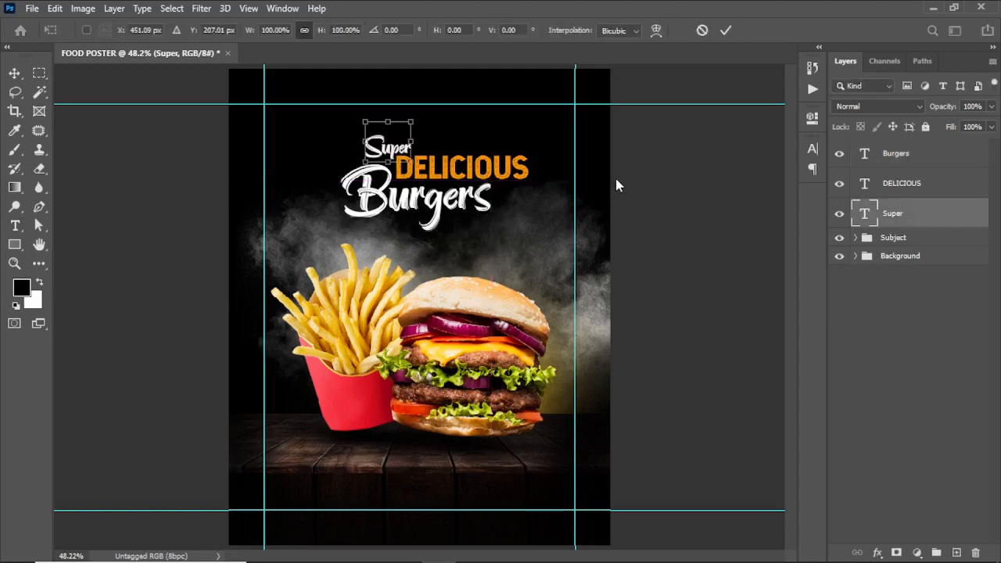
{"action": "left_click_drag", "start_coordinate": [419, 113], "coordinate": [415, 111]}
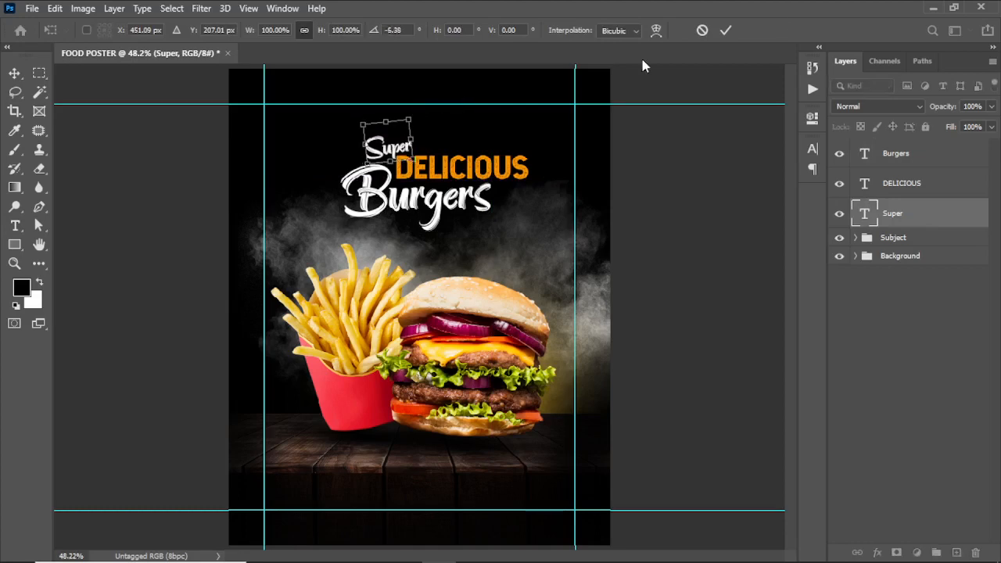
{"action": "left_click", "coordinate": [725, 30]}
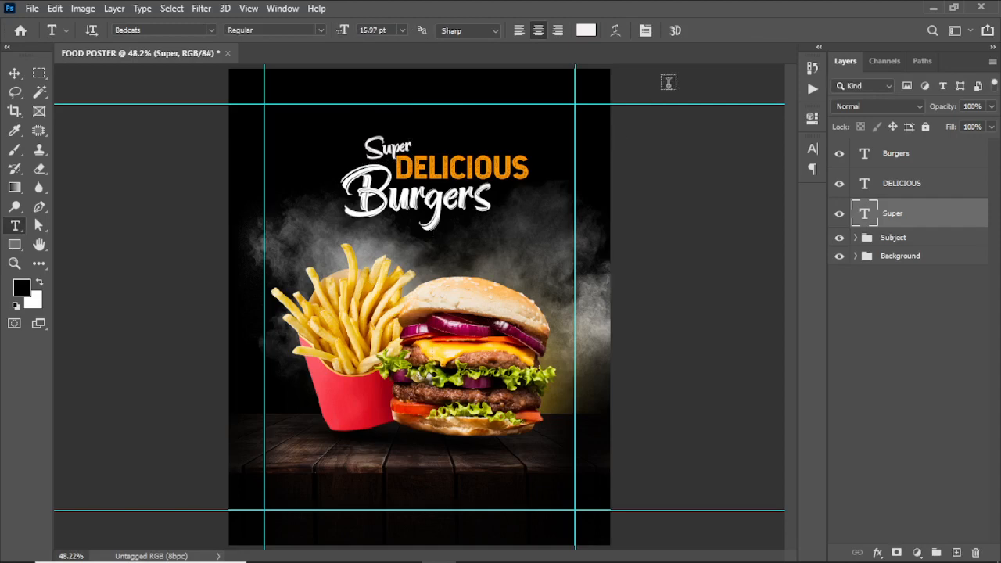
- Enlarge the Burgers text by a further 149% or so and centre it beneath the Super DELICIOUS lines
{"action": "left_click", "coordinate": [896, 159]}
{"action": "key", "text": "ctrl+t"}
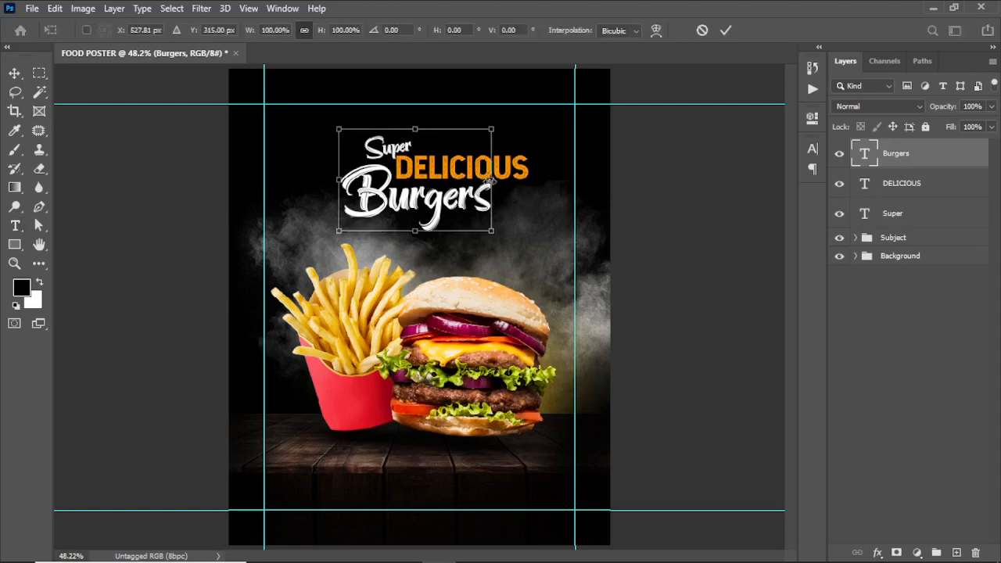
{"action": "left_click_drag", "start_coordinate": [491, 180], "coordinate": [569, 177]}
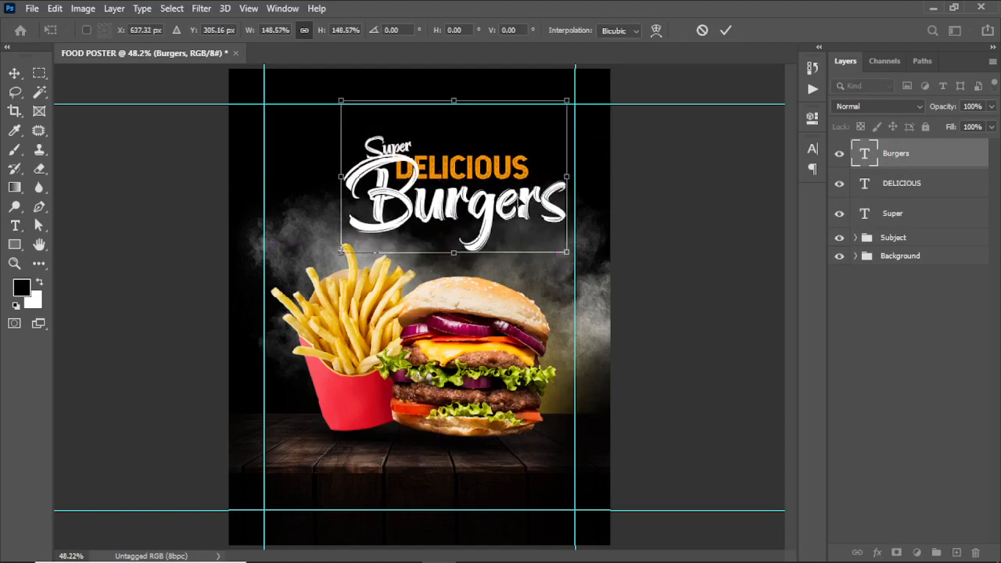
{"action": "left_click_drag", "start_coordinate": [516, 204], "coordinate": [492, 207]}
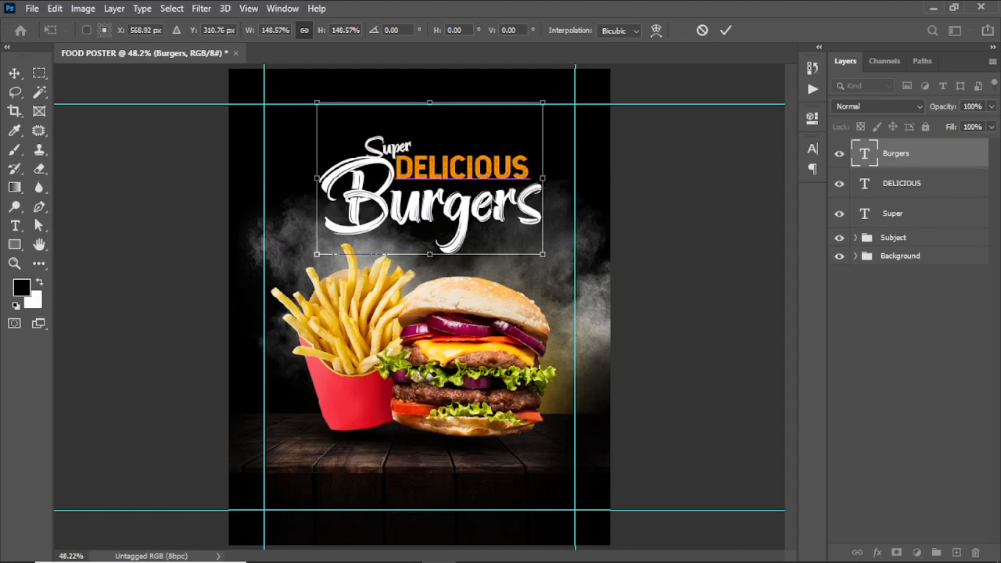
{"action": "left_click", "coordinate": [727, 31]}
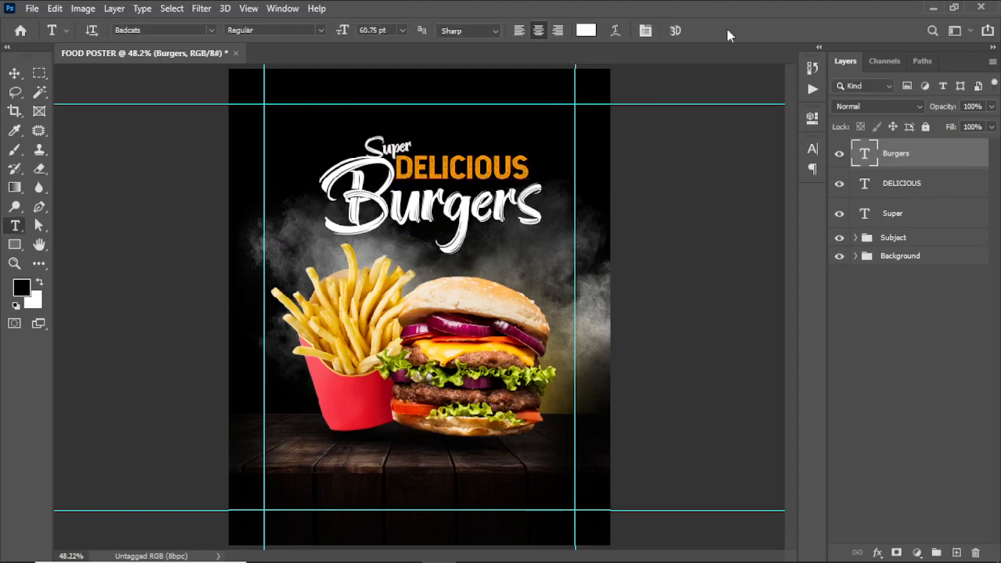
- Scale the DELICIOUS text down to about 96.7%, narrowing it from its right end
{"action": "left_click", "coordinate": [917, 190]}
{"action": "key", "text": "ctrl+t"}
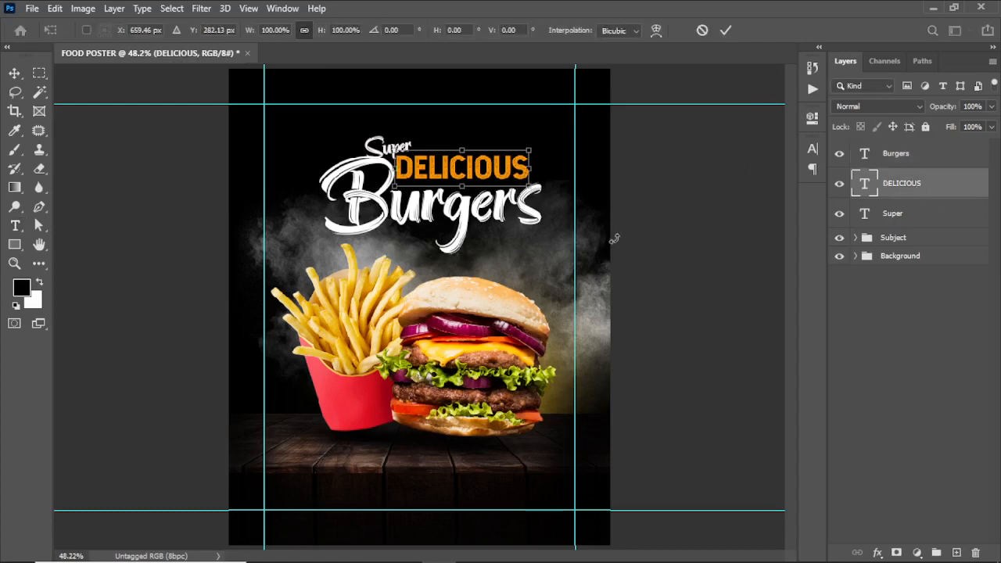
{"action": "left_click_drag", "start_coordinate": [529, 168], "coordinate": [523, 166]}
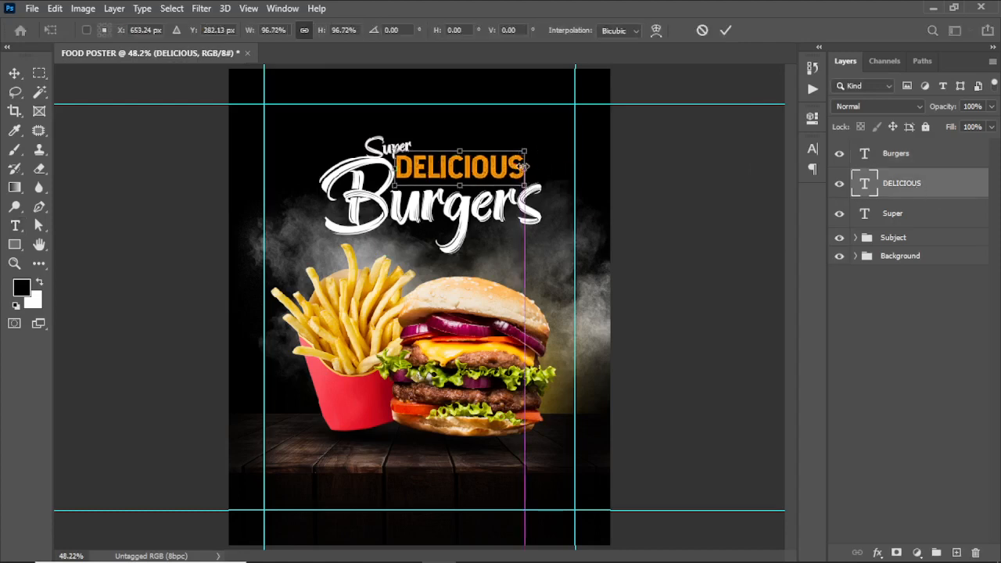
{"action": "left_click", "coordinate": [724, 31]}
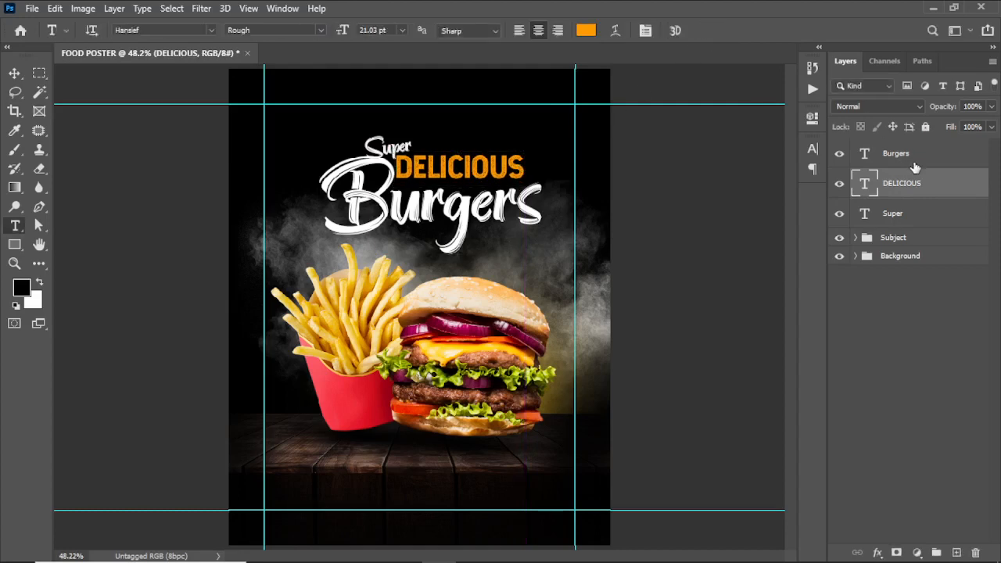
- Rotate the Burgers text counterclockwise by about 5.5 degrees and nudge it slightly up and left under DELICIOUS
{"action": "left_click", "coordinate": [914, 160]}
{"action": "key", "text": "ctrl+t"}
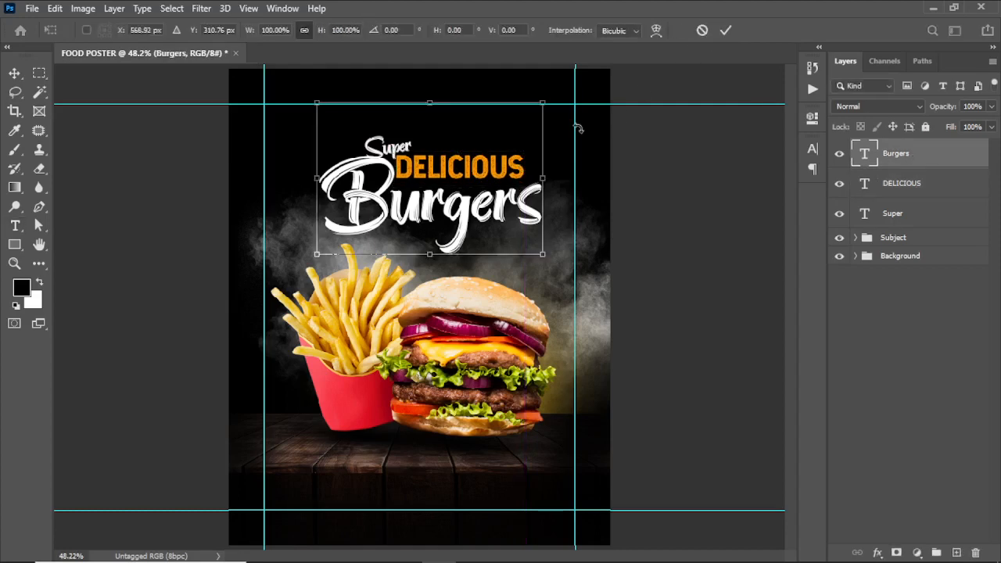
{"action": "left_click_drag", "start_coordinate": [555, 98], "coordinate": [548, 87]}
{"action": "left_click_drag", "start_coordinate": [440, 228], "coordinate": [434, 224]}
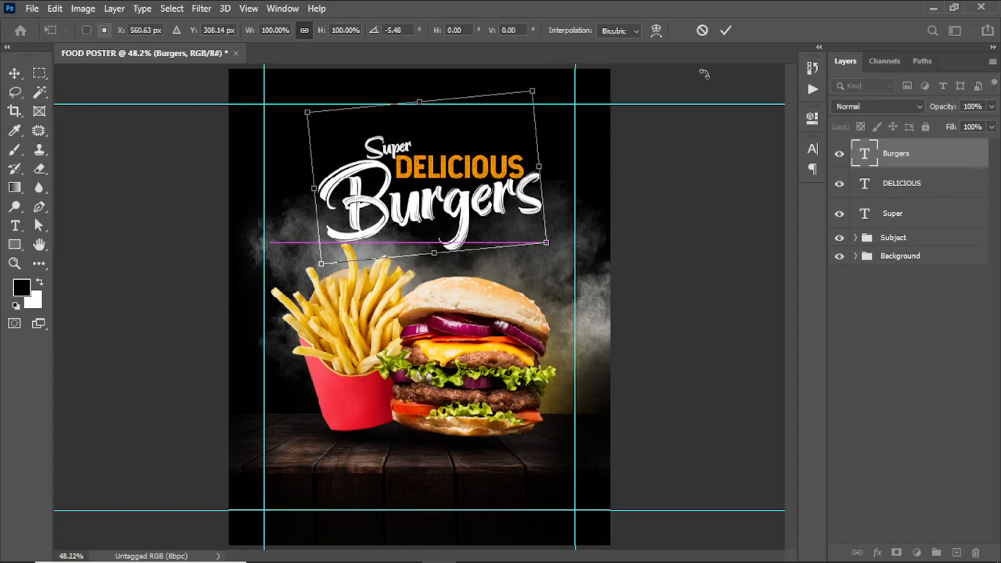
{"action": "left_click", "coordinate": [724, 31]}
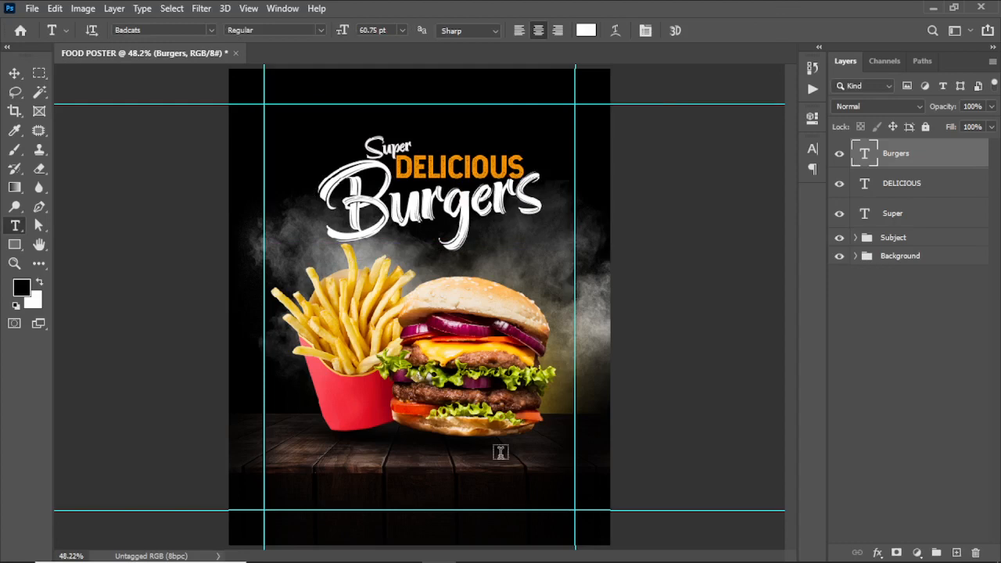
- Switch to the Word document, copy the word "Yummy", and return to the poster in Photoshop
{"action": "mouse_move", "coordinate": [439, 557]}
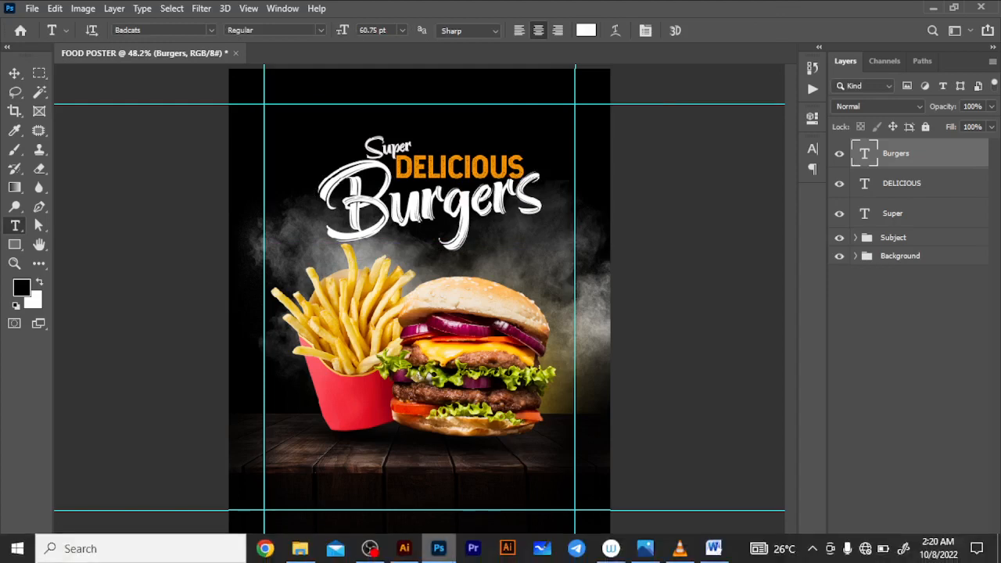
{"action": "left_click", "coordinate": [712, 548]}
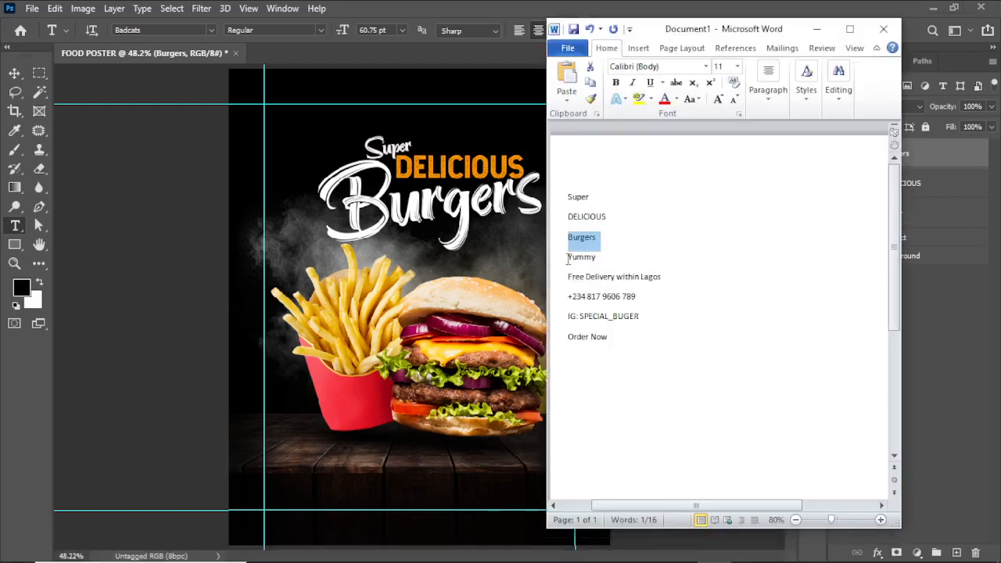
{"action": "left_click_drag", "start_coordinate": [568, 259], "coordinate": [630, 261]}
{"action": "key", "text": "ctrl+c"}
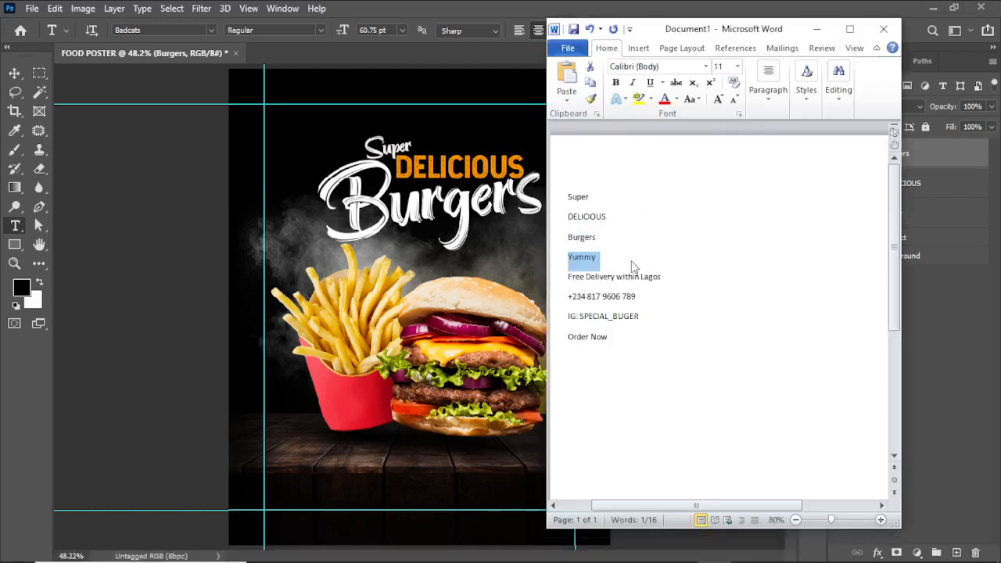
{"action": "left_click", "coordinate": [822, 32]}
- Paste "Yummy" as a new text layer over the left side of the fries
{"action": "left_click", "coordinate": [518, 235]}
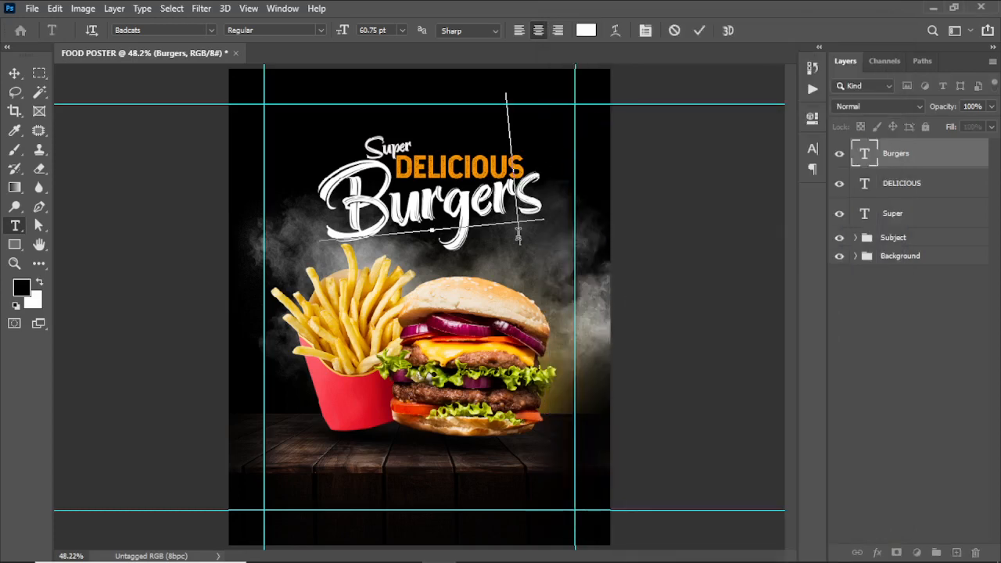
{"action": "left_click", "coordinate": [699, 31]}
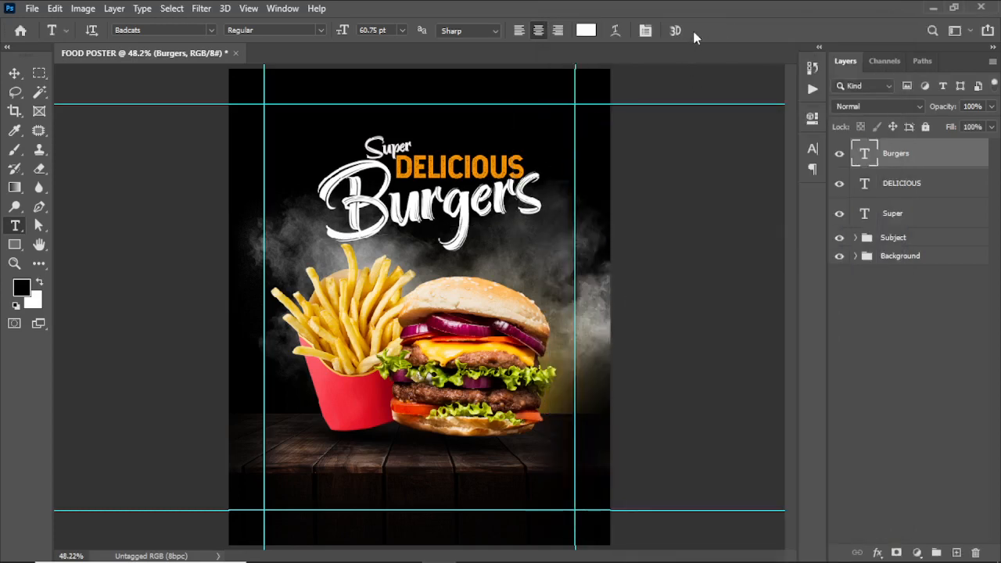
{"action": "left_click", "coordinate": [297, 314]}
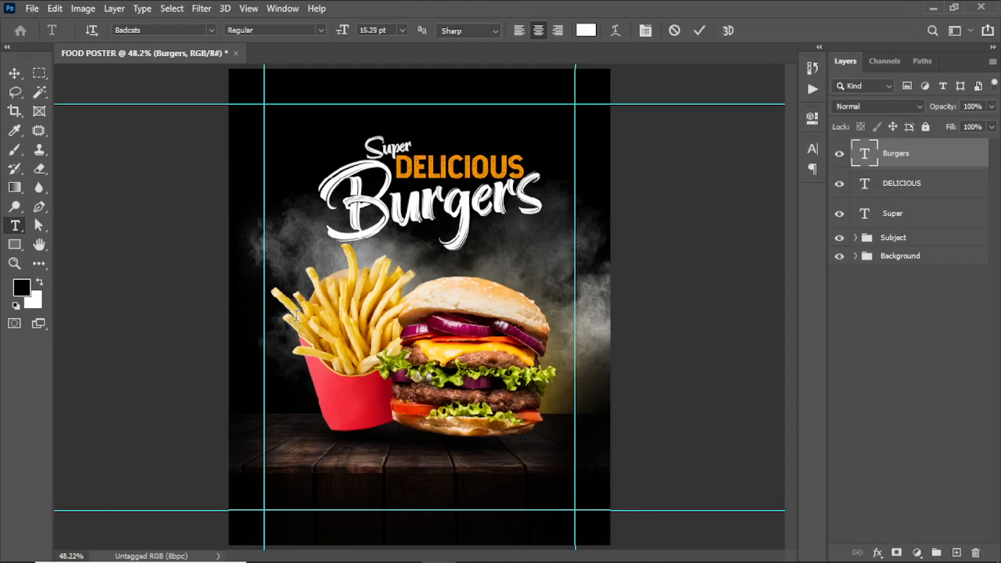
{"action": "key", "text": "ctrl+v"}
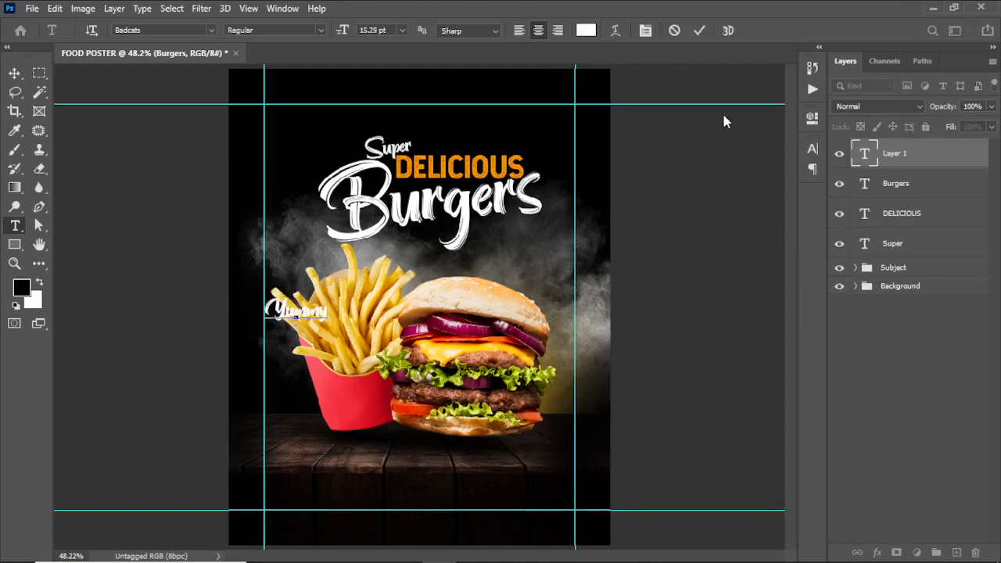
{"action": "left_click", "coordinate": [692, 34]}
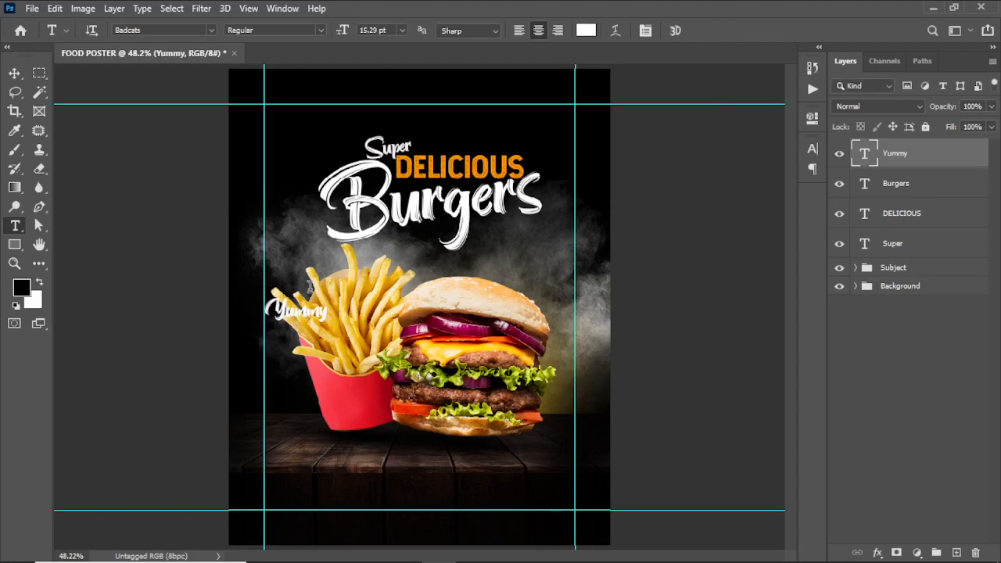
- Set the Yummy text to the Hansief font and colour it orange e58900, sampled from DELICIOUS
{"action": "left_click", "coordinate": [209, 31]}
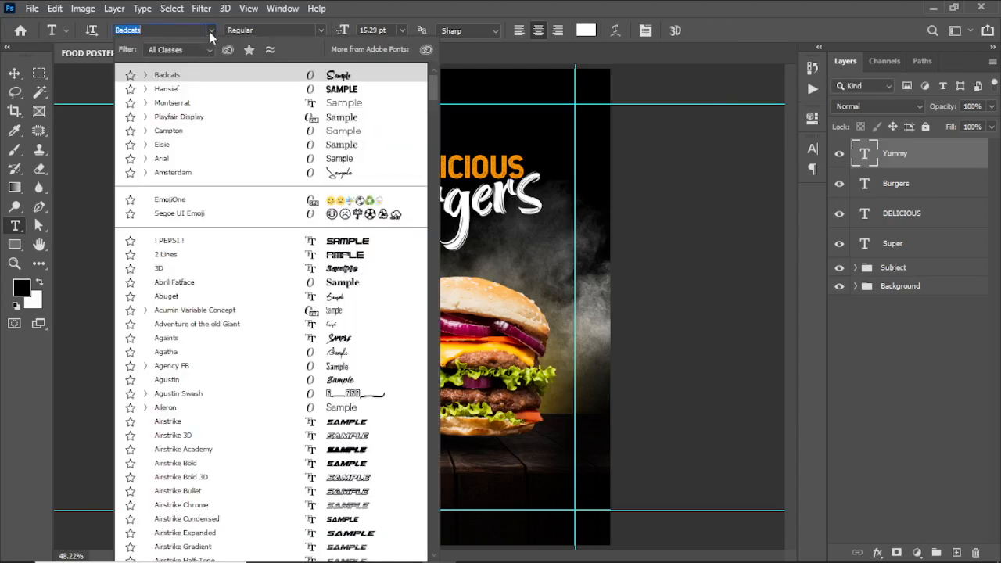
{"action": "left_click", "coordinate": [196, 91]}
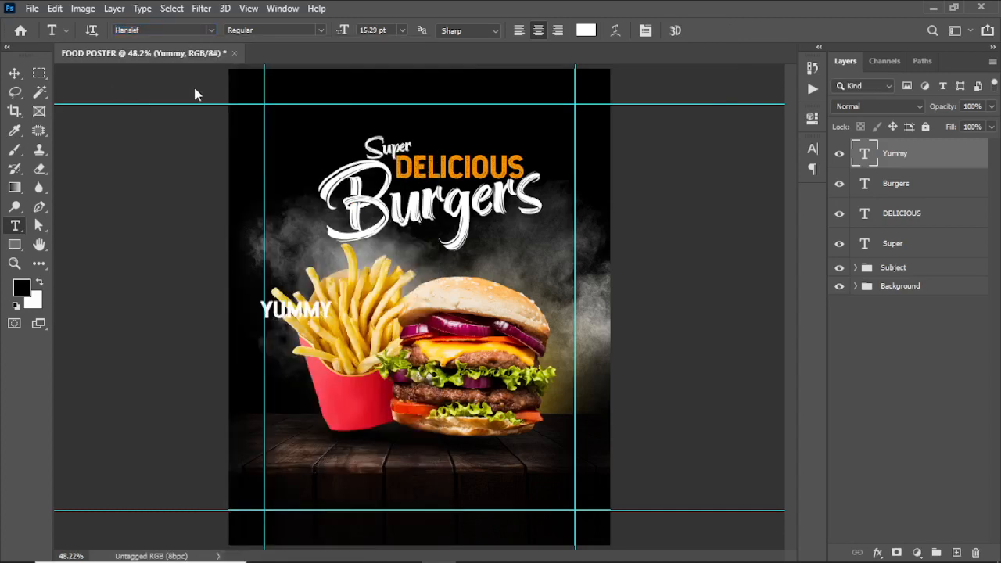
{"action": "left_click", "coordinate": [587, 31]}
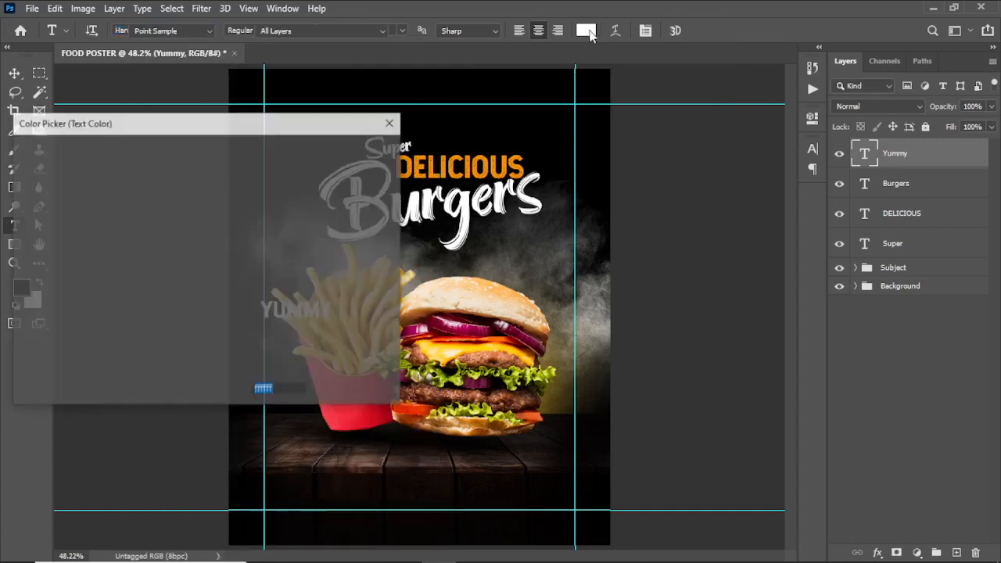
{"action": "left_click", "coordinate": [510, 153]}
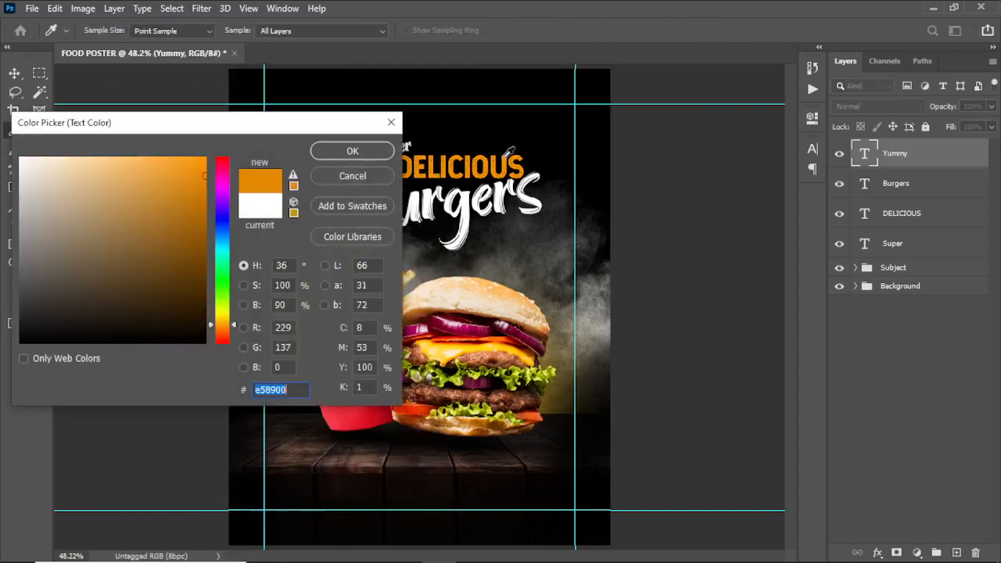
{"action": "left_click", "coordinate": [353, 150]}
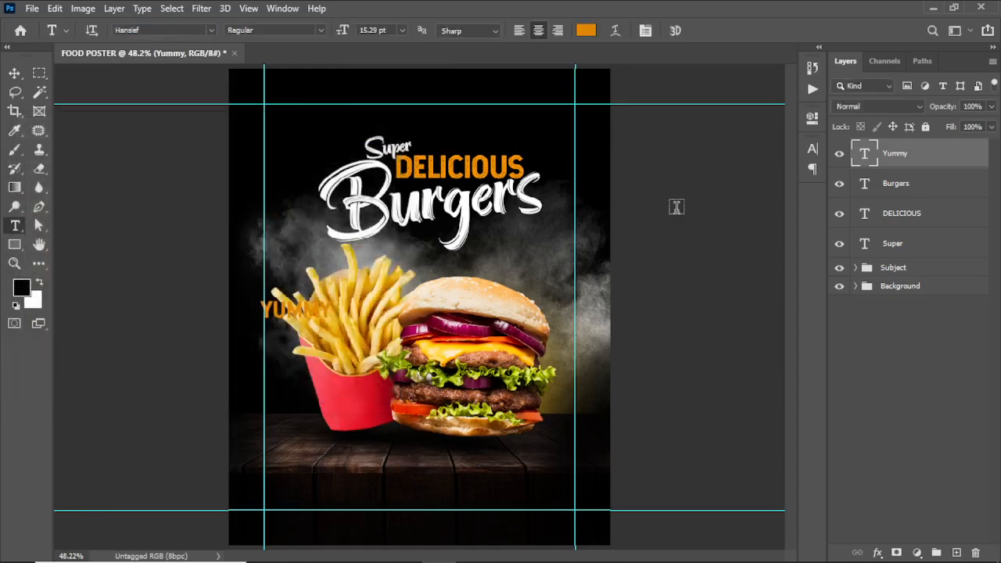
- Move the Yummy text beneath the end of Burgers and rotate it 15 degrees counterclockwise
{"action": "key", "text": "v"}
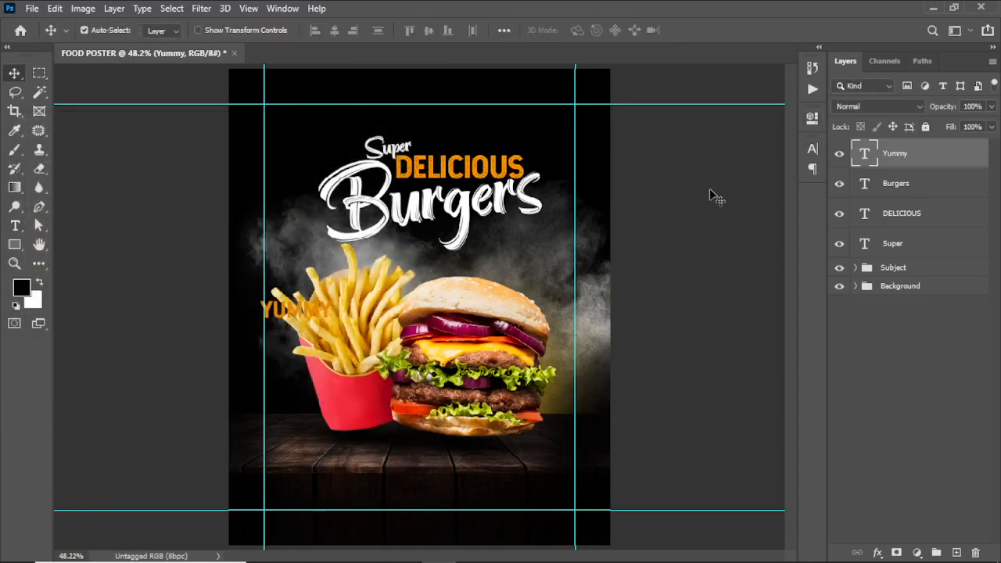
{"action": "left_click_drag", "start_coordinate": [303, 319], "coordinate": [533, 241]}
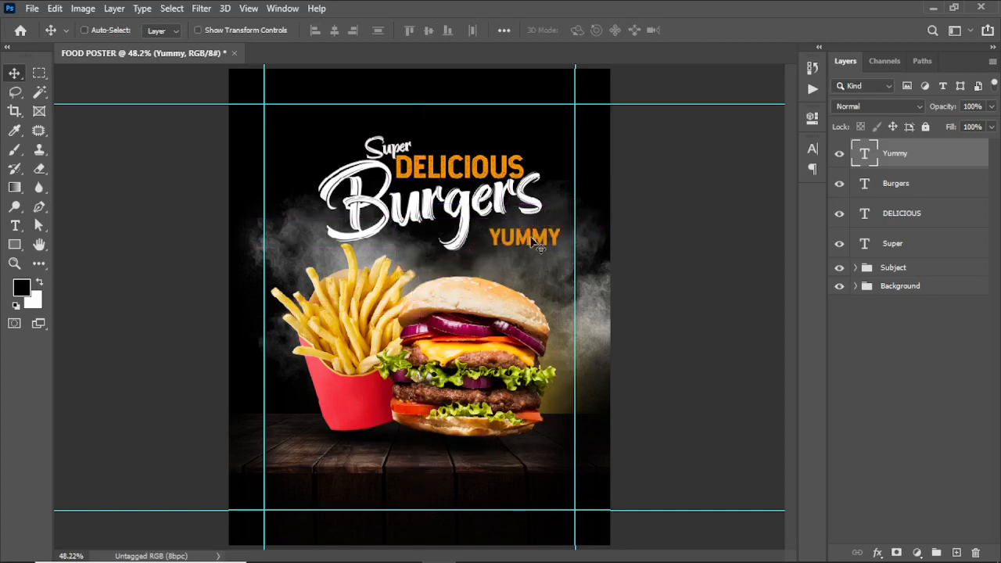
{"action": "key", "text": "ctrl+t"}
{"action": "mouse_move", "coordinate": [570, 225]}
{"action": "left_mouse_down"}
{"action": "mouse_move", "coordinate": [570, 199]}
{"action": "mouse_move", "coordinate": [556, 220]}
{"action": "left_mouse_up"}
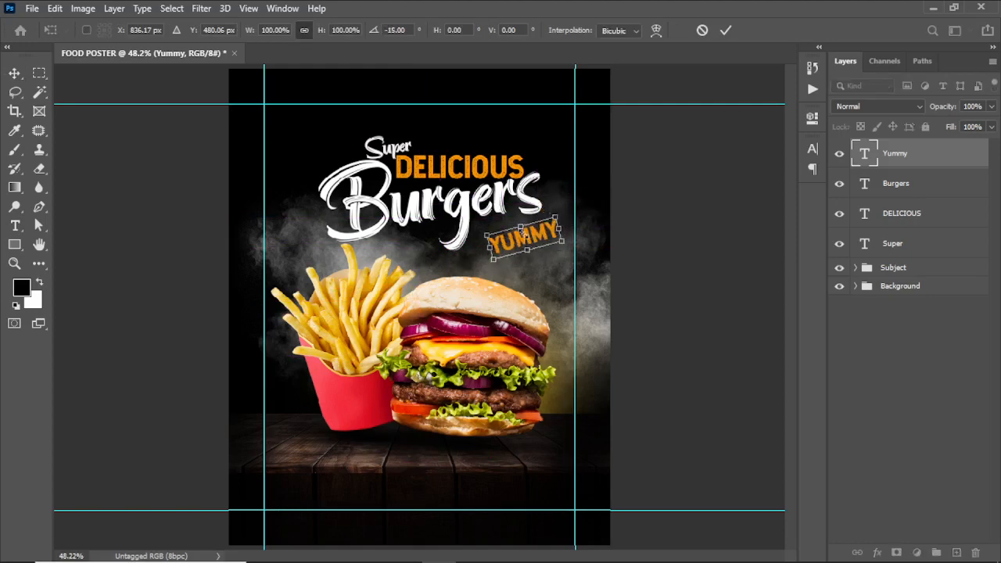
{"action": "mouse_move", "coordinate": [510, 246]}
{"action": "left_mouse_down"}
{"action": "mouse_move", "coordinate": [438, 245]}
{"action": "mouse_move", "coordinate": [500, 244]}
{"action": "left_mouse_up"}
{"action": "left_click", "coordinate": [725, 31]}
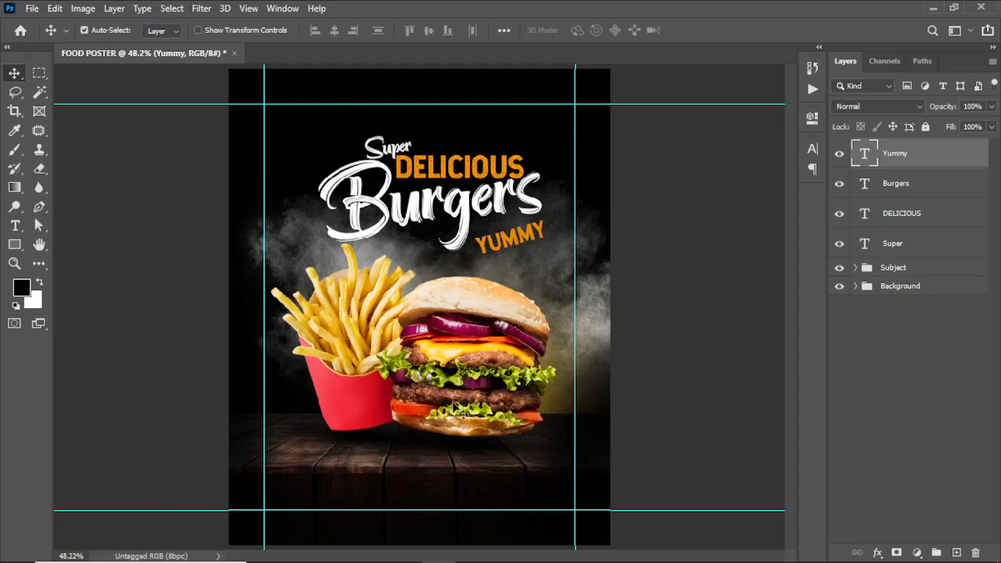
- Place the Brush image from the Food poster folder, scale it to about 12.3% and move it over YUMMY
{"action": "mouse_move", "coordinate": [446, 560]}
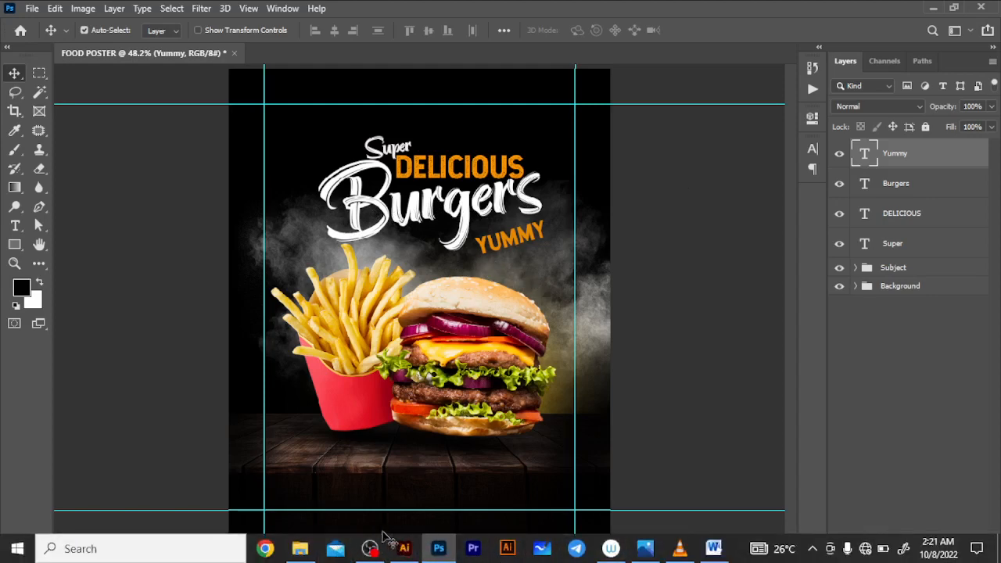
{"action": "left_click", "coordinate": [300, 550]}
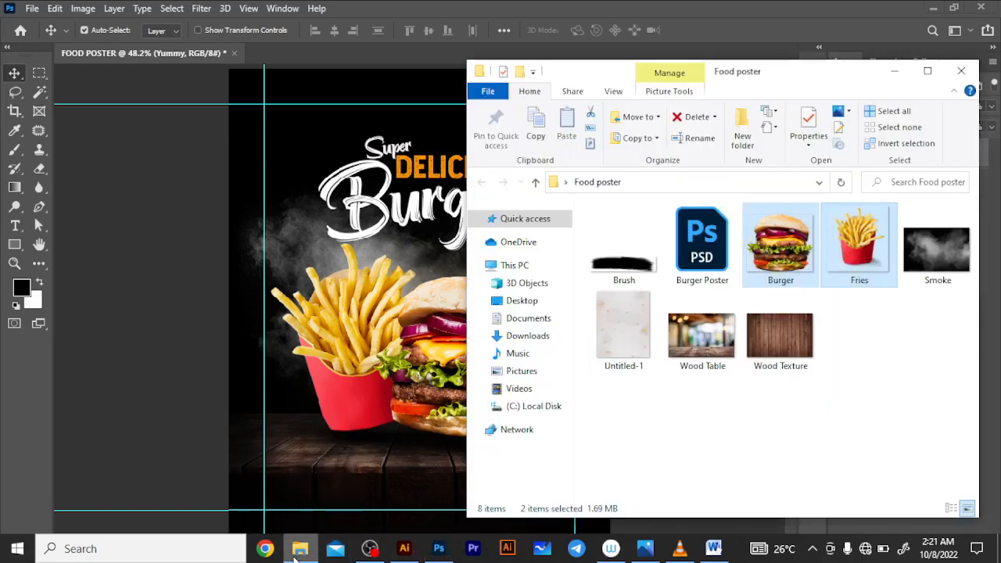
{"action": "mouse_move", "coordinate": [640, 268]}
{"action": "left_mouse_down"}
{"action": "mouse_move", "coordinate": [450, 268]}
{"action": "mouse_move", "coordinate": [458, 262]}
{"action": "mouse_move", "coordinate": [430, 250]}
{"action": "left_mouse_up"}
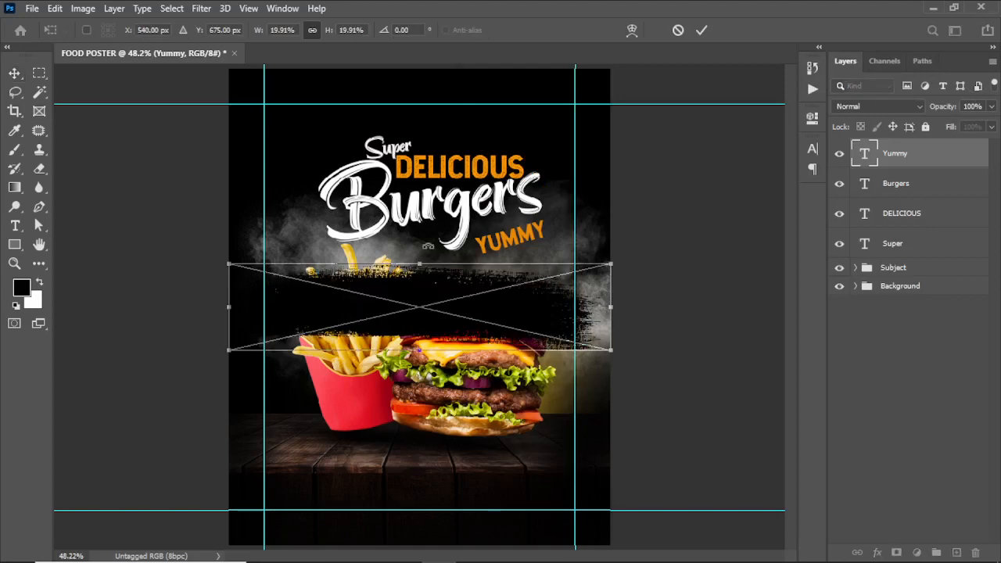
{"action": "left_click_drag", "start_coordinate": [612, 306], "coordinate": [465, 307]}
{"action": "left_click_drag", "start_coordinate": [374, 318], "coordinate": [538, 275]}
- Tilt the brush stroke about 16 degrees counterclockwise, resize it to about 7.1% wide and 11.7% high, and position it over YUMMY
{"action": "mouse_move", "coordinate": [641, 232]}
{"action": "left_mouse_down"}
{"action": "mouse_move", "coordinate": [626, 179]}
{"action": "mouse_move", "coordinate": [588, 166]}
{"action": "left_mouse_up"}
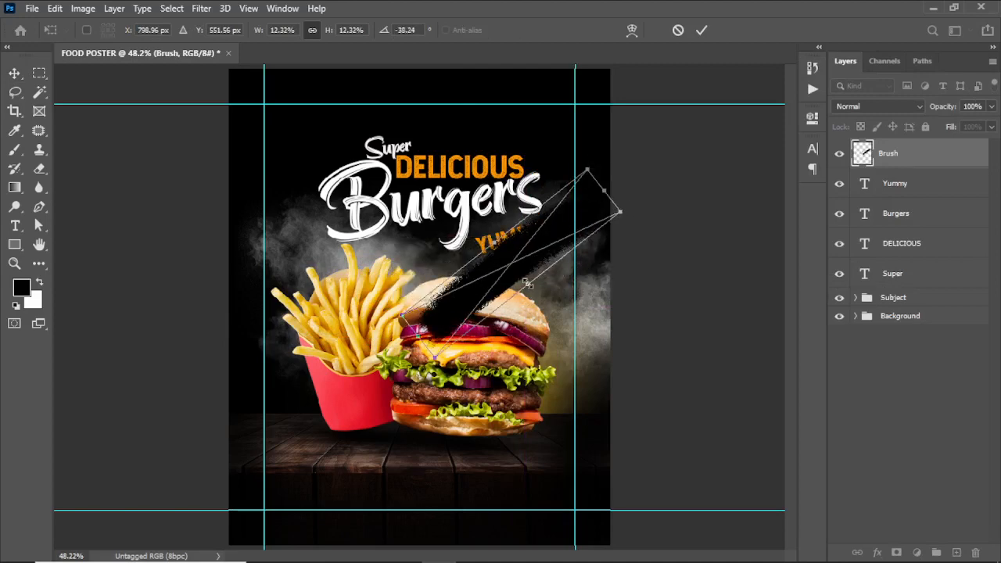
{"action": "left_click_drag", "start_coordinate": [528, 285], "coordinate": [540, 299]}
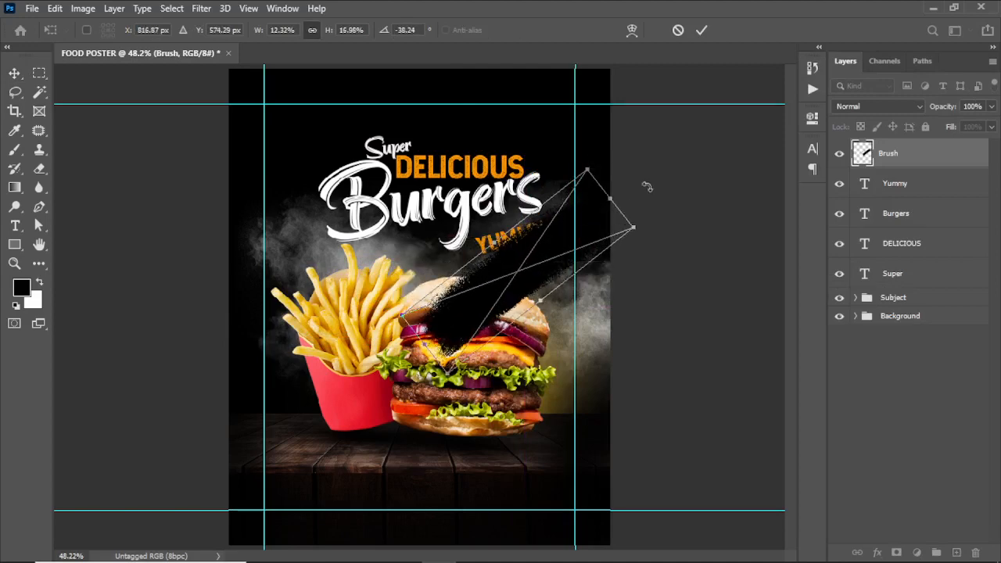
{"action": "mouse_move", "coordinate": [612, 198]}
{"action": "left_mouse_down"}
{"action": "mouse_move", "coordinate": [551, 257]}
{"action": "mouse_move", "coordinate": [512, 274]}
{"action": "mouse_move", "coordinate": [552, 222]}
{"action": "left_mouse_up"}
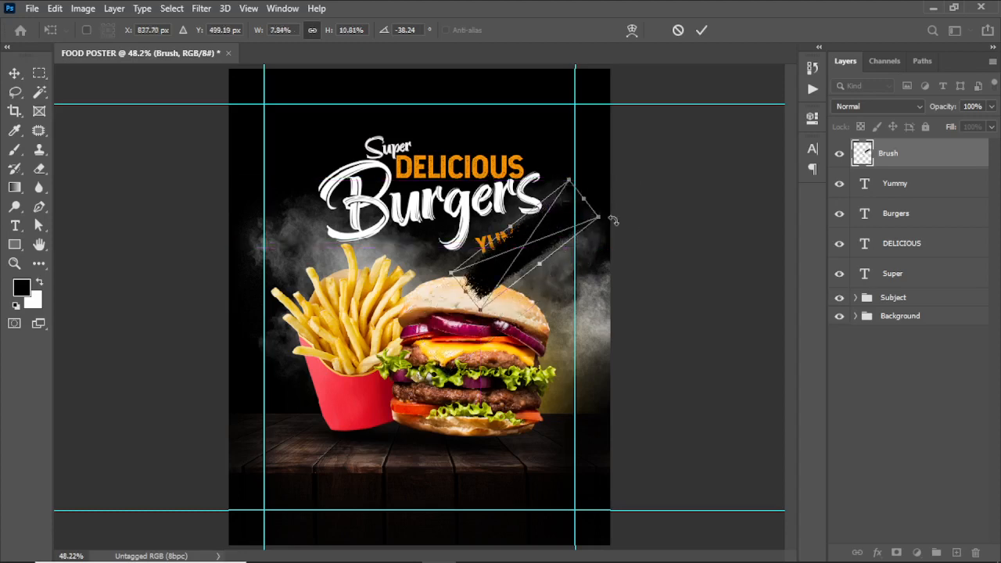
{"action": "left_click_drag", "start_coordinate": [613, 221], "coordinate": [621, 259]}
{"action": "left_click_drag", "start_coordinate": [523, 252], "coordinate": [515, 248]}
{"action": "left_click_drag", "start_coordinate": [590, 220], "coordinate": [575, 224]}
{"action": "mouse_move", "coordinate": [518, 267]}
{"action": "left_mouse_down"}
{"action": "mouse_move", "coordinate": [524, 282]}
{"action": "mouse_move", "coordinate": [523, 251]}
{"action": "left_mouse_up"}
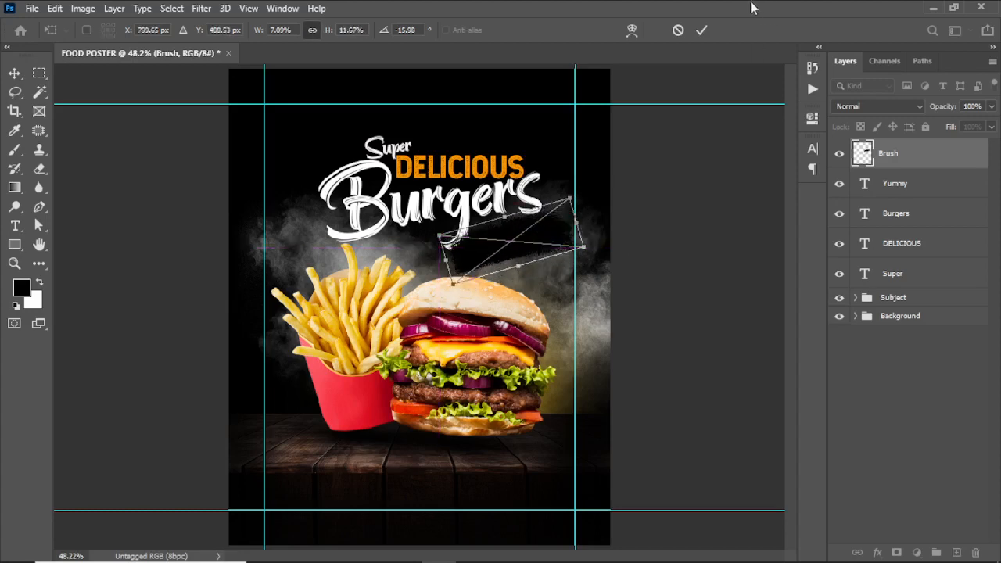
{"action": "left_click", "coordinate": [700, 31]}
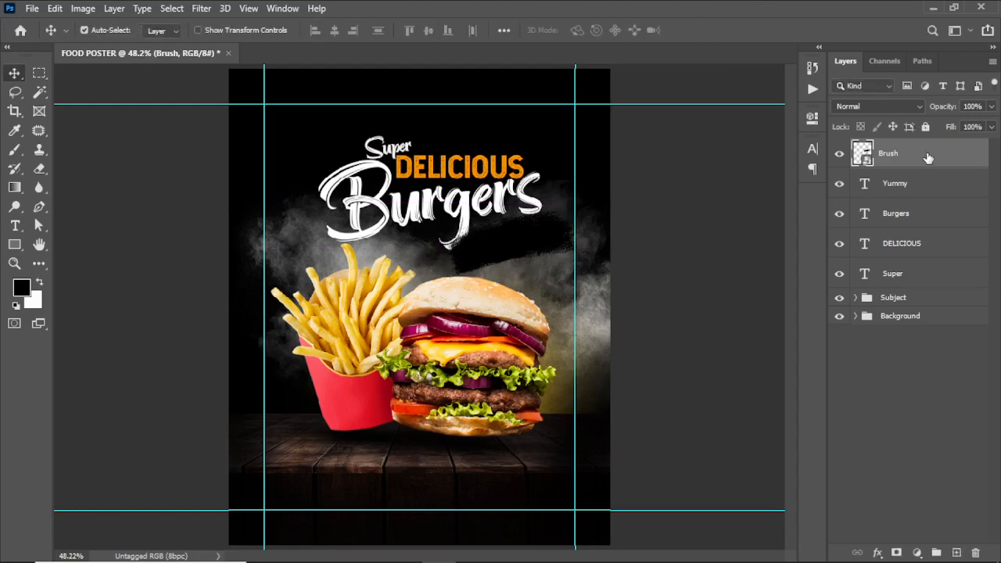
- Reorder the layers so Brush sits directly above DELICIOUS and Yummy lies between Burgers and Brush
{"action": "left_click_drag", "start_coordinate": [928, 159], "coordinate": [924, 221]}
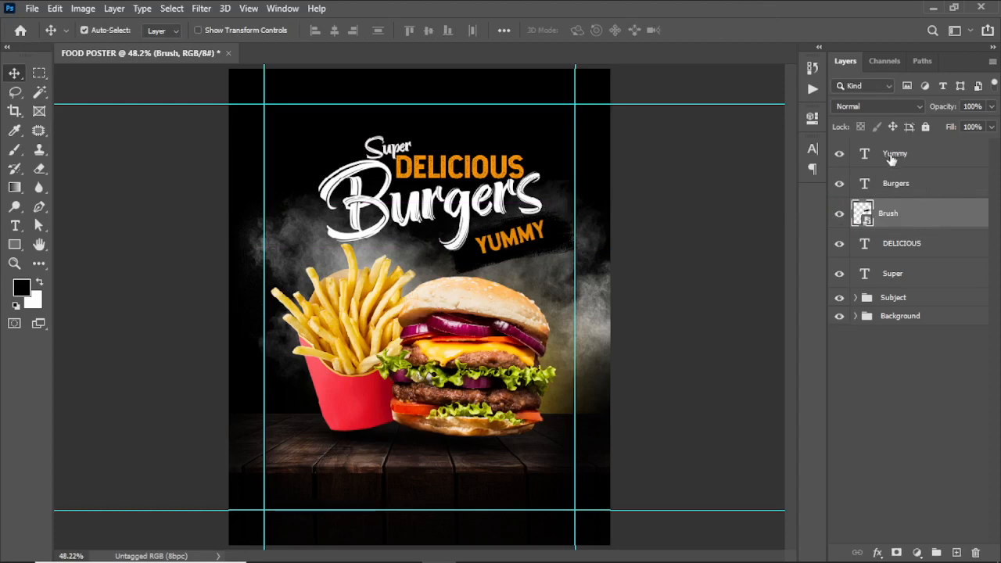
{"action": "left_click_drag", "start_coordinate": [890, 159], "coordinate": [893, 193]}
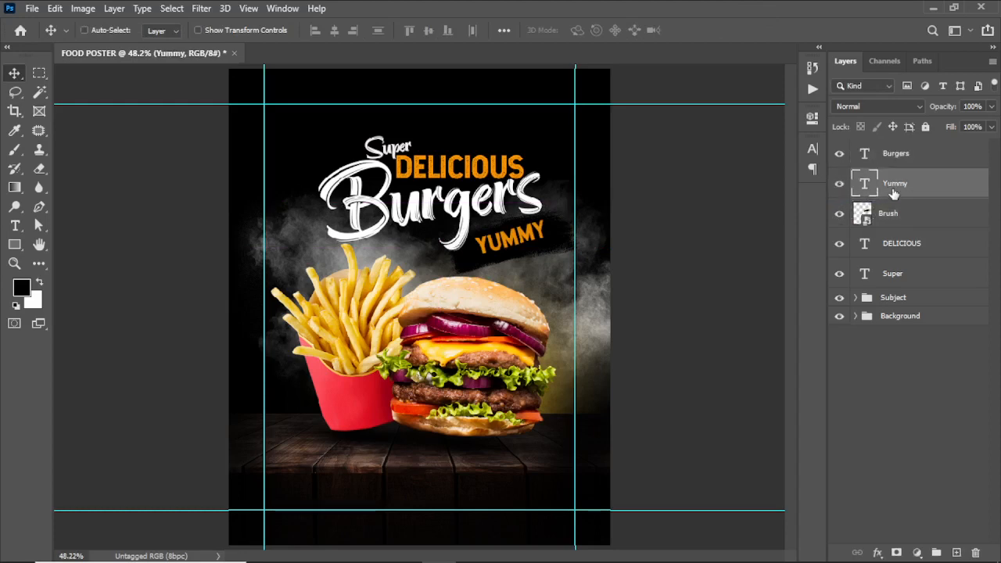
- Enlarge the YUMMY text to about 118.5% and reposition it on the brush stroke beneath the end of Burgers
{"action": "key", "text": "ctrl+t"}
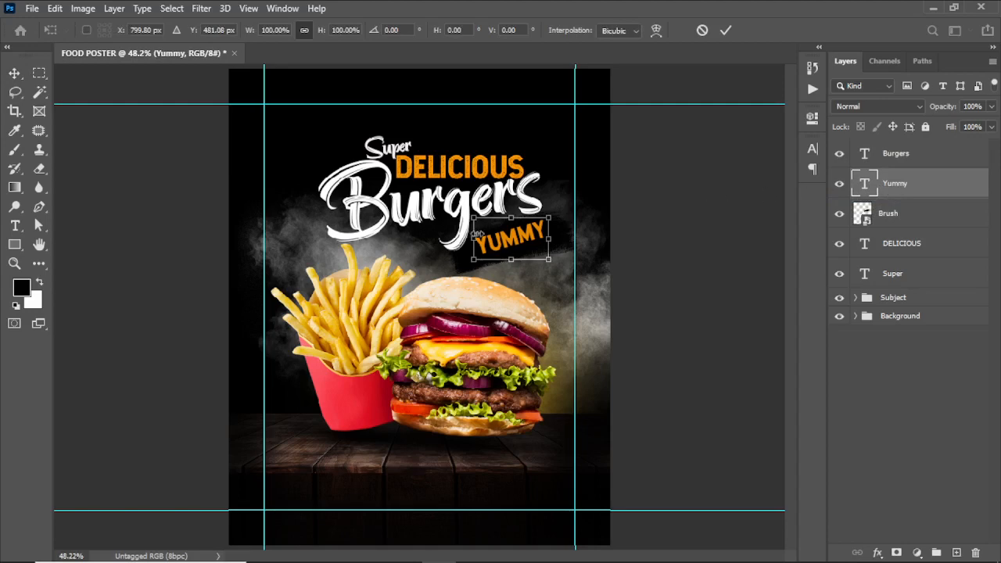
{"action": "left_click_drag", "start_coordinate": [475, 238], "coordinate": [460, 239]}
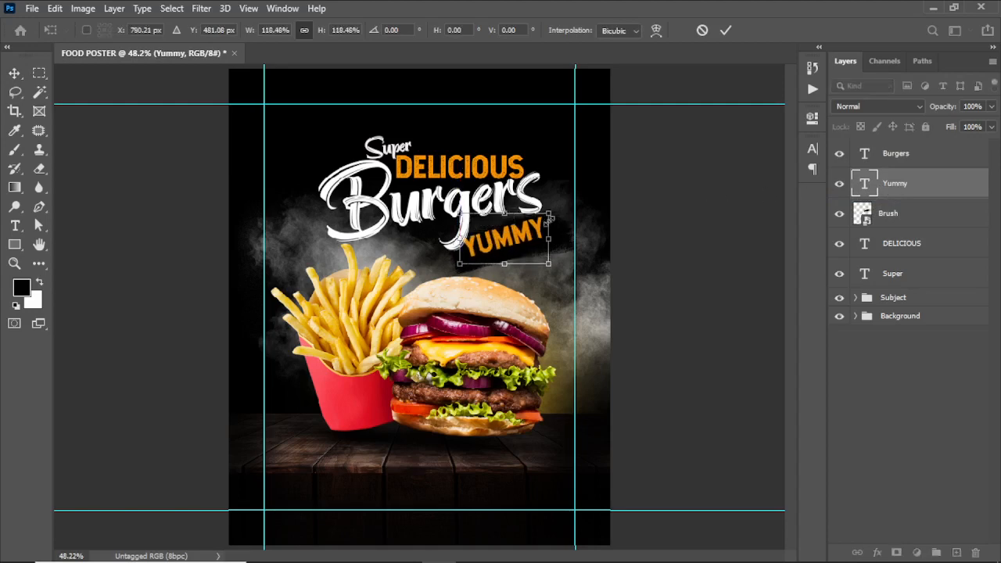
{"action": "left_click_drag", "start_coordinate": [524, 233], "coordinate": [529, 238]}
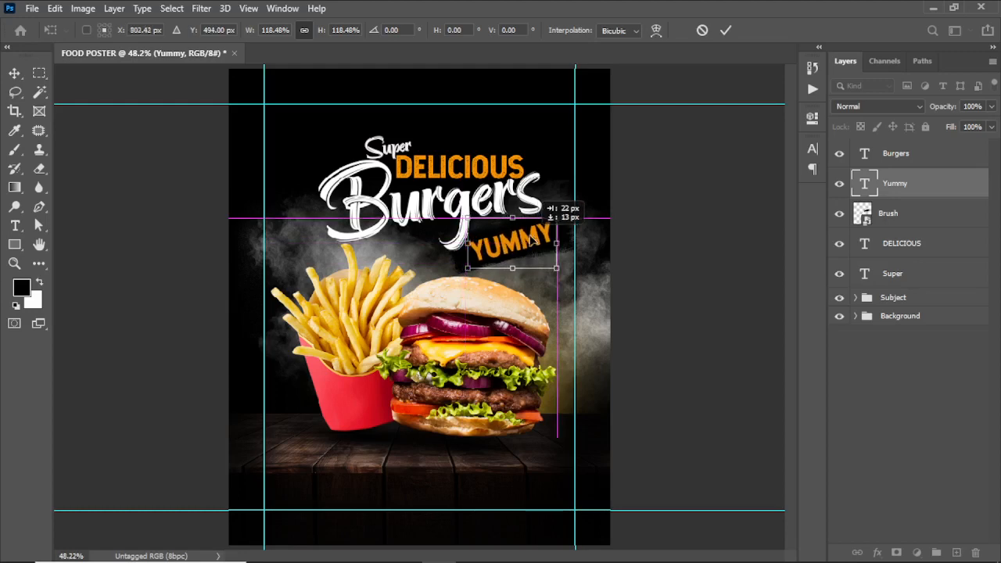
{"action": "left_click_drag", "start_coordinate": [531, 239], "coordinate": [530, 239]}
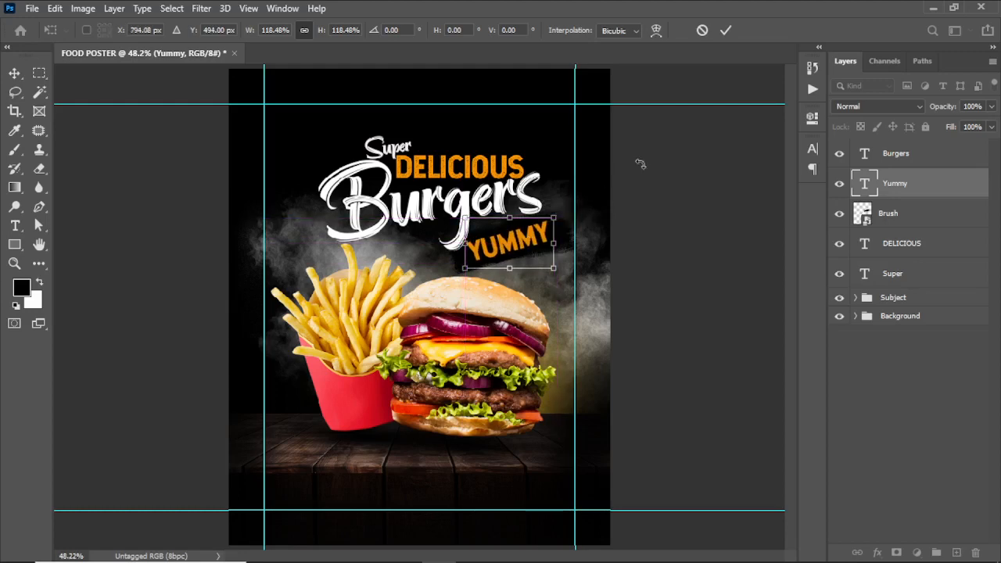
{"action": "left_click", "coordinate": [726, 31]}
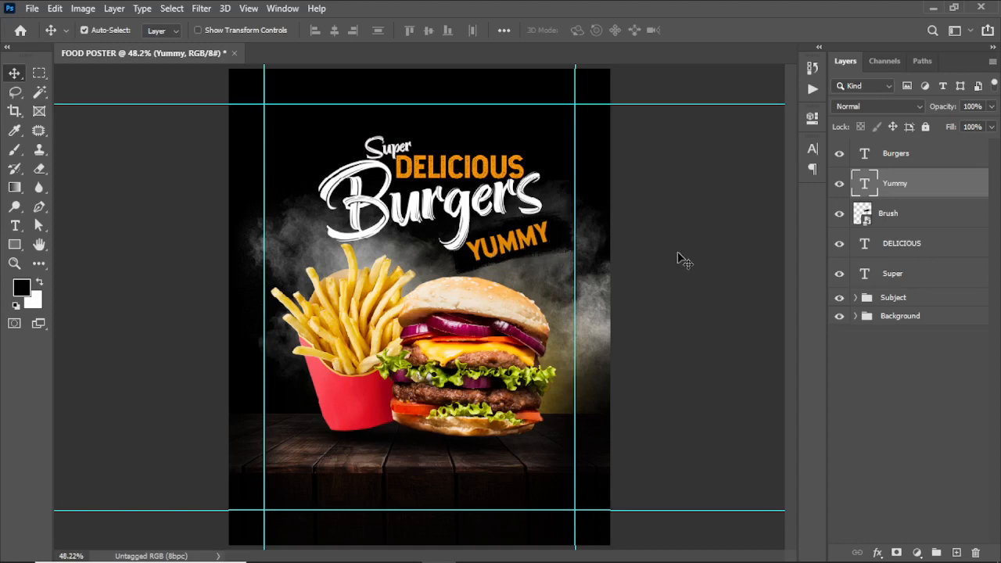
- Apply a Color Overlay to the Brush layer using the orange e98b00 sampled from the DELICIOUS text
{"action": "left_click", "coordinate": [907, 225]}
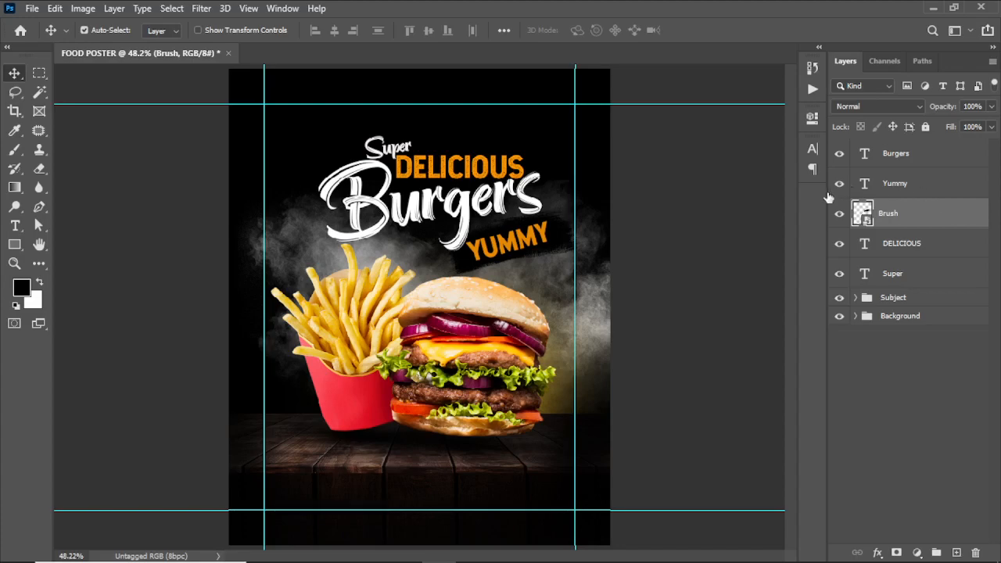
{"action": "left_click", "coordinate": [877, 553]}
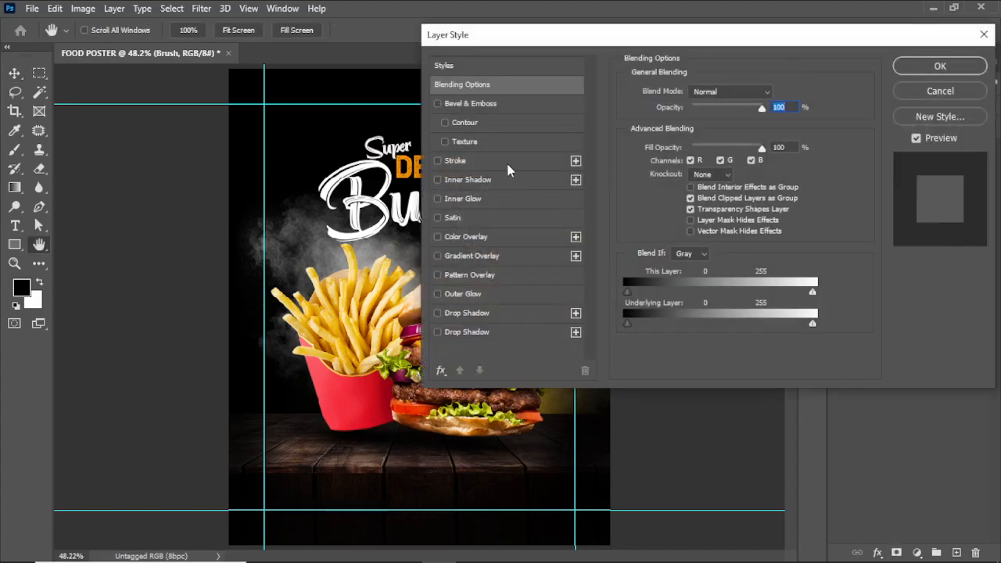
{"action": "left_click_drag", "start_coordinate": [568, 35], "coordinate": [675, 47]}
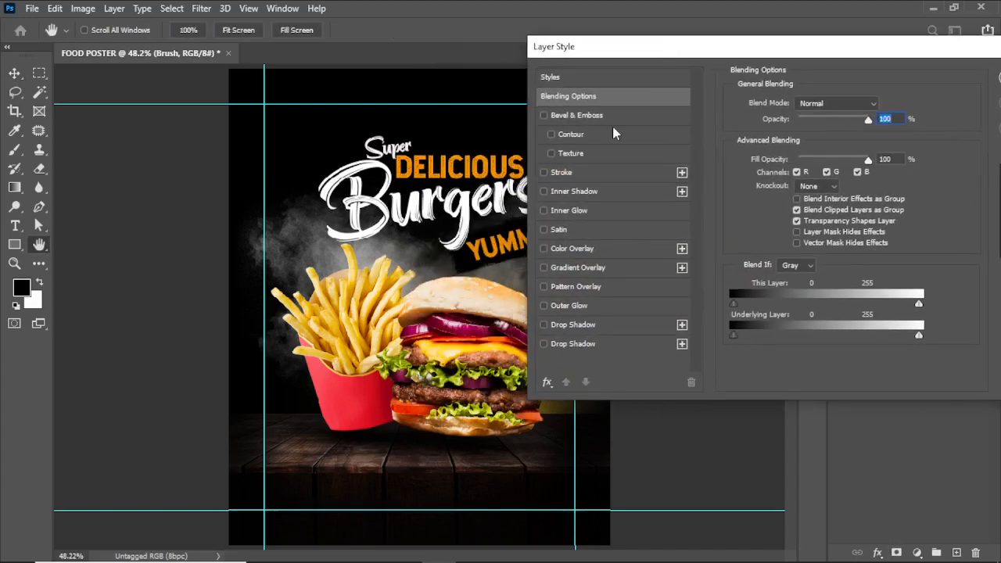
{"action": "left_click", "coordinate": [543, 249]}
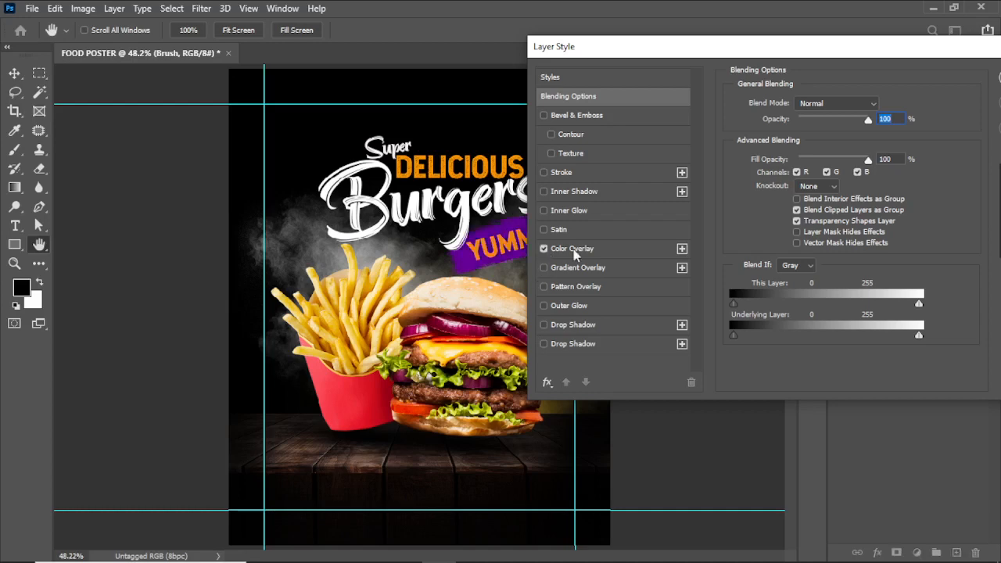
{"action": "left_click", "coordinate": [646, 255]}
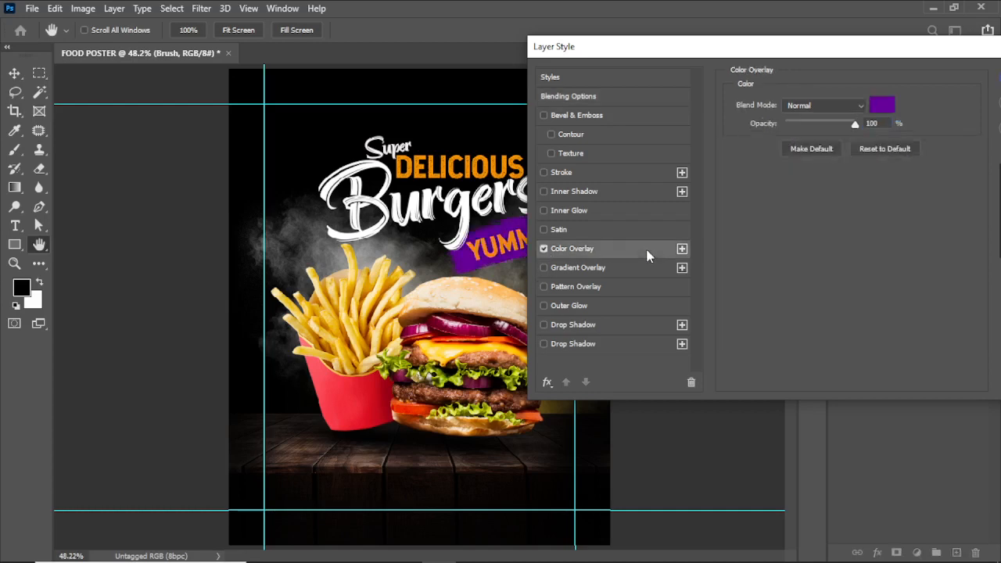
{"action": "left_click", "coordinate": [881, 107]}
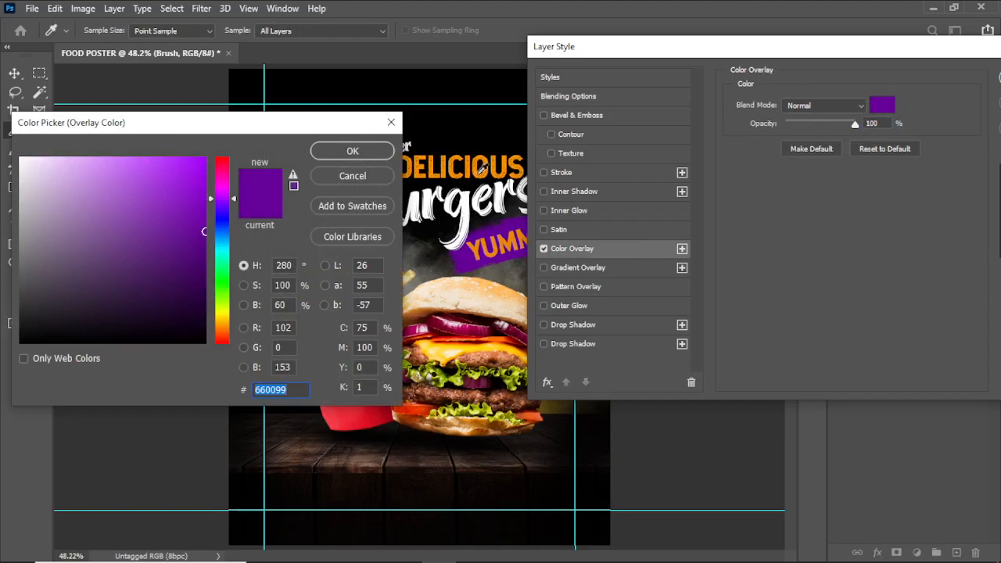
{"action": "left_click", "coordinate": [491, 165]}
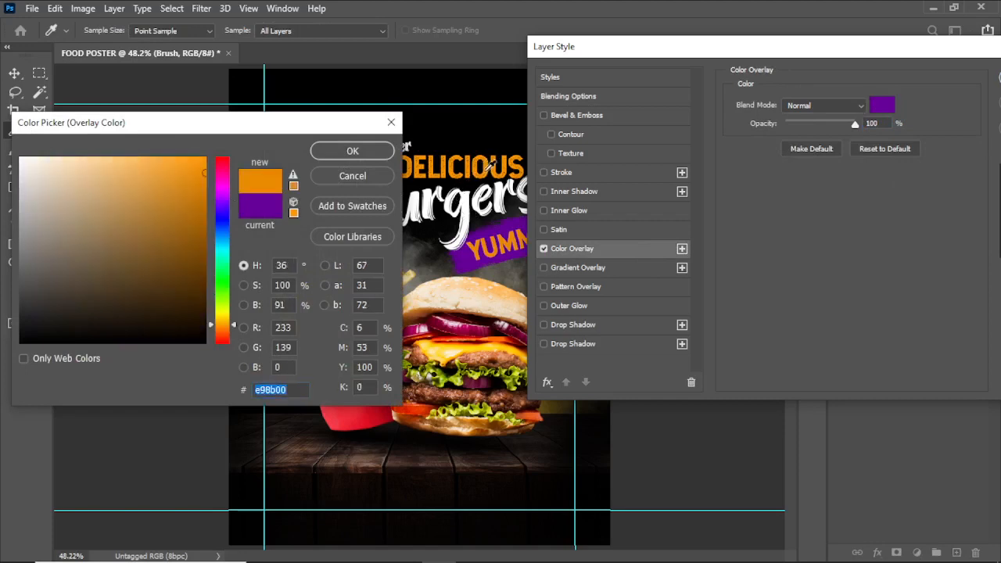
{"action": "left_click", "coordinate": [374, 150]}
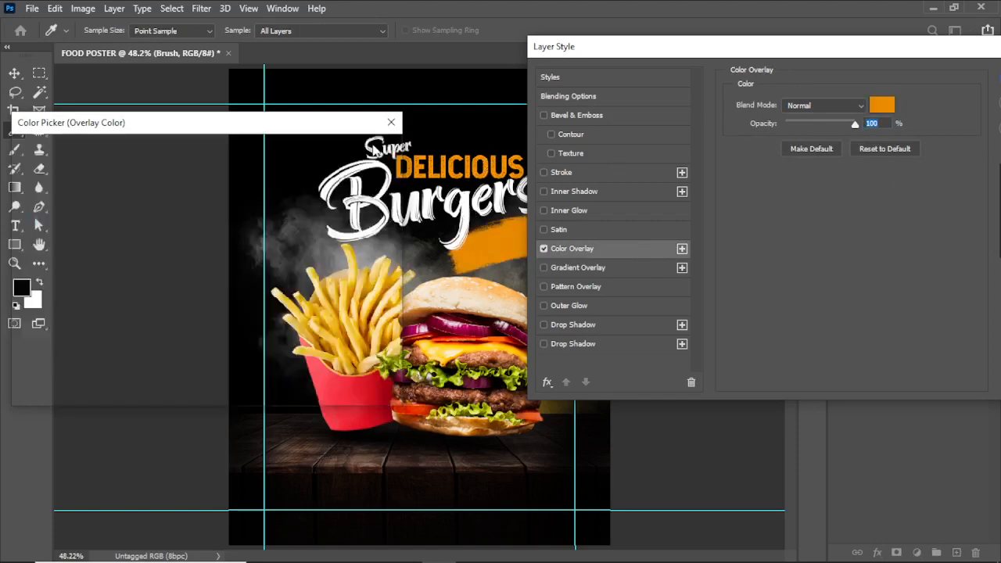
{"action": "left_click_drag", "start_coordinate": [818, 47], "coordinate": [685, 47]}
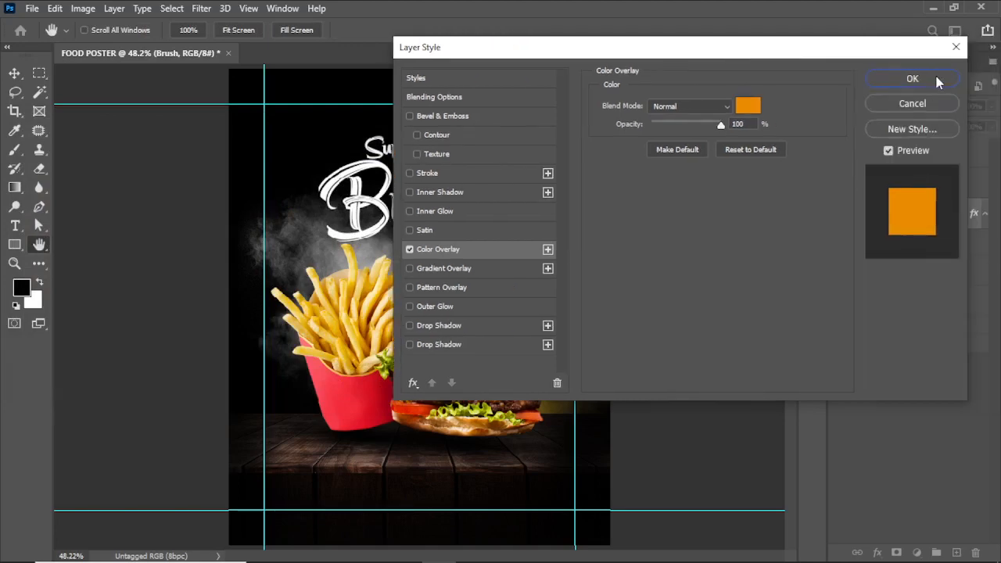
{"action": "left_click", "coordinate": [912, 73]}
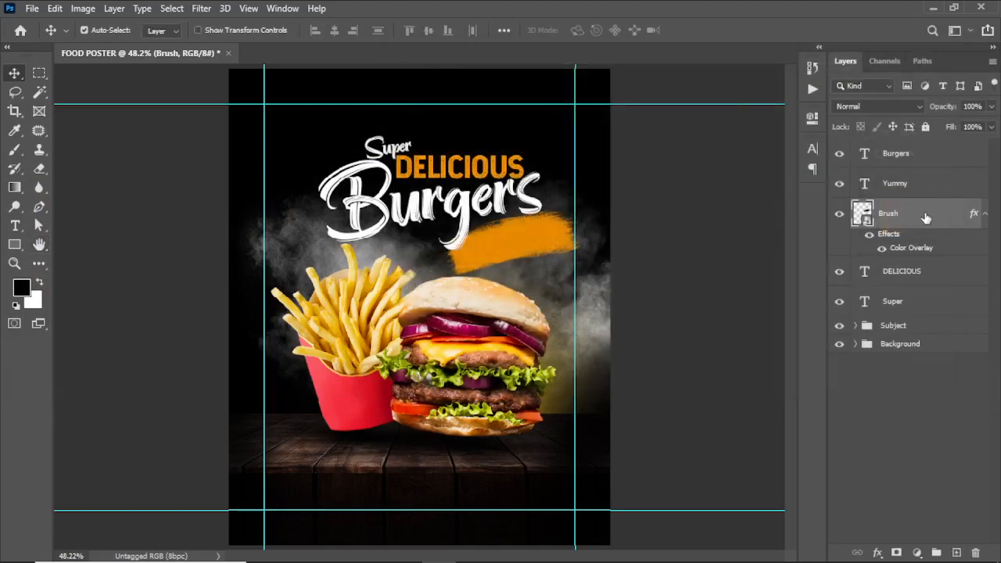
- Recolor the YUMMY text black and scale it to about 114% over the orange brush stroke, then collapse Brush's effects list
{"action": "left_click", "coordinate": [893, 183]}
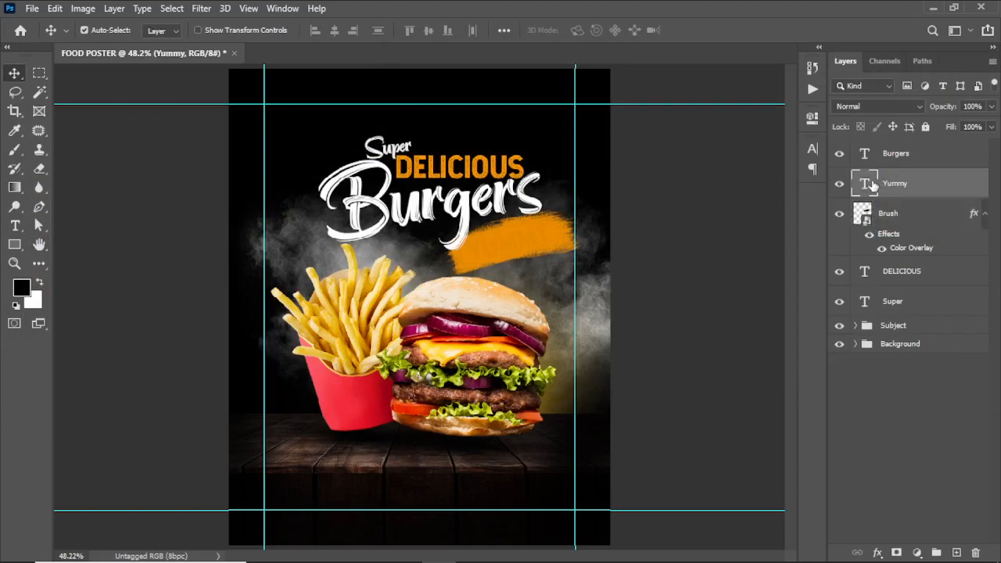
{"action": "key", "text": "alt+BackSpace"}
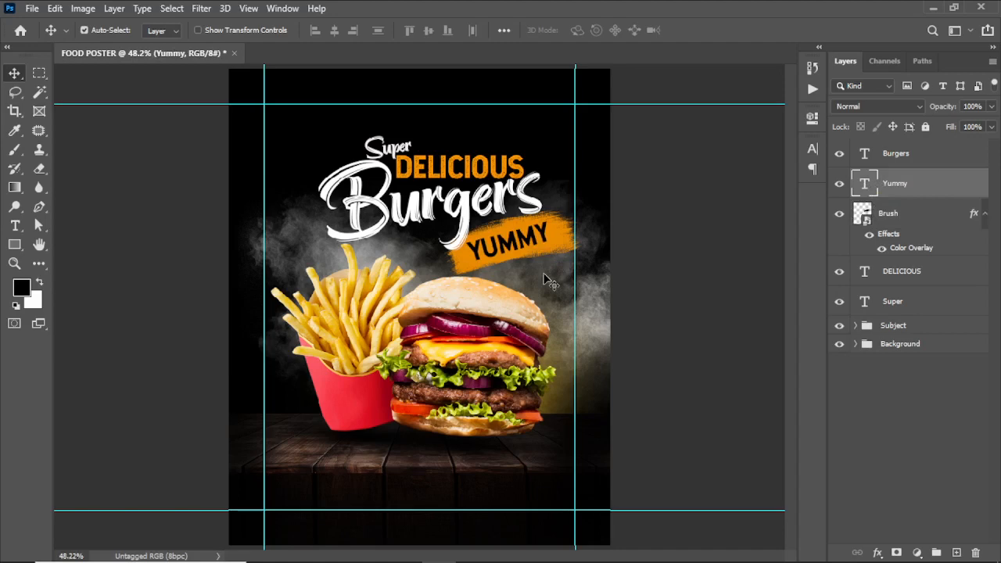
{"action": "key", "text": "ctrl+t"}
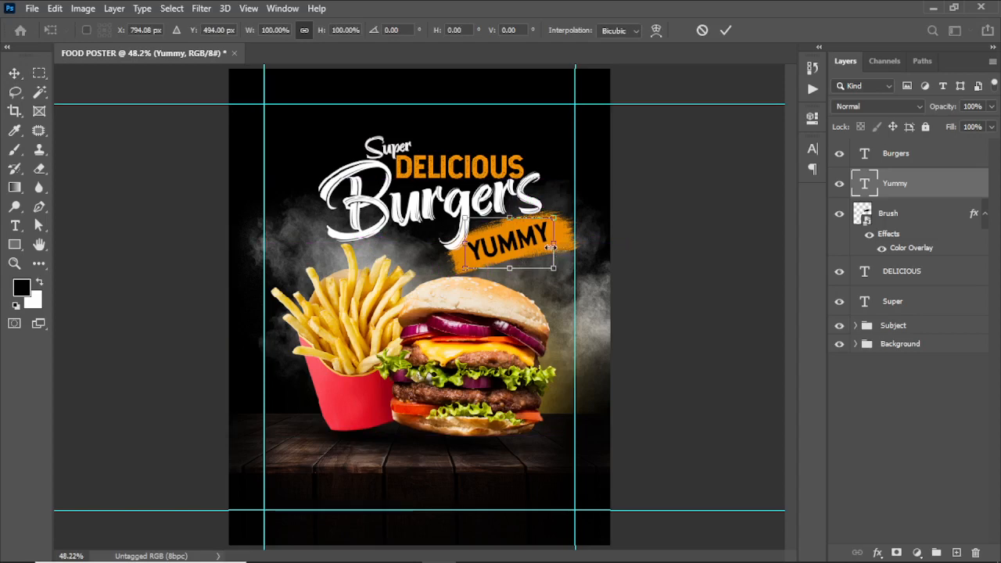
{"action": "mouse_move", "coordinate": [552, 247]}
{"action": "left_mouse_down"}
{"action": "mouse_move", "coordinate": [570, 248]}
{"action": "mouse_move", "coordinate": [533, 243]}
{"action": "left_mouse_up"}
{"action": "key", "text": "ctrl+z"}
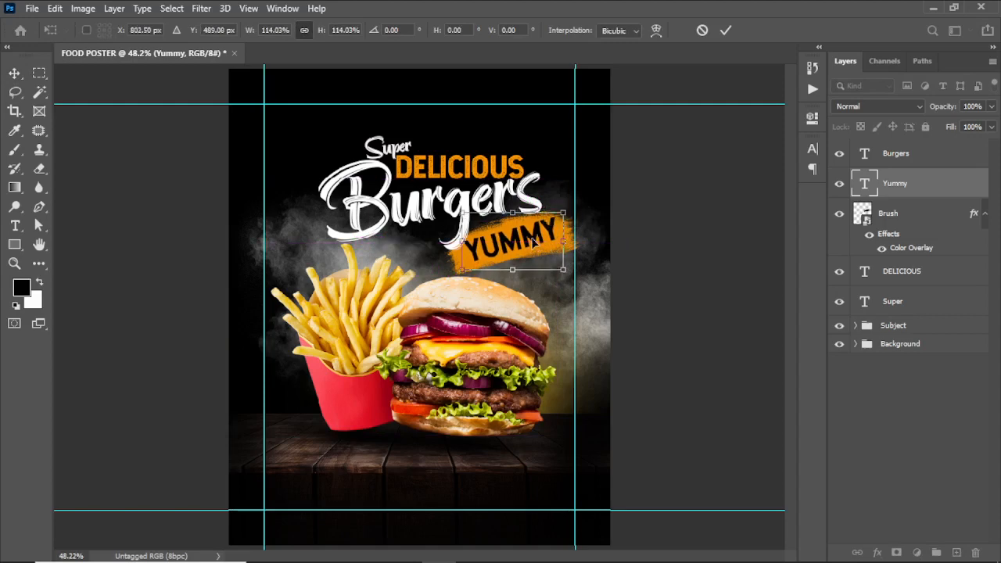
{"action": "left_click", "coordinate": [726, 30]}
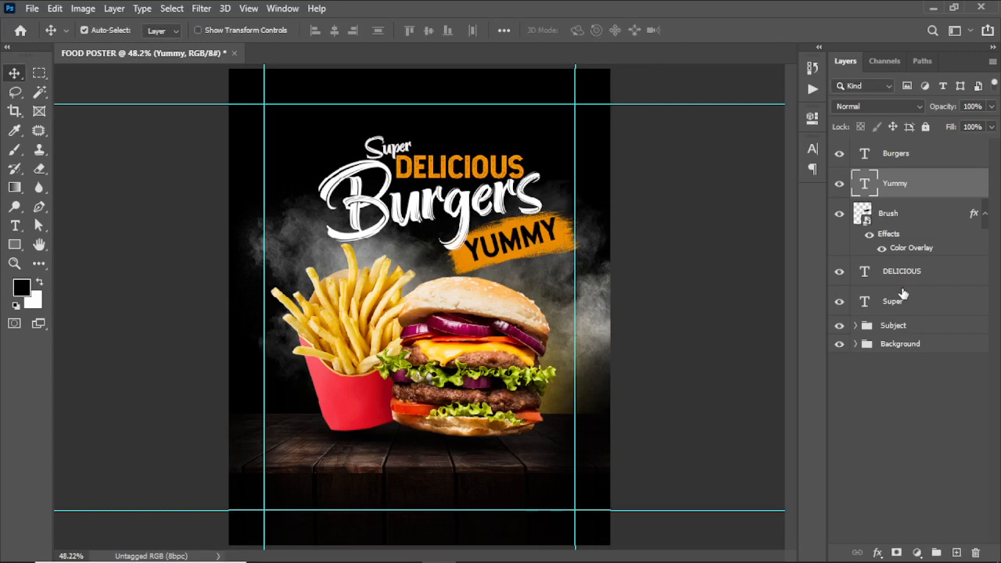
{"action": "left_click", "coordinate": [984, 214]}
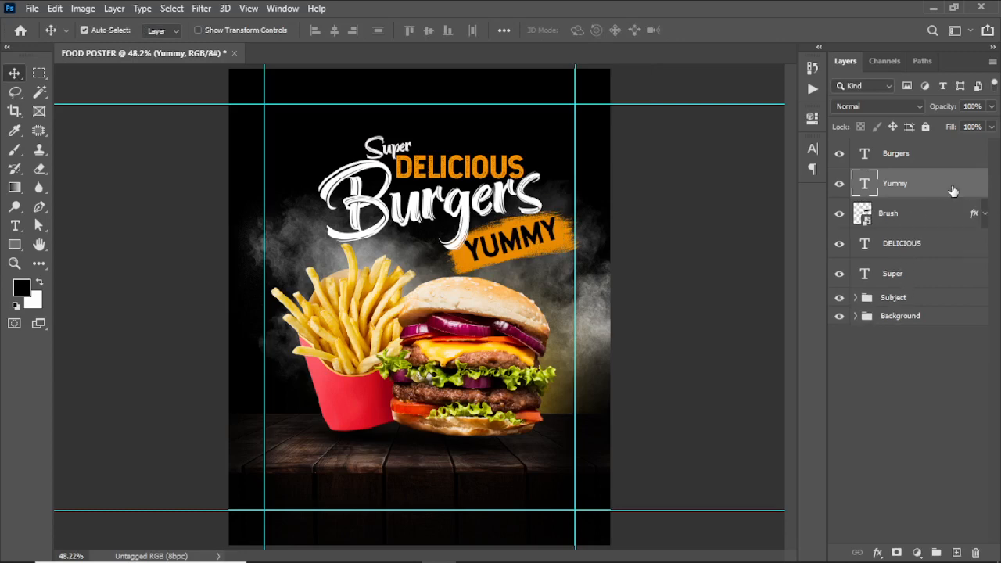
- Nudge the Burgers text slightly sideways to fine-tune its placement between DELICIOUS and the YUMMY stroke
{"action": "left_click", "coordinate": [907, 150]}
{"action": "mouse_move", "coordinate": [478, 209]}
{"action": "left_mouse_down"}
{"action": "mouse_move", "coordinate": [484, 221]}
{"action": "mouse_move", "coordinate": [470, 207]}
{"action": "mouse_move", "coordinate": [474, 216]}
{"action": "left_mouse_up"}
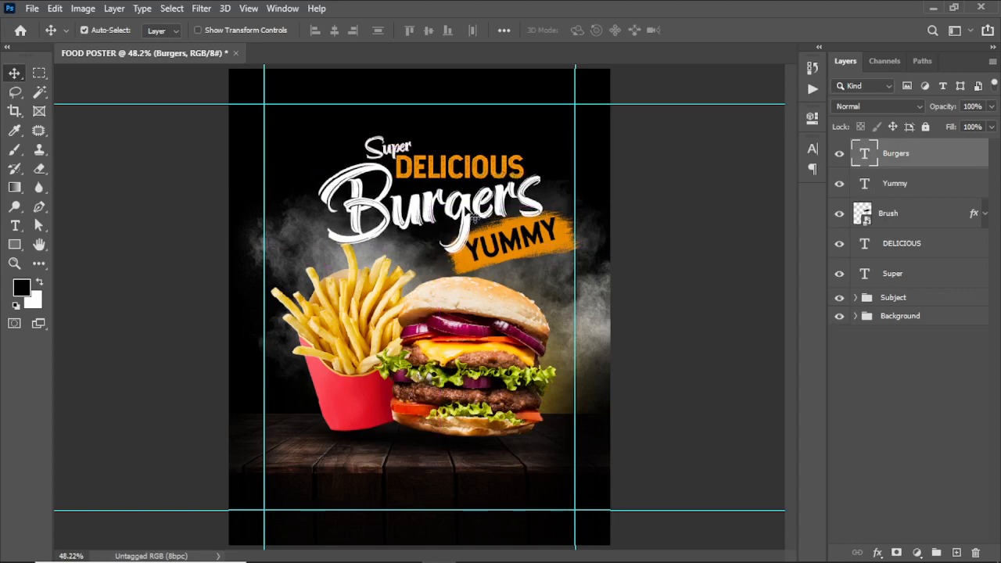
{"action": "key", "text": "Left"}
{"action": "key", "text": "Left"}
{"action": "key", "text": "Left"}
{"action": "key", "text": "Left"}
{"action": "key", "text": "Left"}
{"action": "key", "text": "Left"}
{"action": "key", "text": "Left"}
{"action": "key", "text": "Left"}
{"action": "key", "text": "Left"}
{"action": "key", "text": "Left"}
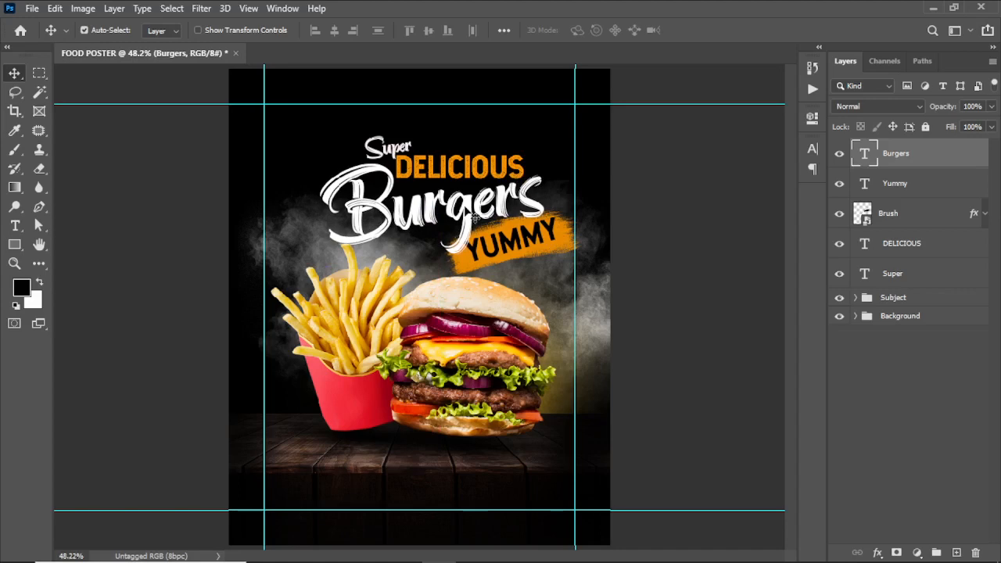
{"action": "key", "text": "Right"}
{"action": "key", "text": "Right"}
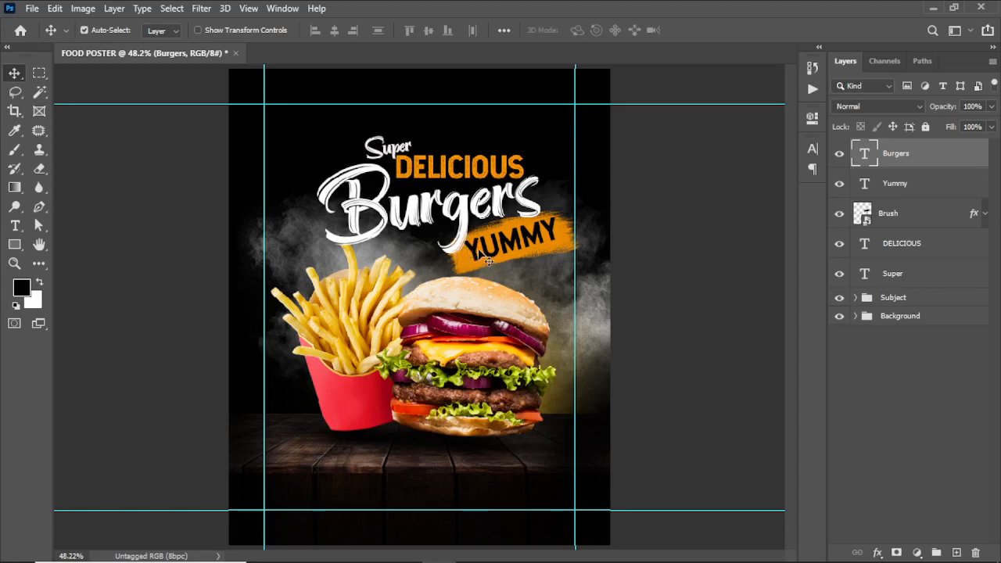
- Add a Multiply drop shadow to the Burgers text with 0% spread, 0 px size and a -135° angle
{"action": "double_click", "coordinate": [971, 158]}
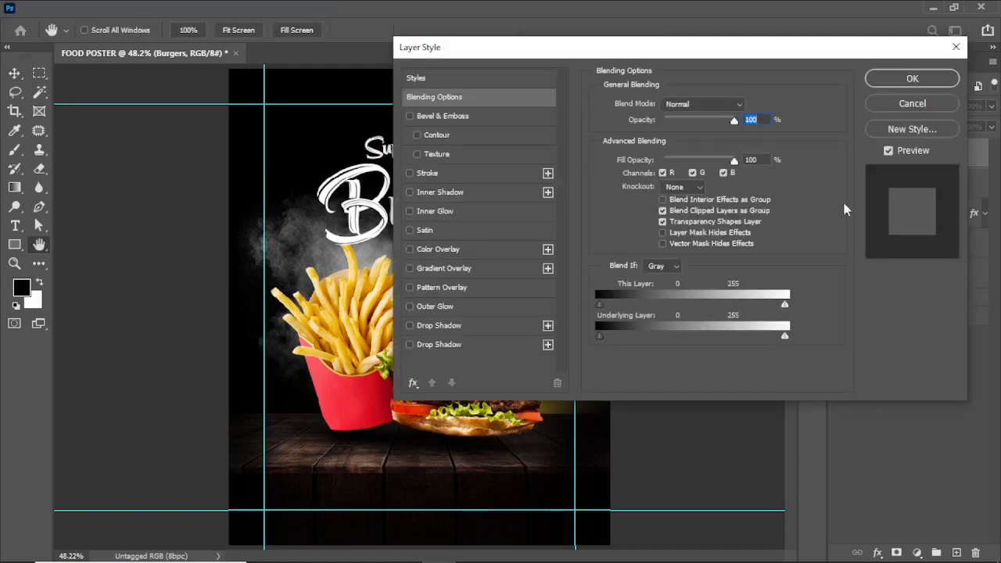
{"action": "left_click", "coordinate": [410, 326]}
{"action": "left_click_drag", "start_coordinate": [644, 45], "coordinate": [856, 14]}
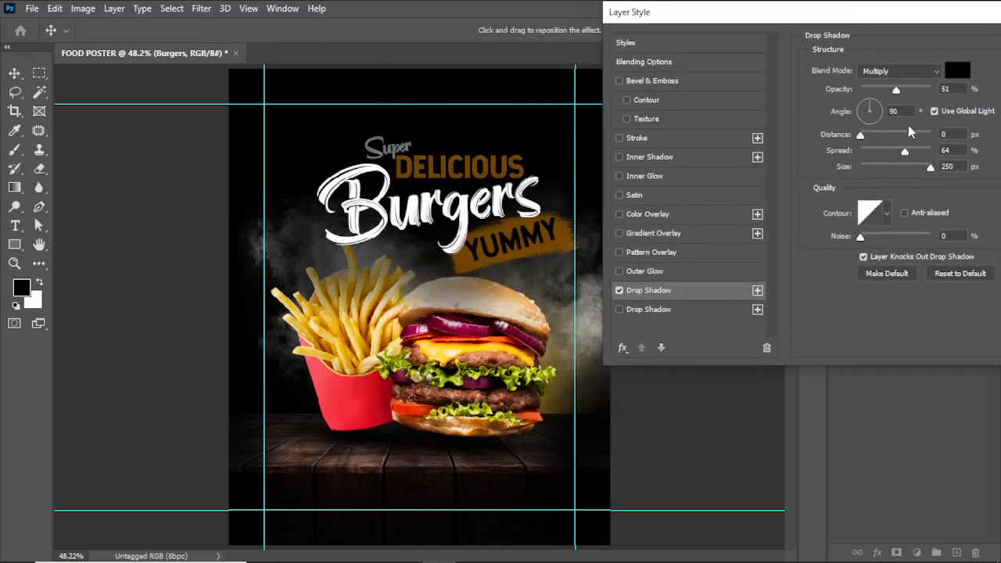
{"action": "left_click_drag", "start_coordinate": [905, 151], "coordinate": [859, 153]}
{"action": "left_click", "coordinate": [859, 152]}
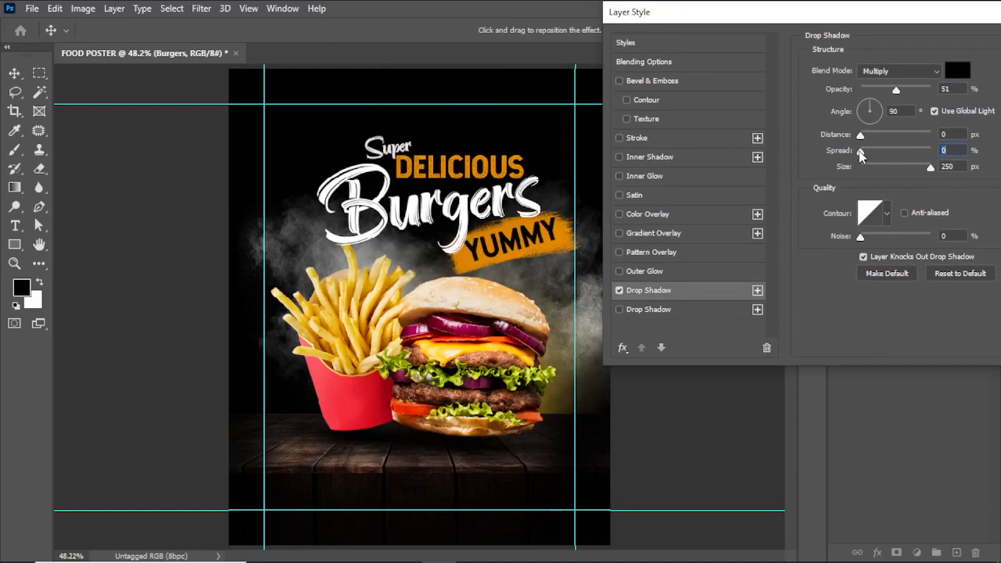
{"action": "left_click_drag", "start_coordinate": [932, 168], "coordinate": [873, 154]}
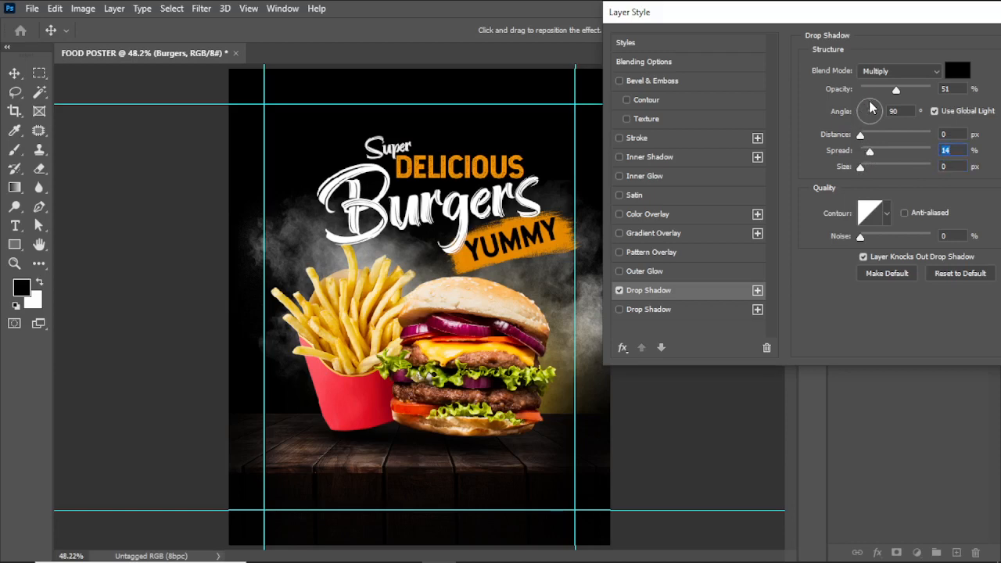
{"action": "left_click_drag", "start_coordinate": [873, 108], "coordinate": [852, 154]}
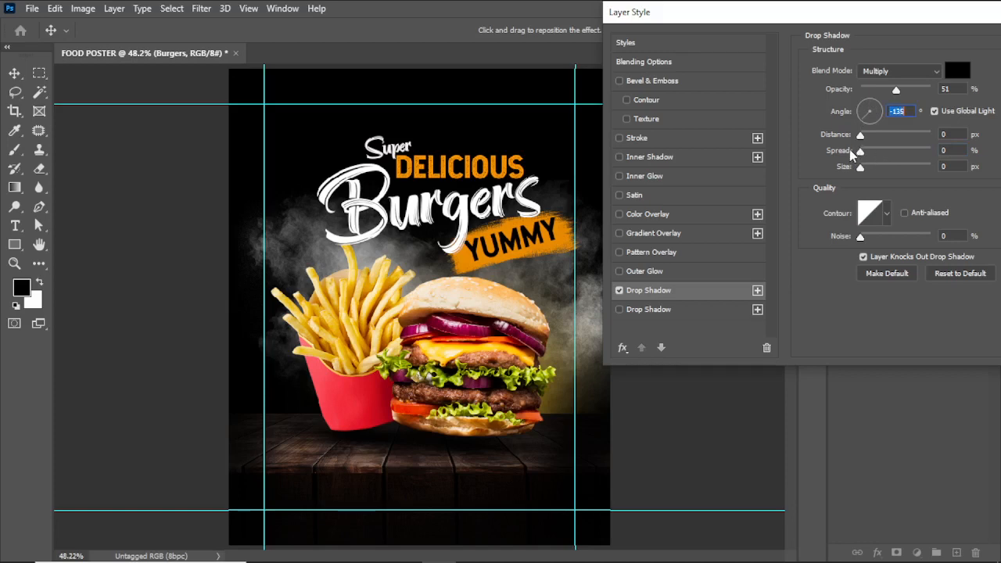
- Set the Burgers drop shadow to 78% opacity, 135° angle, 11 px distance and 24 px size, and collapse the layer's effects list
{"action": "left_click_drag", "start_coordinate": [898, 92], "coordinate": [935, 92]}
{"action": "left_click_drag", "start_coordinate": [861, 136], "coordinate": [875, 172]}
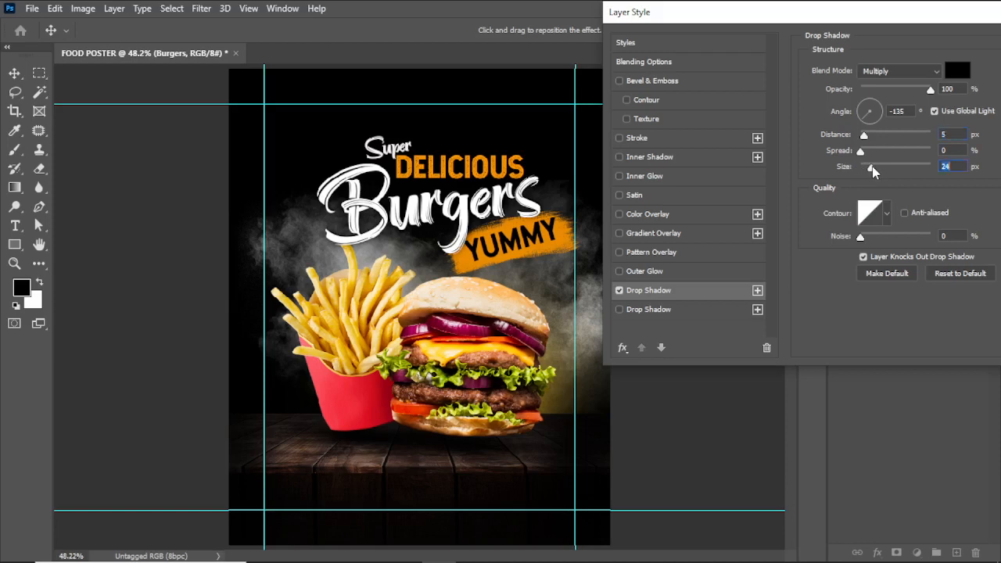
{"action": "left_click_drag", "start_coordinate": [501, 223], "coordinate": [498, 220]}
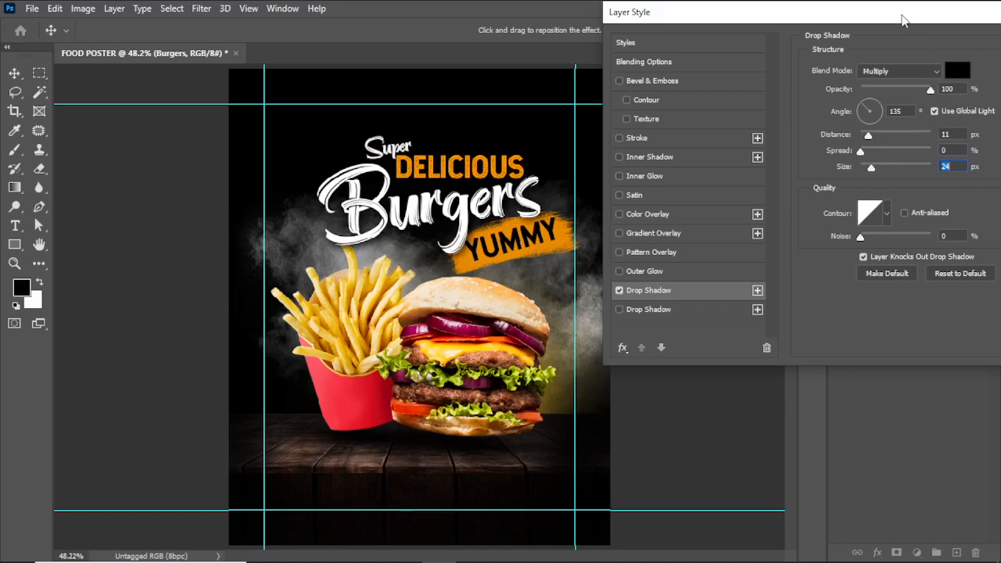
{"action": "left_click_drag", "start_coordinate": [931, 92], "coordinate": [917, 92]}
{"action": "left_click_drag", "start_coordinate": [916, 11], "coordinate": [831, 13]}
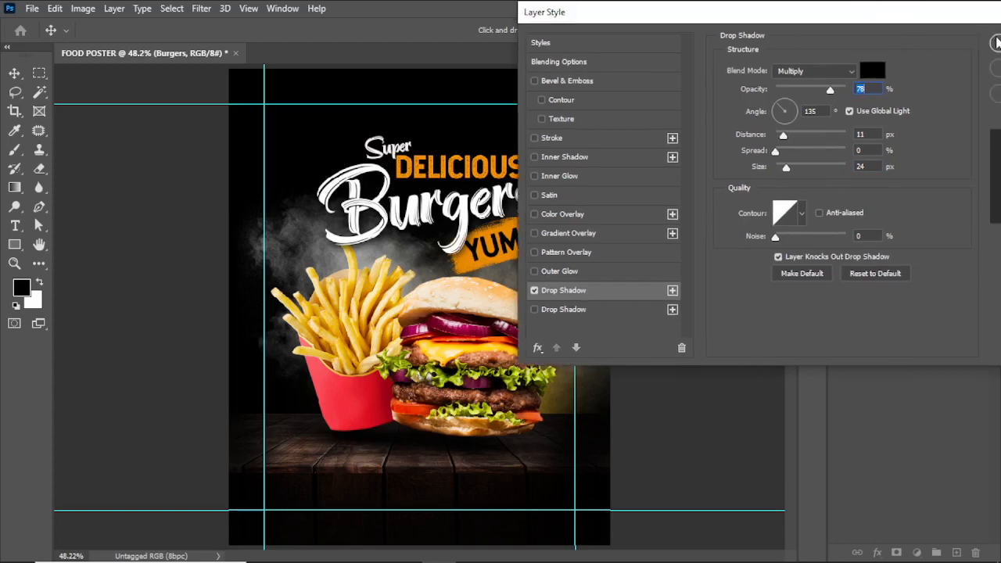
{"action": "key", "text": "Return"}
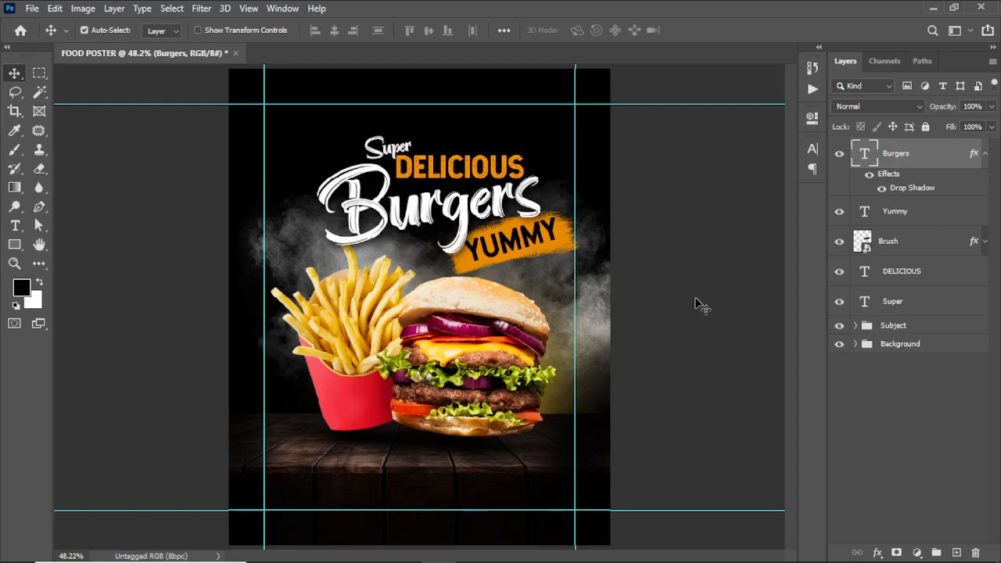
{"action": "left_click", "coordinate": [984, 154]}
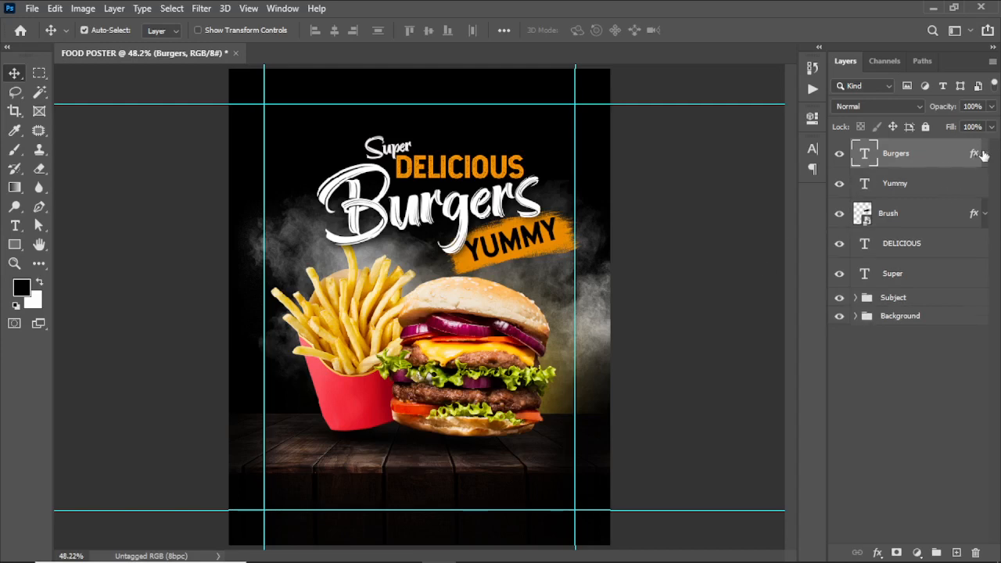
- Group the Burgers, Yummy, Brush, DELICIOUS and Super layers and name the group "main text"
{"action": "left_click", "coordinate": [924, 279], "text": "shift"}
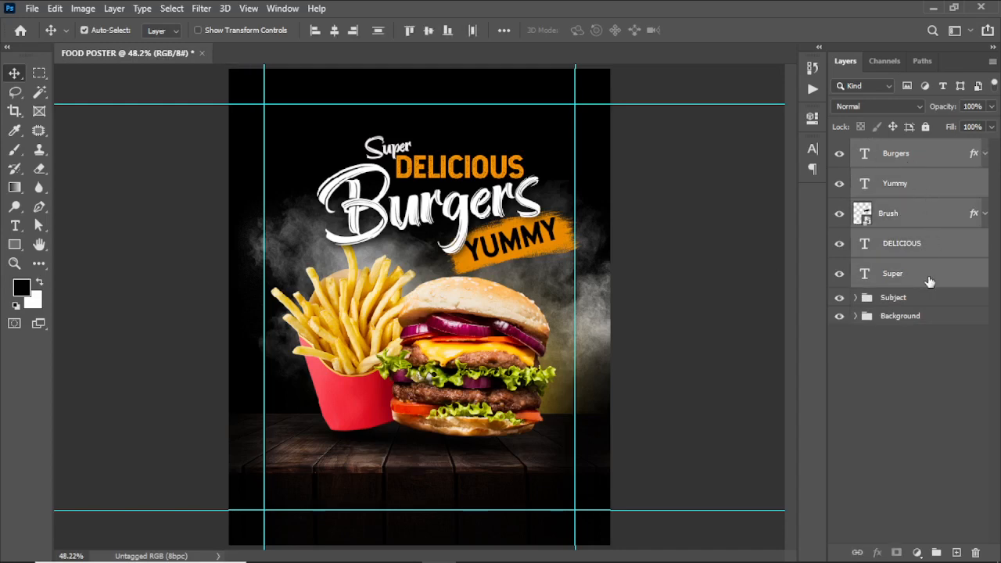
{"action": "key", "text": "ctrl+g"}
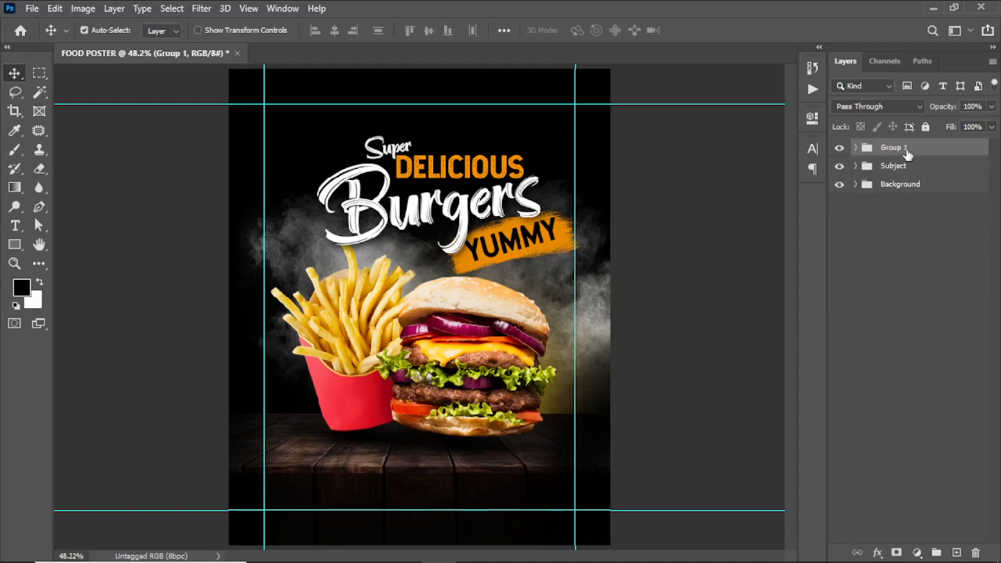
{"action": "double_click", "coordinate": [892, 147]}
{"action": "type", "text": "main text"}
{"action": "key", "text": "Return"}
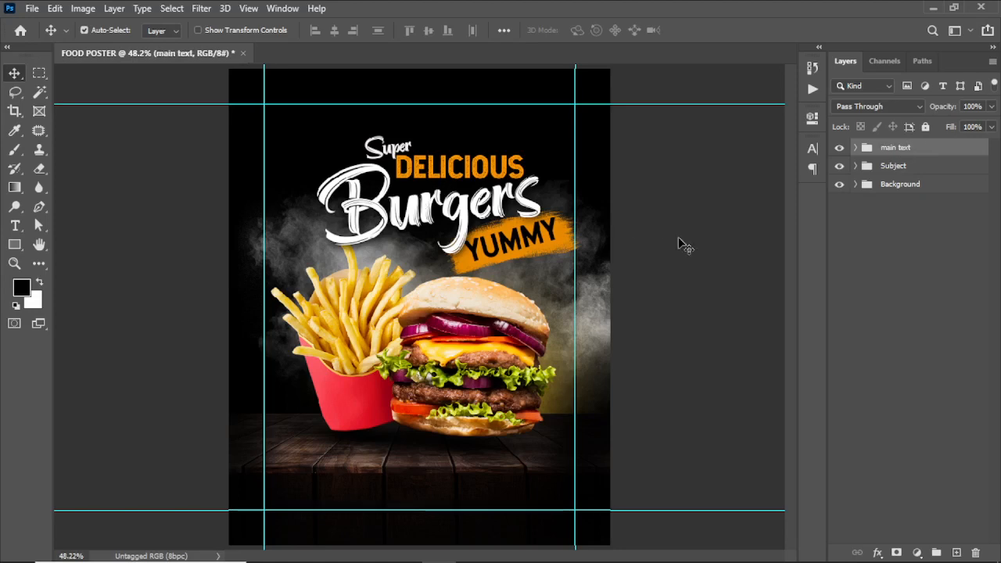
- Center the main text group horizontally on the canvas and move it slightly higher above the burger
{"action": "key", "text": "ctrl+a"}
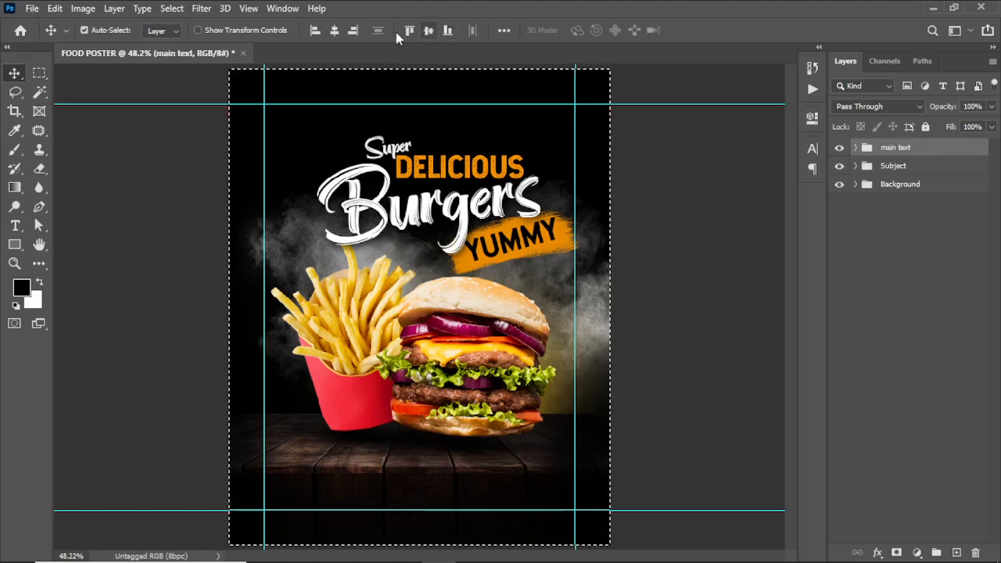
{"action": "left_click", "coordinate": [339, 31]}
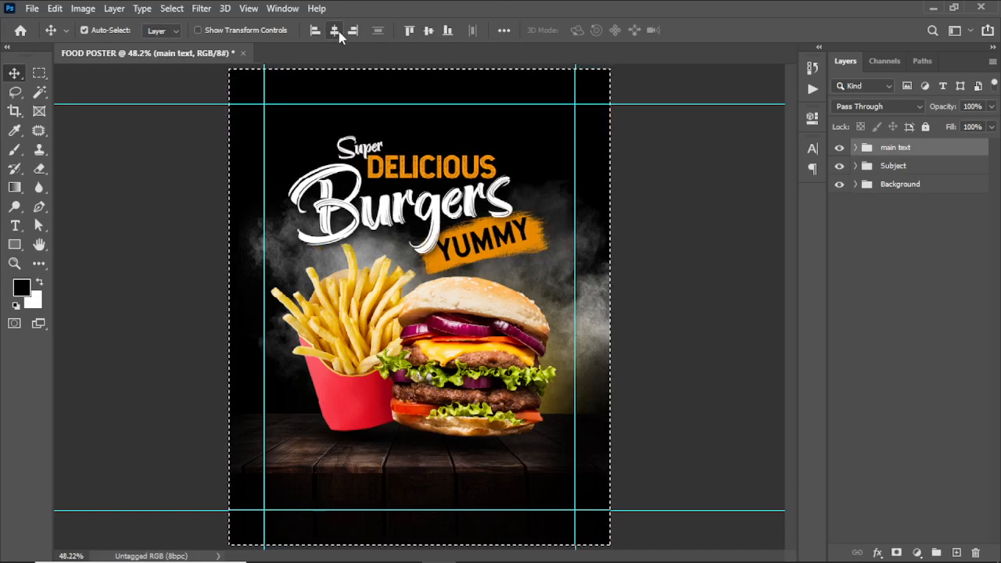
{"action": "key", "text": "ctrl+d"}
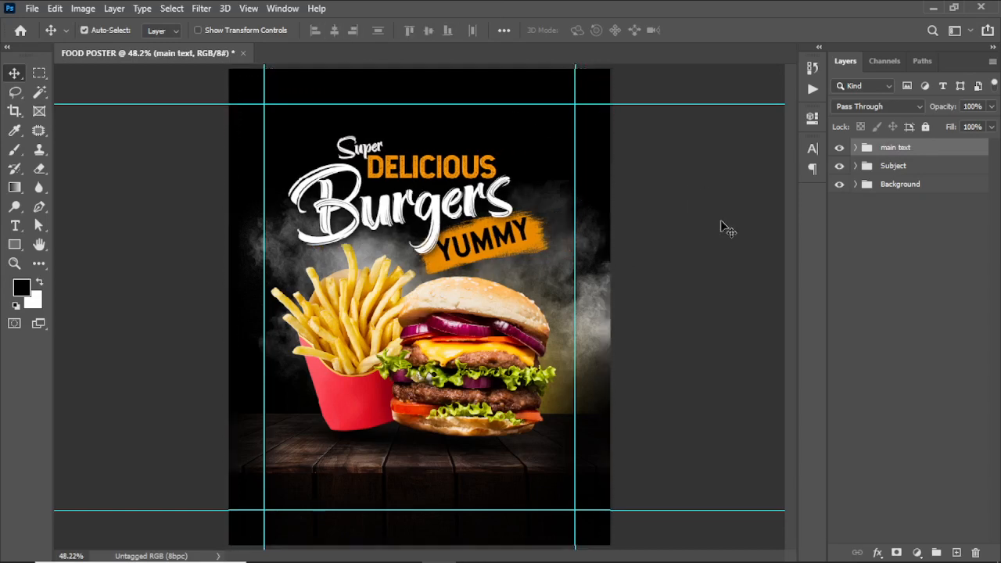
{"action": "mouse_move", "coordinate": [468, 208]}
{"action": "left_mouse_down"}
{"action": "mouse_move", "coordinate": [467, 188]}
{"action": "mouse_move", "coordinate": [458, 197]}
{"action": "left_mouse_up"}
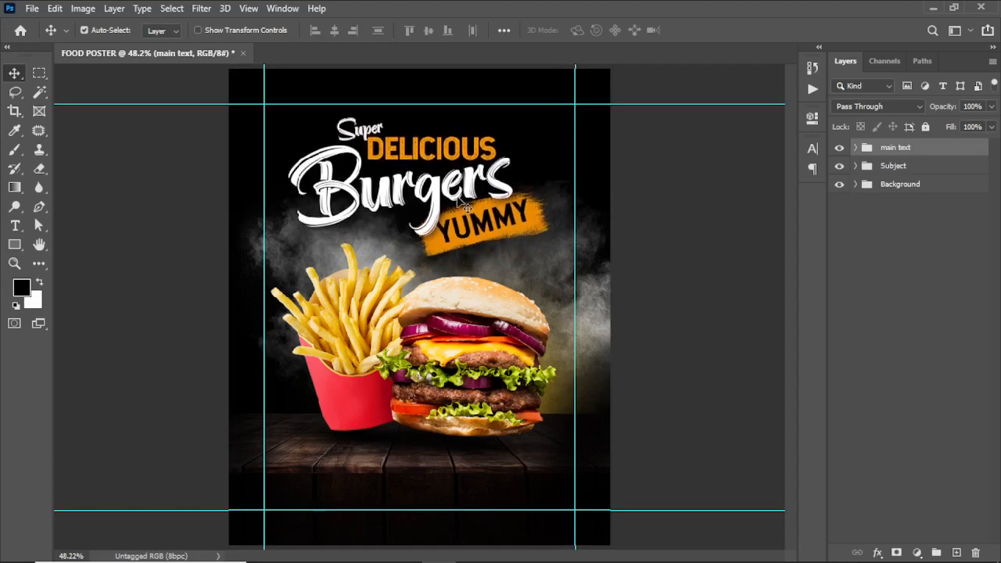
{"action": "key", "text": "Down"}
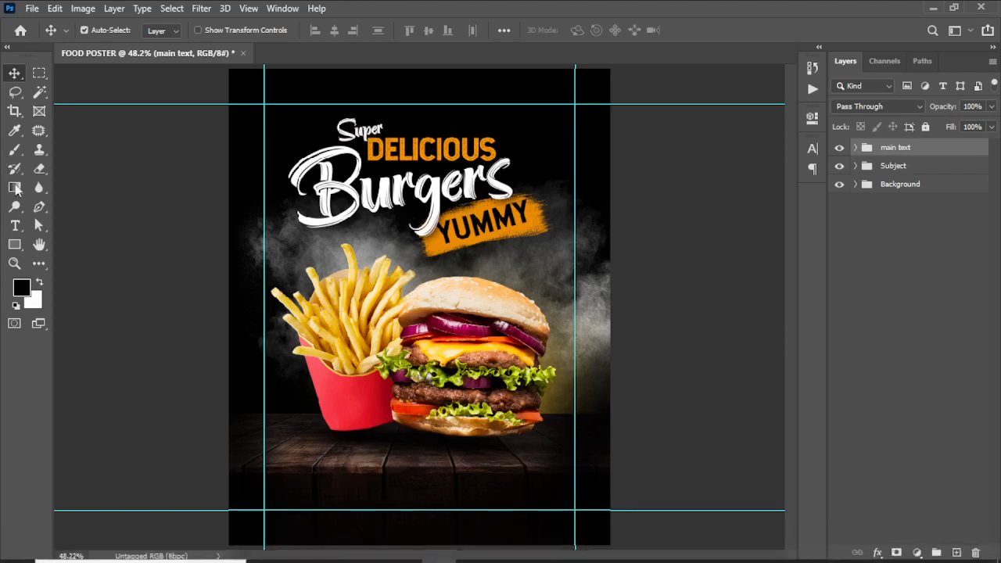
- Add the text "Free Delivery within Lagos" below the fries box, copying the line from the Word document
{"action": "left_click", "coordinate": [15, 226]}
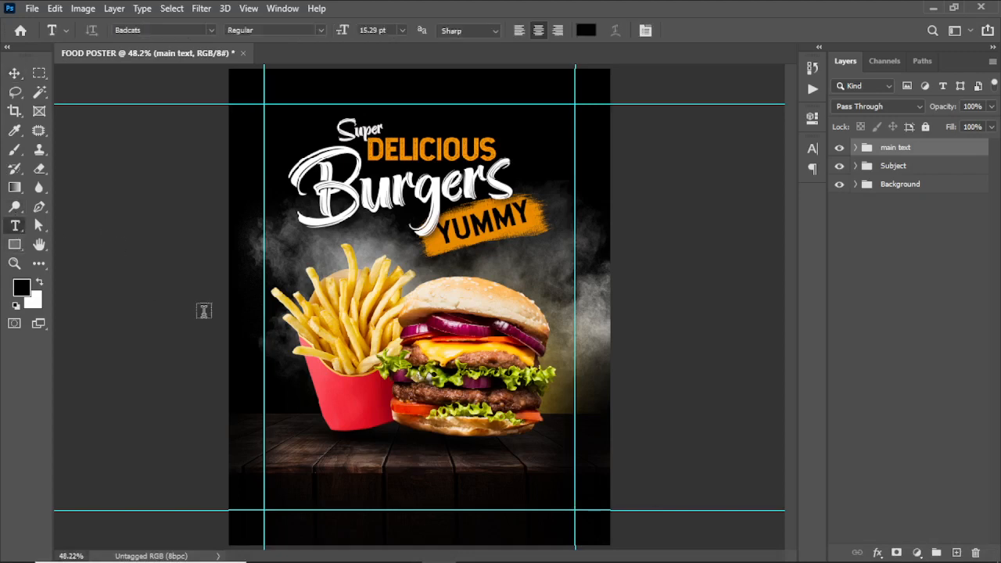
{"action": "left_click", "coordinate": [302, 463]}
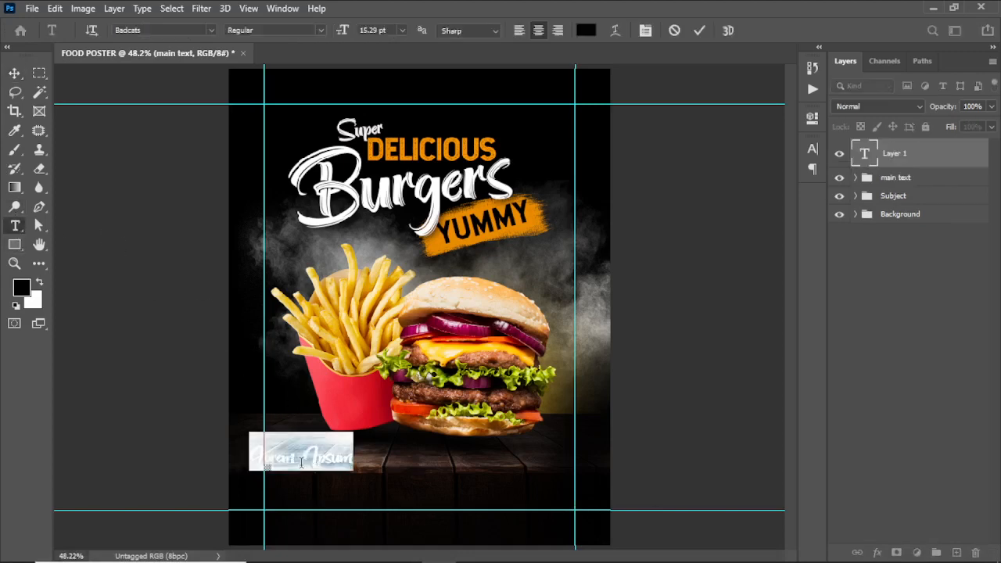
{"action": "mouse_move", "coordinate": [552, 560]}
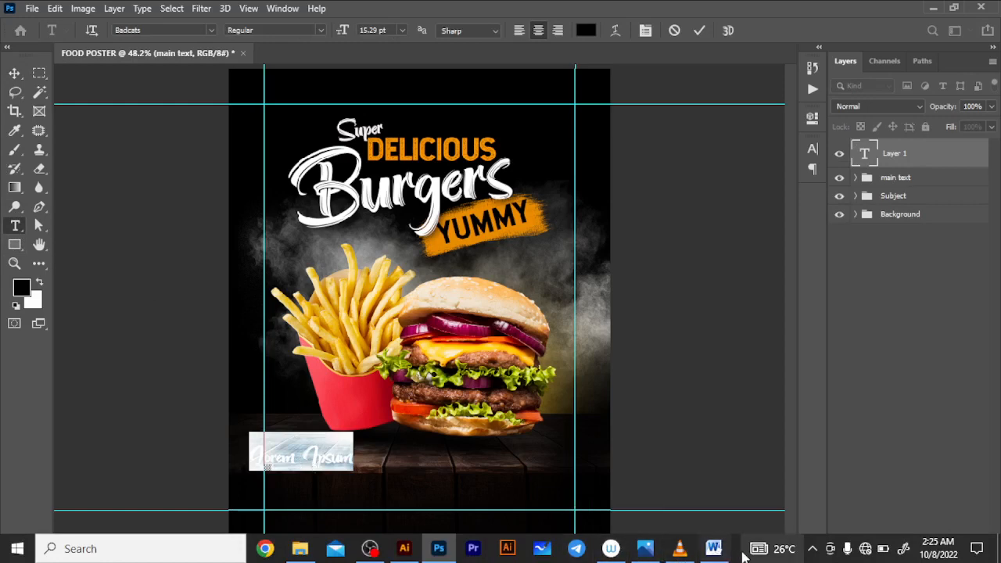
{"action": "left_click", "coordinate": [715, 549]}
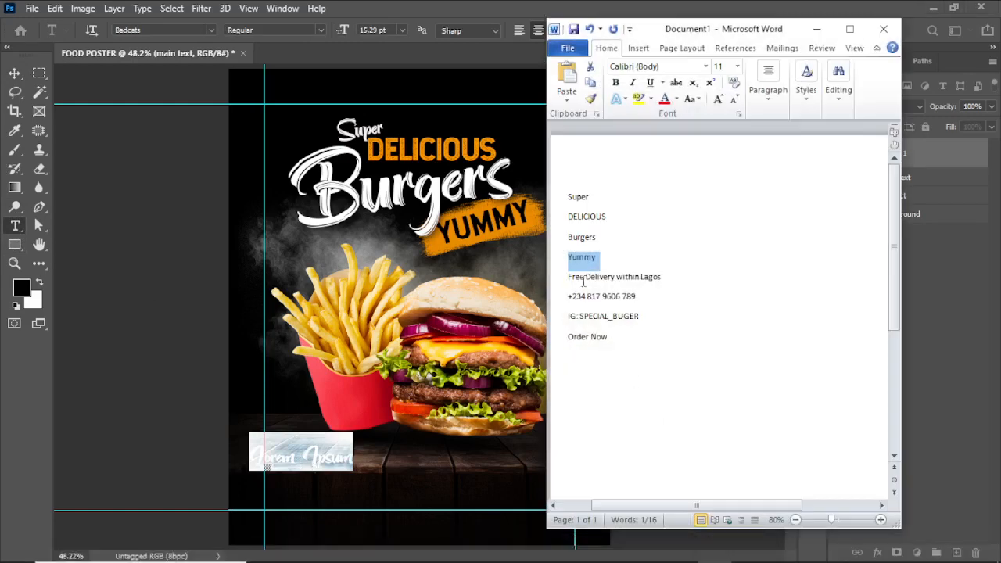
{"action": "left_click", "coordinate": [569, 272]}
{"action": "triple_click", "coordinate": [675, 279]}
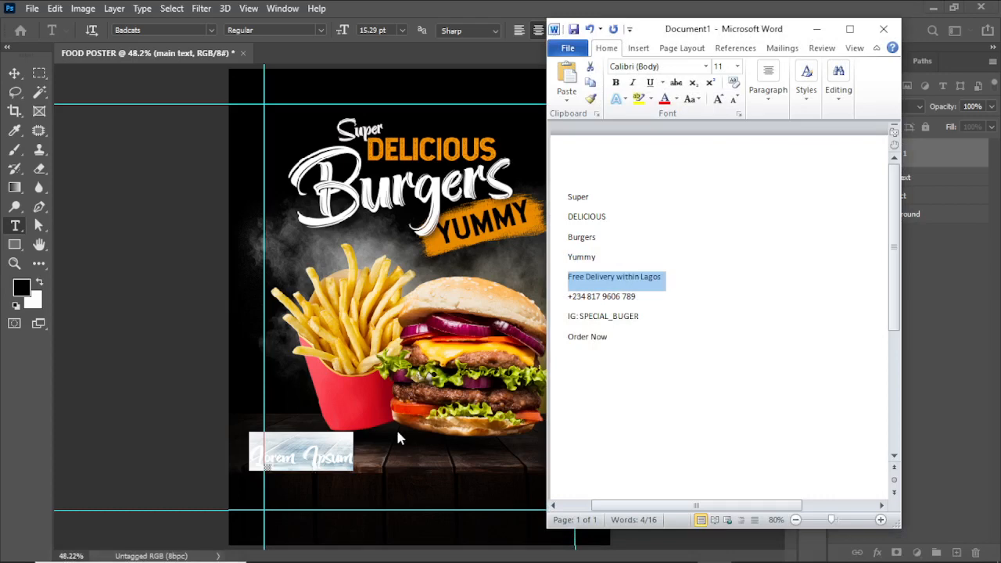
{"action": "type", "text": "Free Delivery within Lagos"}
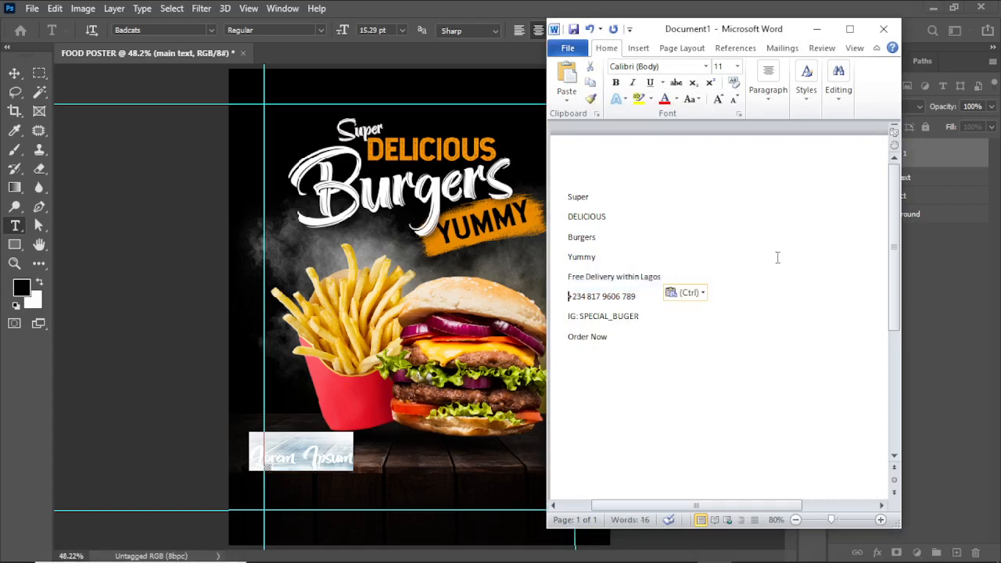
{"action": "left_click", "coordinate": [817, 29]}
{"action": "type", "text": "Free Delivery within Lagos"}
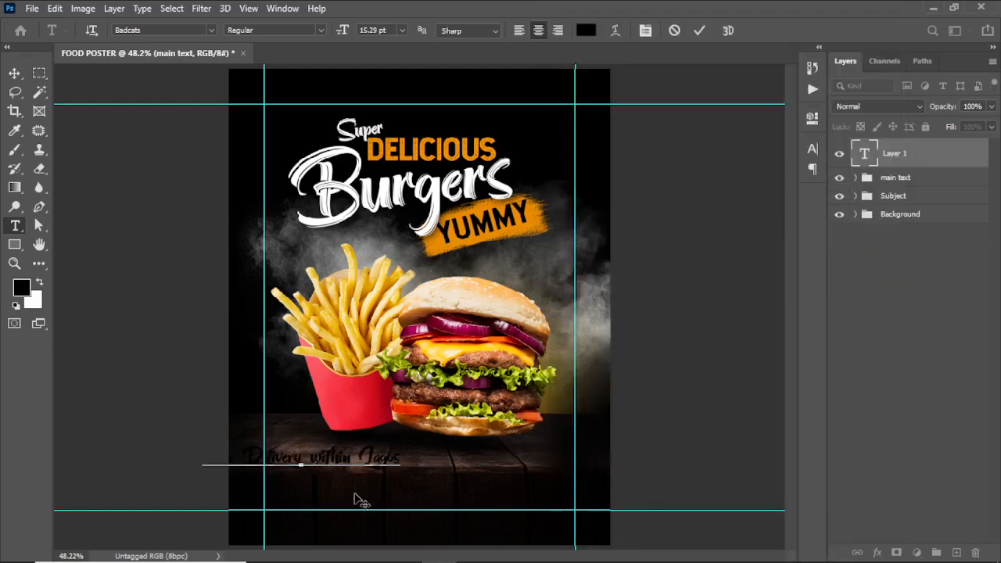
{"action": "left_click", "coordinate": [697, 31]}
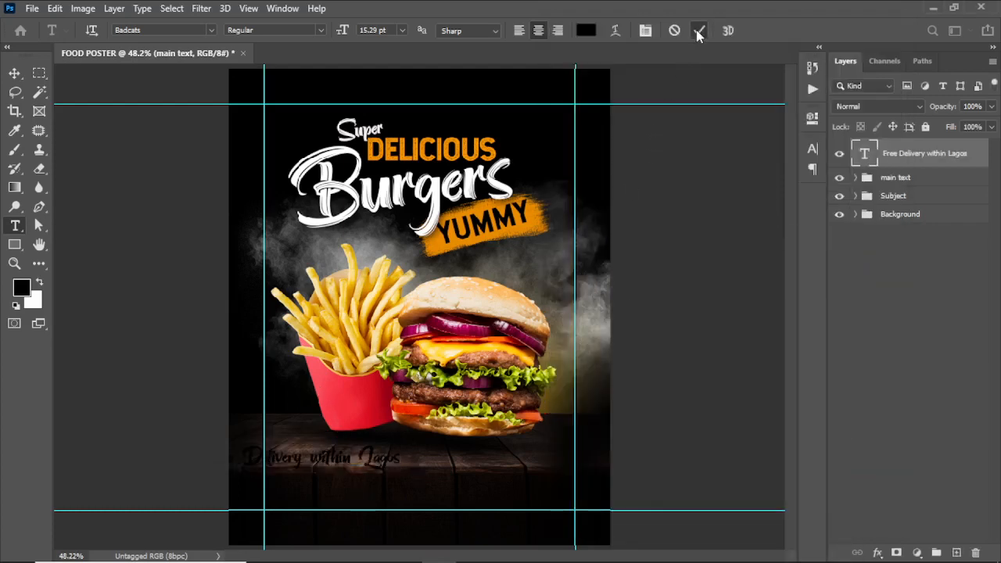
- Set the Free Delivery text in the Campton font with the Medium style, after trying Hansief and Campton Bold
{"action": "left_click", "coordinate": [208, 29]}
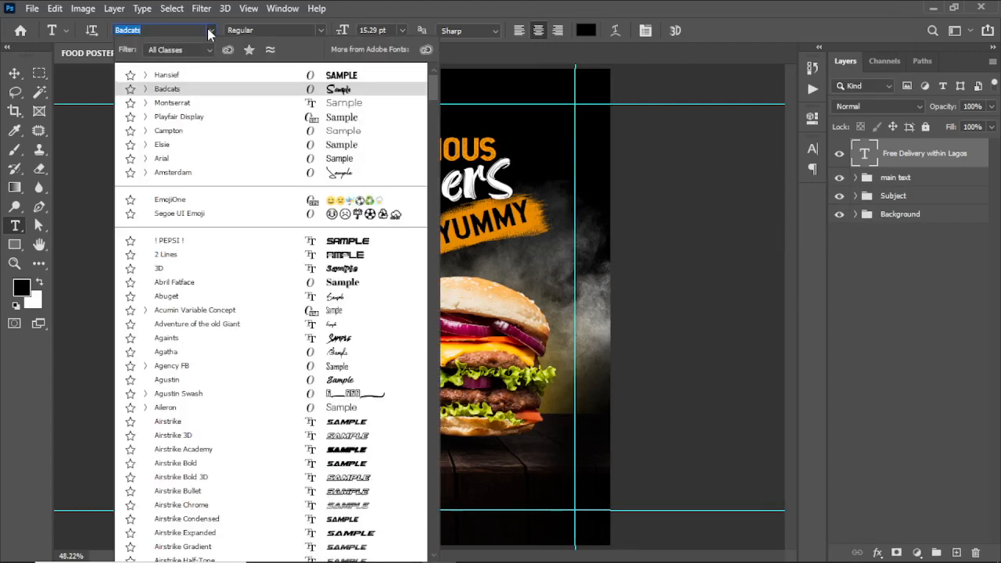
{"action": "left_click", "coordinate": [179, 78]}
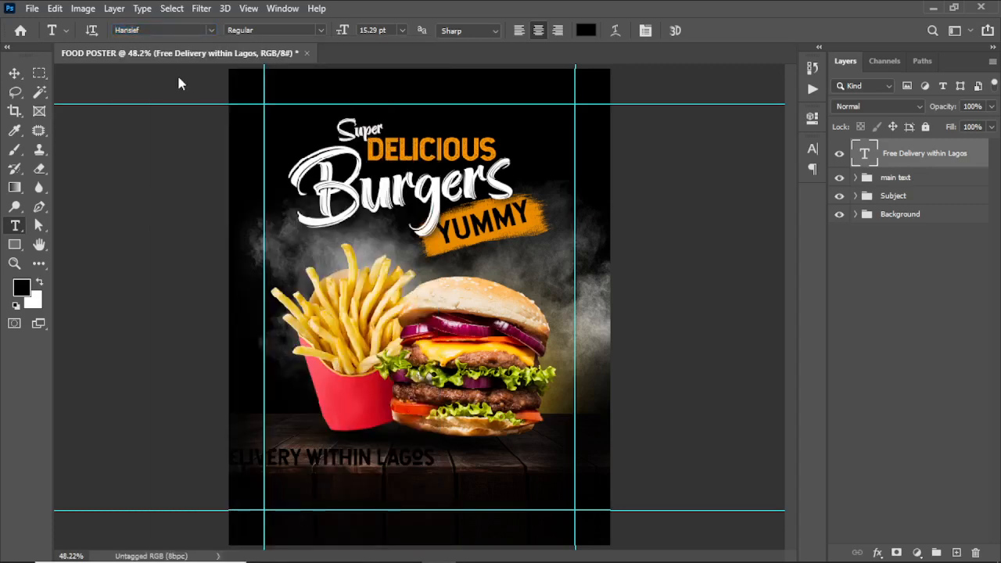
{"action": "left_click", "coordinate": [211, 29]}
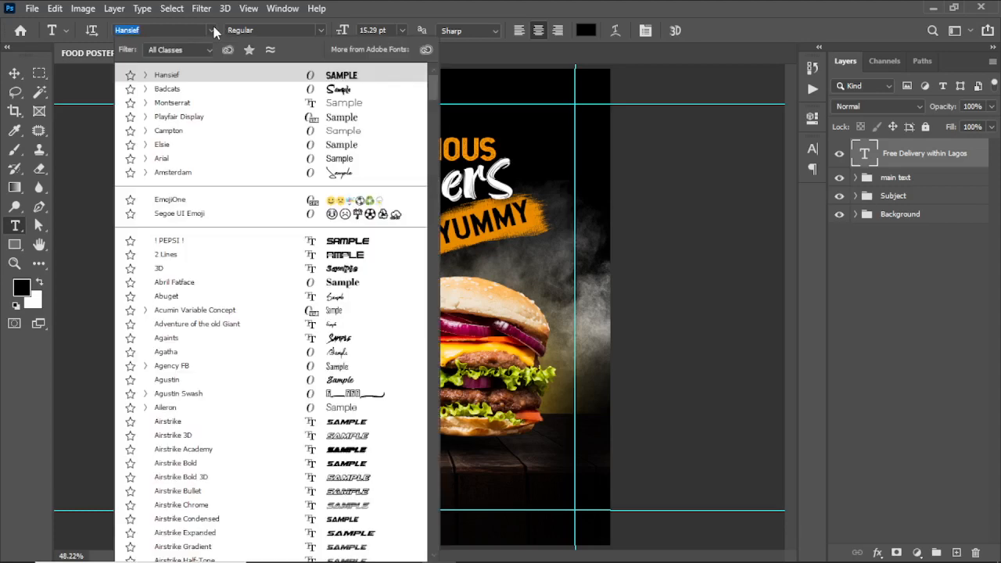
{"action": "left_click", "coordinate": [184, 139]}
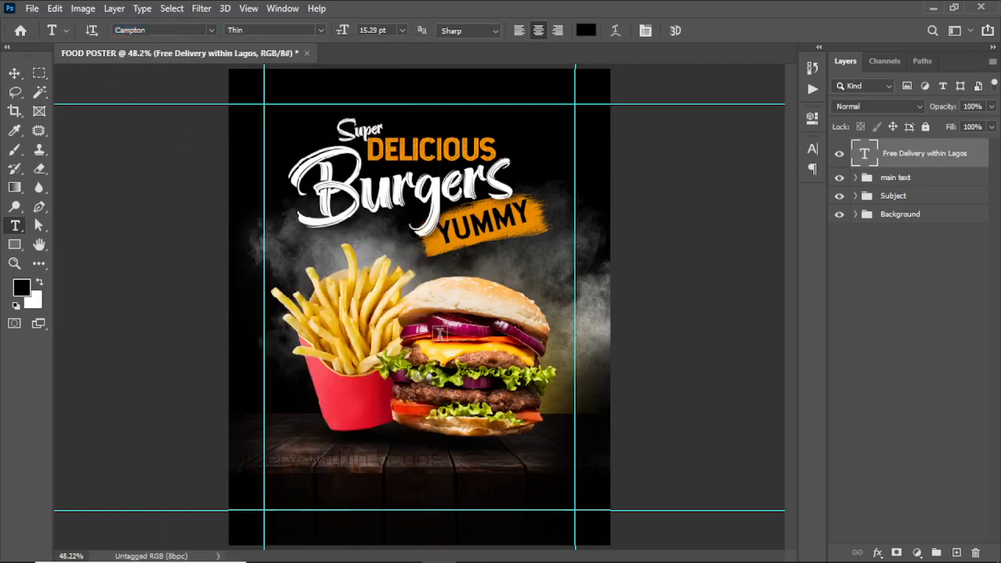
{"action": "left_click", "coordinate": [319, 31]}
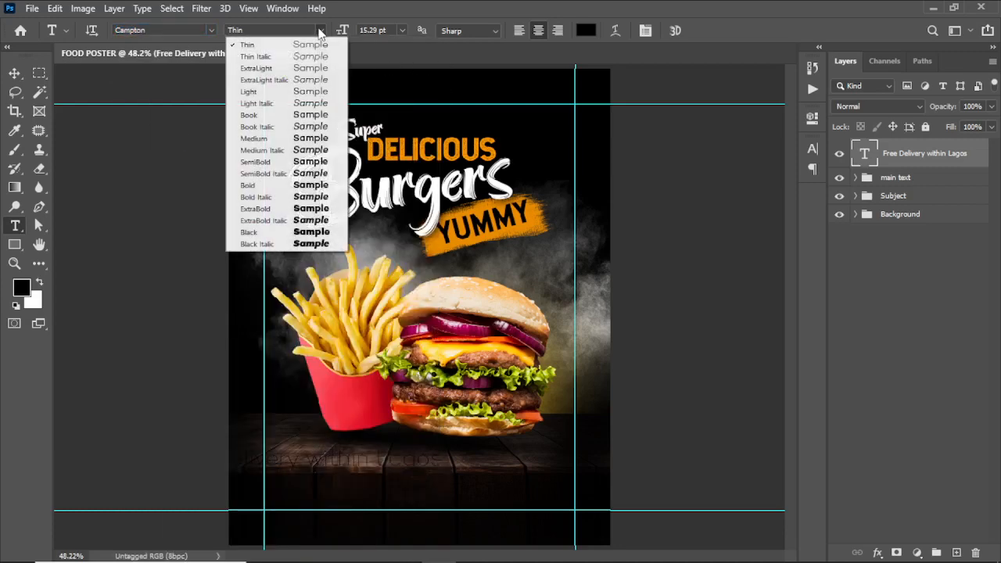
{"action": "left_click", "coordinate": [297, 186]}
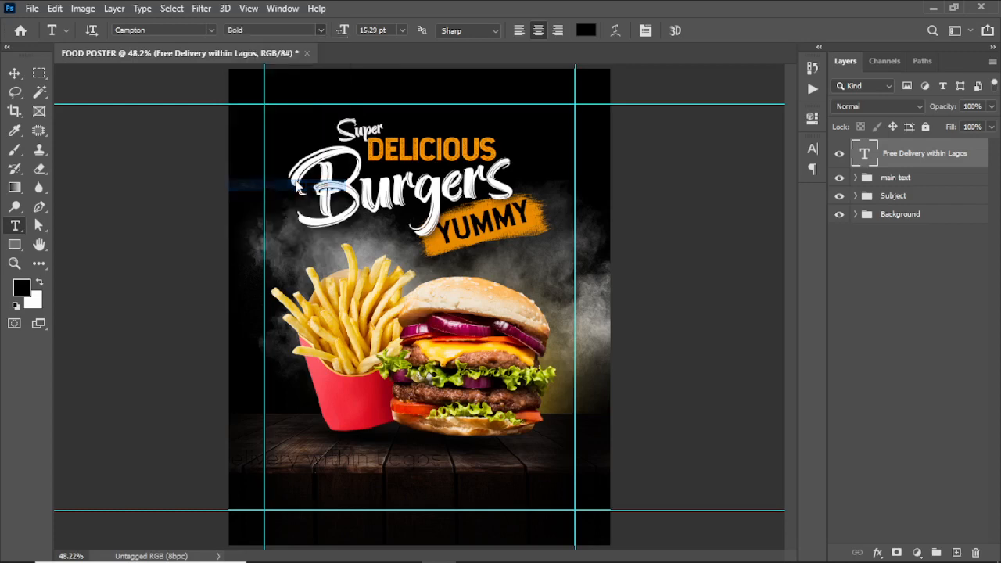
{"action": "left_click", "coordinate": [320, 31]}
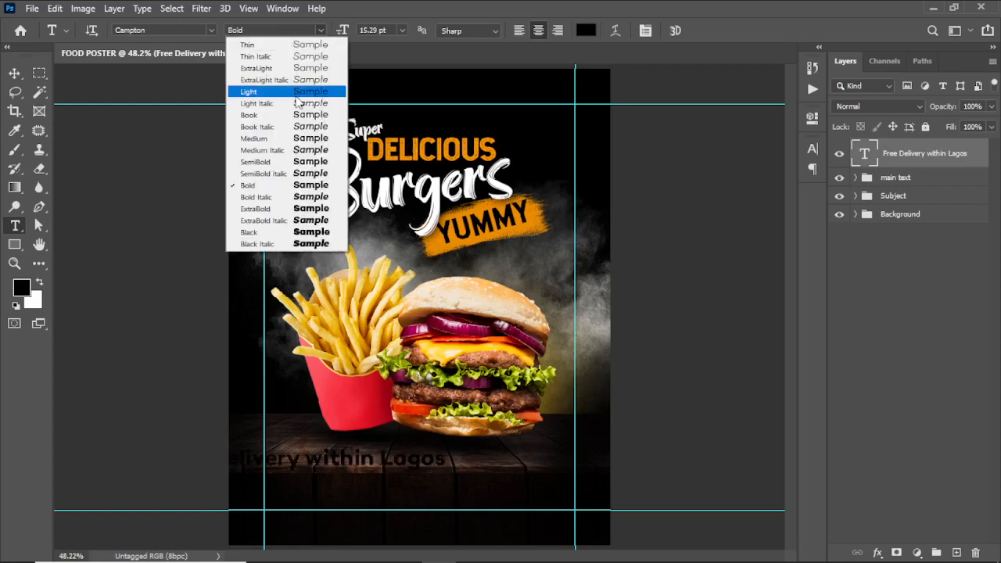
{"action": "left_click", "coordinate": [279, 141]}
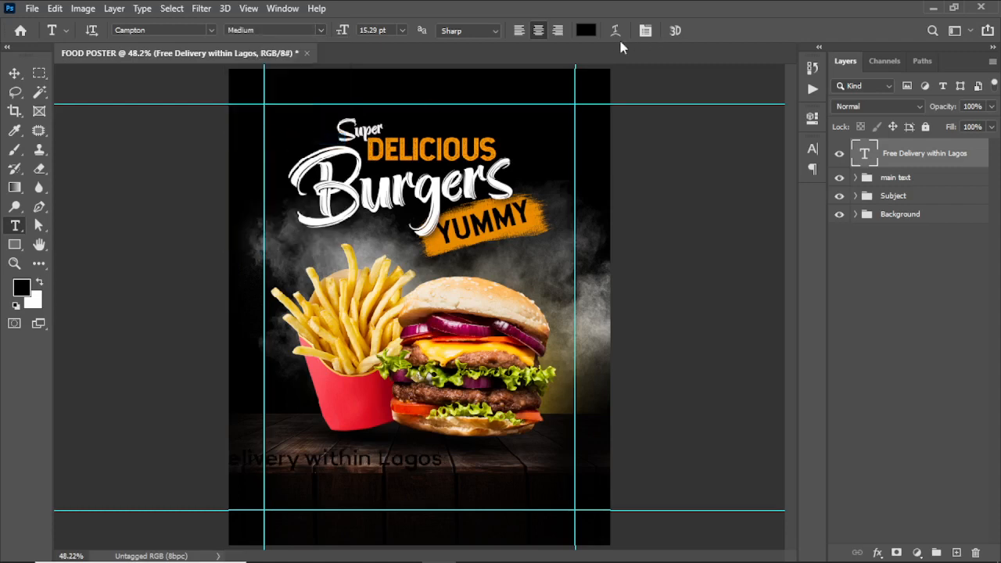
- Recolor the Free Delivery text orange (e18600) by sampling the DELICIOUS lettering
{"action": "left_click", "coordinate": [586, 30]}
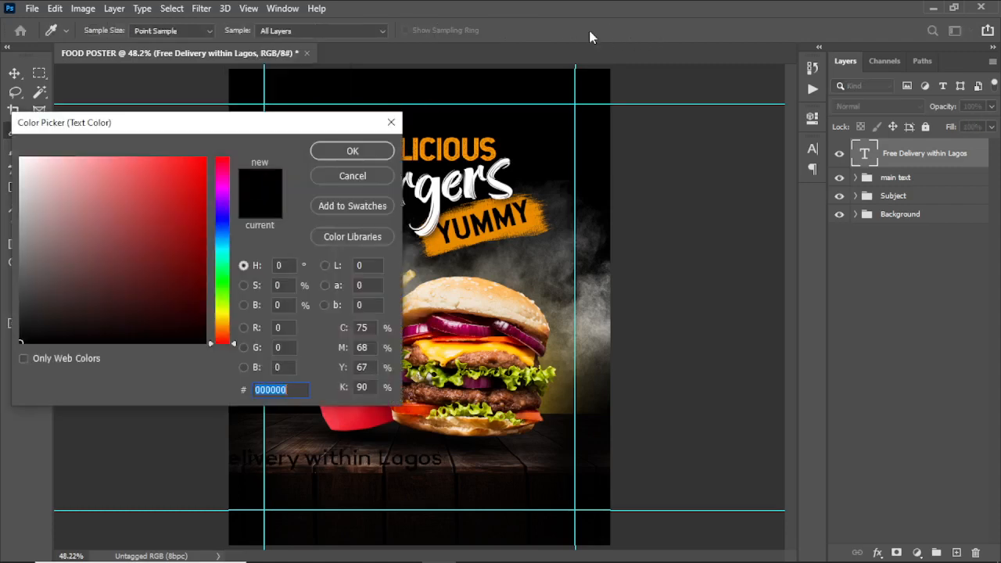
{"action": "left_click", "coordinate": [487, 141]}
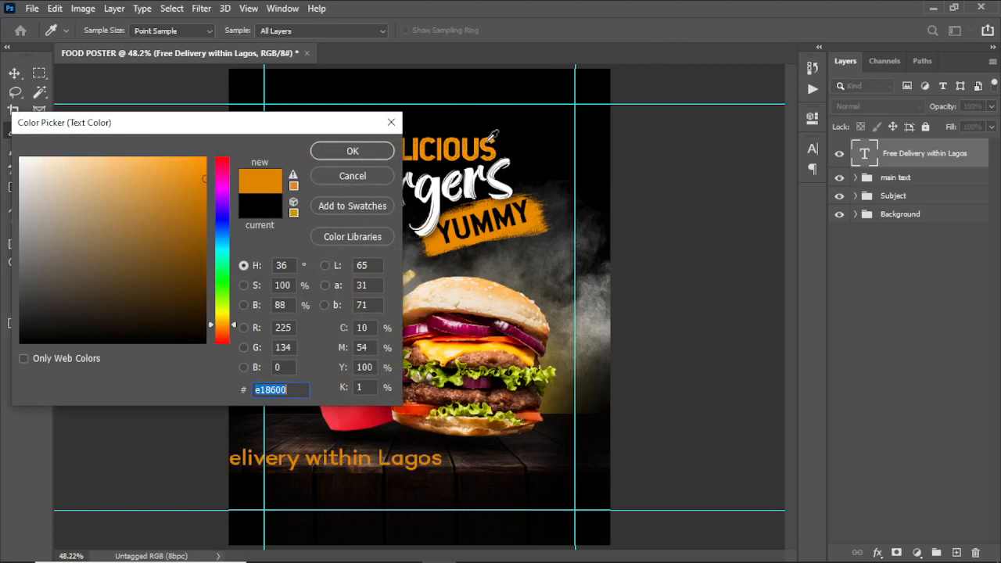
{"action": "left_click", "coordinate": [366, 156]}
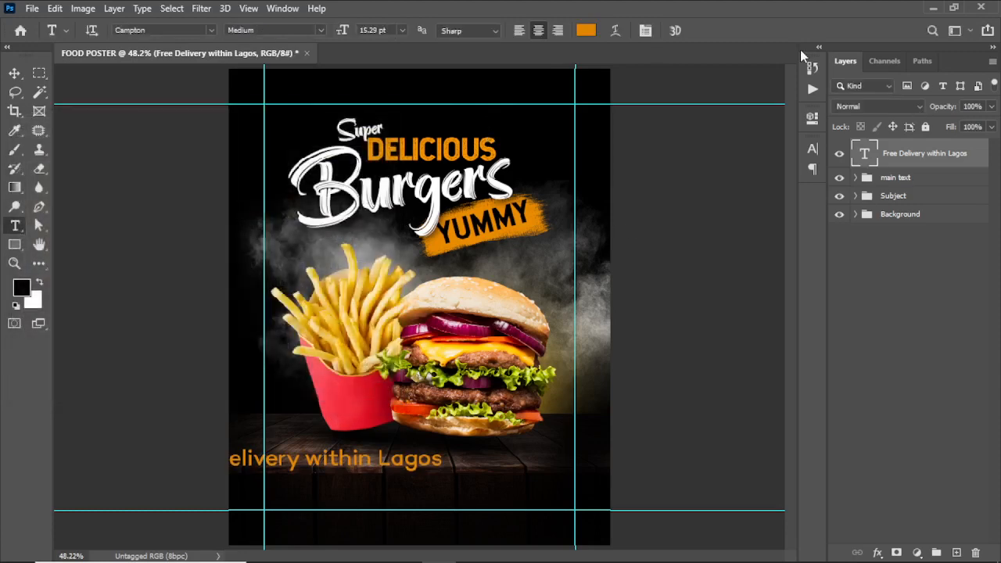
- Break the delivery text into two lines, "Free Delivery" and "within Lagos", and left-align both lines
{"action": "double_click", "coordinate": [869, 155]}
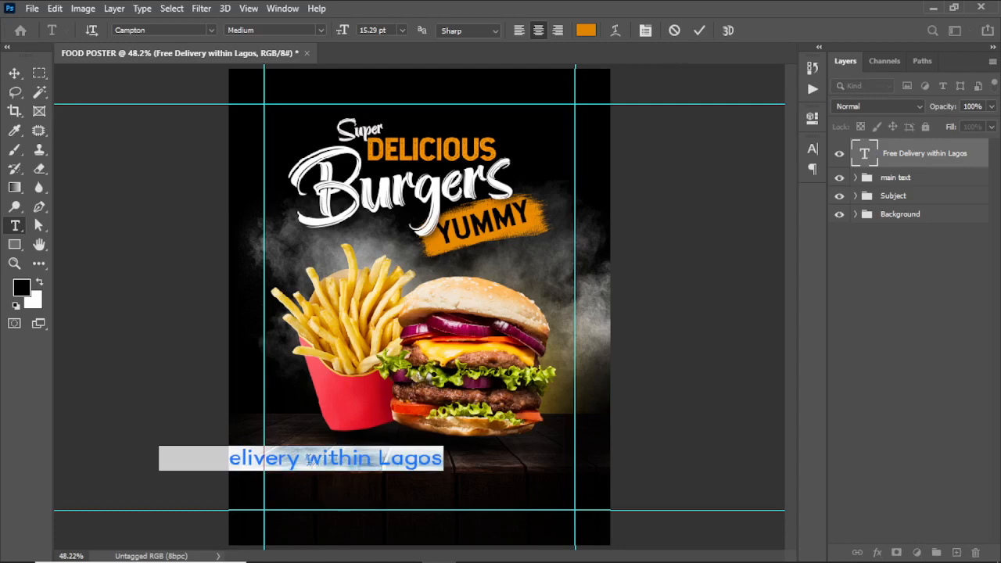
{"action": "left_click", "coordinate": [311, 460]}
{"action": "key", "text": "Return"}
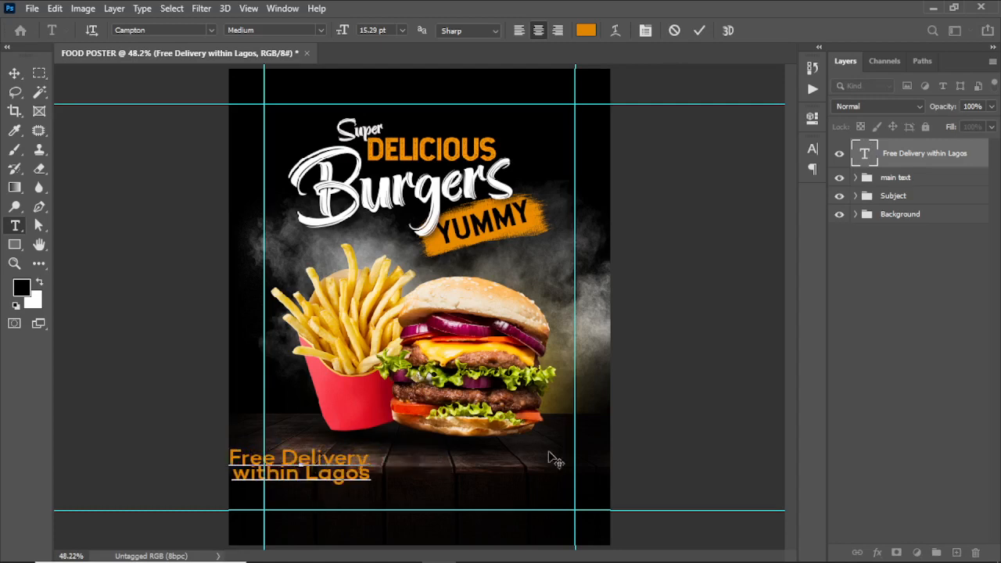
{"action": "left_click", "coordinate": [519, 31]}
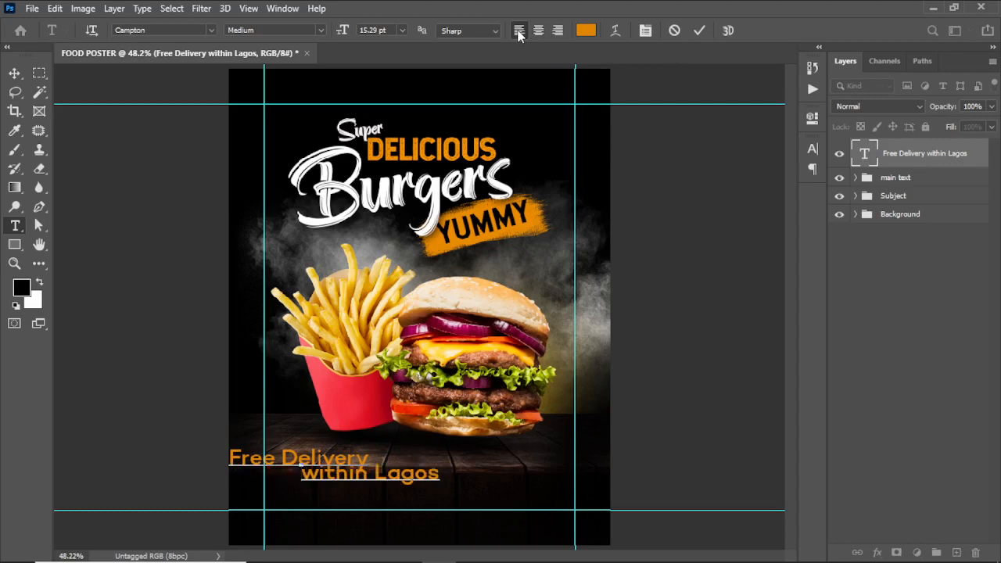
{"action": "left_click", "coordinate": [700, 33]}
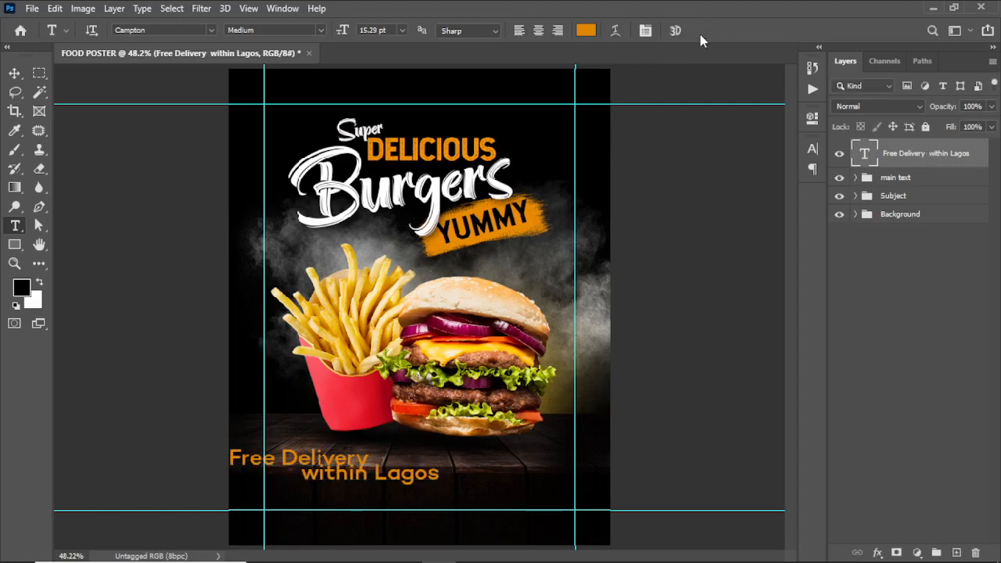
{"action": "left_click", "coordinate": [517, 32]}
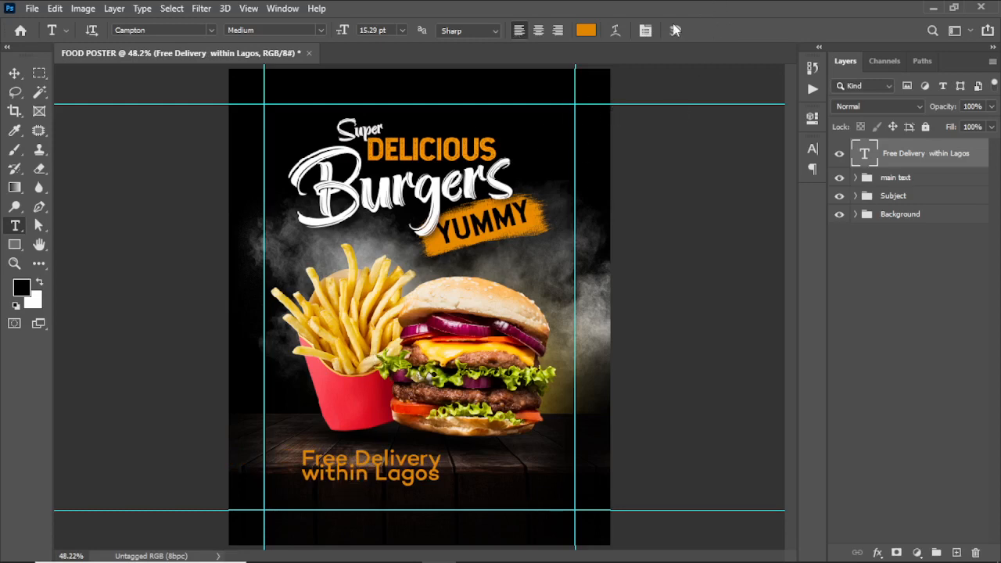
- Set the leading of the two-line Free Delivery text to 14 pt, keeping its tracking at 0
{"action": "left_click", "coordinate": [645, 30]}
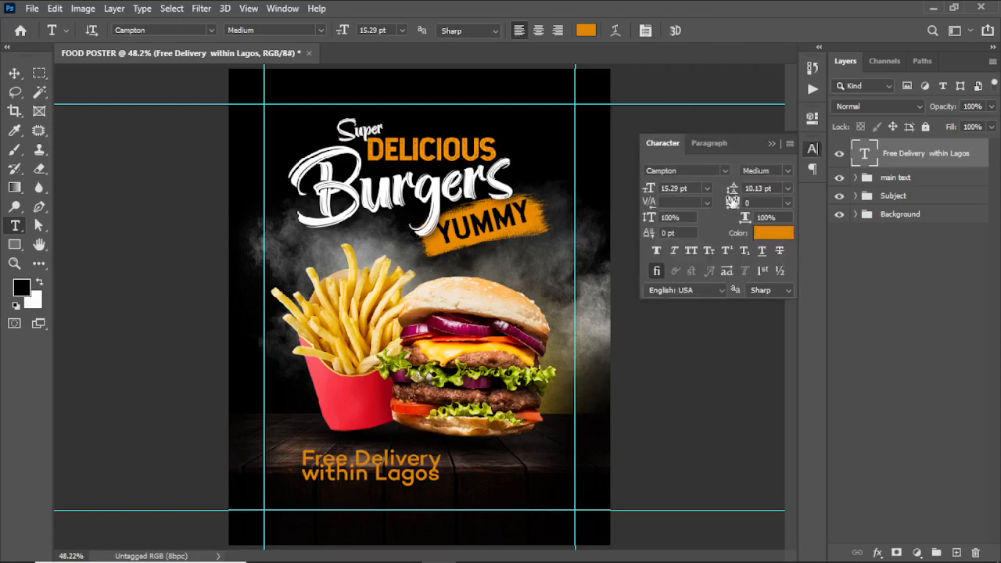
{"action": "mouse_move", "coordinate": [733, 201]}
{"action": "left_mouse_down"}
{"action": "mouse_move", "coordinate": [743, 205]}
{"action": "mouse_move", "coordinate": [735, 198]}
{"action": "left_mouse_up"}
{"action": "type", "text": "0"}
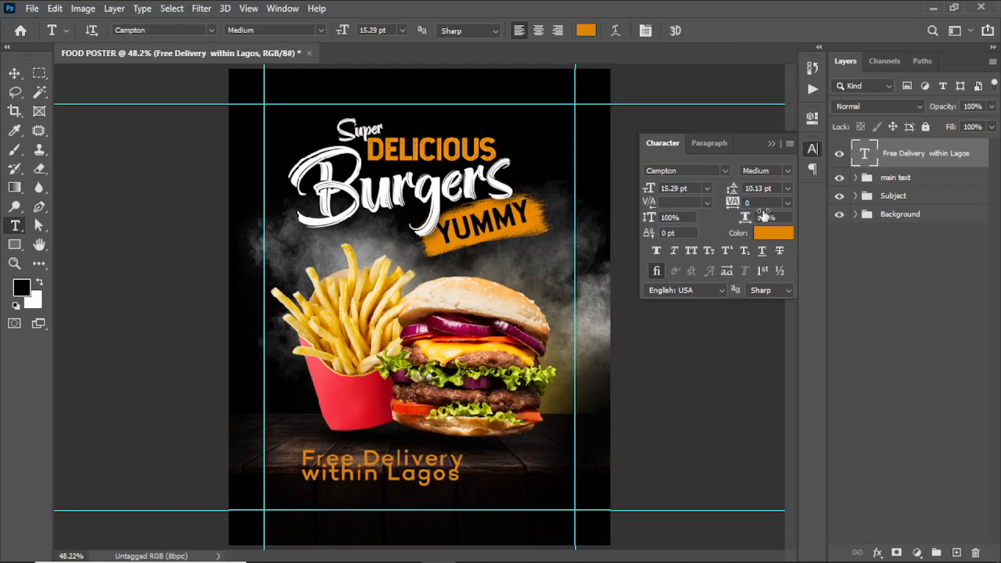
{"action": "key", "text": "Return"}
{"action": "left_click_drag", "start_coordinate": [732, 194], "coordinate": [737, 187]}
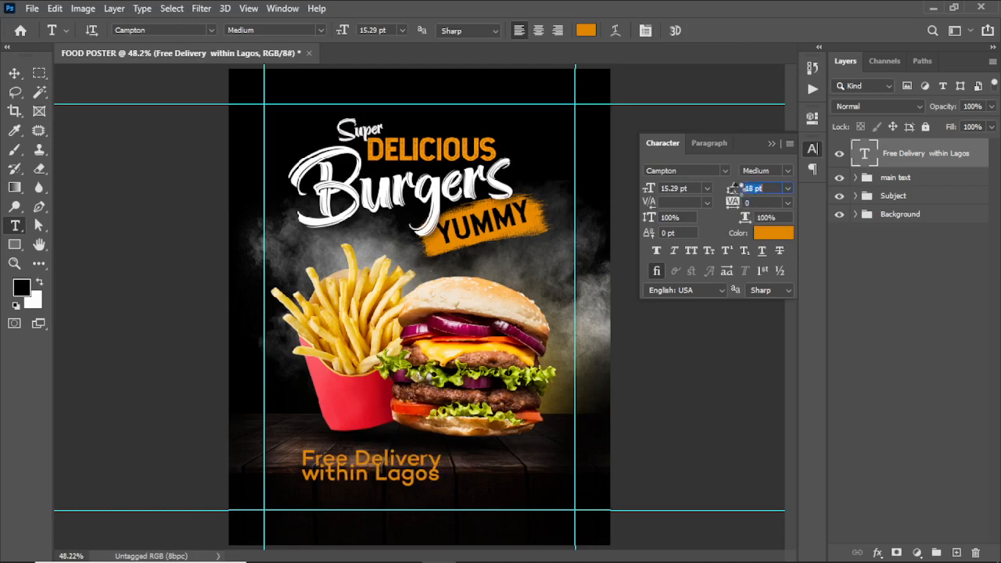
{"action": "key", "text": "Return"}
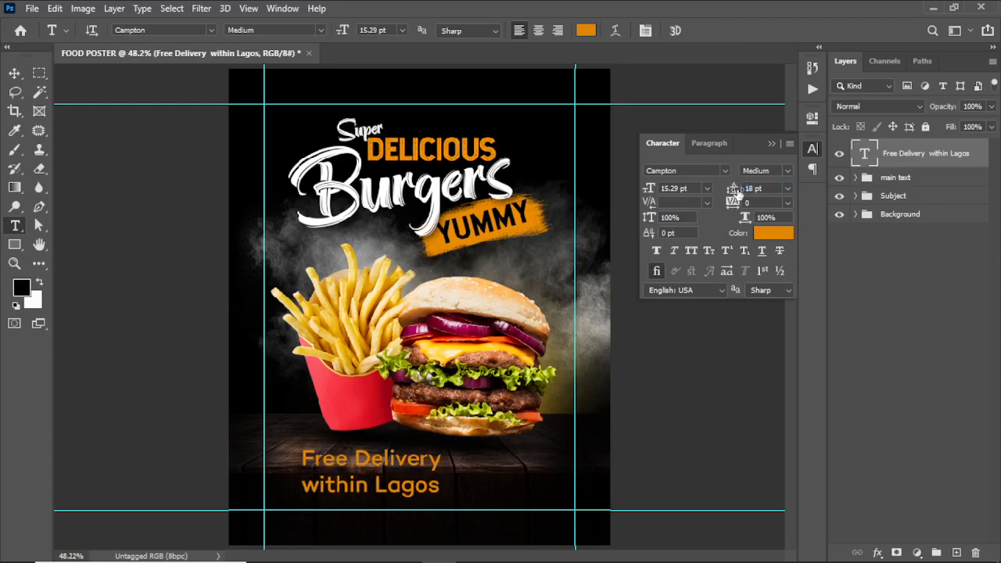
{"action": "left_click", "coordinate": [788, 188]}
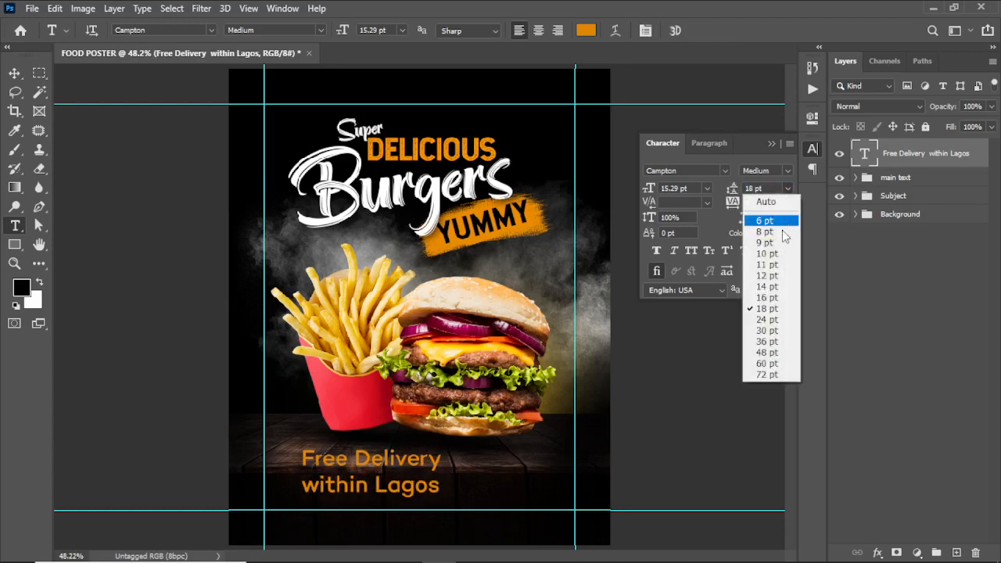
{"action": "left_click", "coordinate": [770, 288]}
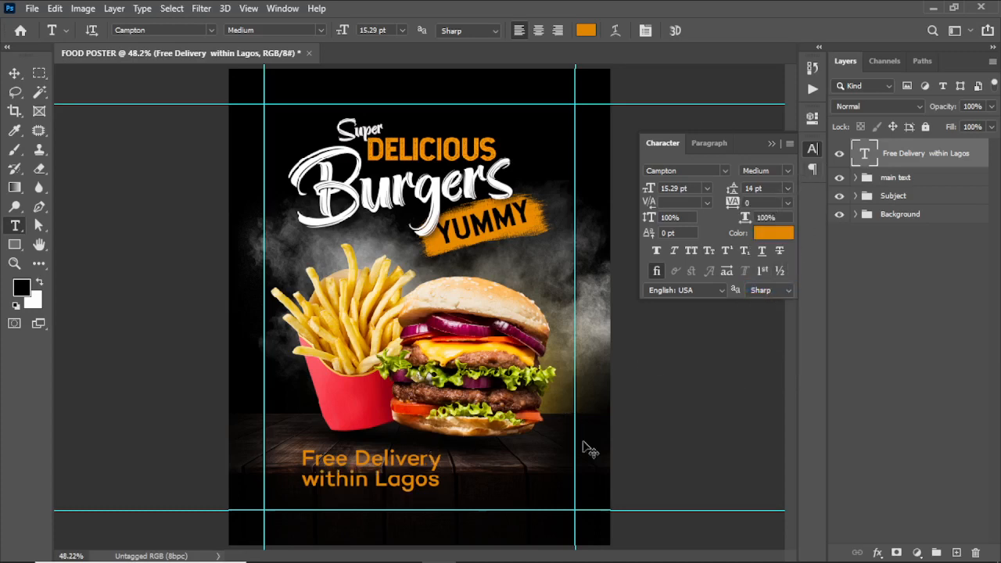
- Scale the Free Delivery text to about 67% and place it where the poster's left and bottom margin guides meet
{"action": "key", "text": "ctrl+t"}
{"action": "left_click_drag", "start_coordinate": [445, 467], "coordinate": [360, 499]}
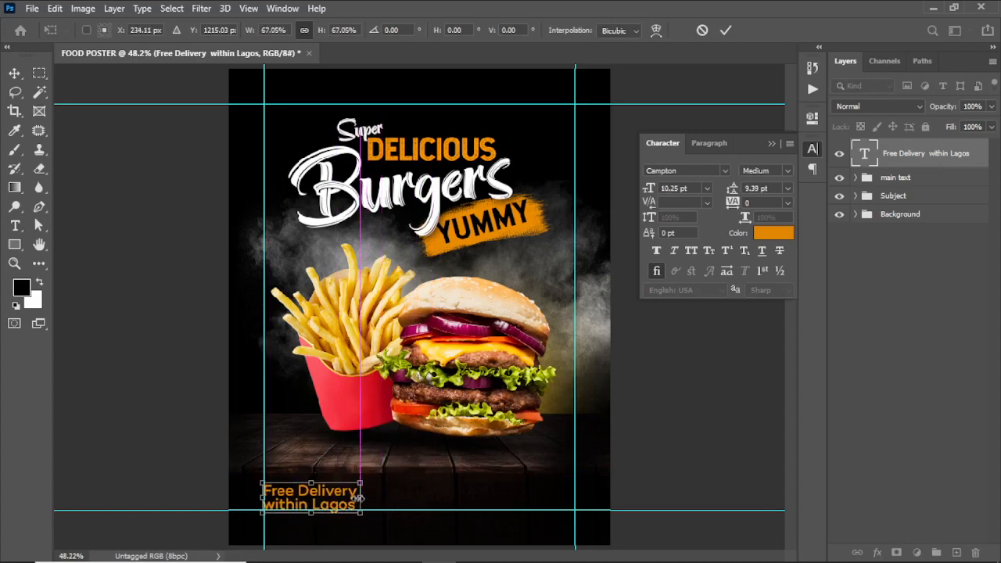
{"action": "left_click", "coordinate": [726, 31]}
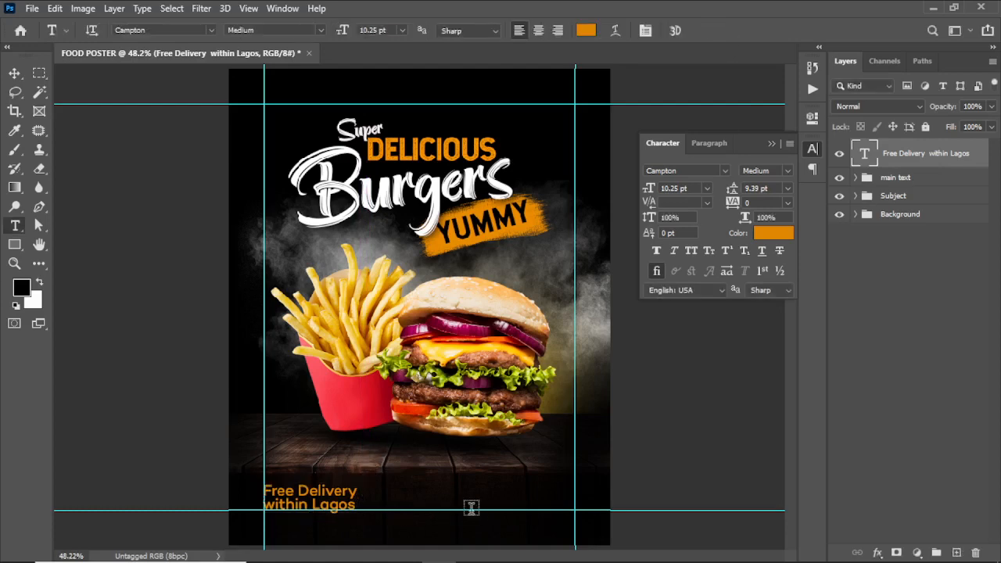
- Add a text layer below the burger with the phone number and "IG: SPECIAL_BUGER" lines copied from the Word document
{"action": "left_click", "coordinate": [464, 463]}
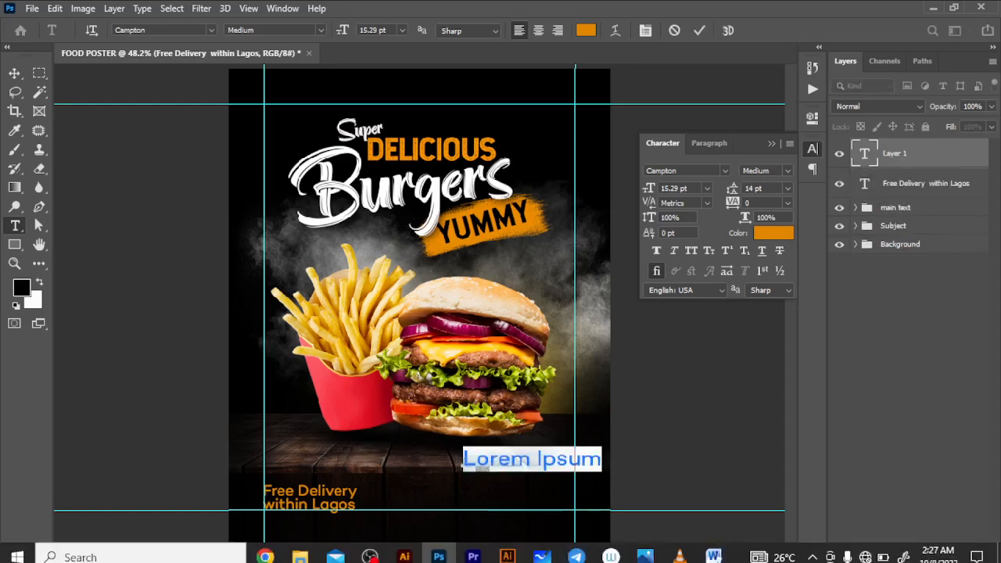
{"action": "left_click", "coordinate": [714, 549]}
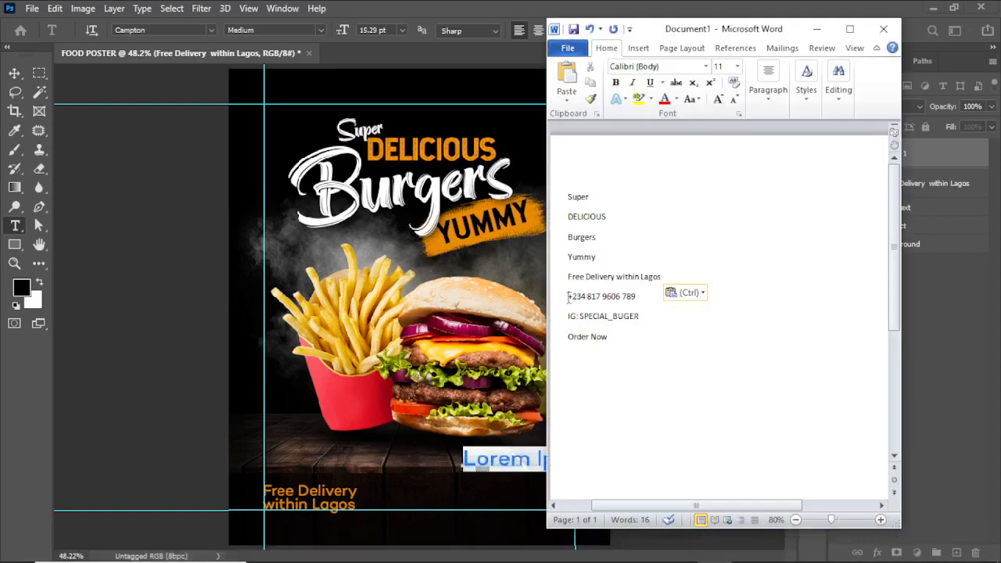
{"action": "left_click_drag", "start_coordinate": [569, 297], "coordinate": [636, 324]}
{"action": "key", "text": "ctrl+c"}
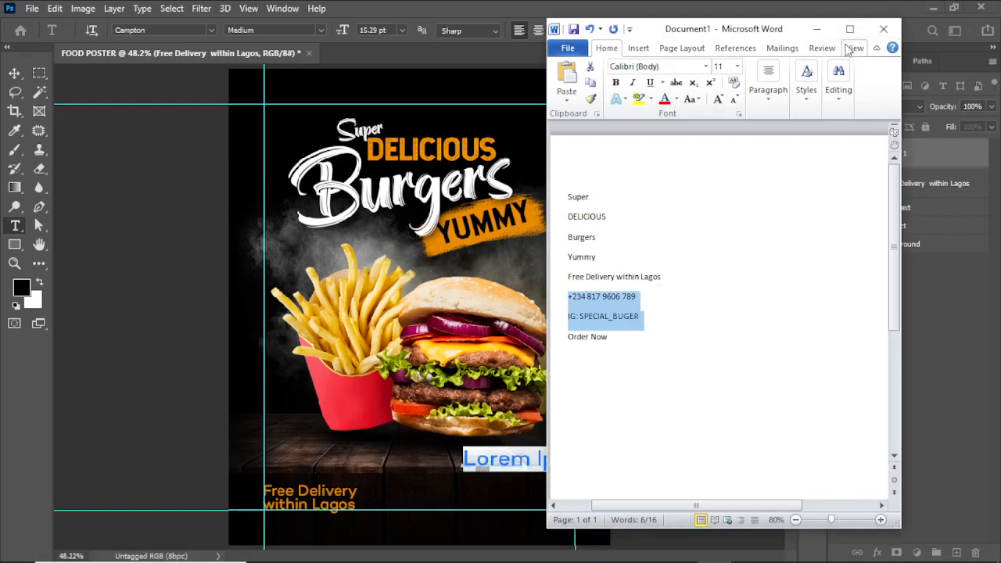
{"action": "left_click", "coordinate": [817, 29]}
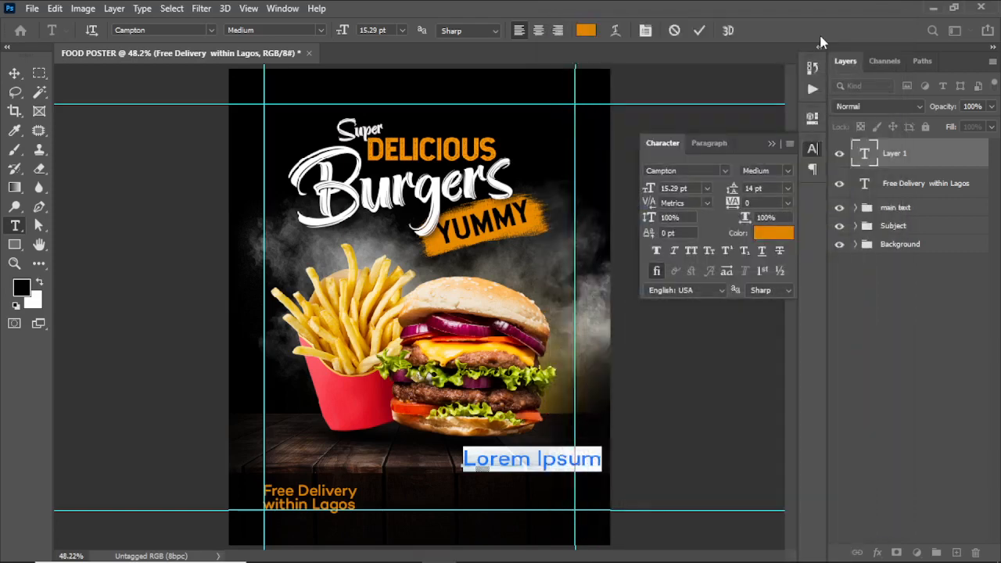
{"action": "key", "text": "ctrl+v"}
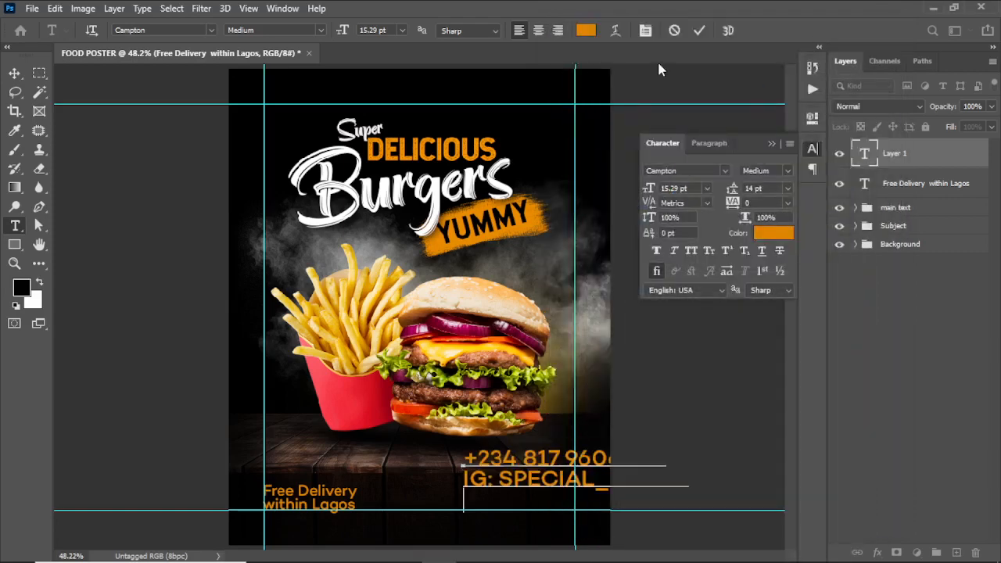
{"action": "left_click", "coordinate": [698, 31]}
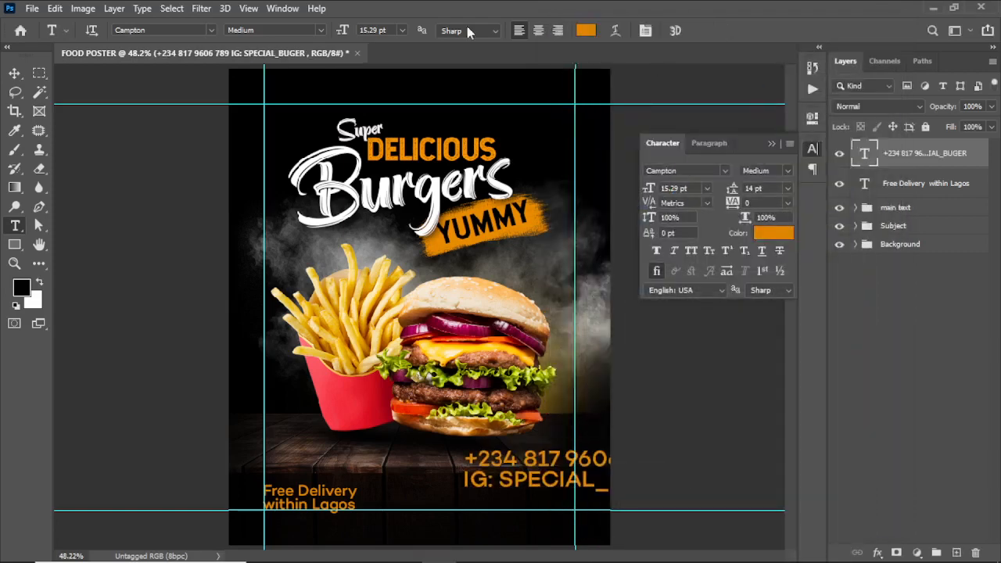
- Set the contact text to 11 pt and move it just below the burger, inside the right margin guide
{"action": "left_click", "coordinate": [400, 30]}
{"action": "left_click", "coordinate": [388, 107]}
{"action": "left_click", "coordinate": [14, 73]}
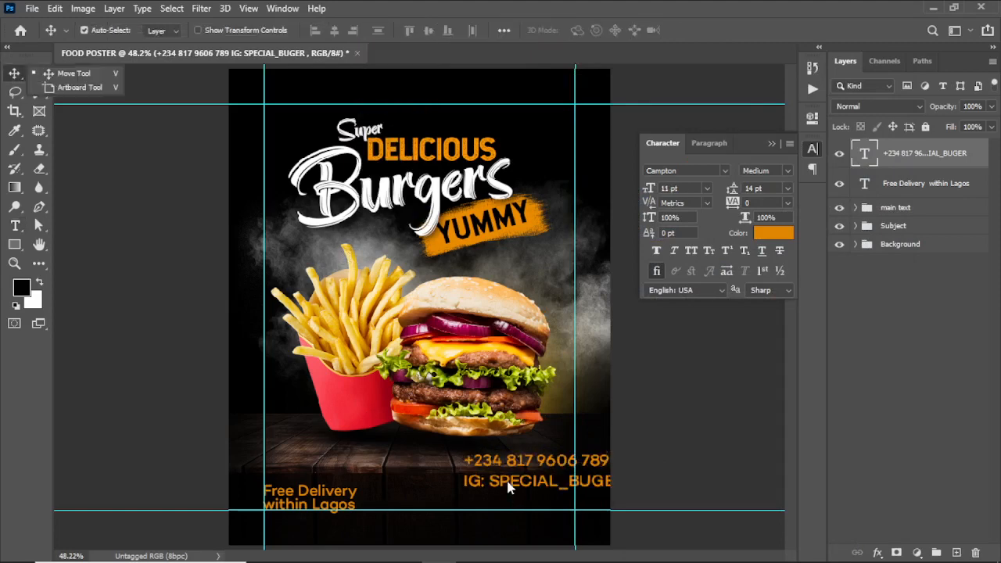
{"action": "left_click_drag", "start_coordinate": [497, 492], "coordinate": [414, 479]}
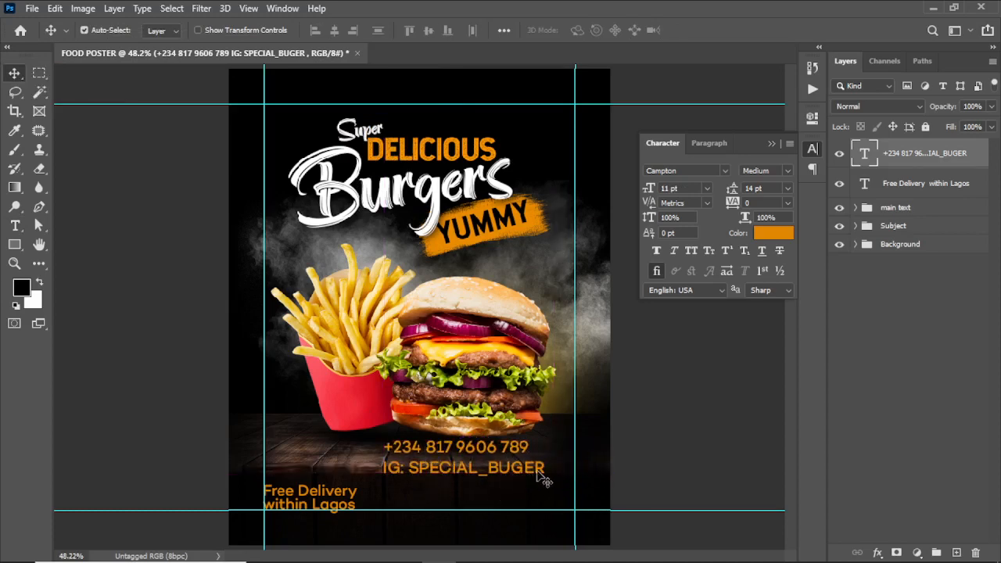
- Set only the "IG: SPECIAL_BUGER" line to 9 pt and recolor it near-white (fdfcfa)
{"action": "double_click", "coordinate": [866, 155]}
{"action": "left_click_drag", "start_coordinate": [546, 467], "coordinate": [377, 471]}
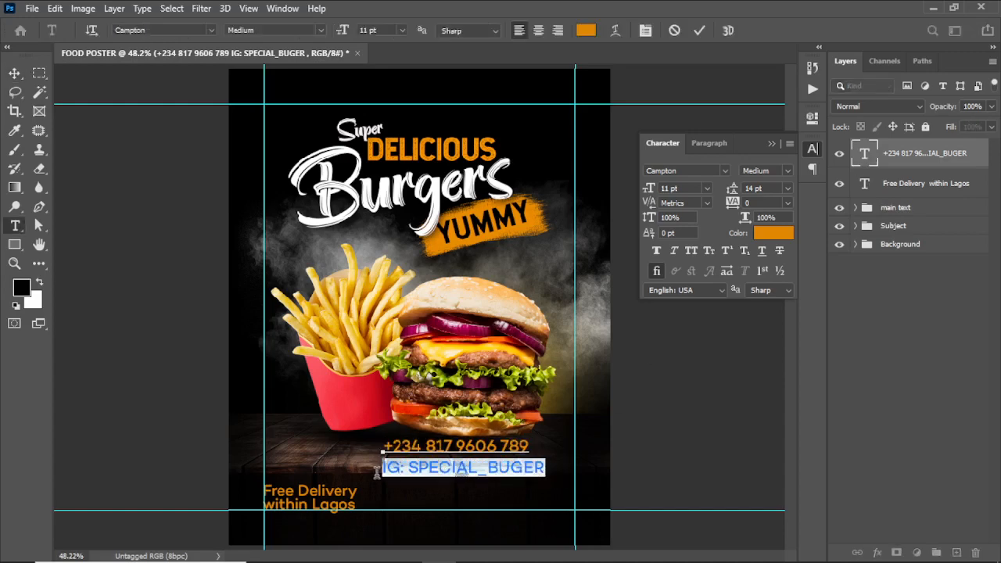
{"action": "left_click", "coordinate": [707, 192]}
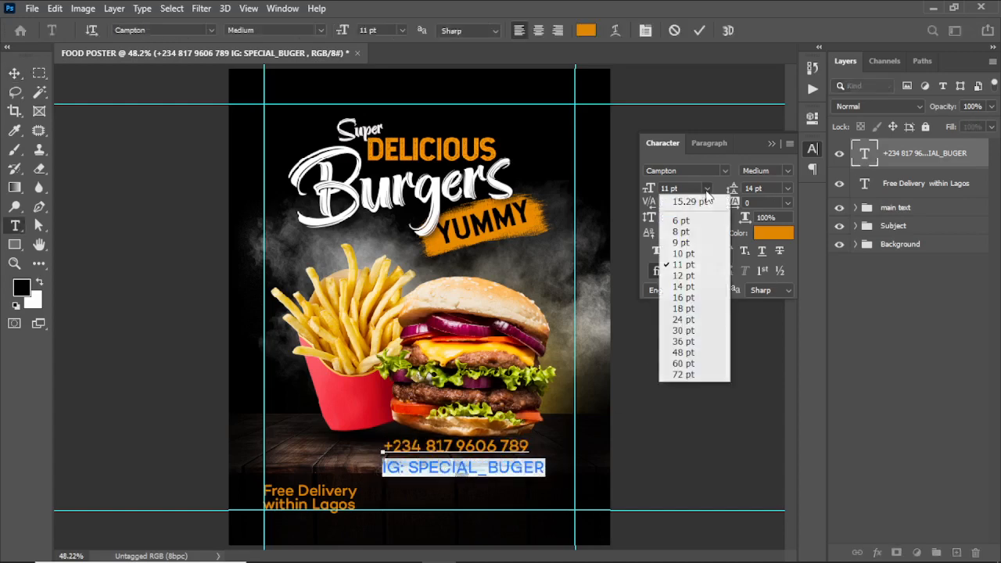
{"action": "left_click", "coordinate": [683, 243]}
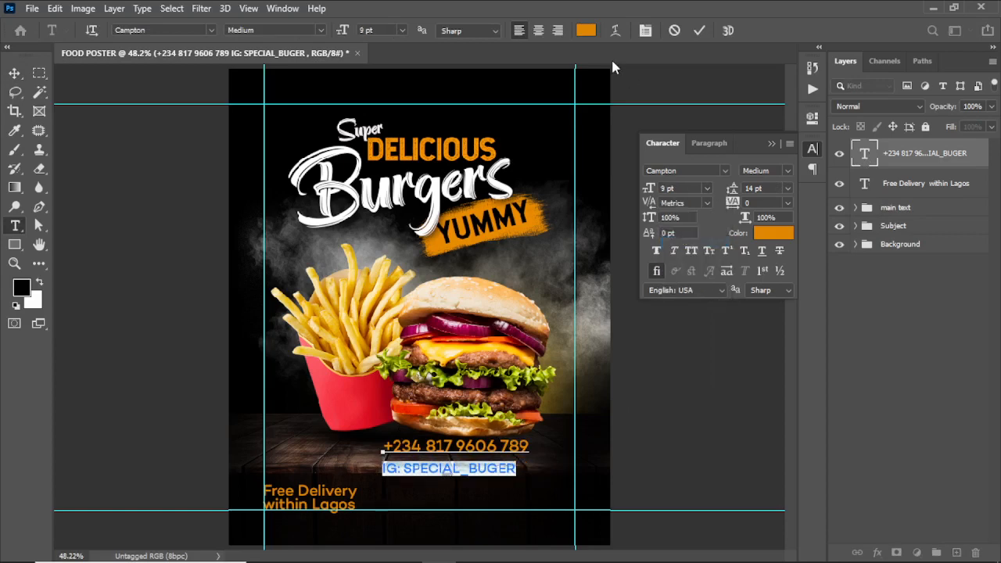
{"action": "left_click", "coordinate": [769, 235]}
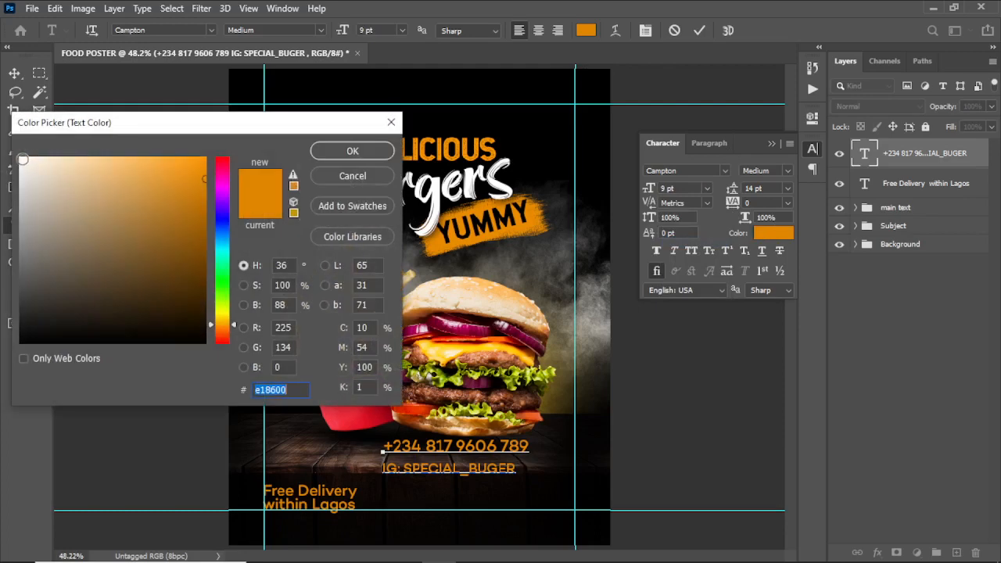
{"action": "left_click", "coordinate": [22, 159]}
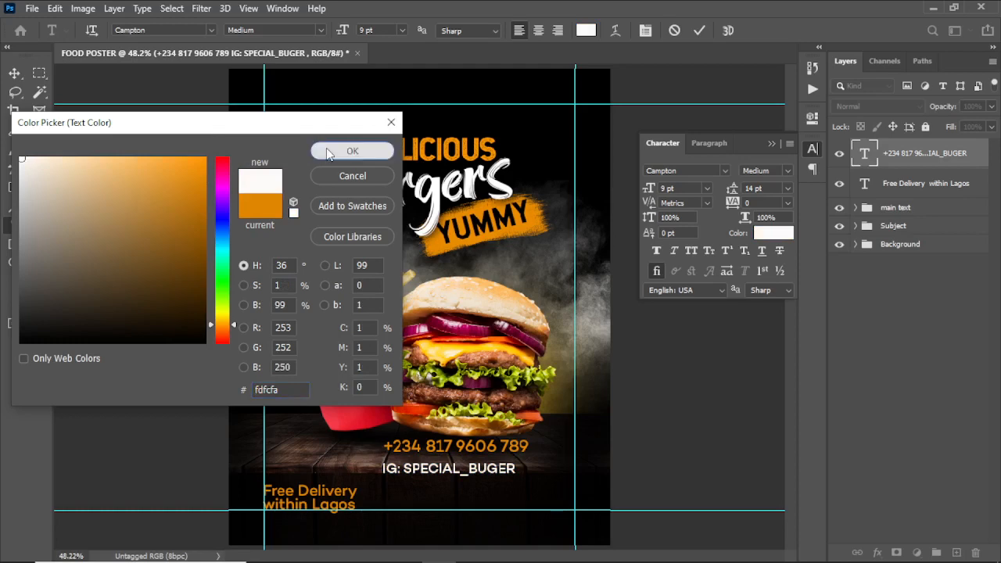
{"action": "left_click", "coordinate": [353, 151]}
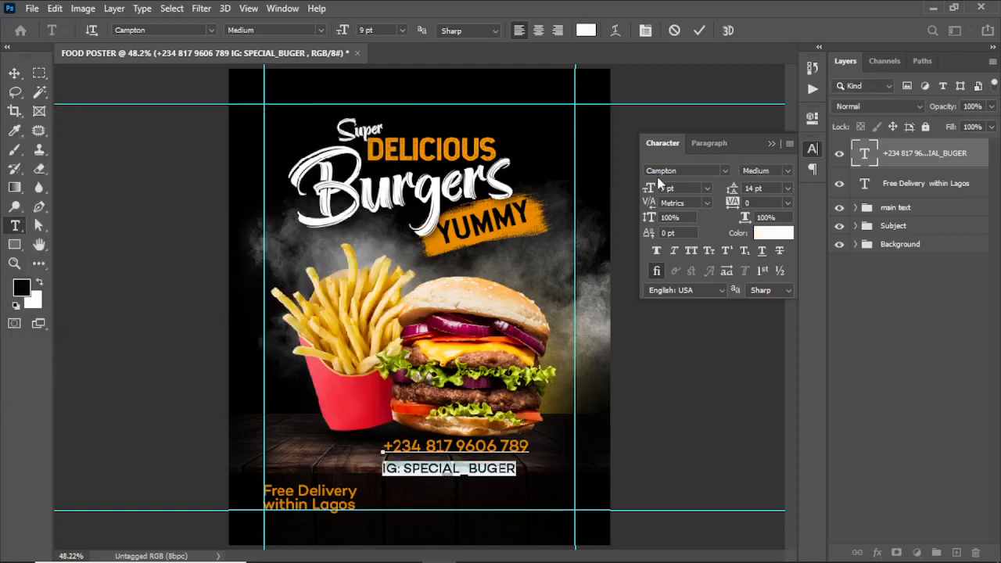
- Reduce the "IG: SPECIAL_BUGER" line to 8 pt, after trying 10 pt
{"action": "left_click_drag", "start_coordinate": [653, 190], "coordinate": [657, 191]}
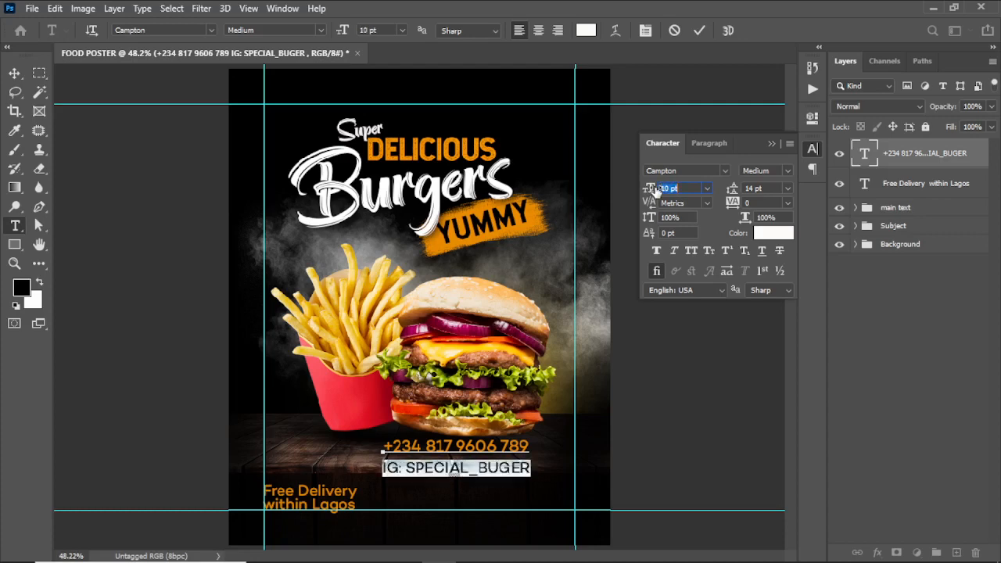
{"action": "left_click_drag", "start_coordinate": [656, 192], "coordinate": [652, 192]}
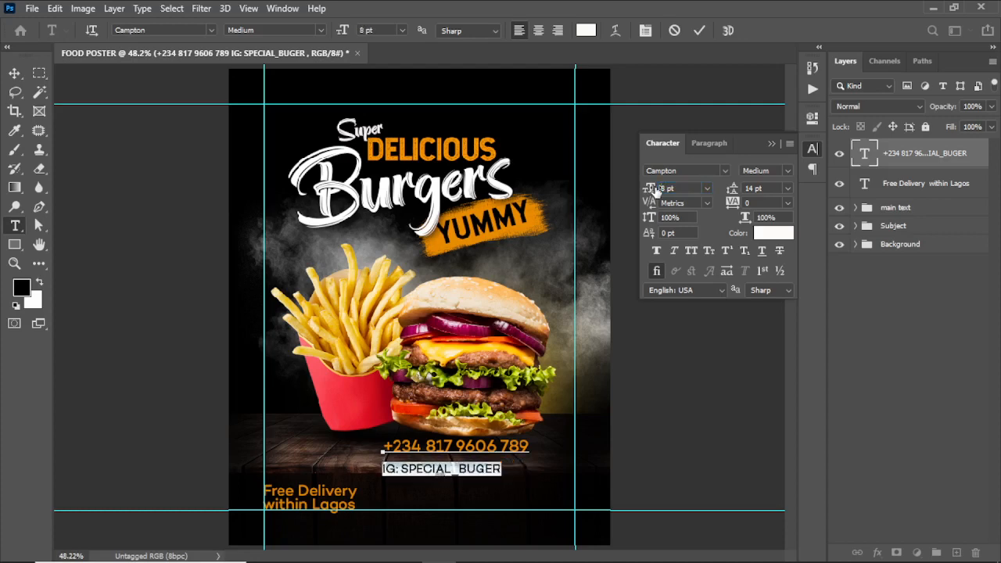
{"action": "left_click", "coordinate": [698, 29]}
{"action": "key", "text": "v"}
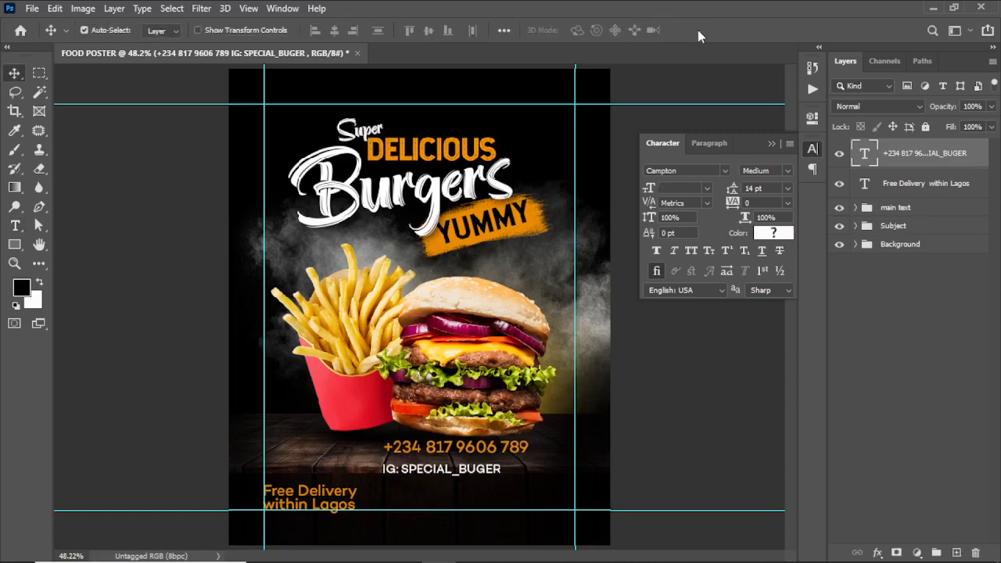
- Center-align the phone number and Instagram lines of the contact text
{"action": "double_click", "coordinate": [867, 157]}
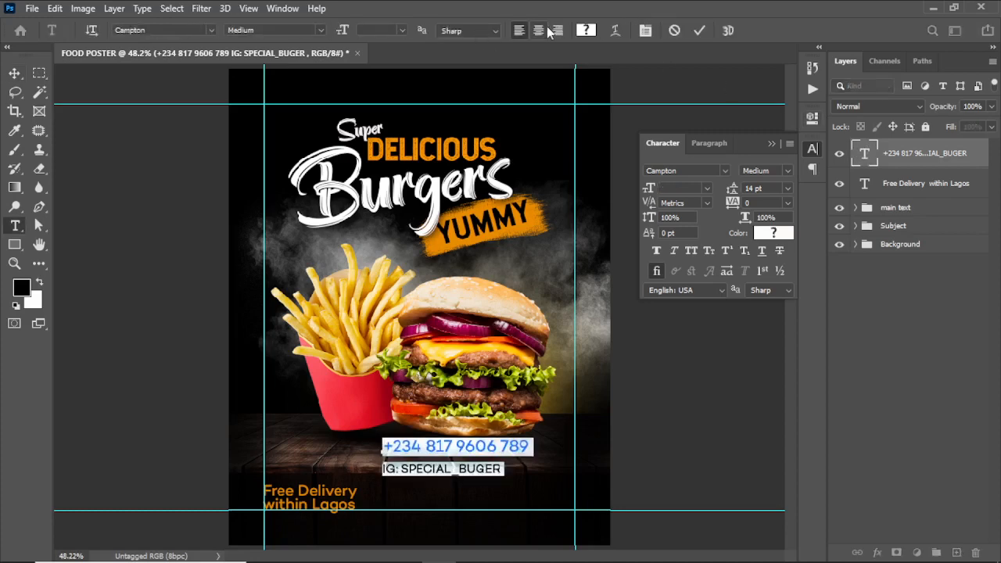
{"action": "left_click", "coordinate": [541, 29]}
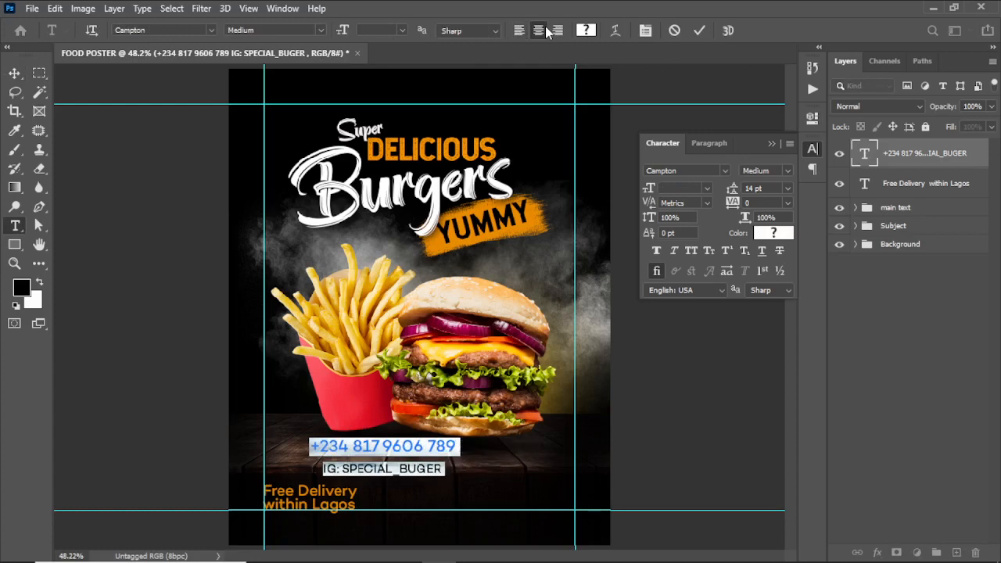
{"action": "left_click", "coordinate": [701, 30]}
{"action": "key", "text": "v"}
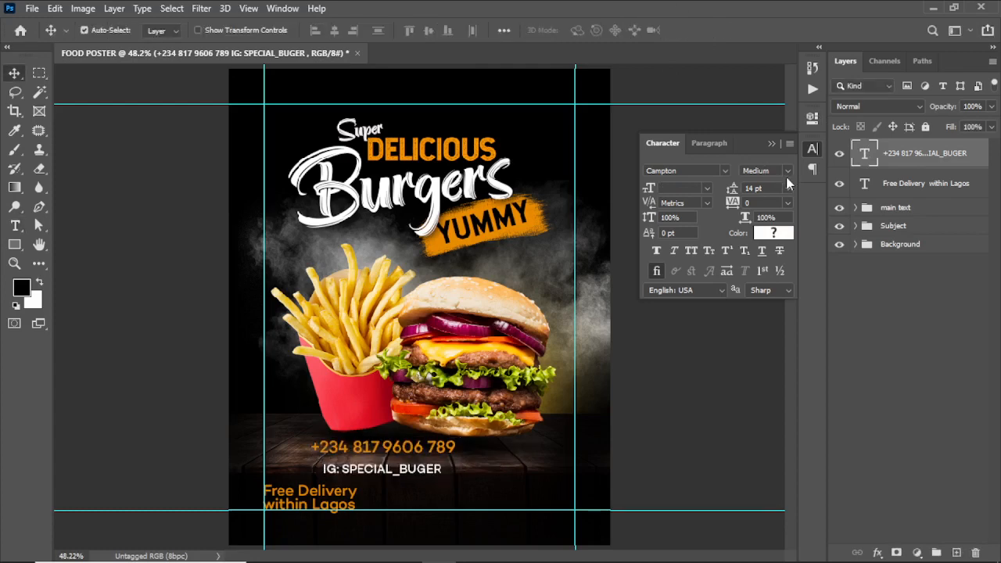
- Tighten the spacing between the two contact lines by setting the leading to 9 pt
{"action": "left_click", "coordinate": [787, 171]}
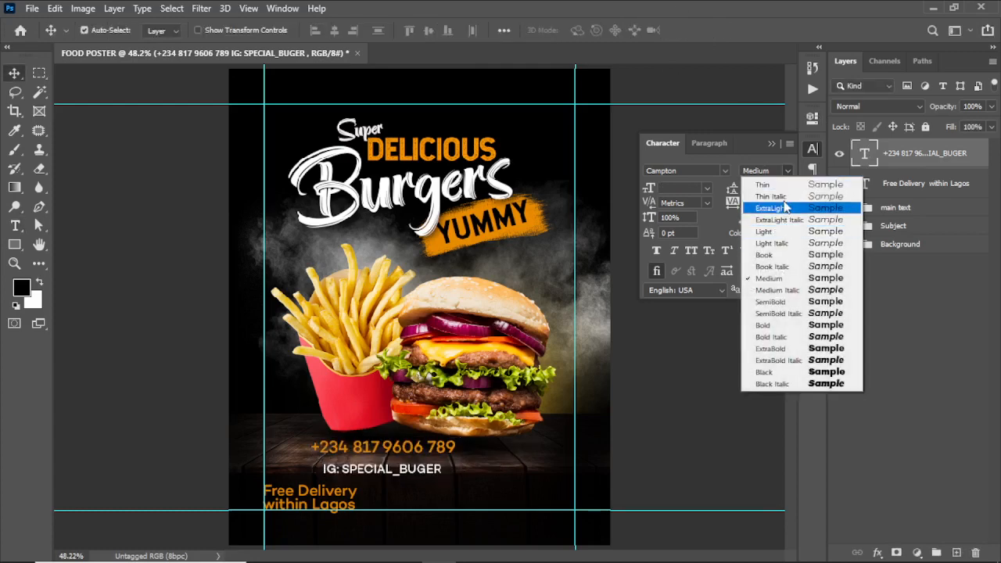
{"action": "left_click", "coordinate": [771, 171]}
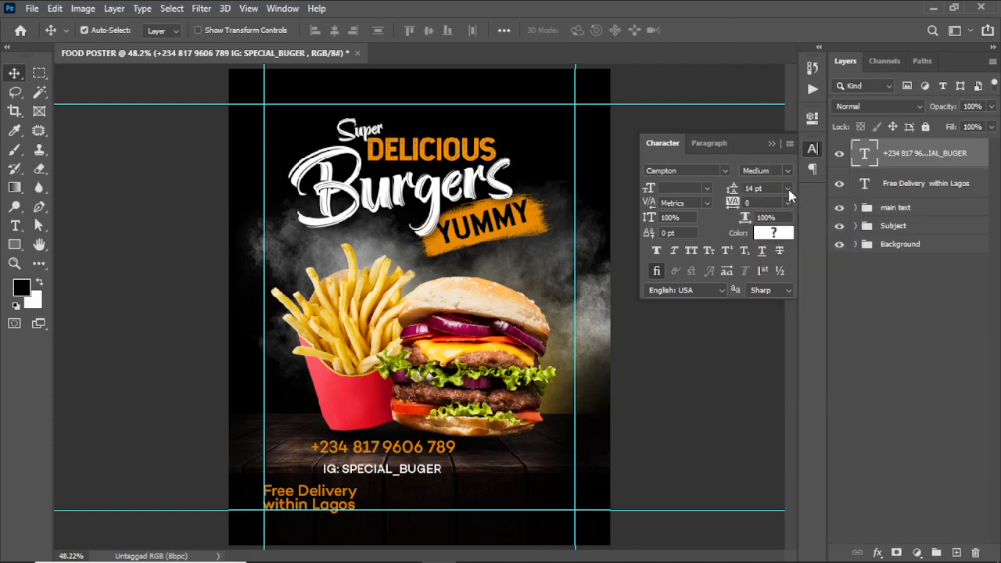
{"action": "left_click", "coordinate": [788, 189]}
{"action": "left_click", "coordinate": [782, 245]}
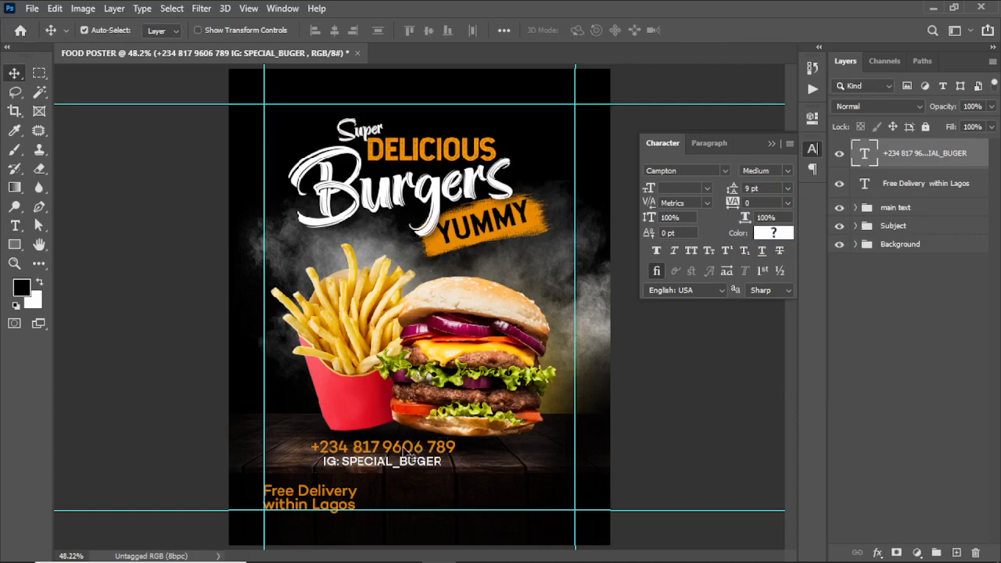
- Move the contact text beside the Free Delivery text at the bottom guide and scale it to about 84%
{"action": "left_click_drag", "start_coordinate": [404, 453], "coordinate": [472, 499]}
{"action": "key", "text": "ctrl+t"}
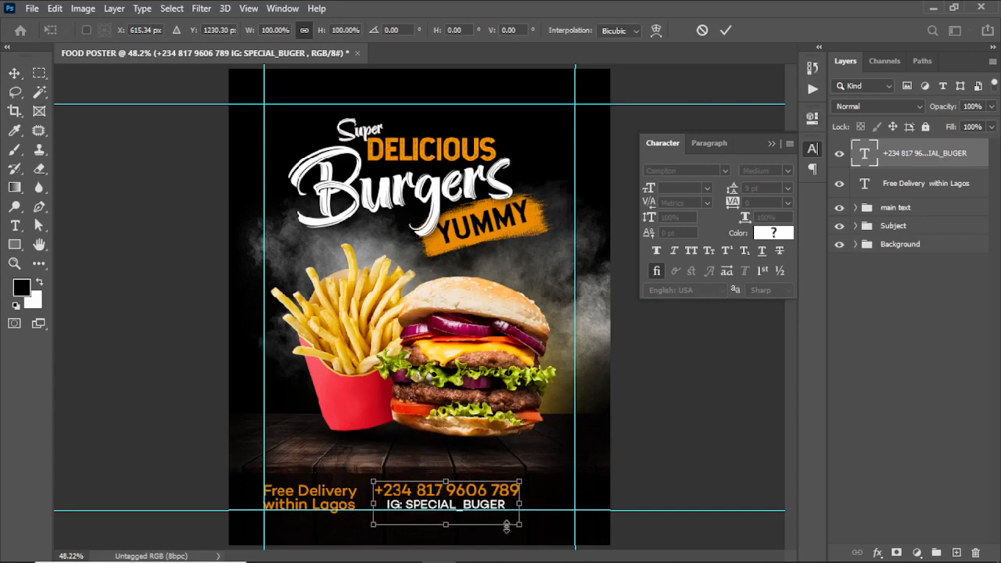
{"action": "left_click_drag", "start_coordinate": [521, 504], "coordinate": [454, 497]}
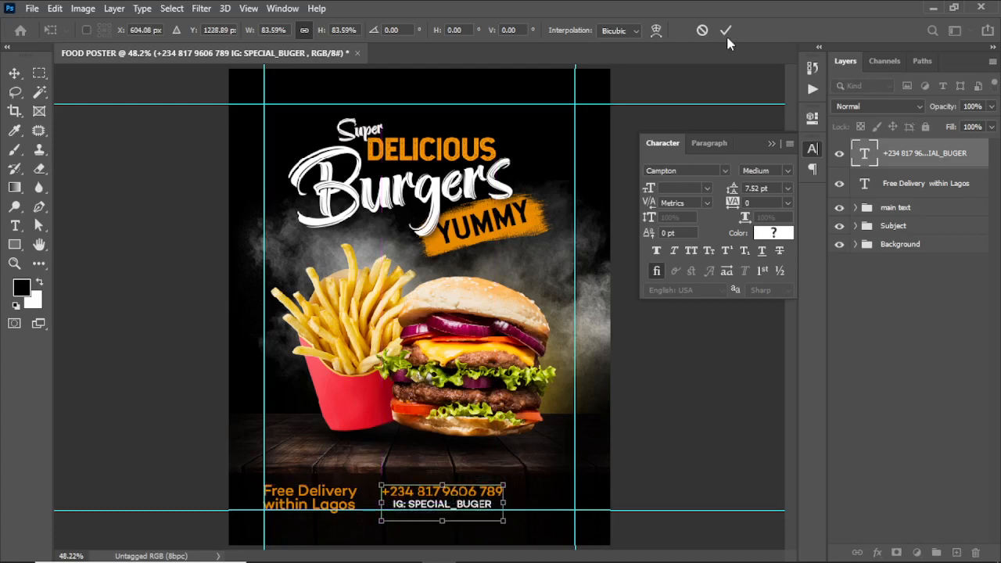
{"action": "left_click", "coordinate": [723, 33]}
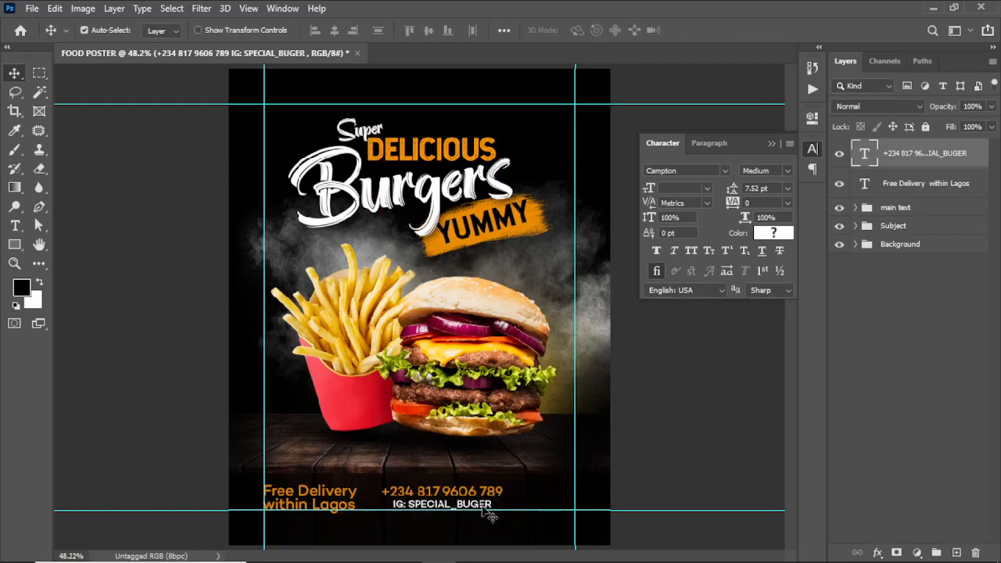
{"action": "mouse_move", "coordinate": [578, 552]}
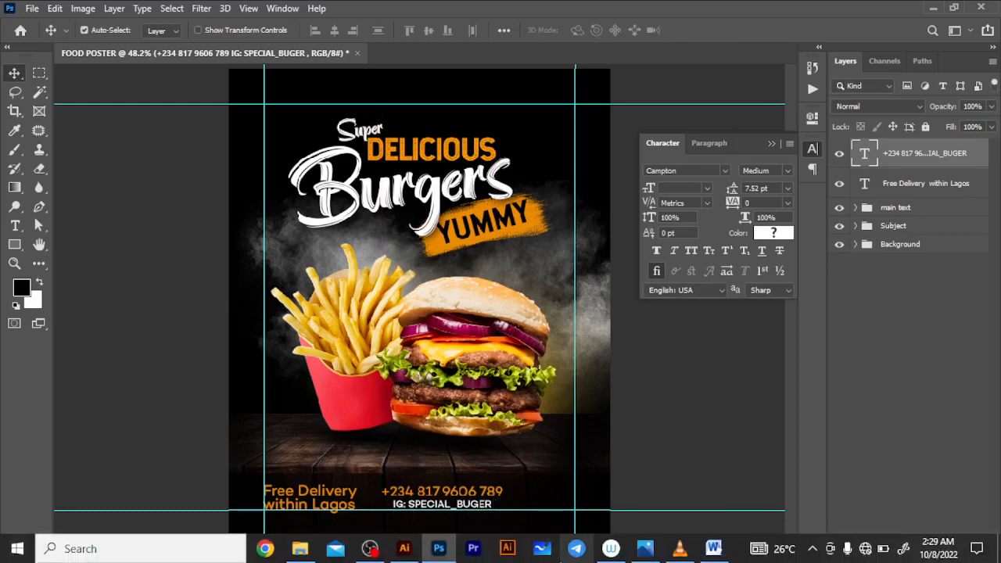
- Copy "Order Now" from the Word document and add it as a new text layer below the fries on the Photoshop poster
{"action": "left_click", "coordinate": [714, 550]}
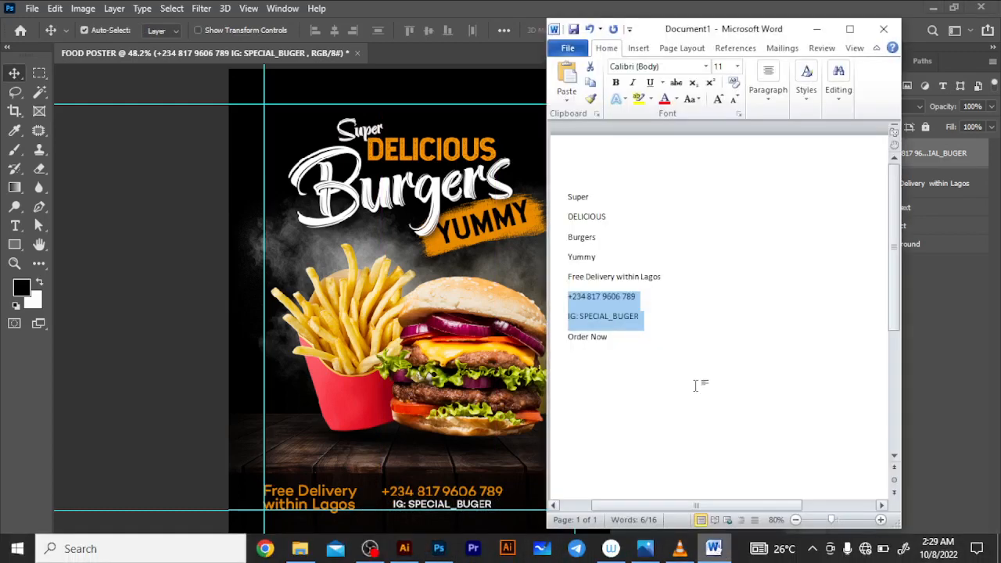
{"action": "left_click", "coordinate": [576, 337]}
{"action": "left_click_drag", "start_coordinate": [576, 336], "coordinate": [641, 337]}
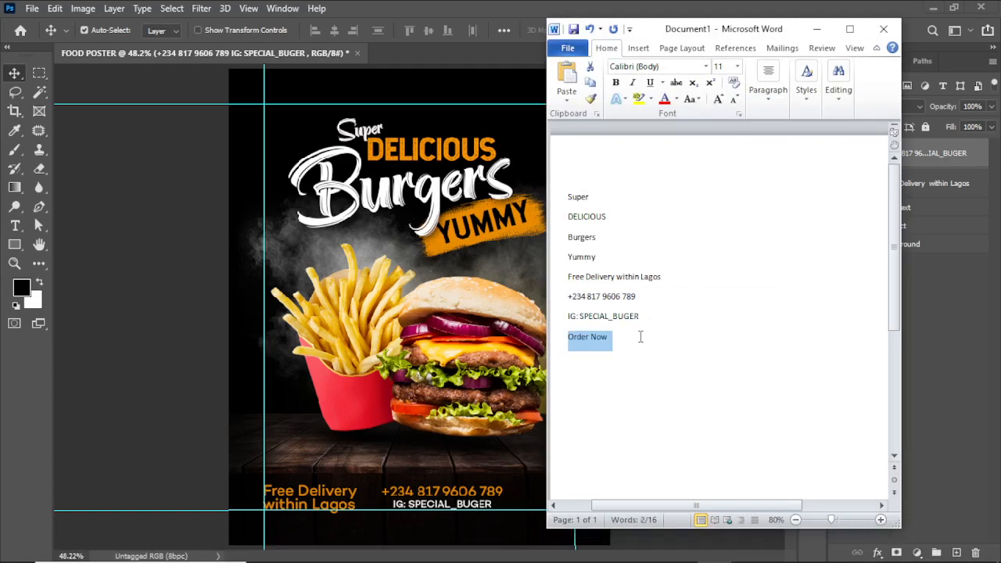
{"action": "left_click", "coordinate": [534, 463]}
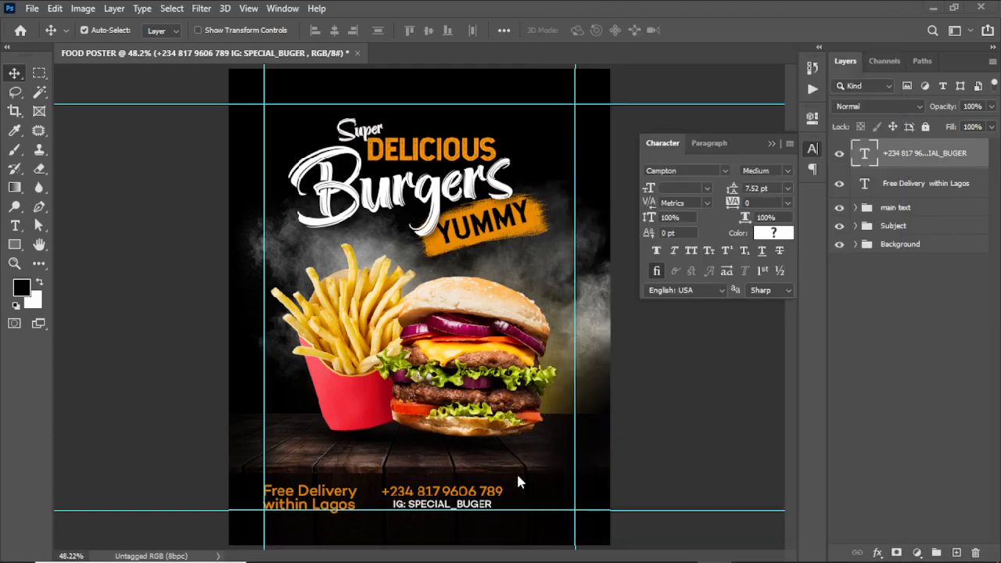
{"action": "left_click", "coordinate": [16, 225]}
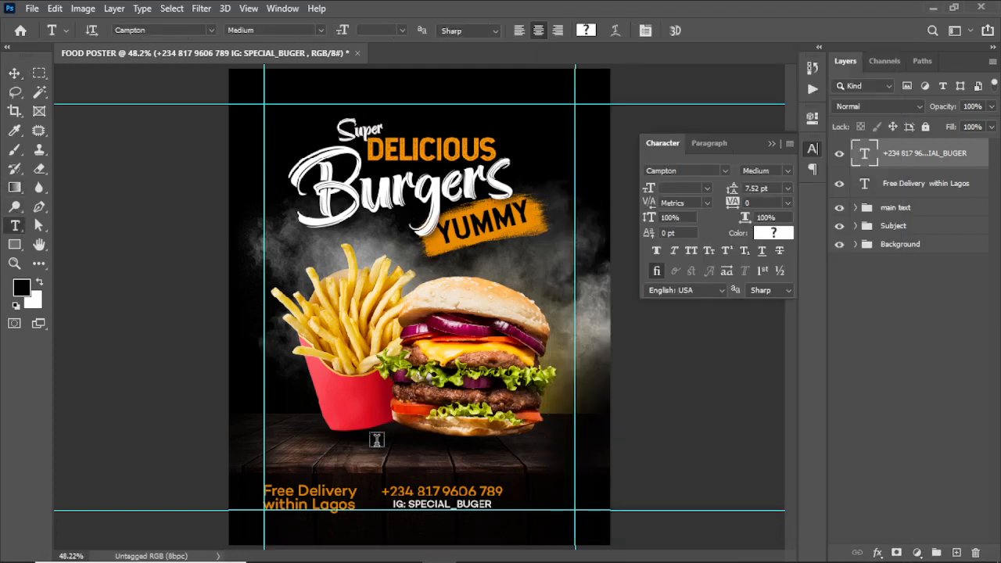
{"action": "left_click", "coordinate": [376, 440]}
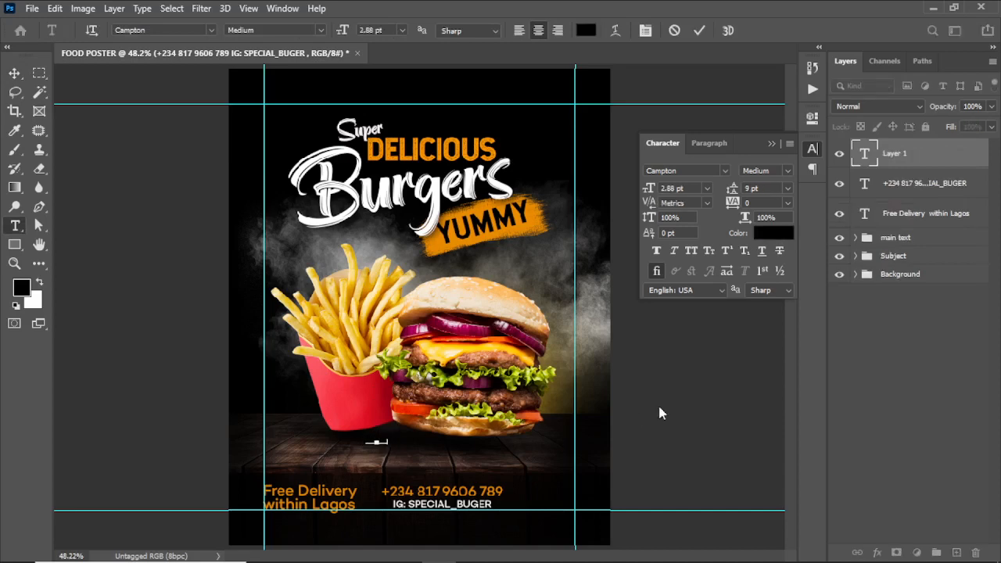
{"action": "left_click", "coordinate": [701, 31]}
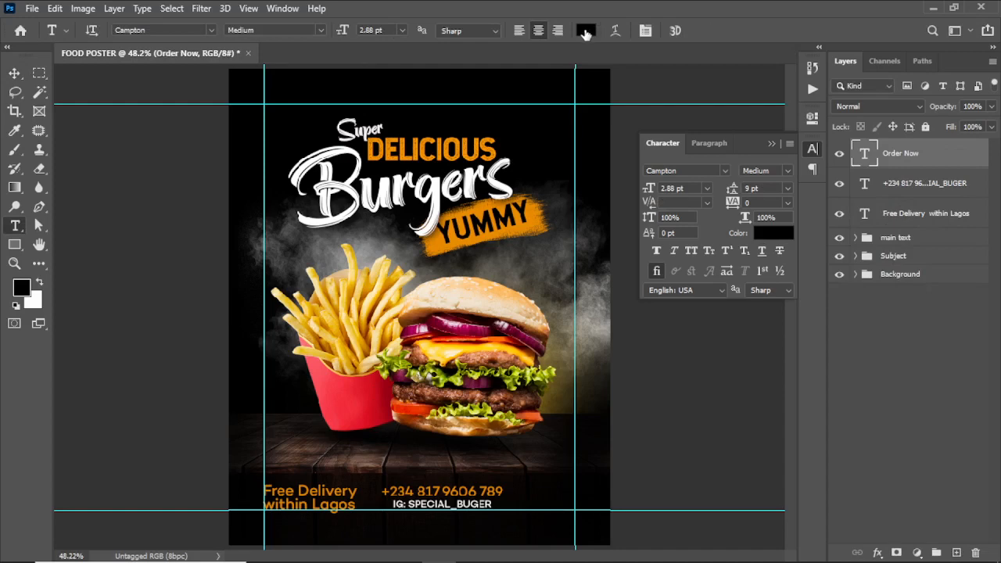
- Color the Order Now text orange (#f69300) sampled from the DELICIOUS headline and scale it to about 396%
{"action": "left_click", "coordinate": [586, 30]}
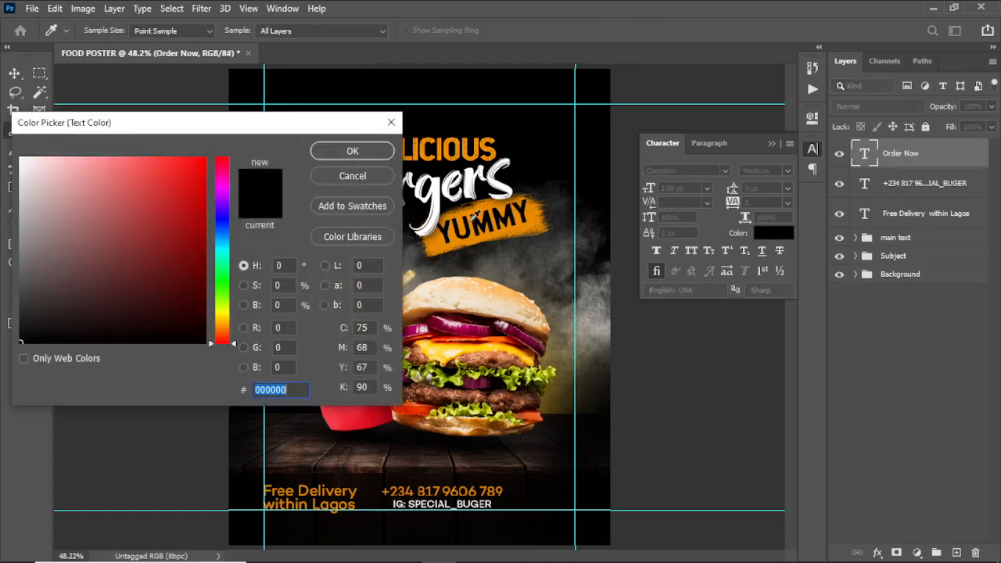
{"action": "left_click", "coordinate": [483, 143]}
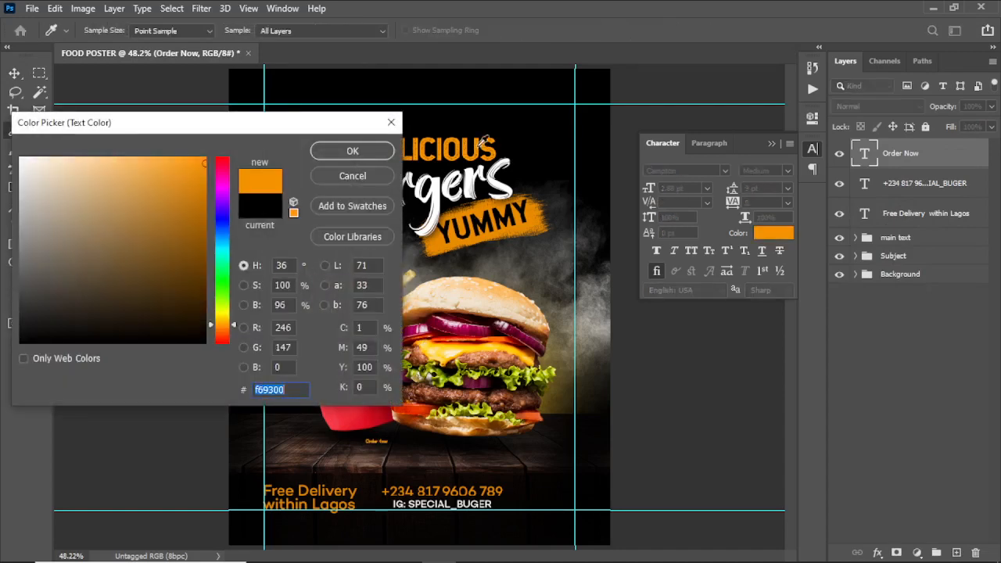
{"action": "left_click", "coordinate": [363, 154]}
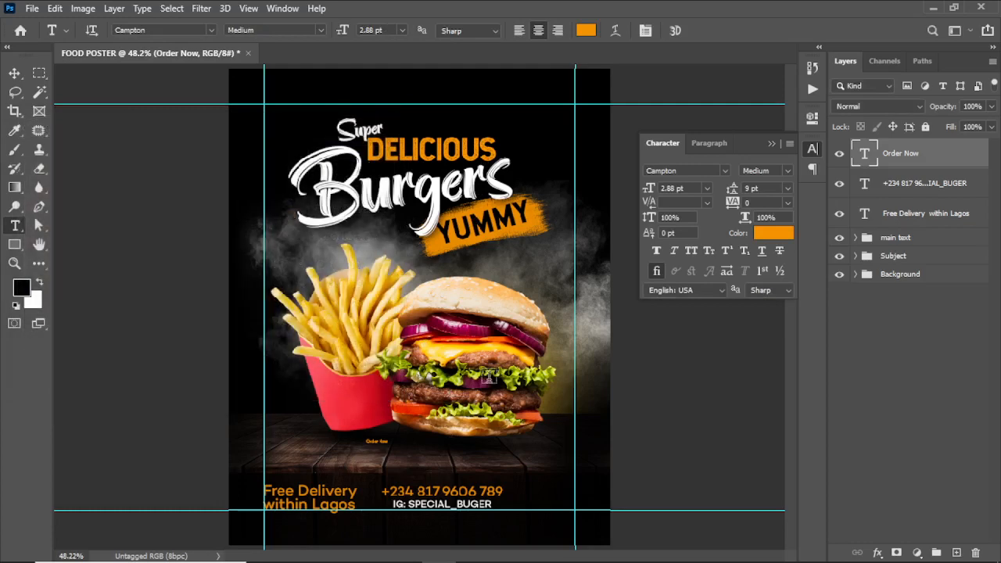
{"action": "key", "text": "ctrl+t"}
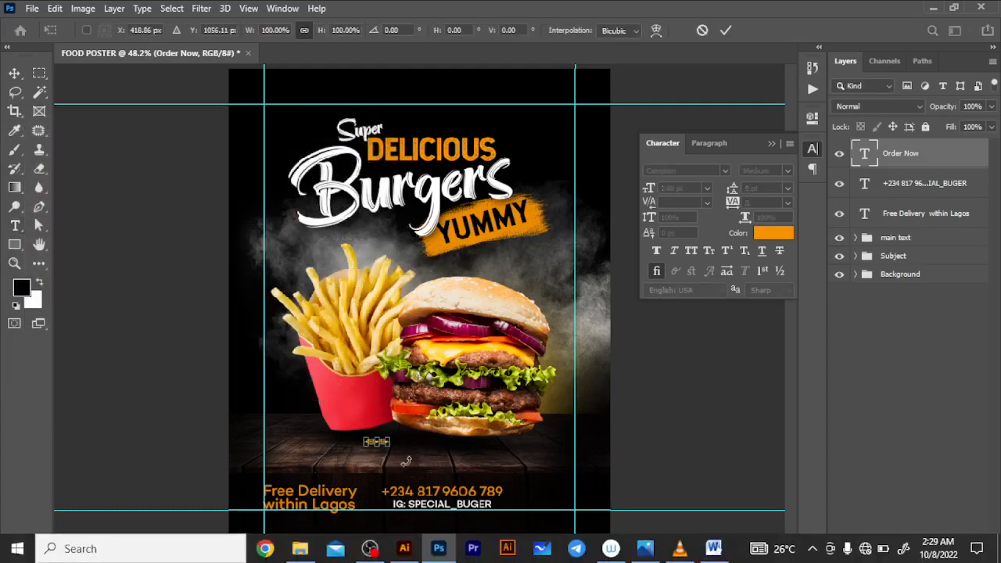
{"action": "left_click_drag", "start_coordinate": [389, 441], "coordinate": [454, 441]}
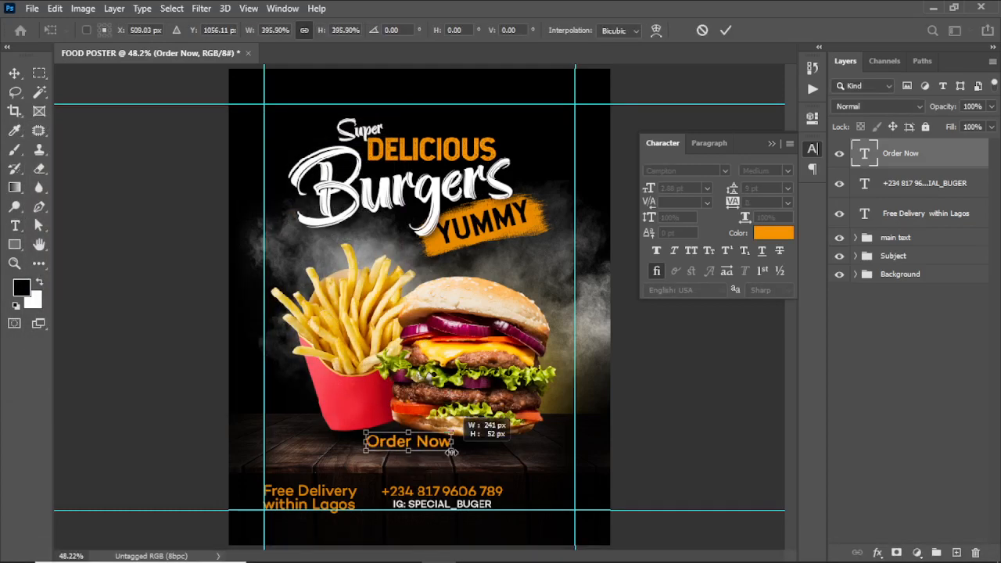
{"action": "left_click", "coordinate": [725, 32]}
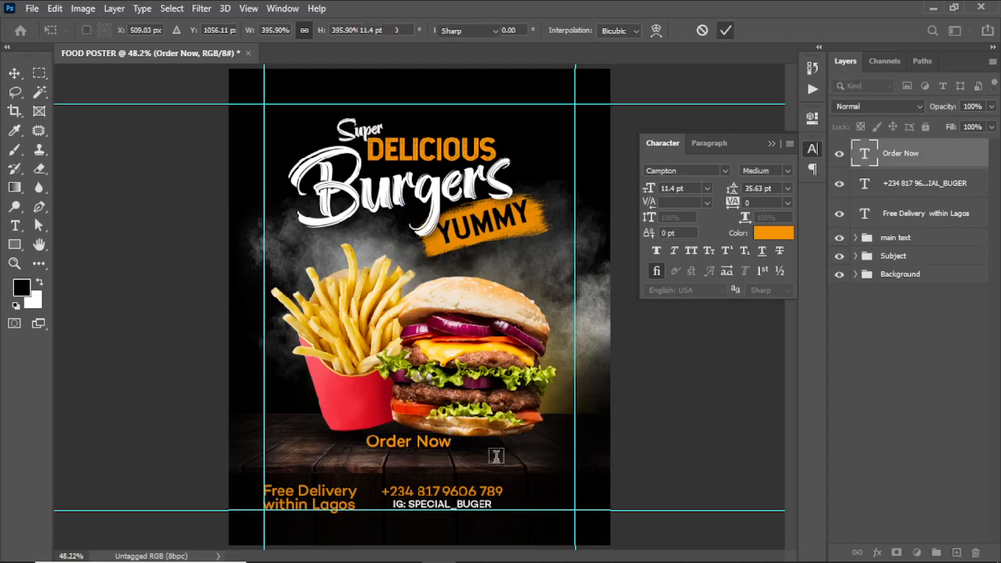
- Split Order Now onto two centered lines and tighten the leading to 9 pt, after trying right alignment
{"action": "left_click", "coordinate": [417, 444]}
{"action": "key", "text": "Return"}
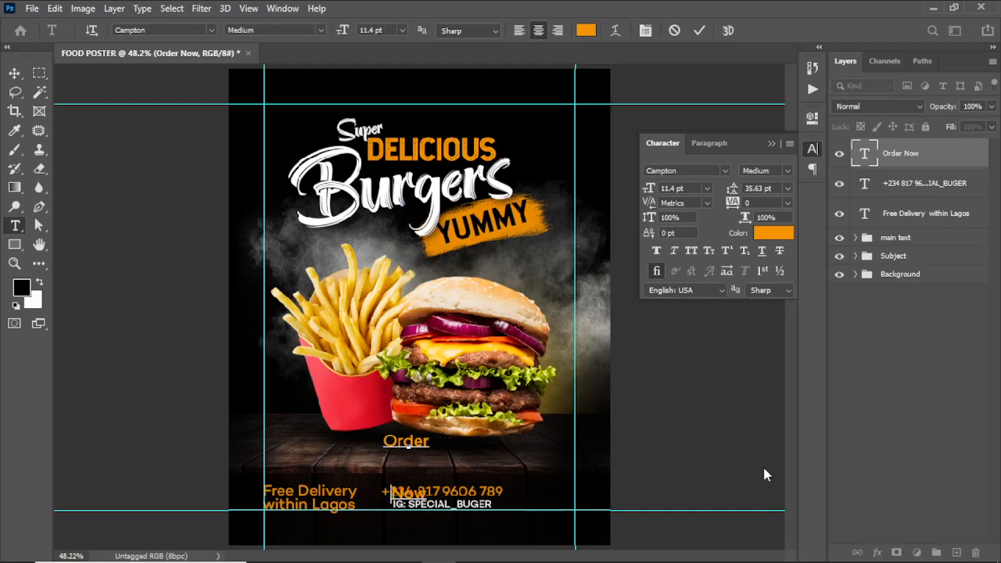
{"action": "left_click", "coordinate": [788, 191]}
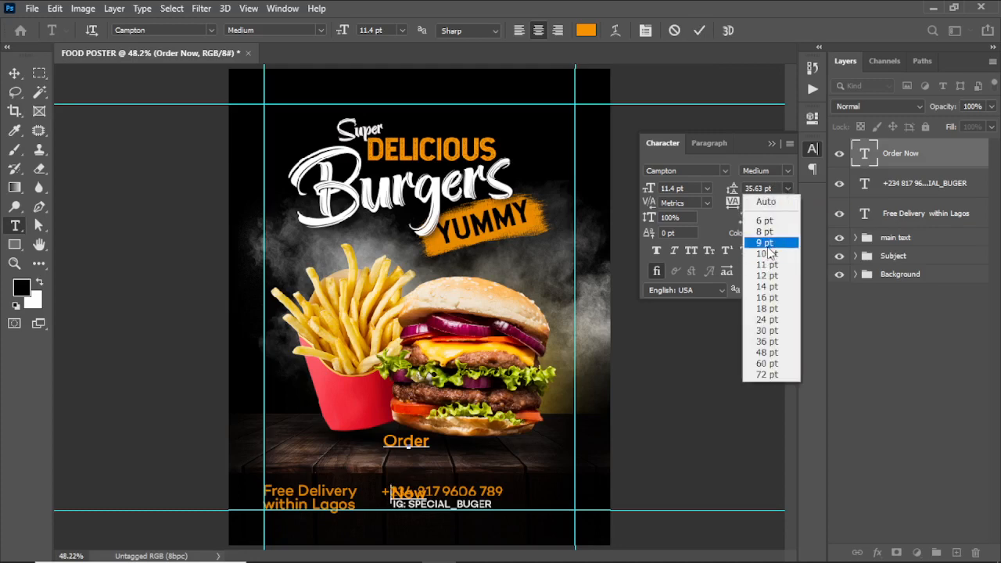
{"action": "left_click", "coordinate": [768, 245]}
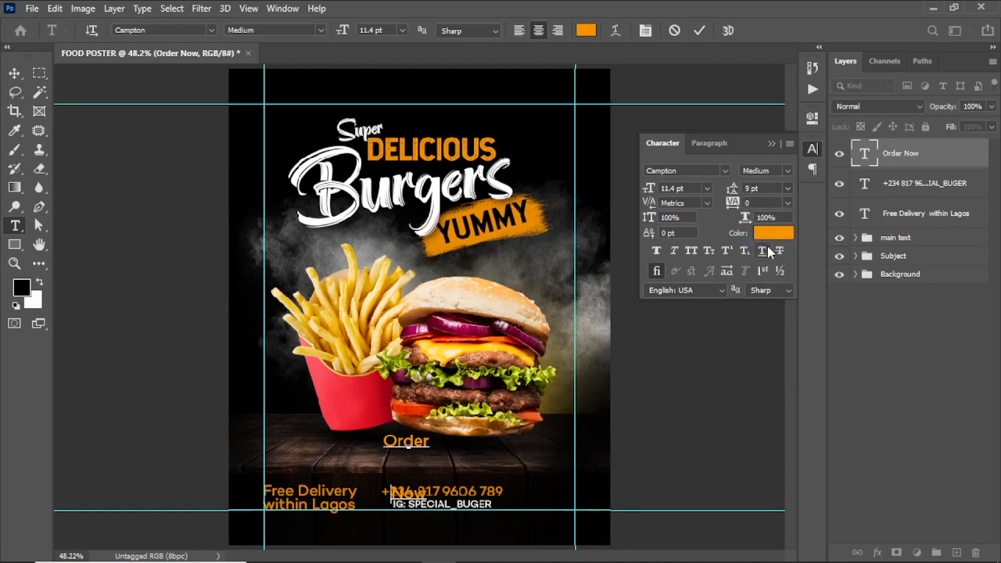
{"action": "left_click", "coordinate": [699, 30]}
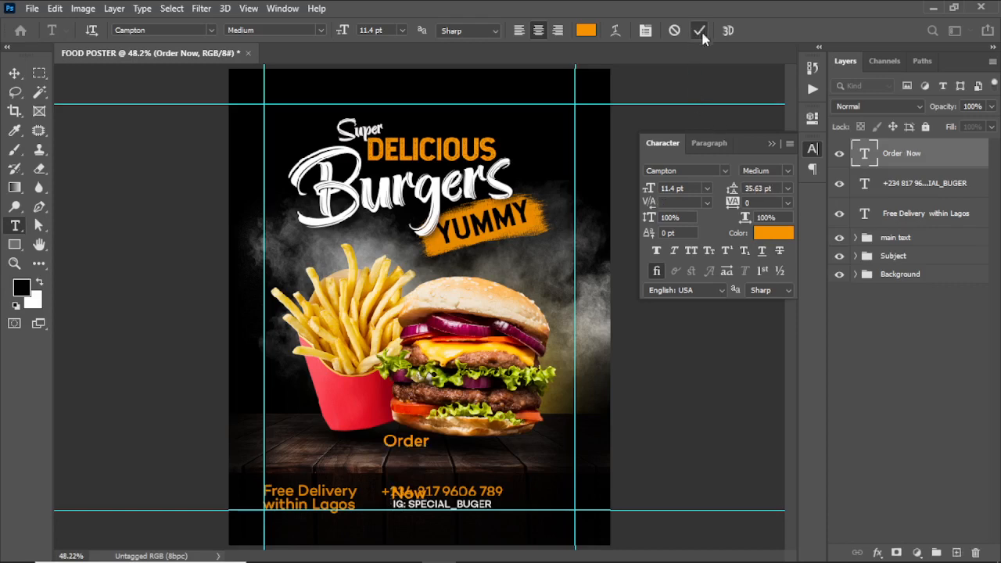
{"action": "left_click", "coordinate": [789, 188]}
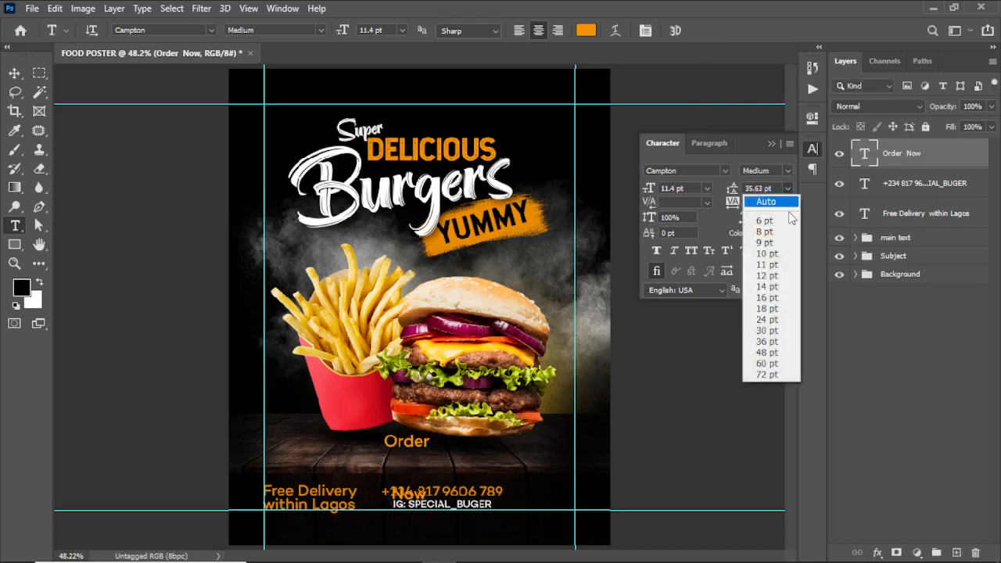
{"action": "left_click", "coordinate": [781, 247]}
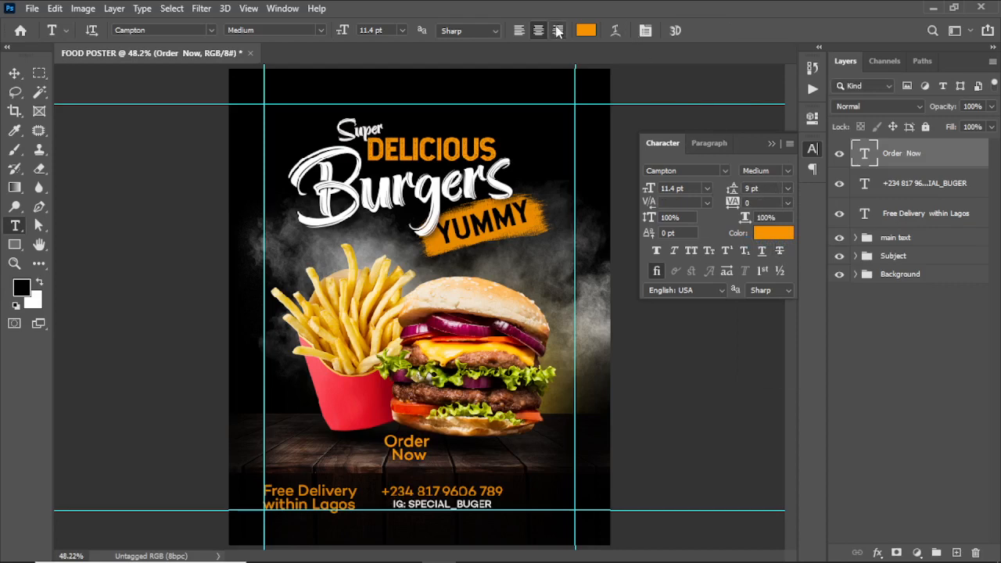
{"action": "left_click", "coordinate": [558, 29]}
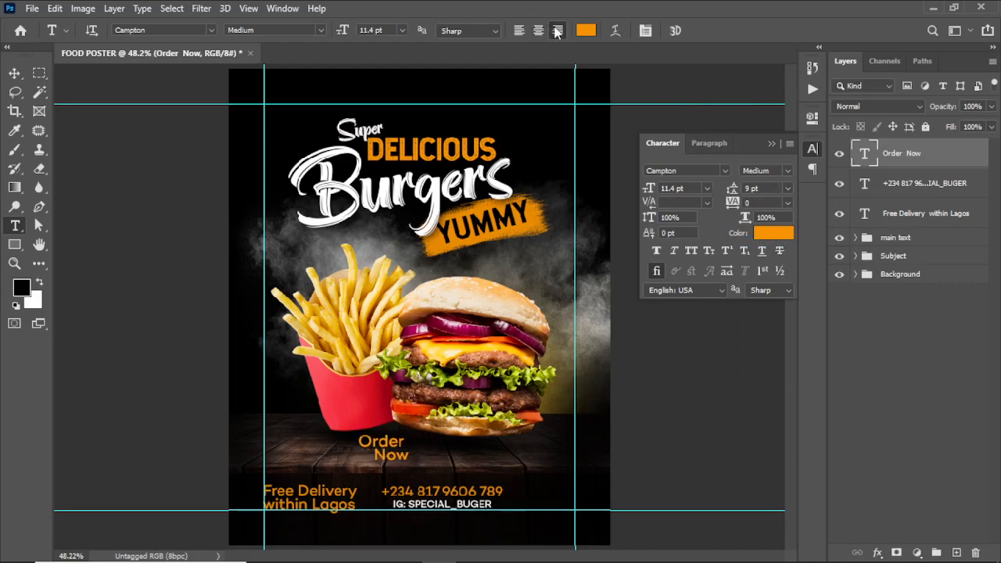
{"action": "left_click", "coordinate": [538, 29]}
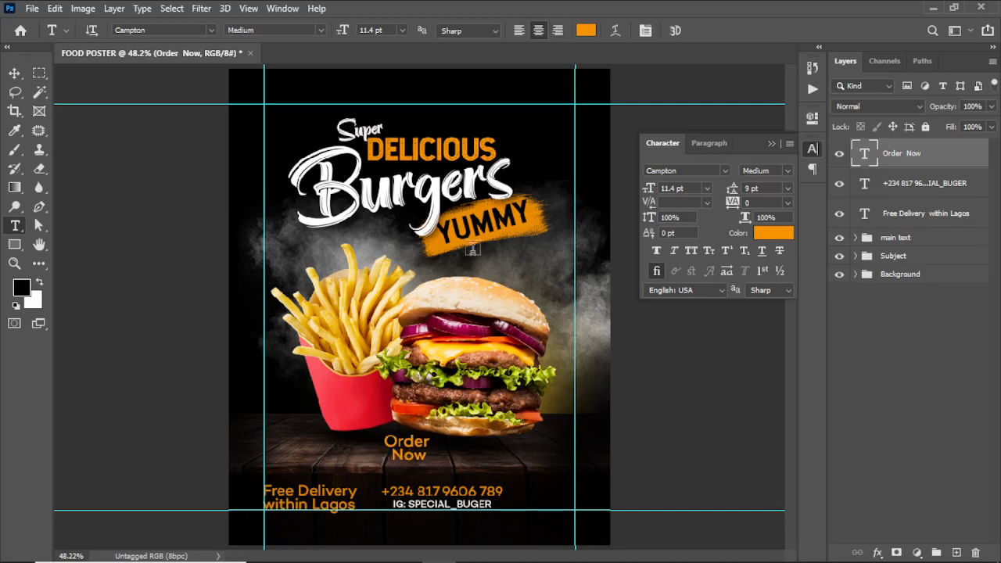
- Add an exclamation mark at the end of the Order Now text
{"action": "left_click", "coordinate": [424, 456]}
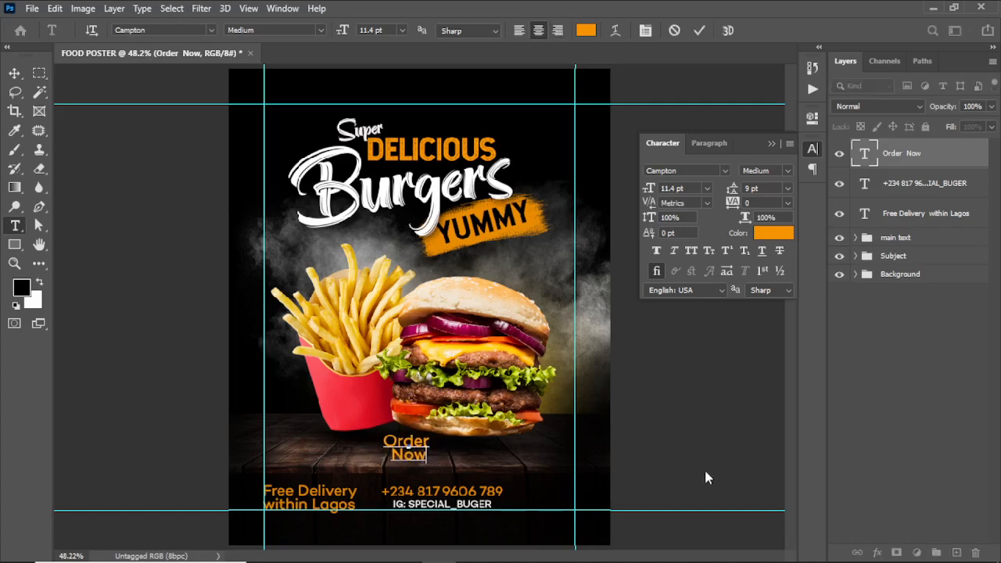
{"action": "type", "text": "!"}
{"action": "left_click", "coordinate": [697, 30]}
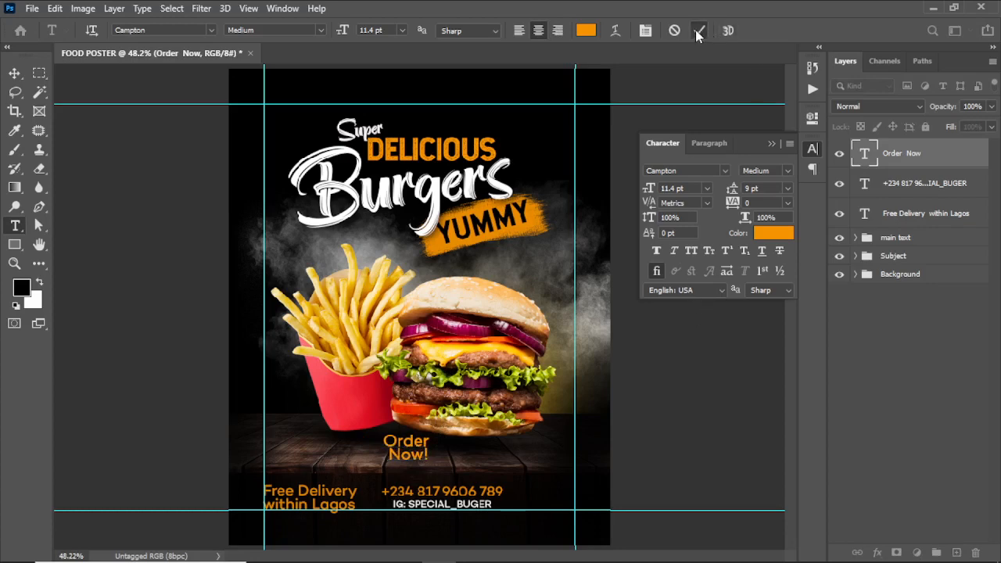
- Set the leading of Order Now! to 10 pt and move it to the poster's lower-right guide corner beside the contact text
{"action": "left_click", "coordinate": [787, 189]}
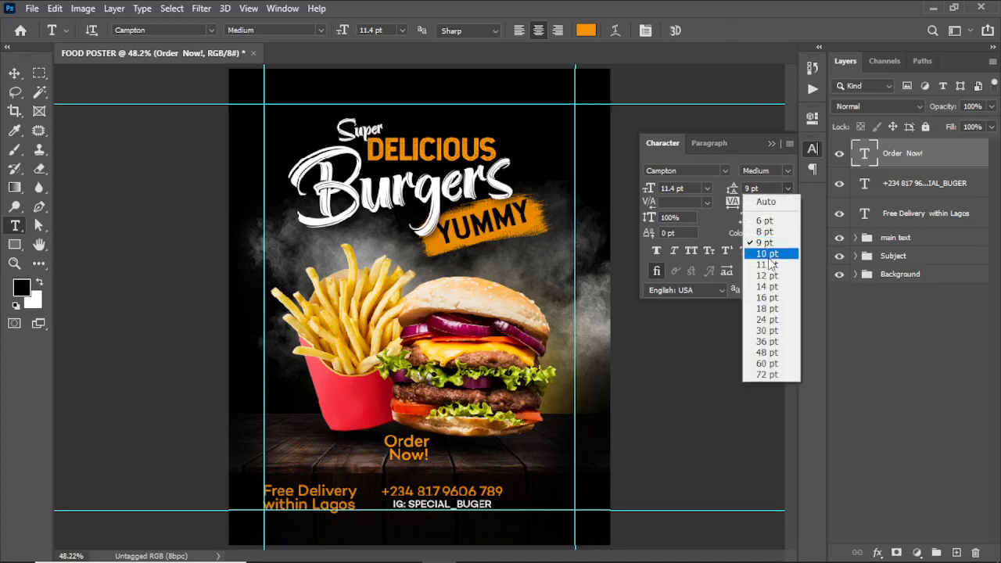
{"action": "left_click", "coordinate": [768, 255]}
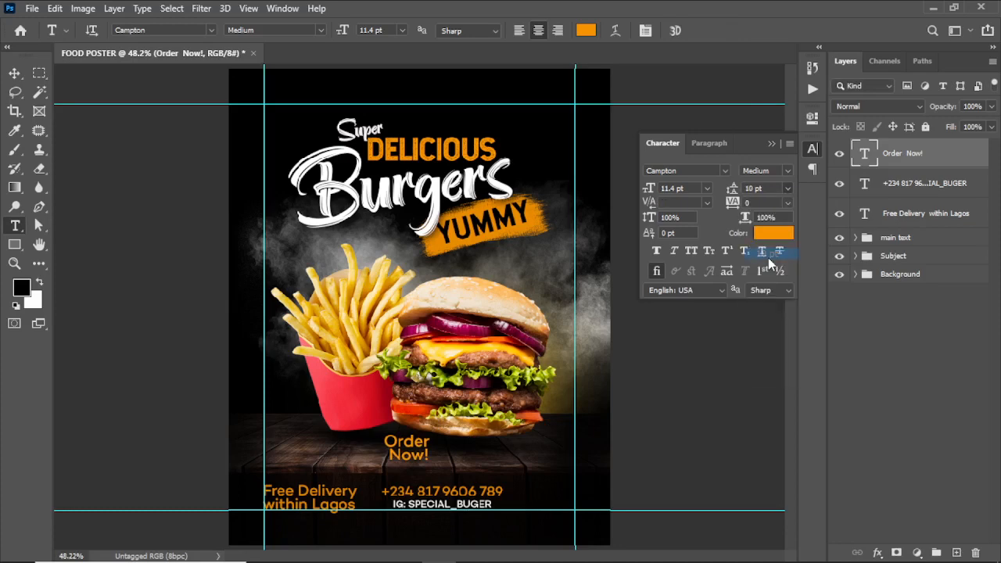
{"action": "left_click", "coordinate": [13, 71]}
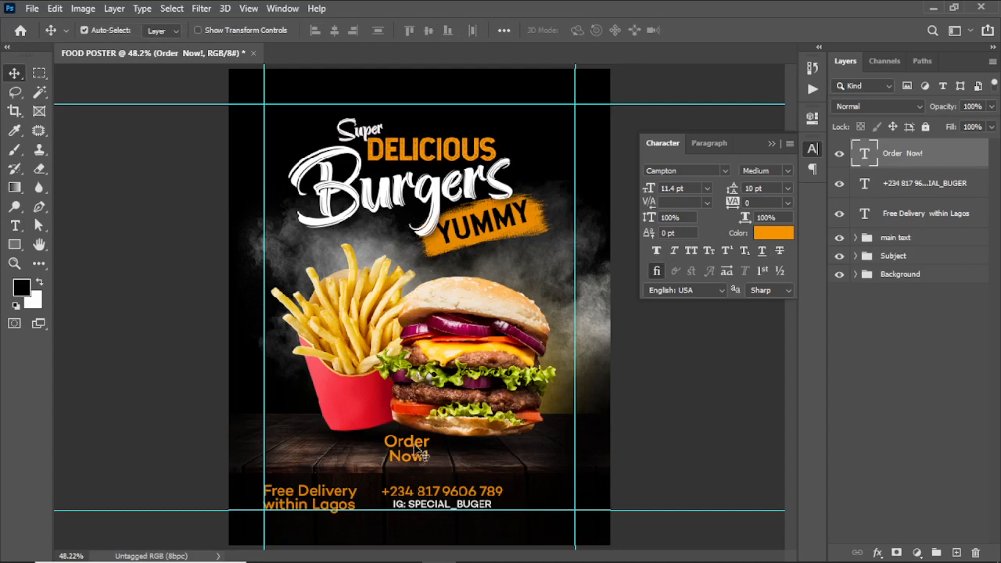
{"action": "left_click_drag", "start_coordinate": [423, 456], "coordinate": [560, 495]}
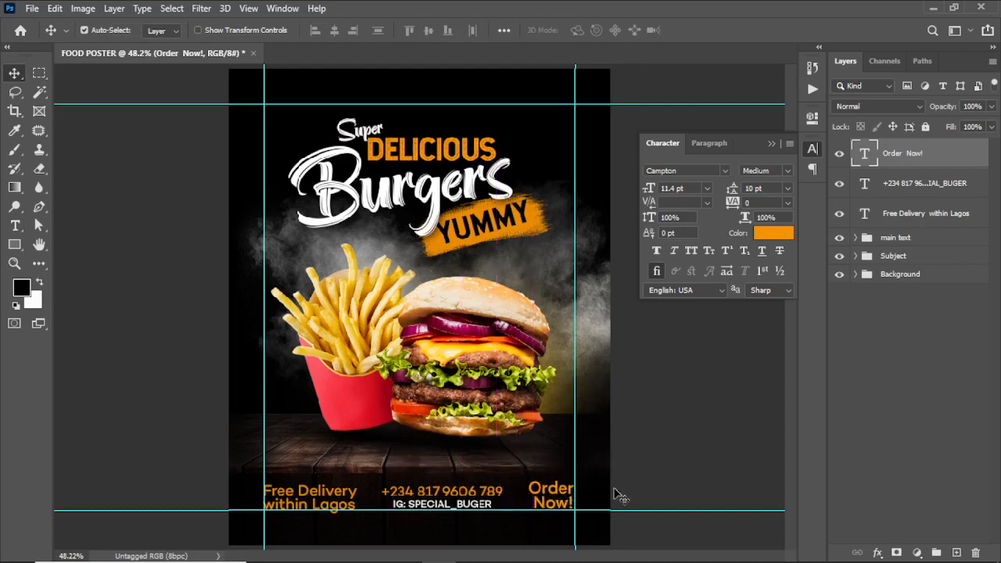
- Scale the Free Delivery within Lagos text down to about 91%, keeping its left edge at the guide
{"action": "left_click", "coordinate": [923, 214]}
{"action": "key", "text": "ctrl+t"}
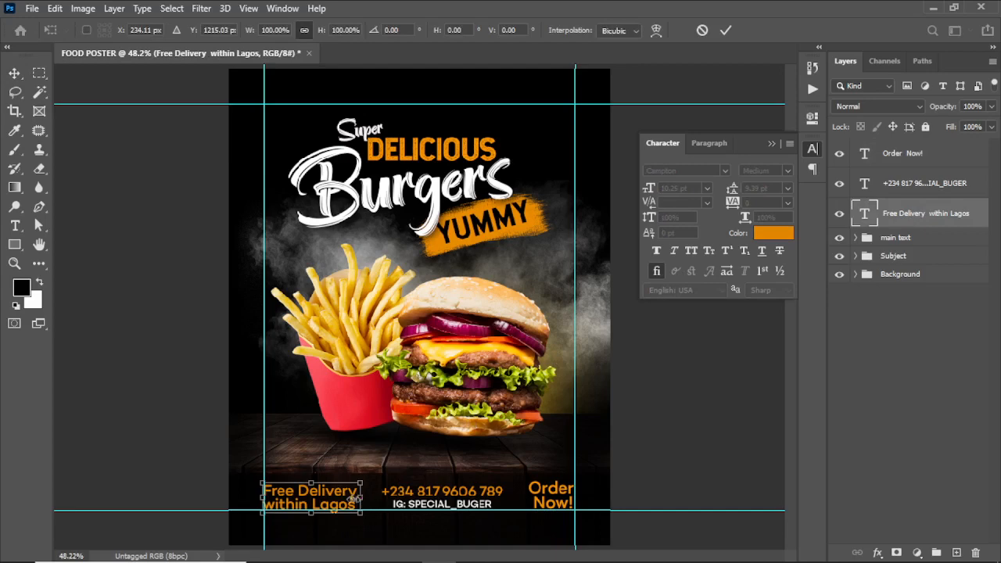
{"action": "left_click_drag", "start_coordinate": [356, 498], "coordinate": [353, 499]}
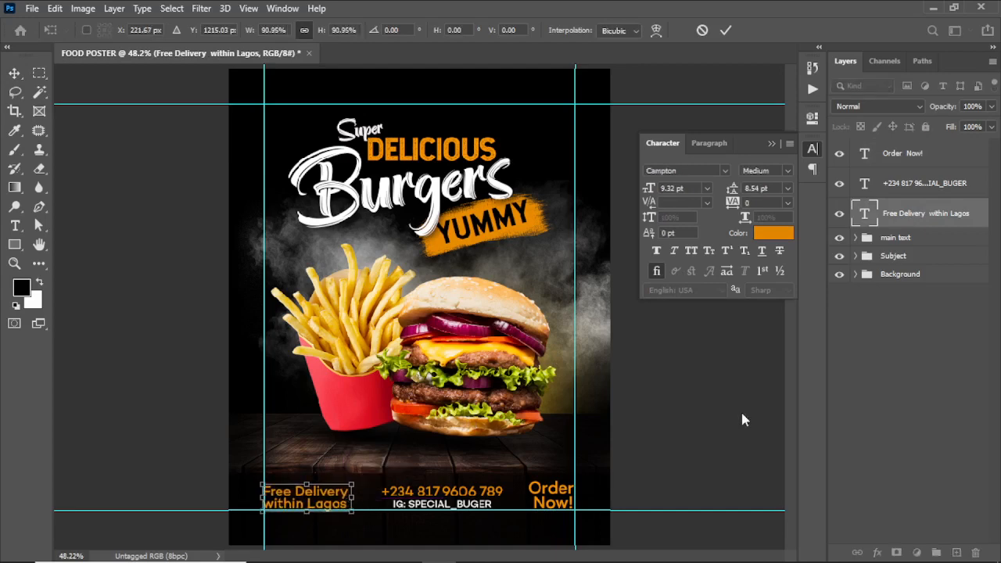
{"action": "left_click", "coordinate": [727, 30]}
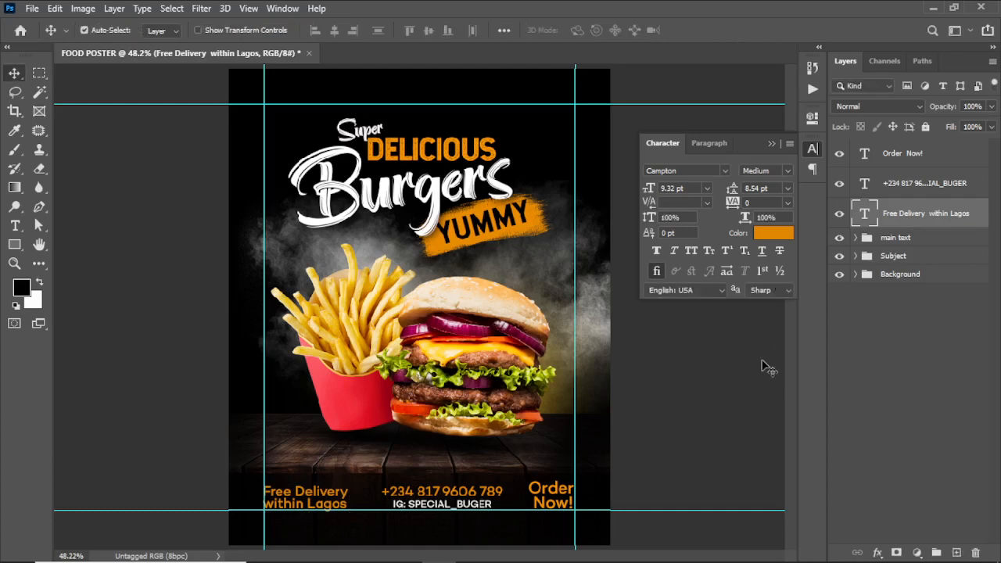
- Nudge the contact text slightly left to even out the spacing between the Free Delivery and Order Now! texts
{"action": "left_click", "coordinate": [907, 188]}
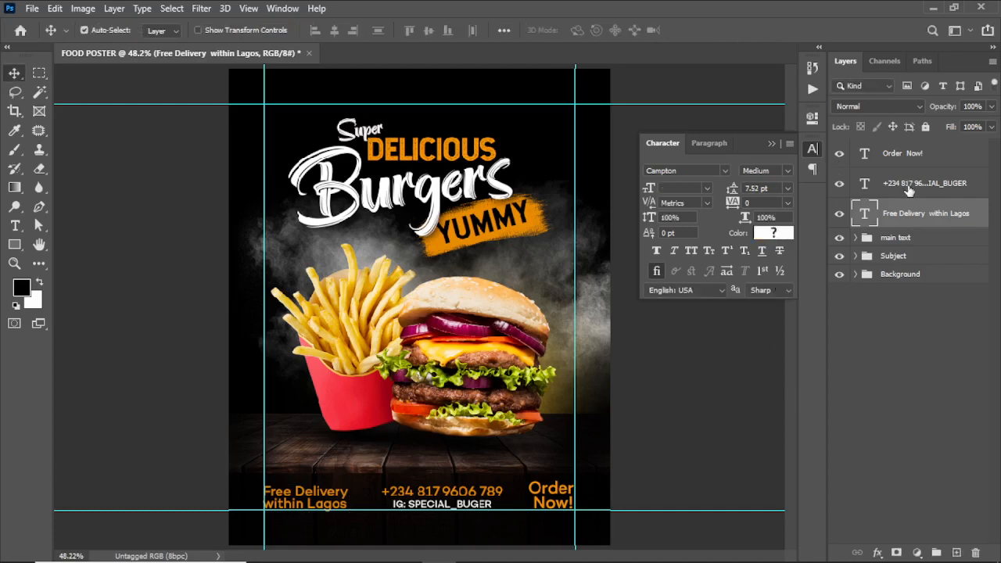
{"action": "key", "text": "Left"}
{"action": "key", "text": "Left"}
{"action": "key", "text": "Left"}
{"action": "key", "text": "Left"}
{"action": "key", "text": "Left"}
{"action": "key", "text": "Left"}
{"action": "key", "text": "Left"}
{"action": "key", "text": "Left"}
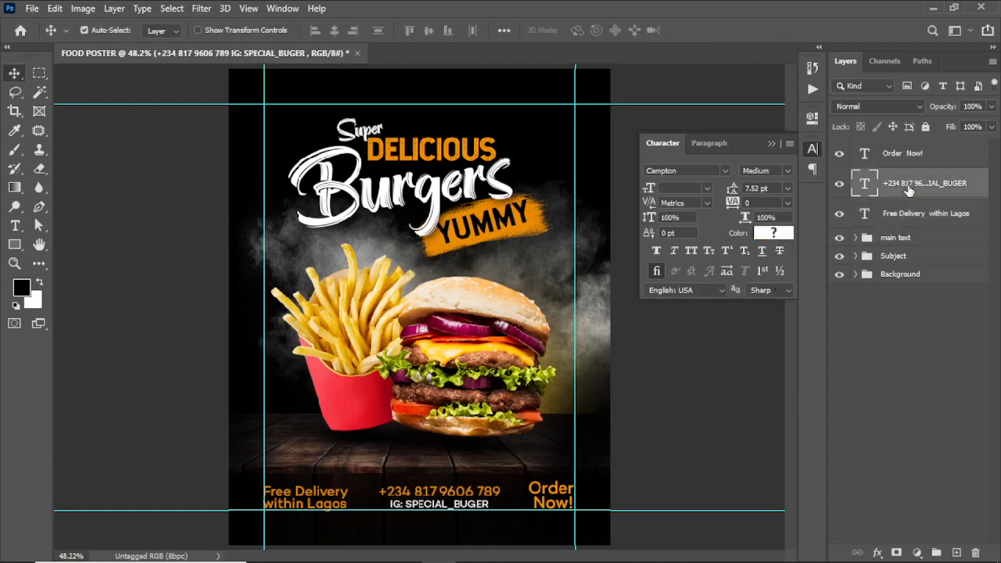
{"action": "key", "text": "Left"}
{"action": "key", "text": "Left"}
{"action": "key", "text": "Left"}
{"action": "key", "text": "Left"}
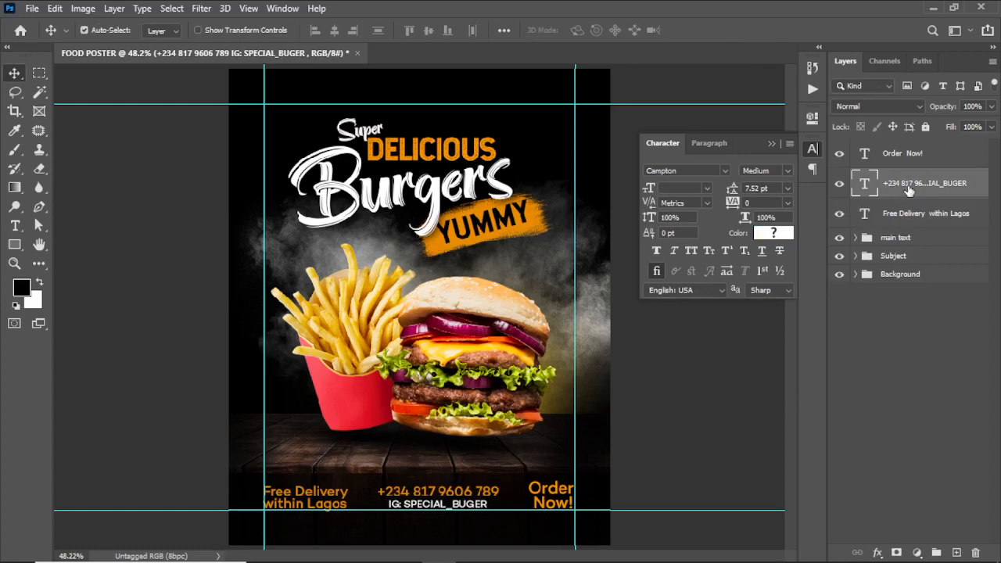
- Collapse the character settings and group the Order Now!, contact and Free Delivery text layers
{"action": "left_click", "coordinate": [770, 144]}
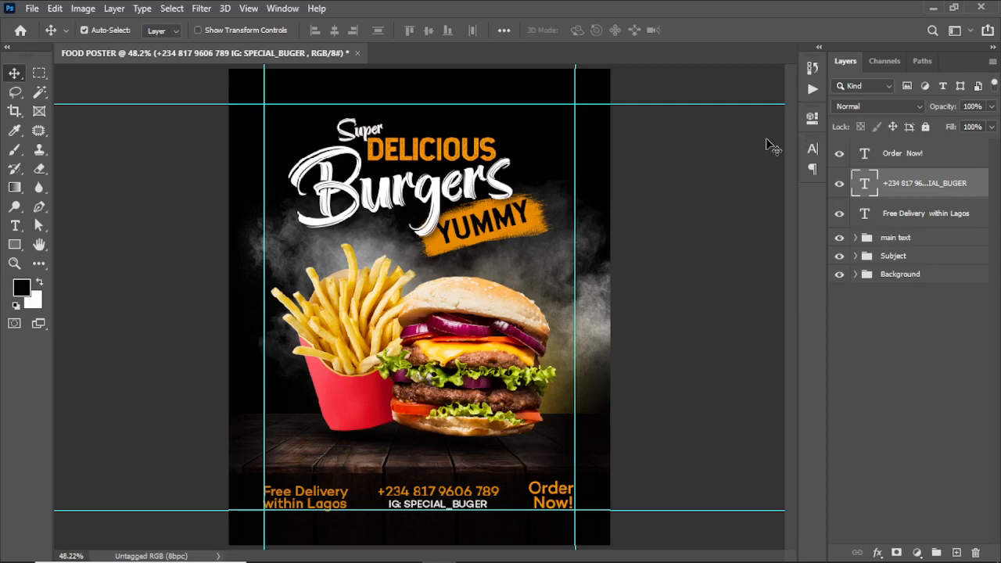
{"action": "left_click", "coordinate": [925, 211]}
{"action": "left_click", "coordinate": [904, 152], "text": "shift"}
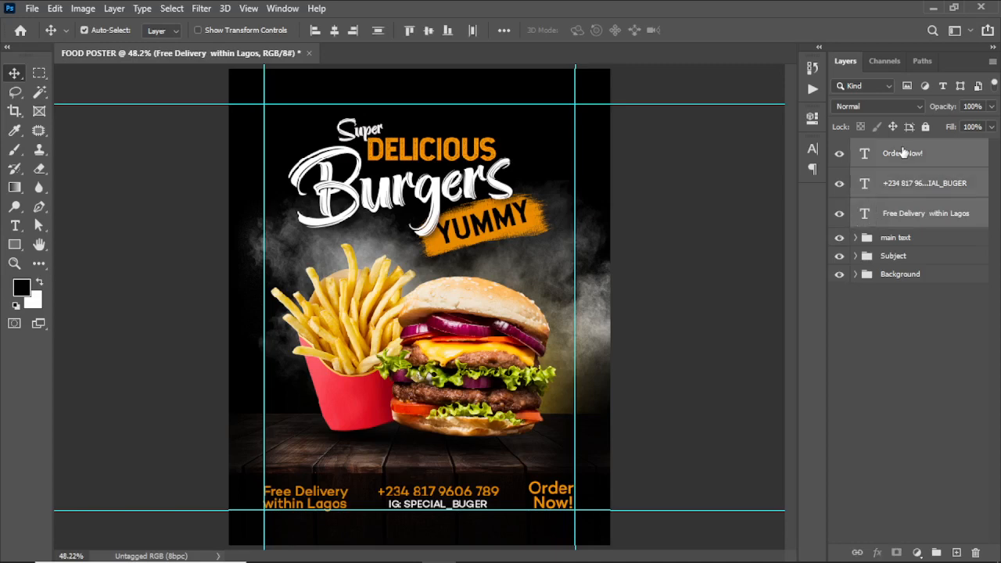
{"action": "key", "text": "ctrl+g"}
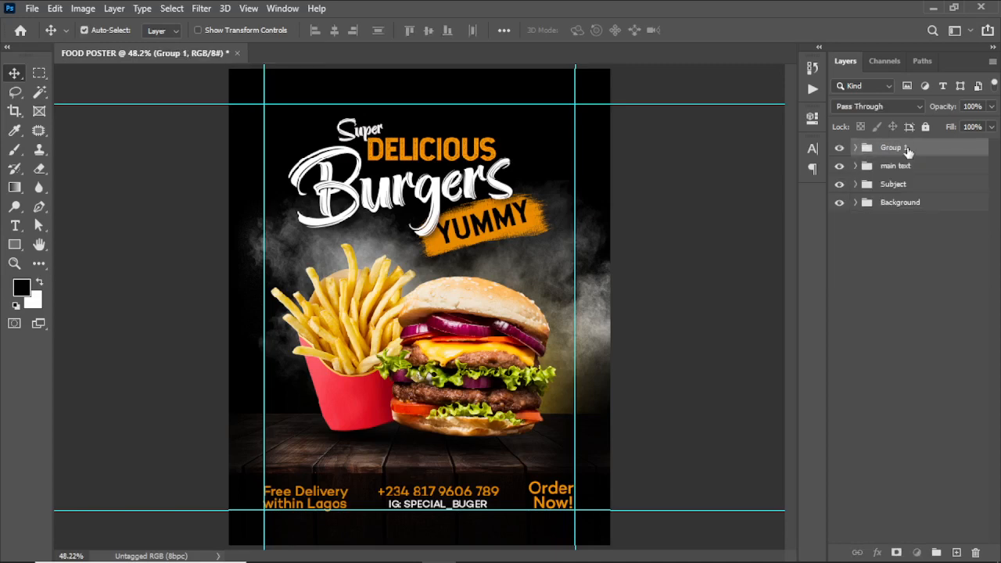
- Rename the grouped free-delivery, contact and Order Now! text layers as details
{"action": "double_click", "coordinate": [906, 148]}
{"action": "type", "text": "details"}
{"action": "key", "text": "Return"}
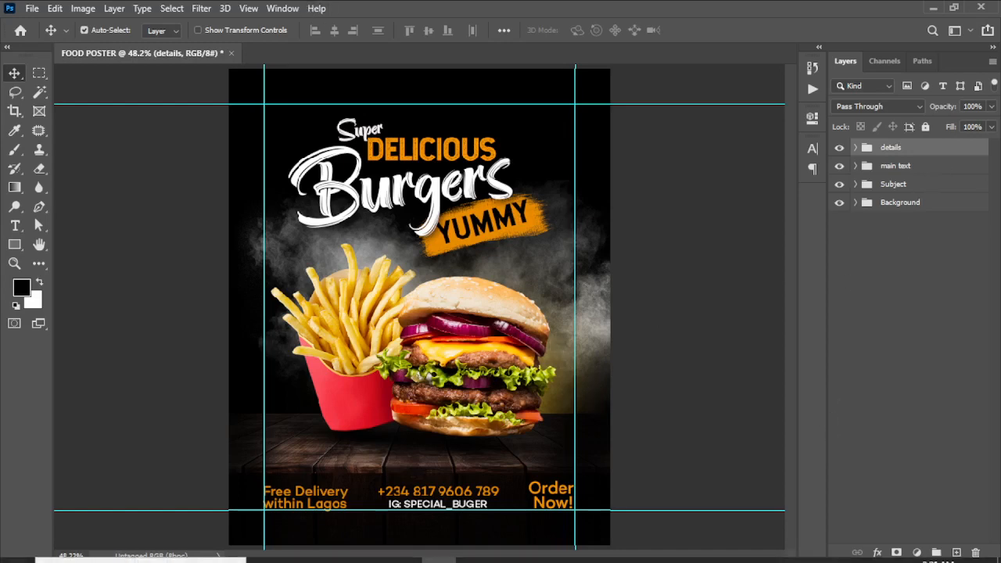
- Place the Untitled-1 image of glowing sparks from the Food poster folder over the whole poster, above all groups
{"action": "mouse_move", "coordinate": [595, 559]}
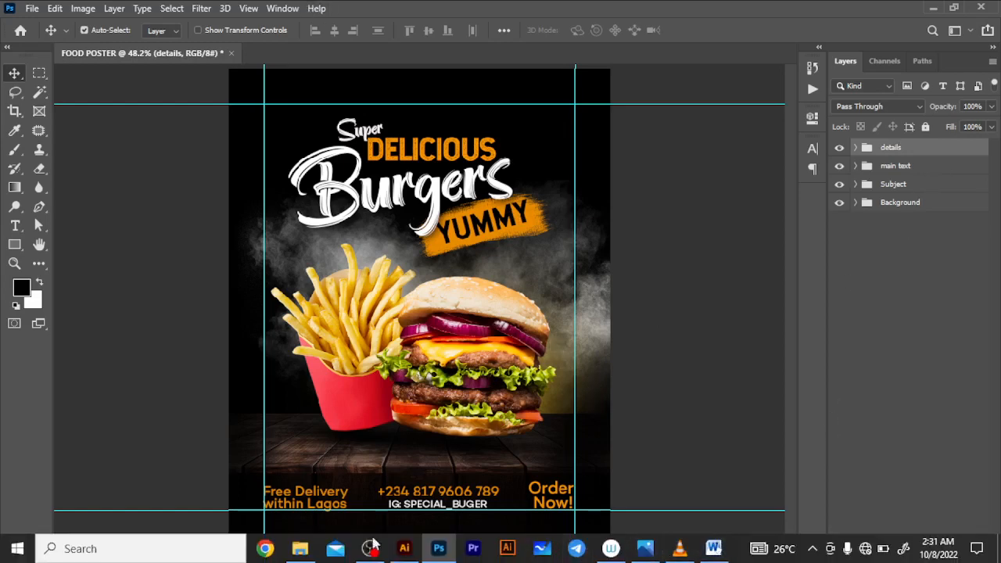
{"action": "left_click", "coordinate": [301, 550]}
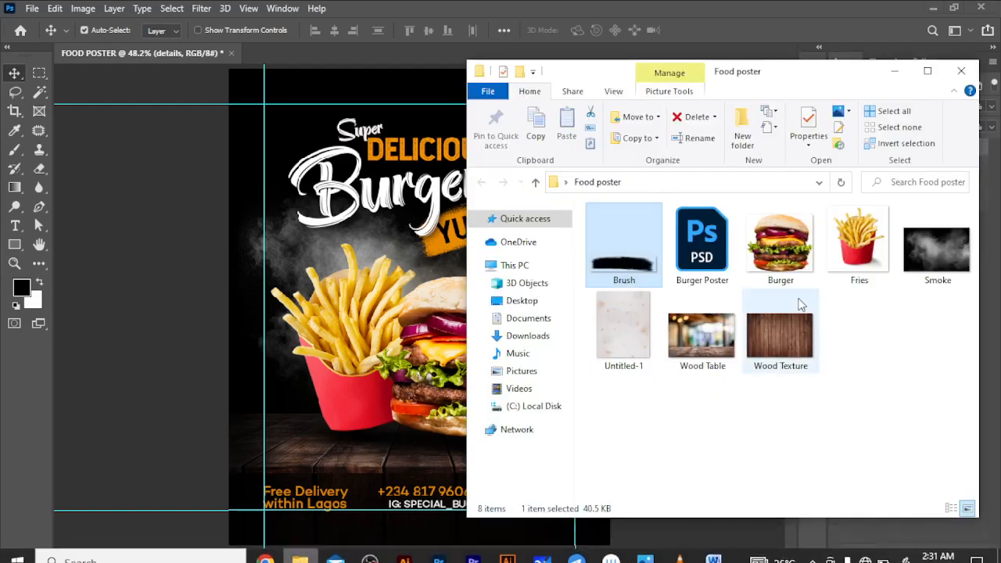
{"action": "left_click_drag", "start_coordinate": [630, 323], "coordinate": [384, 309]}
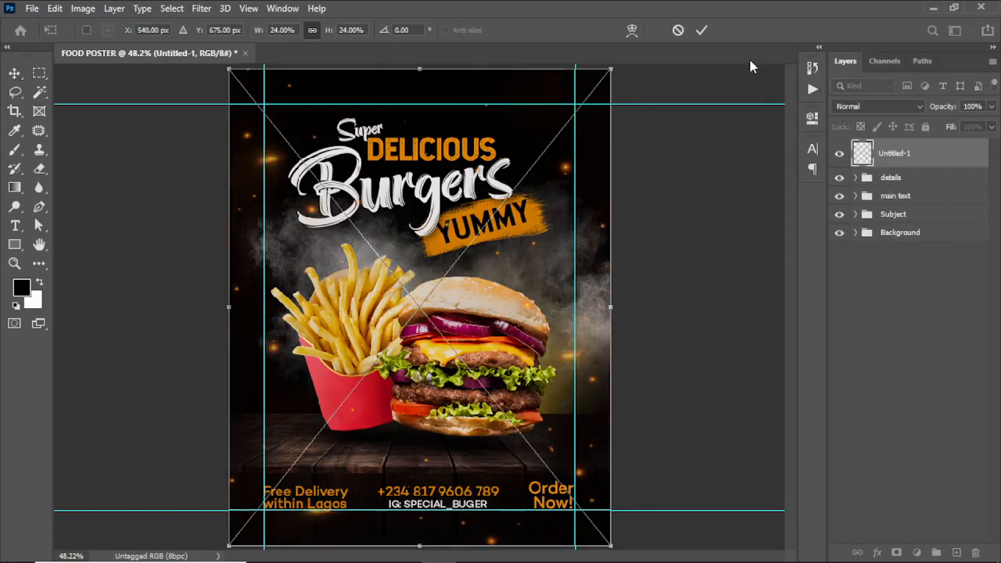
{"action": "left_click", "coordinate": [699, 29]}
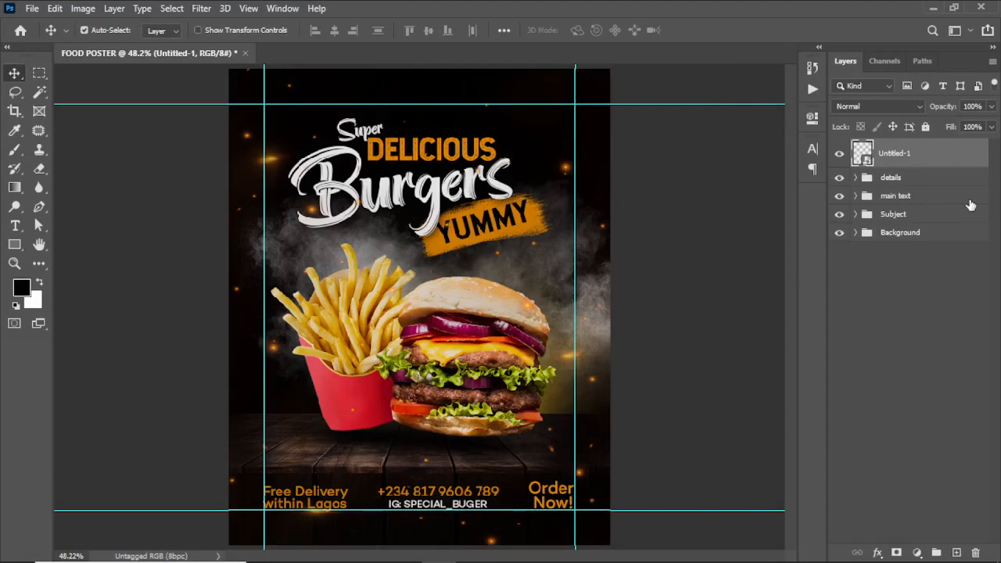
{"action": "left_click", "coordinate": [197, 10]}
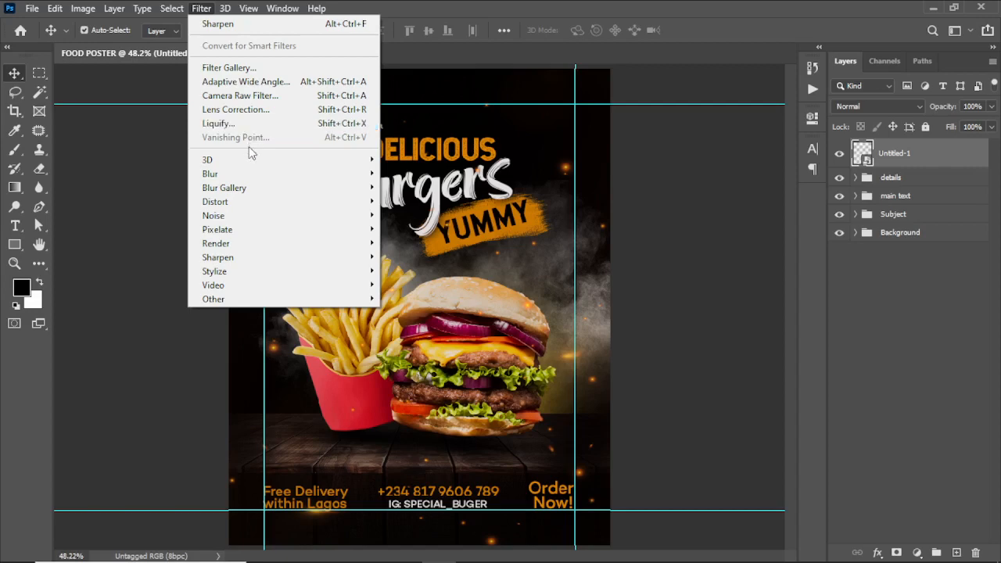
{"action": "mouse_move", "coordinate": [377, 233]}
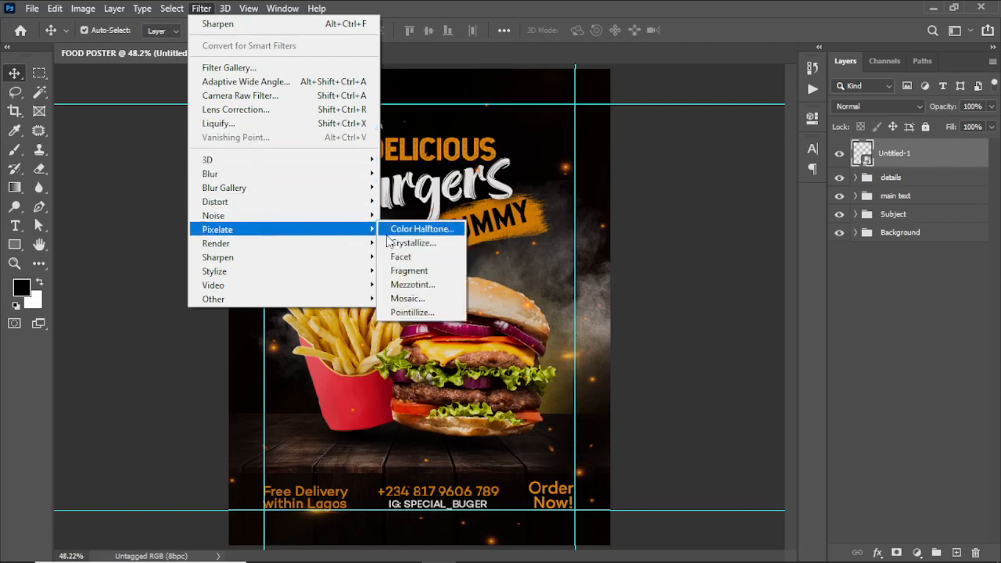
{"action": "left_click", "coordinate": [461, 186]}
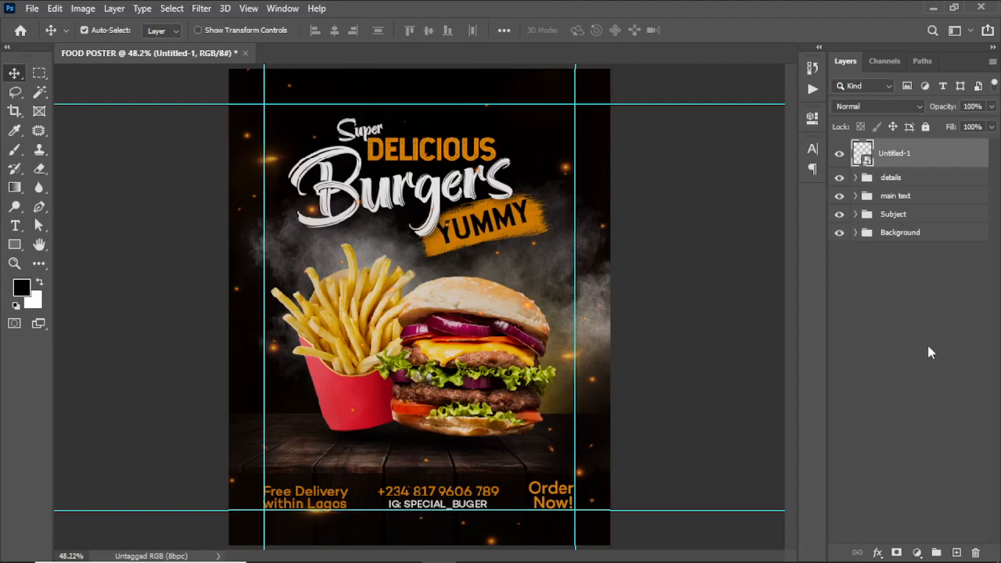
- Add a Photo Filter adjustment with Warming Filter (85), raise its density and compare the poster with and without it
{"action": "left_click", "coordinate": [917, 554]}
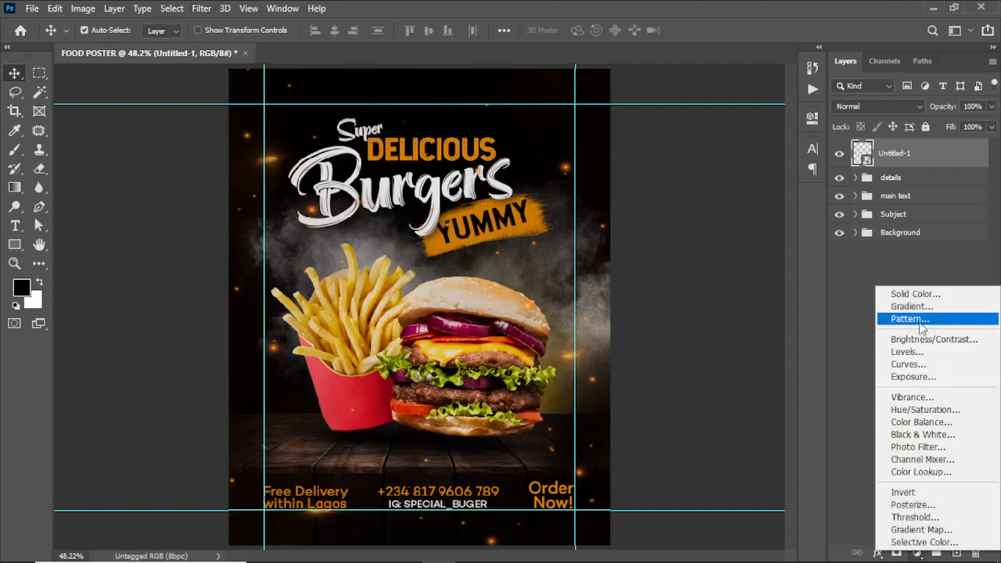
{"action": "left_click", "coordinate": [920, 449]}
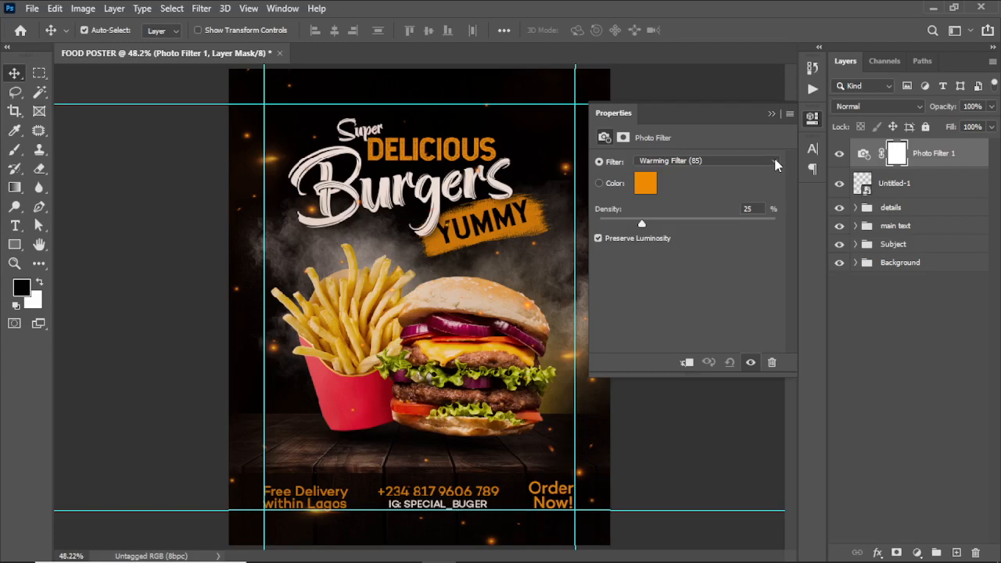
{"action": "left_click", "coordinate": [774, 162]}
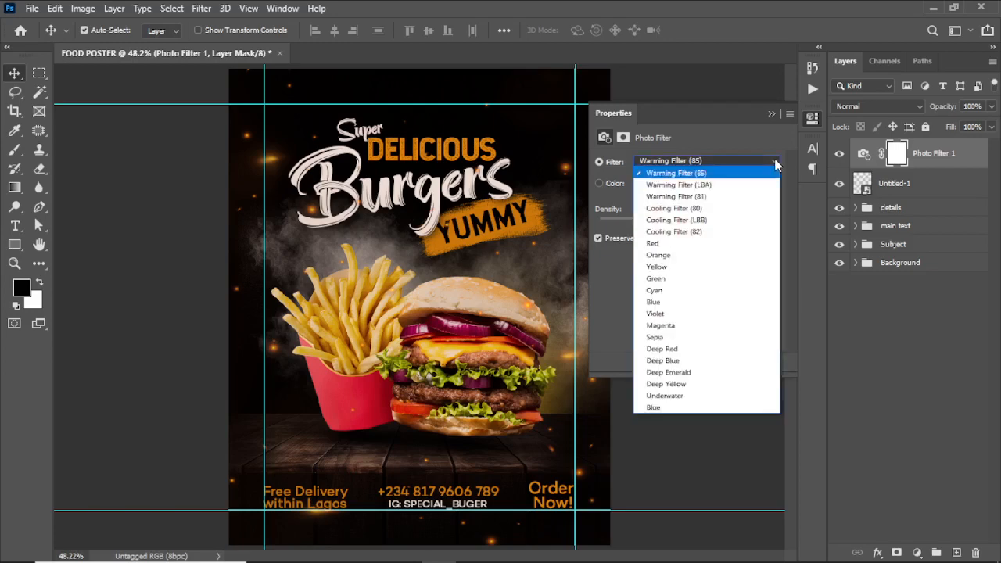
{"action": "left_click", "coordinate": [725, 178]}
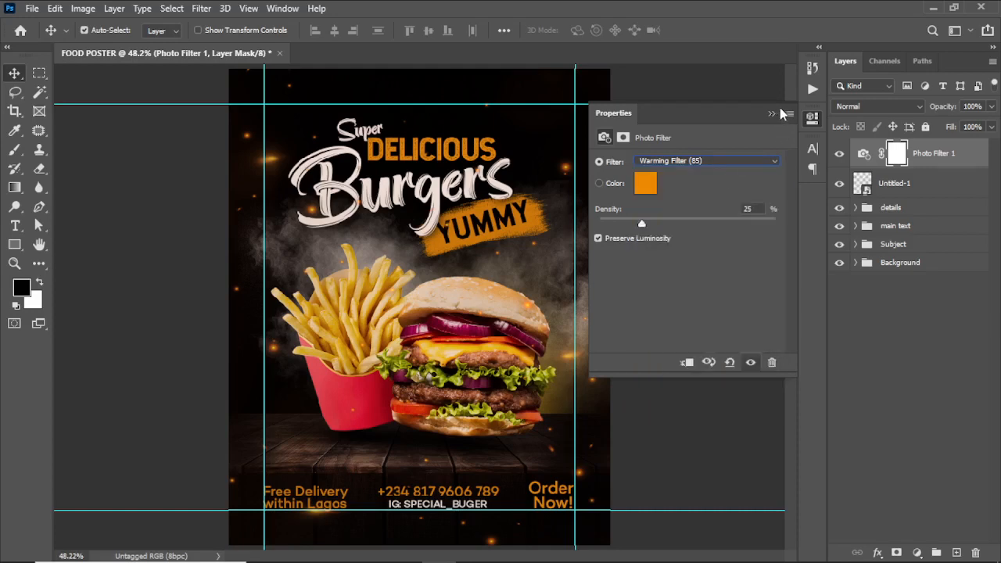
{"action": "left_click_drag", "start_coordinate": [641, 223], "coordinate": [686, 224]}
{"action": "left_click", "coordinate": [772, 115]}
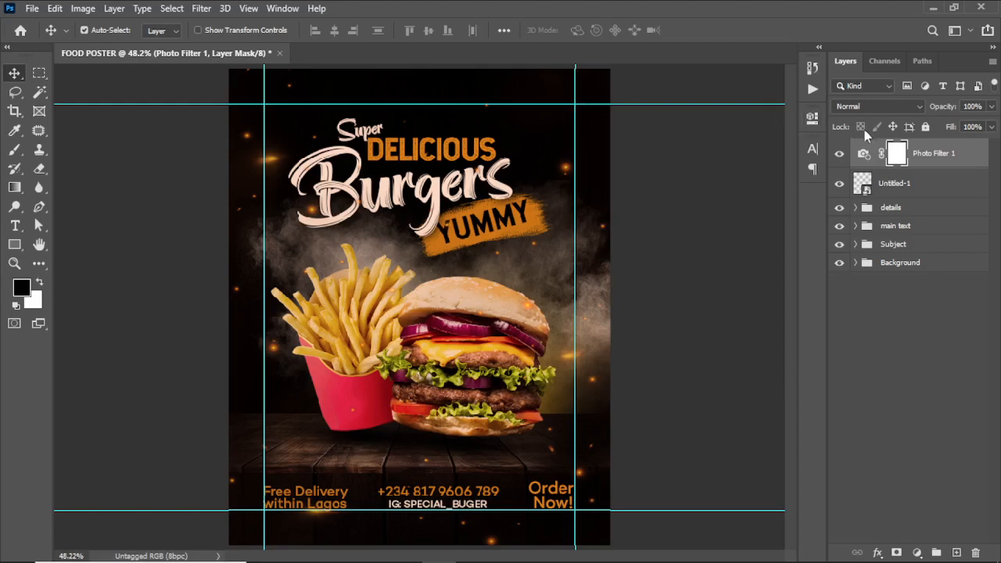
{"action": "left_click", "coordinate": [842, 157]}
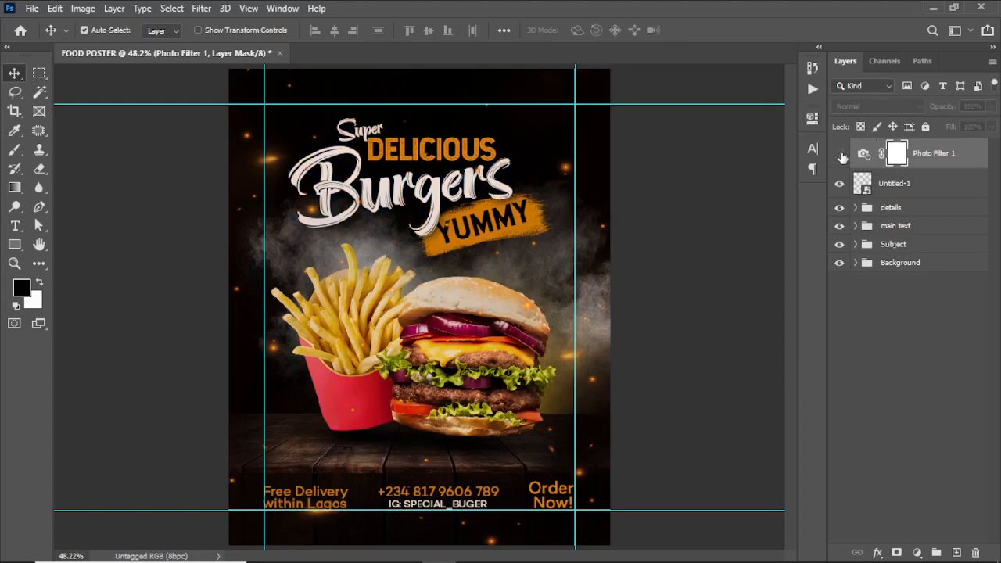
{"action": "left_click", "coordinate": [841, 157]}
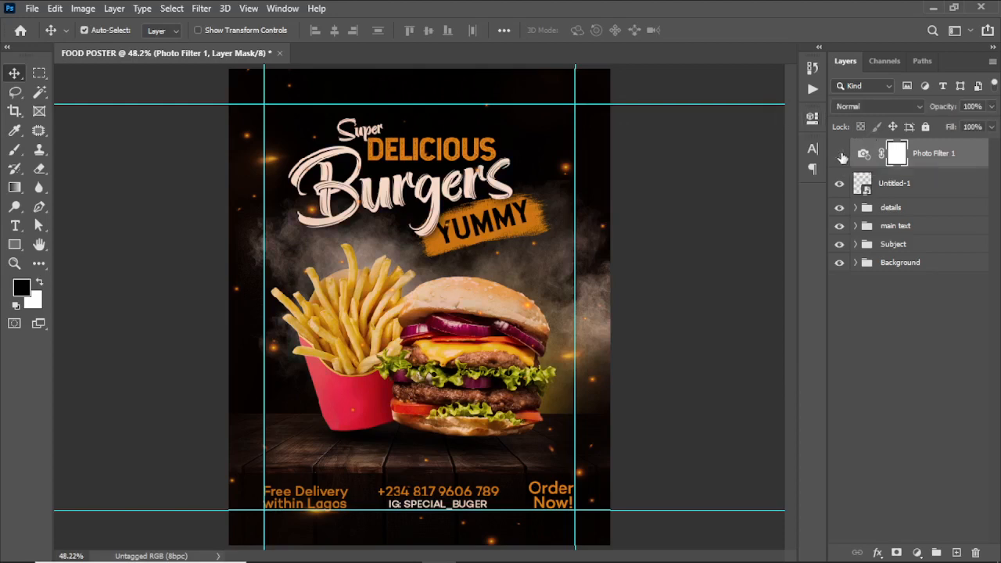
{"action": "left_click", "coordinate": [841, 157]}
{"action": "left_click", "coordinate": [842, 156]}
- Move the Photo Filter adjustment to the top of the Background group and check its effect on the backdrop
{"action": "left_click_drag", "start_coordinate": [941, 156], "coordinate": [942, 270]}
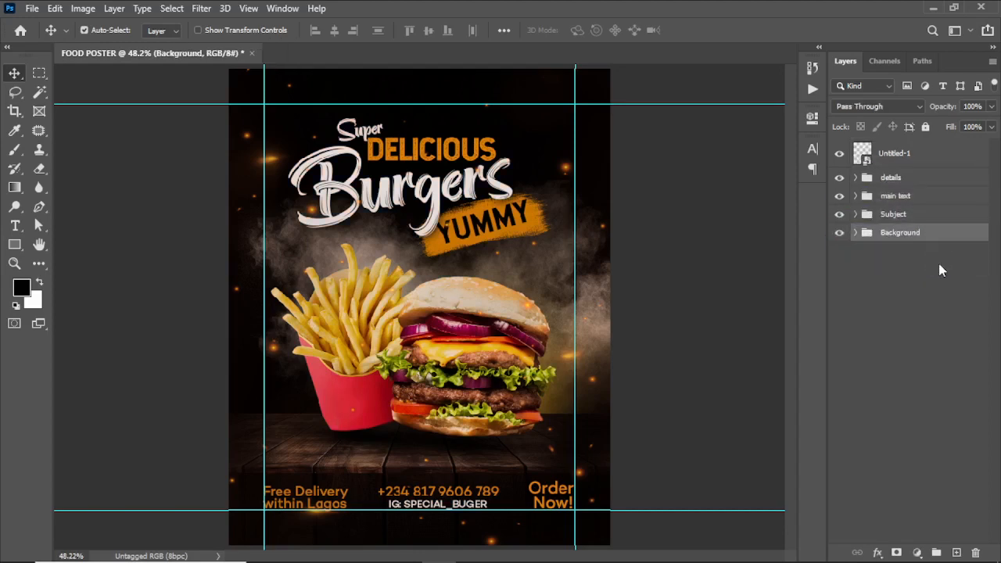
{"action": "left_click", "coordinate": [856, 235]}
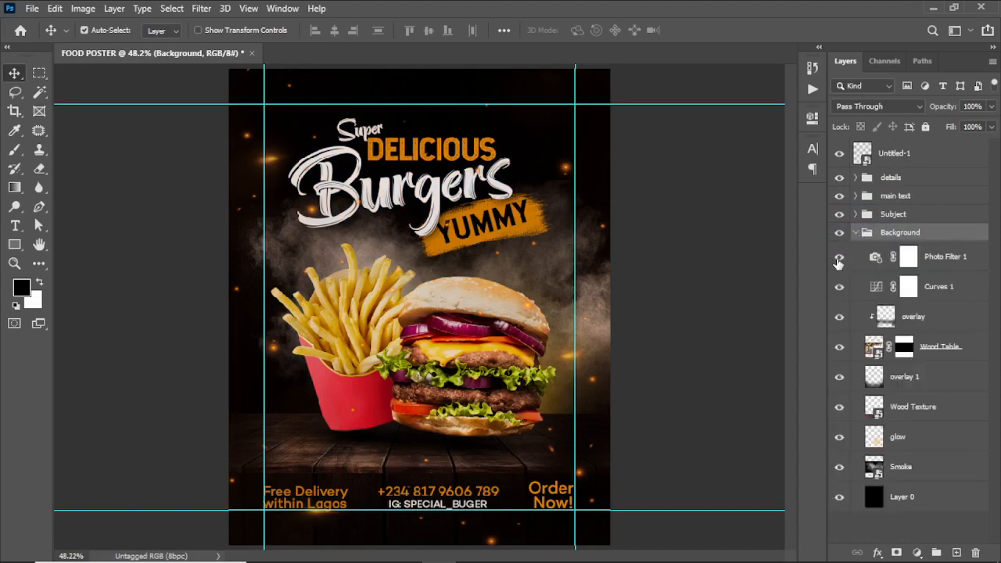
{"action": "left_click", "coordinate": [839, 259]}
{"action": "left_click", "coordinate": [839, 259]}
{"action": "left_click", "coordinate": [856, 233]}
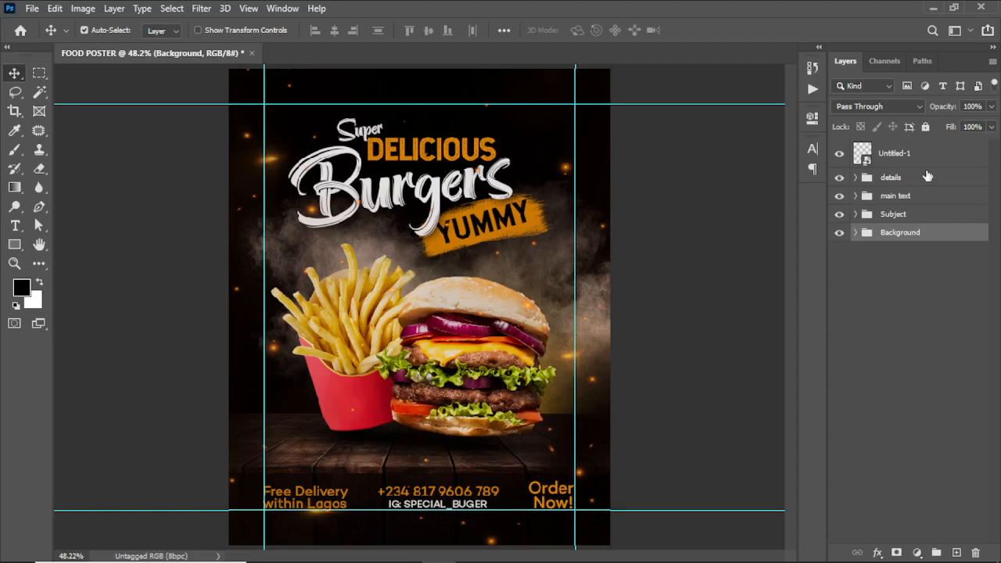
- Tilt the DELICIOUS text in the main text group counterclockwise to about -4.4° and shift it slightly down
{"action": "left_click", "coordinate": [856, 214]}
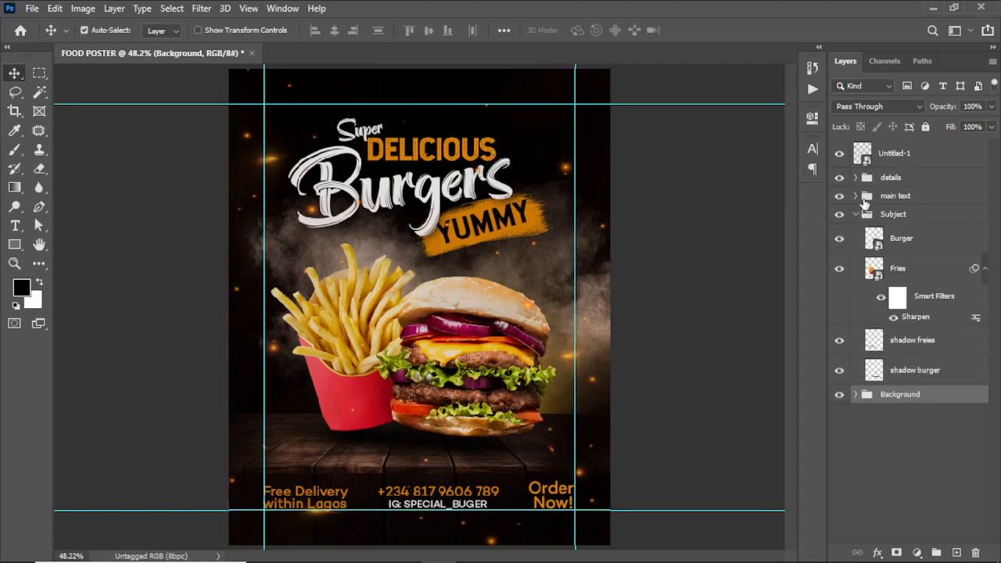
{"action": "left_click", "coordinate": [856, 214]}
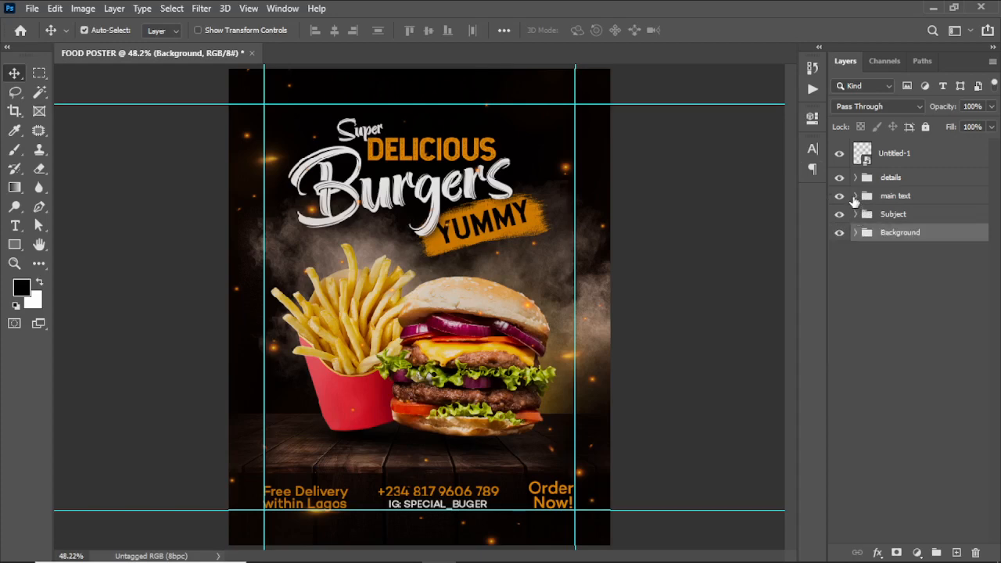
{"action": "left_click", "coordinate": [856, 196]}
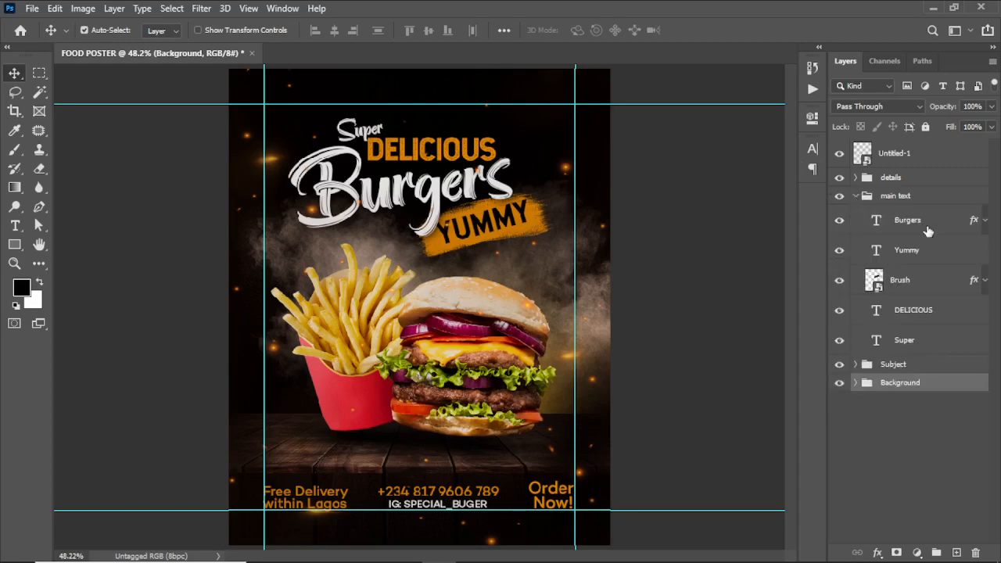
{"action": "left_click", "coordinate": [924, 320]}
{"action": "key", "text": "ctrl+t"}
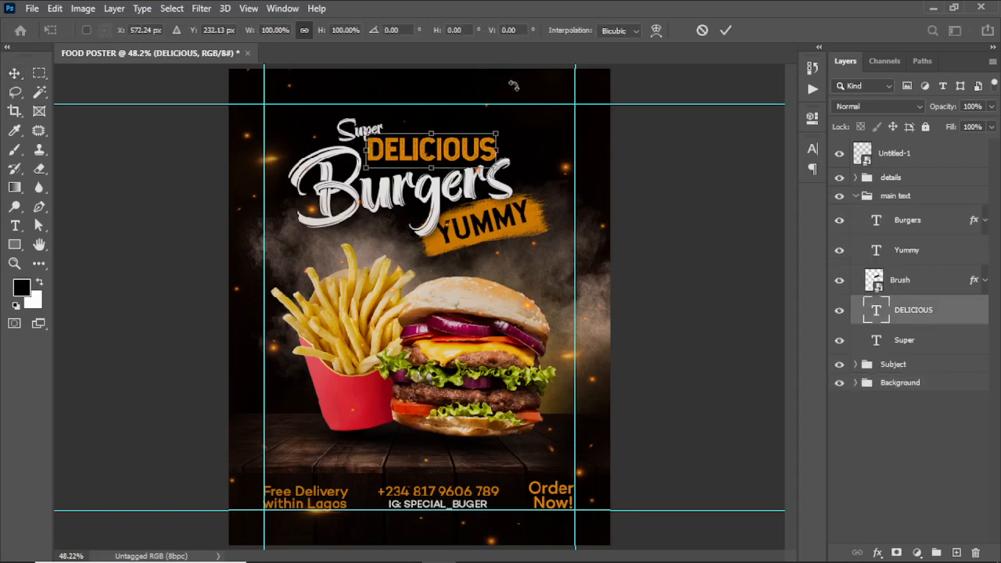
{"action": "left_click_drag", "start_coordinate": [509, 131], "coordinate": [502, 123]}
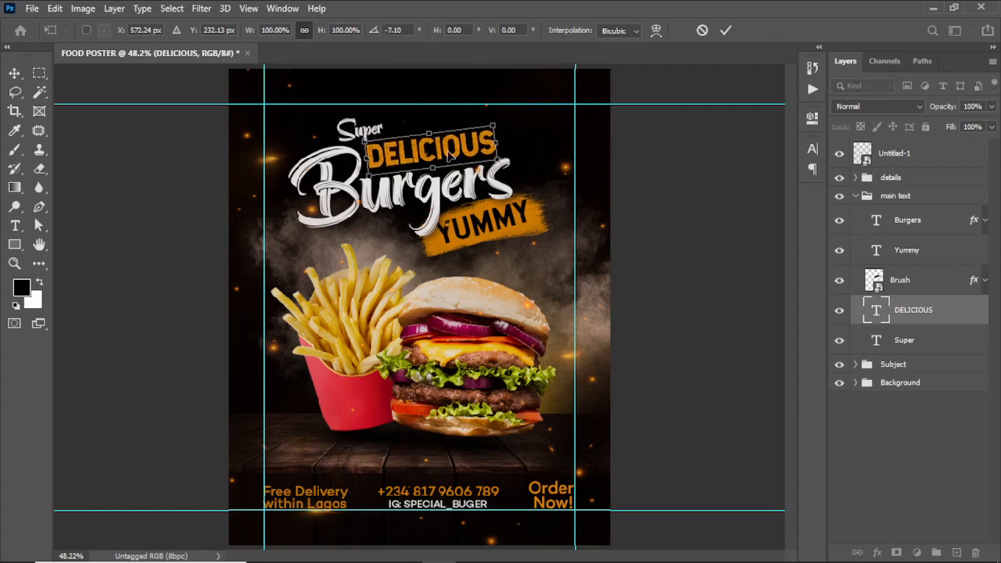
{"action": "left_click_drag", "start_coordinate": [449, 155], "coordinate": [450, 160]}
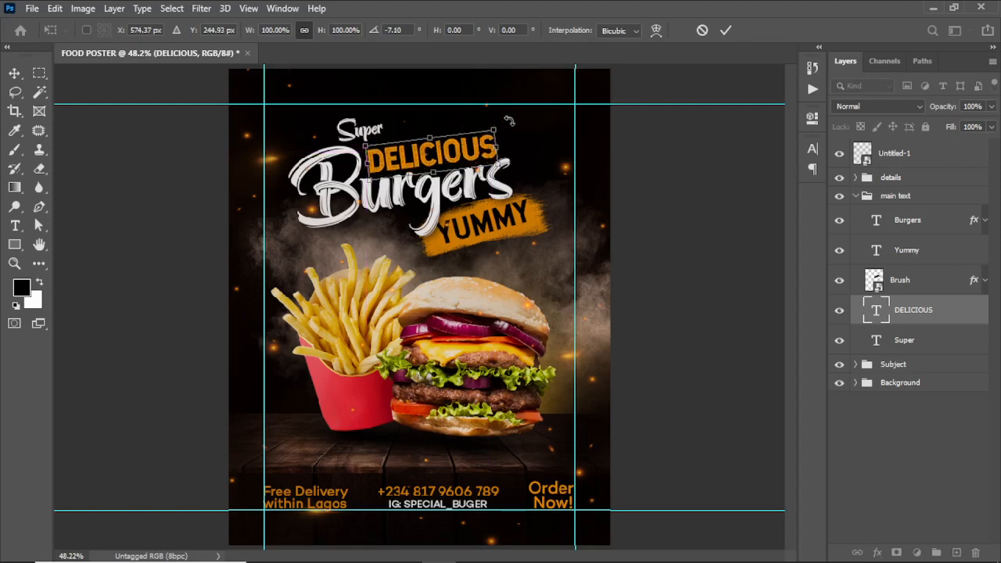
{"action": "left_click_drag", "start_coordinate": [510, 121], "coordinate": [514, 122]}
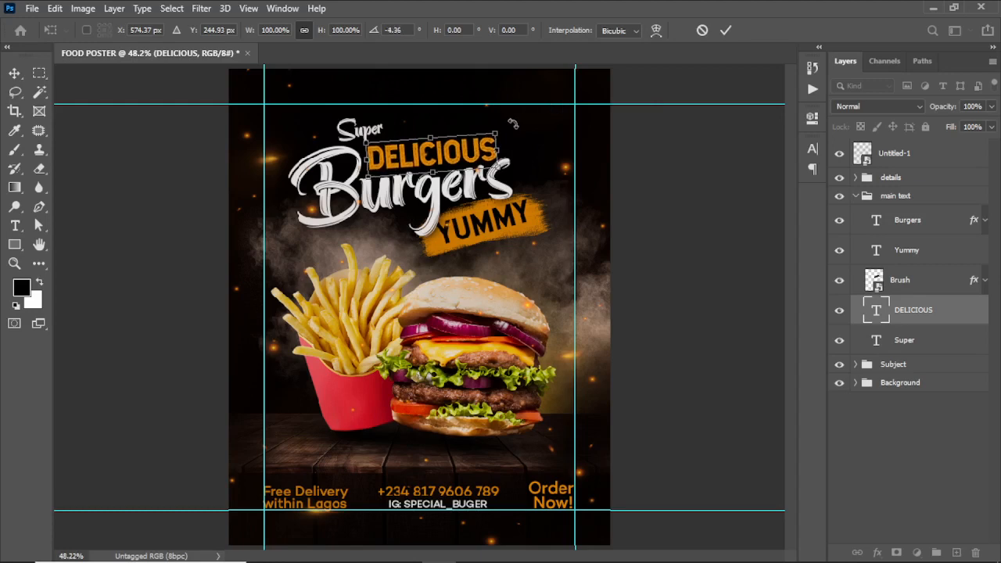
- Nudge the DELICIOUS text down and slightly left so it sits closer to Burgers
{"action": "key", "text": "Down"}
{"action": "key", "text": "Down"}
{"action": "key", "text": "Down"}
{"action": "key", "text": "Down"}
{"action": "key", "text": "Down"}
{"action": "key", "text": "Down"}
{"action": "key", "text": "Down"}
{"action": "key", "text": "Down"}
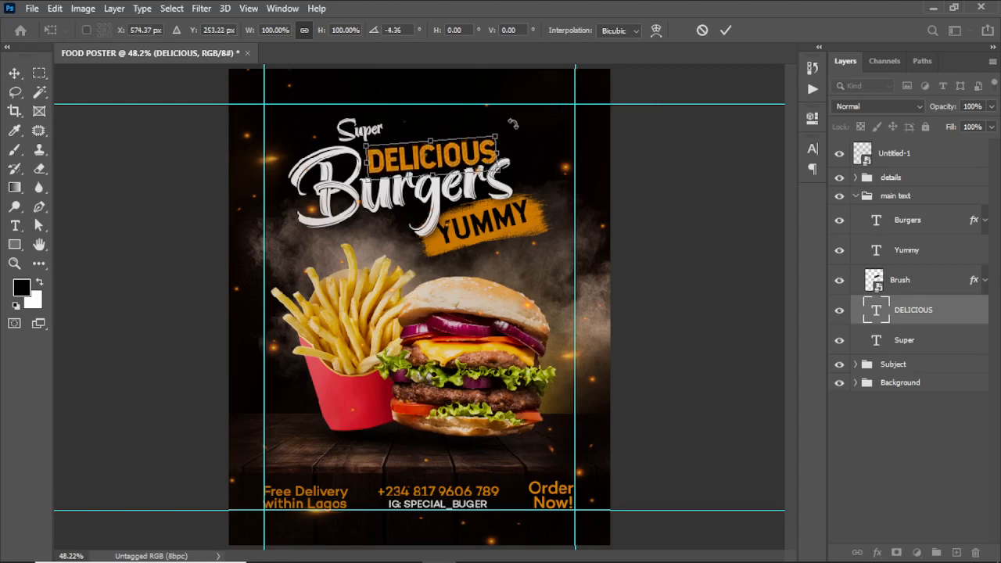
{"action": "left_click", "coordinate": [727, 30]}
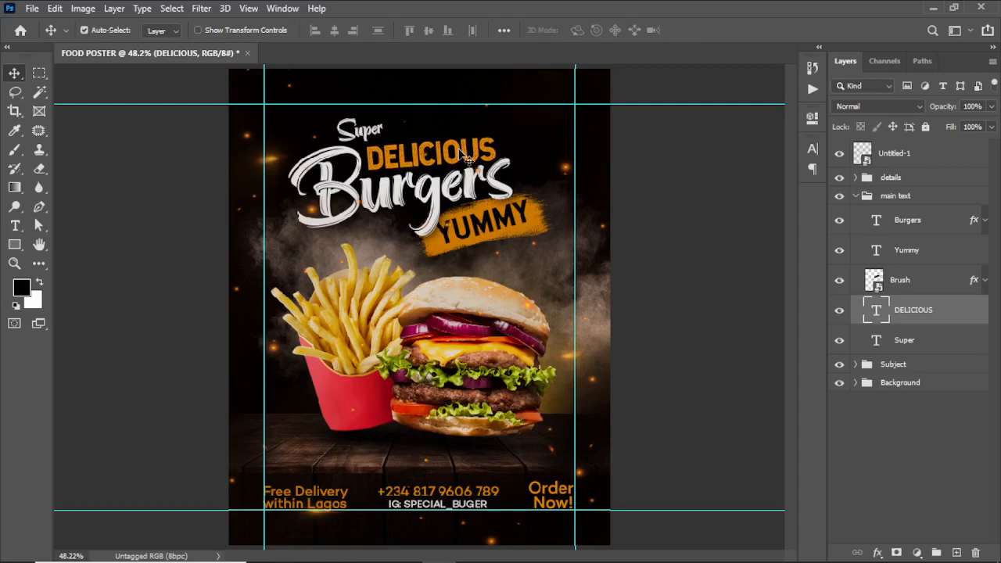
{"action": "key", "text": "Left"}
{"action": "key", "text": "Left"}
{"action": "key", "text": "Left"}
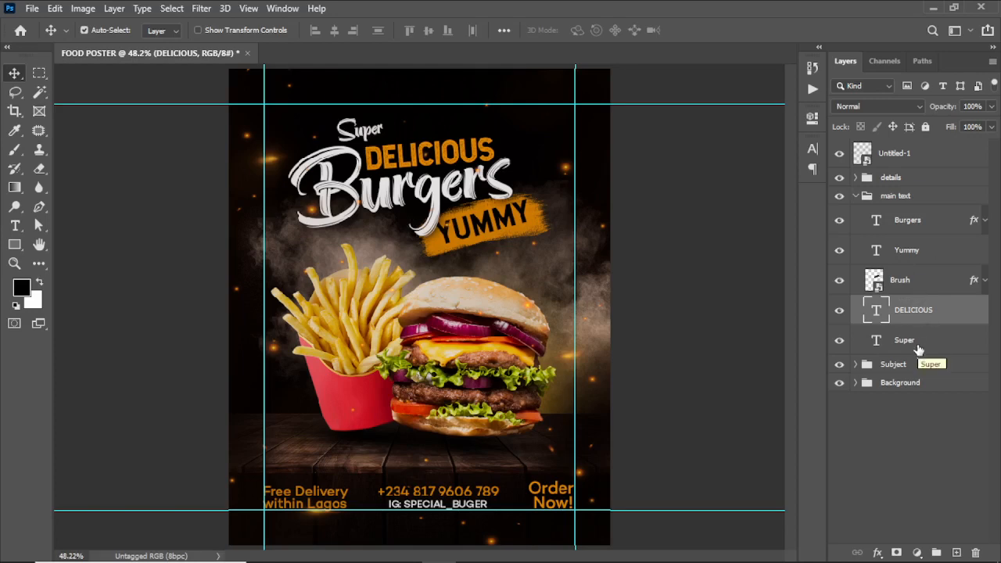
- Rotate the whole main text group clockwise by about 4.1°
{"action": "left_click", "coordinate": [861, 196]}
{"action": "left_click", "coordinate": [856, 195]}
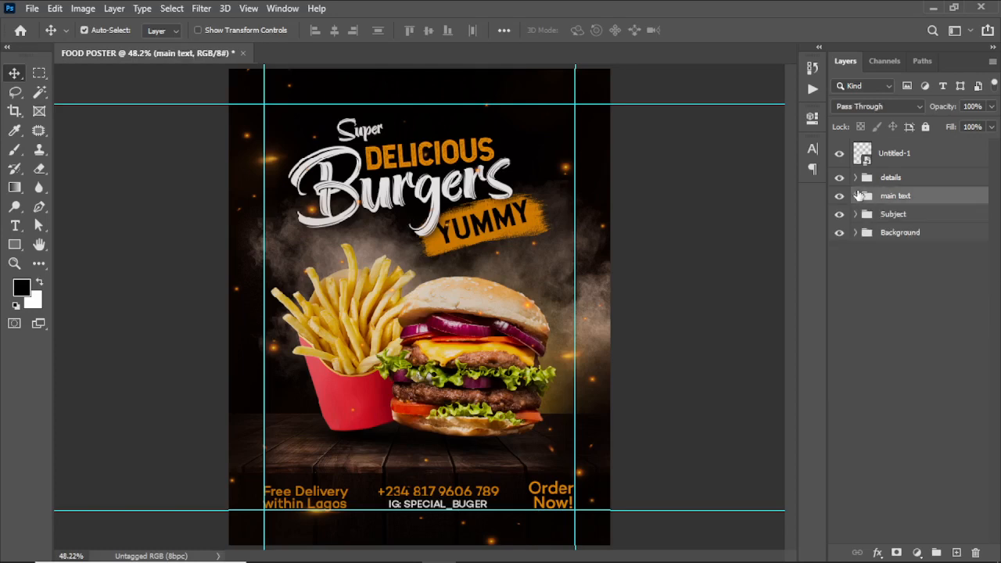
{"action": "key", "text": "ctrl+t"}
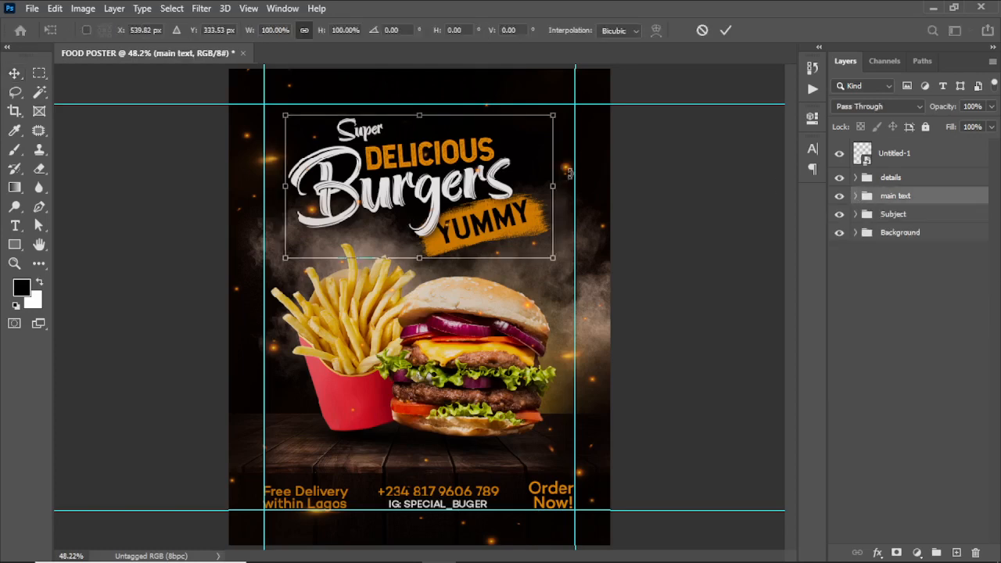
{"action": "left_click_drag", "start_coordinate": [565, 110], "coordinate": [572, 119]}
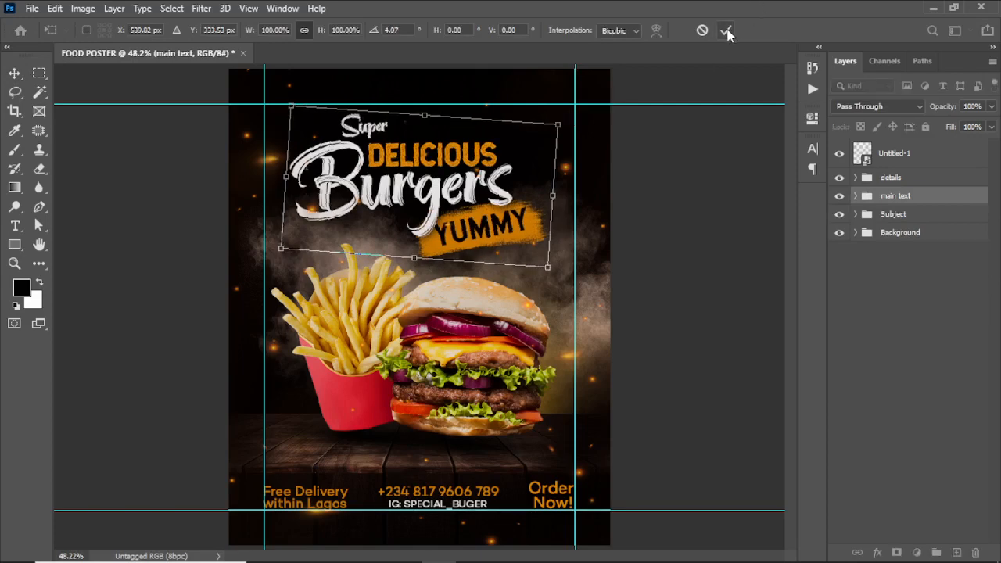
{"action": "left_click", "coordinate": [726, 30]}
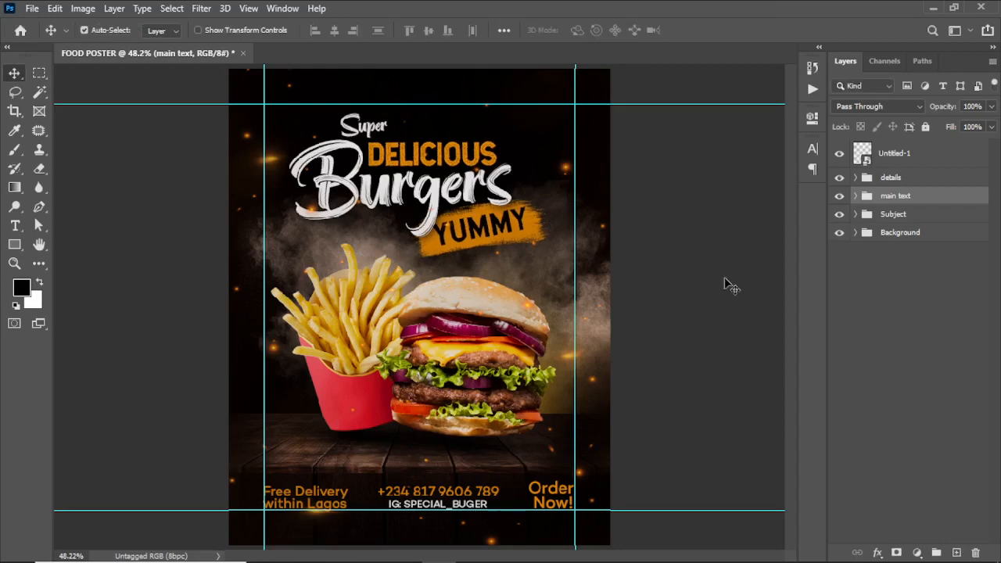
- Center the main text group horizontally on the canvas, leaving nothing selected on the poster
{"action": "key", "text": "ctrl"}
{"action": "key", "text": "ctrl+s"}
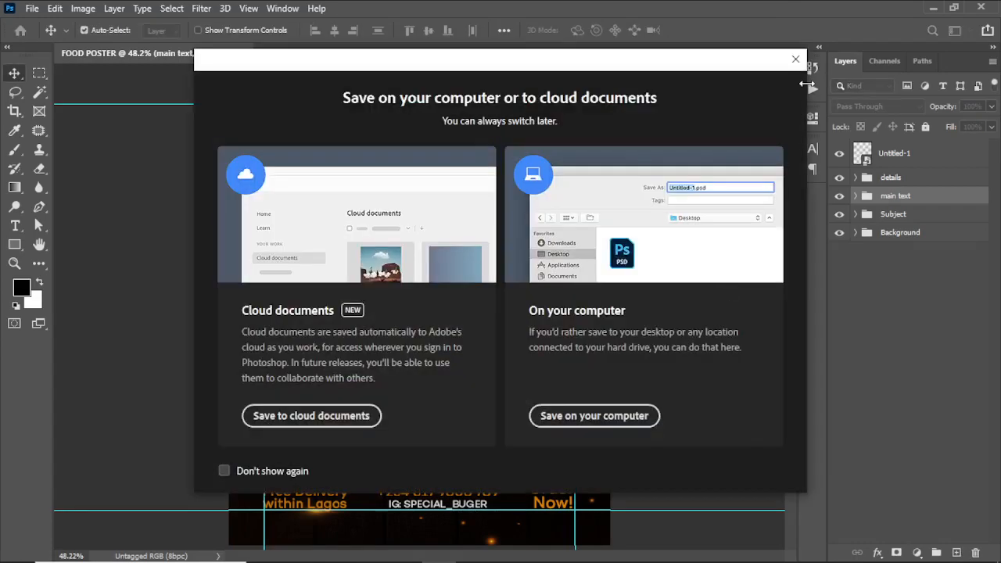
{"action": "left_click", "coordinate": [795, 60]}
{"action": "key", "text": "ctrl+a"}
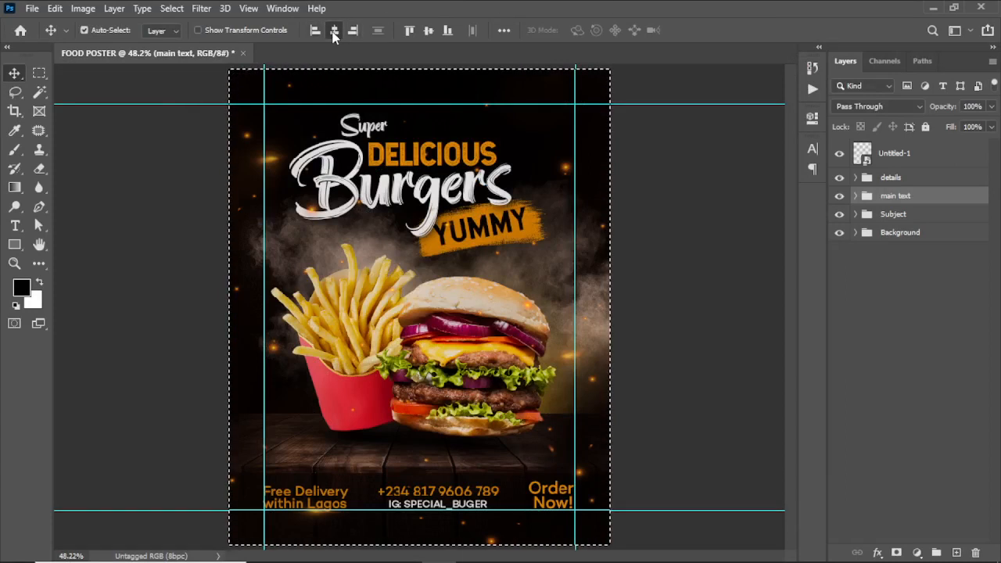
{"action": "key", "text": "ctrl"}
{"action": "key", "text": "ctrl+d"}
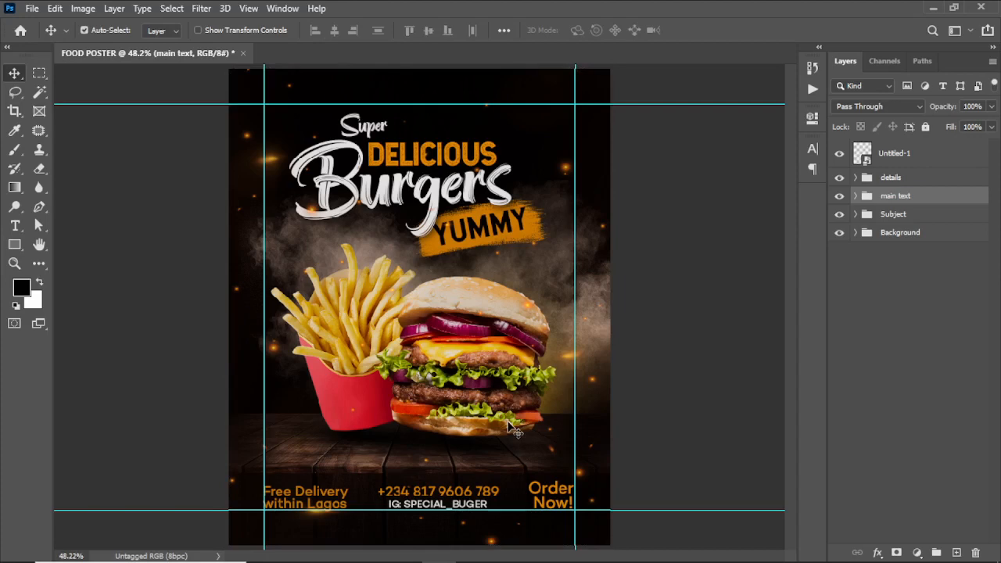
- Export the poster for web as a Maximum quality JPEG named FOOD-POSTER, saved to the Desktop
{"action": "left_click", "coordinate": [33, 9]}
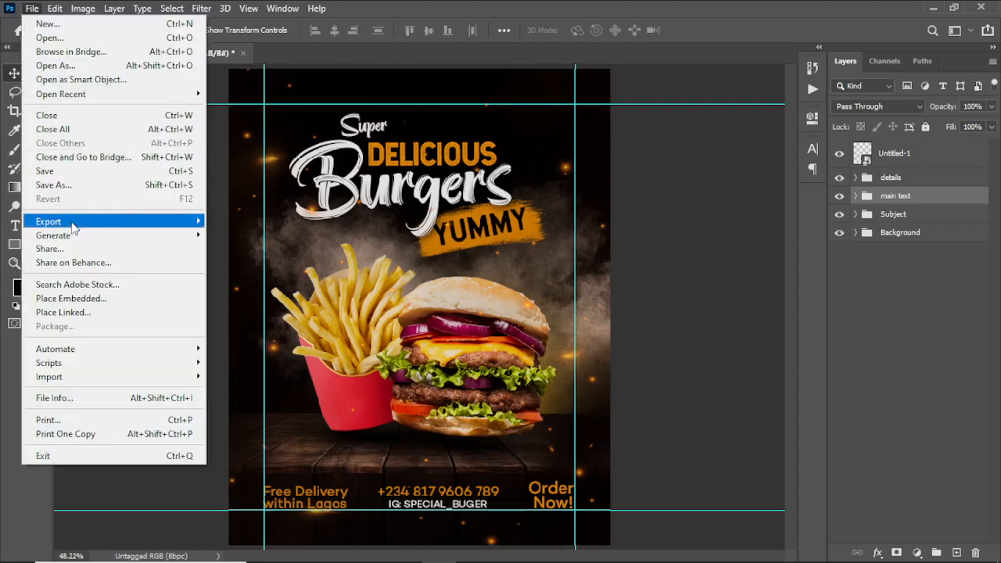
{"action": "mouse_move", "coordinate": [147, 223]}
{"action": "left_click", "coordinate": [290, 280]}
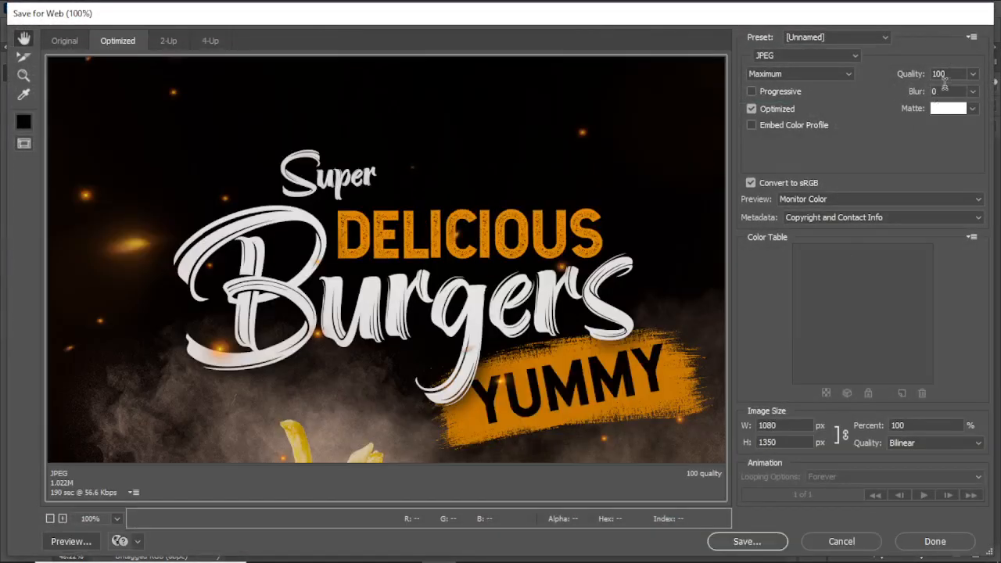
{"action": "left_click", "coordinate": [839, 75]}
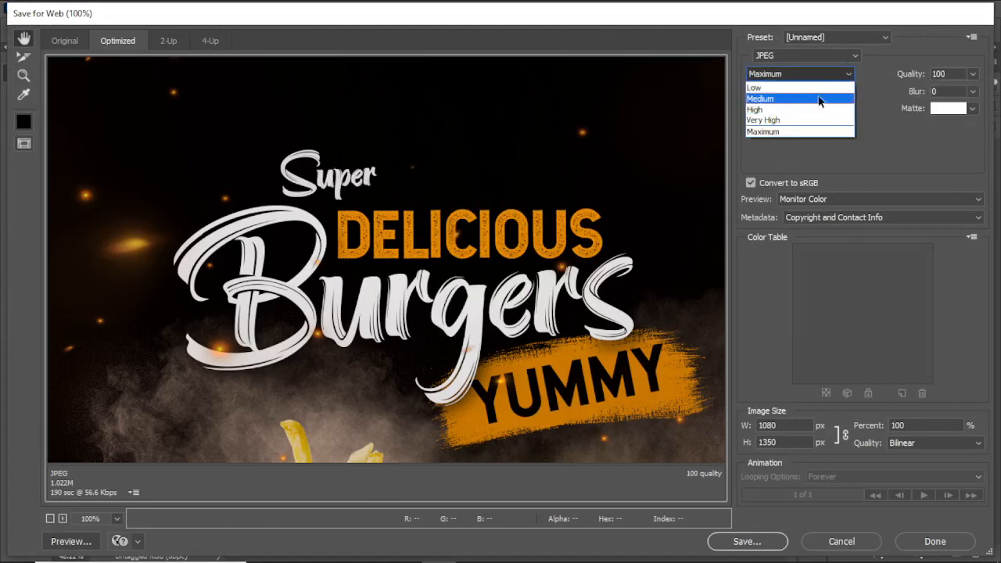
{"action": "left_click", "coordinate": [845, 78]}
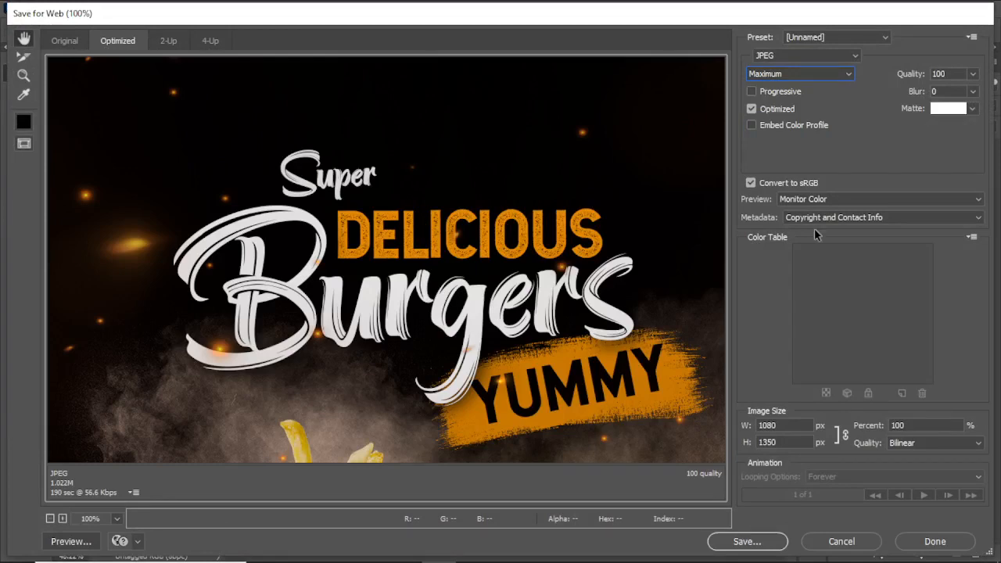
{"action": "left_click", "coordinate": [749, 543]}
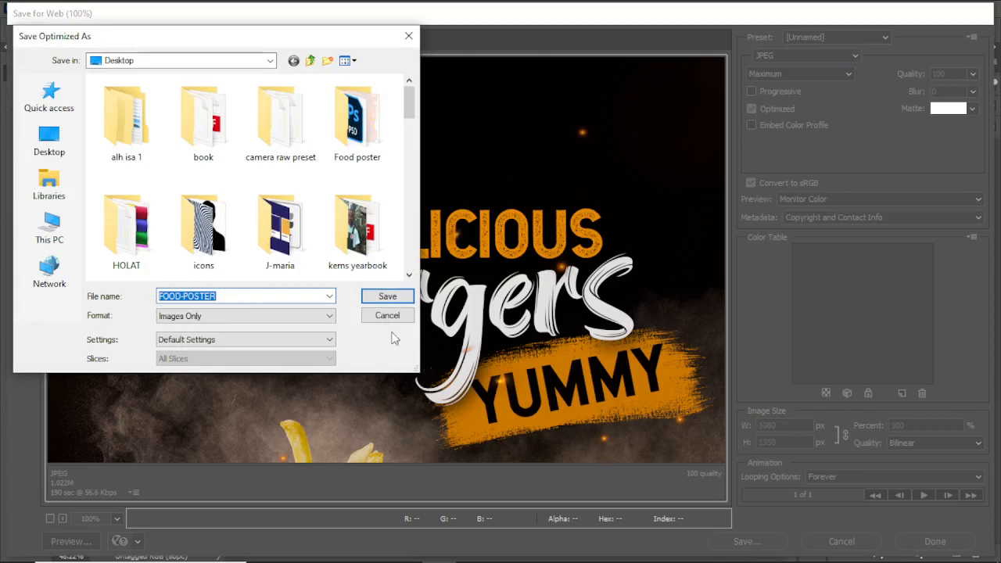
{"action": "left_click", "coordinate": [381, 304]}
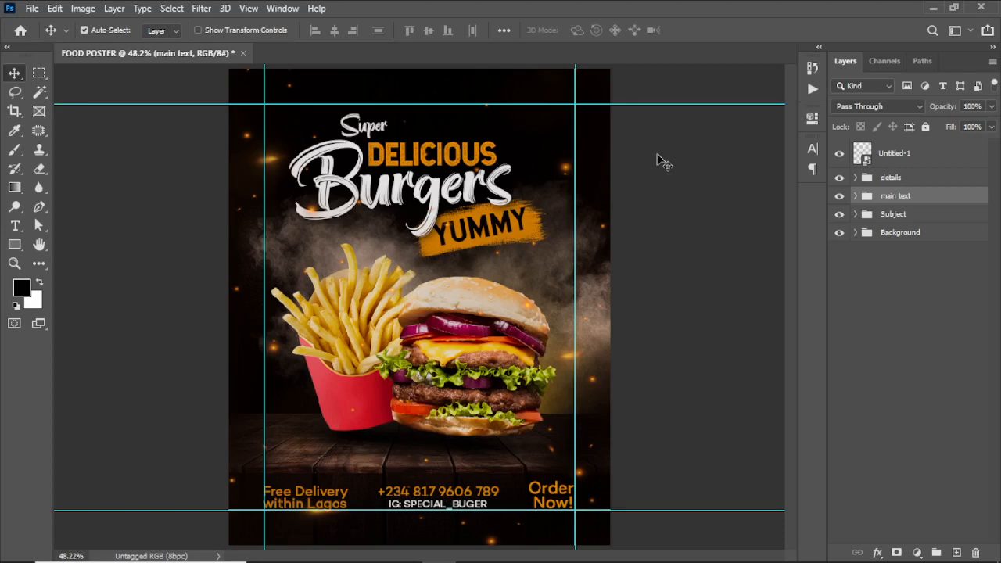
- Add a layer mask to the Smoke layer in the Background group and brush black along both poster sides to fade the smoke
{"action": "left_click", "coordinate": [857, 233]}
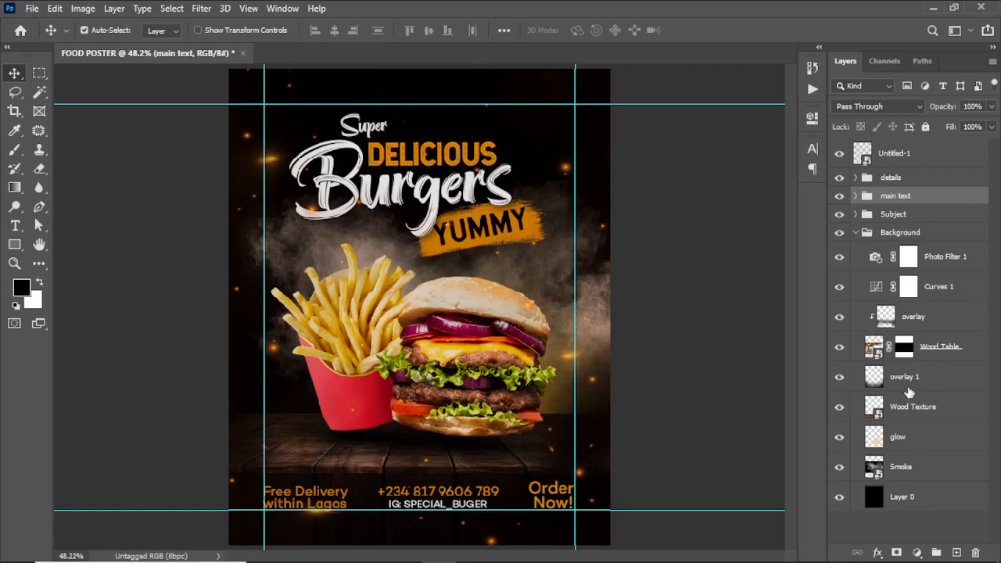
{"action": "key", "text": "shift+alt+s"}
{"action": "left_click", "coordinate": [917, 468]}
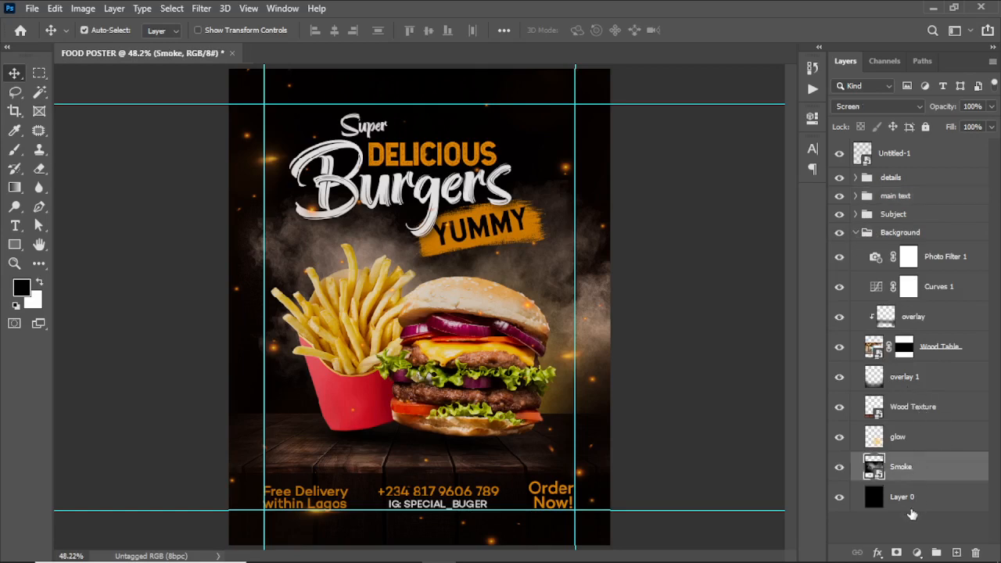
{"action": "left_click", "coordinate": [897, 552]}
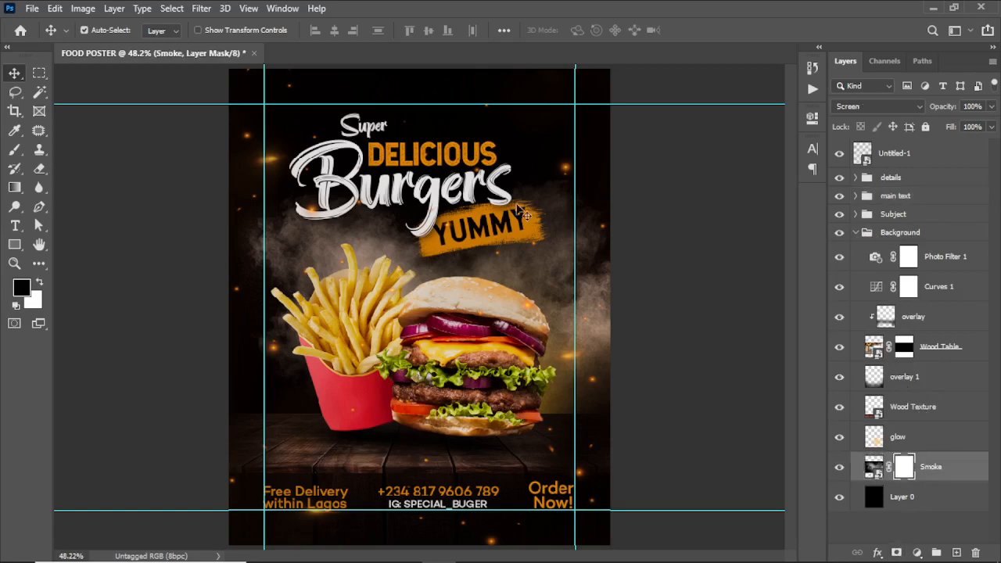
{"action": "left_click", "coordinate": [15, 149]}
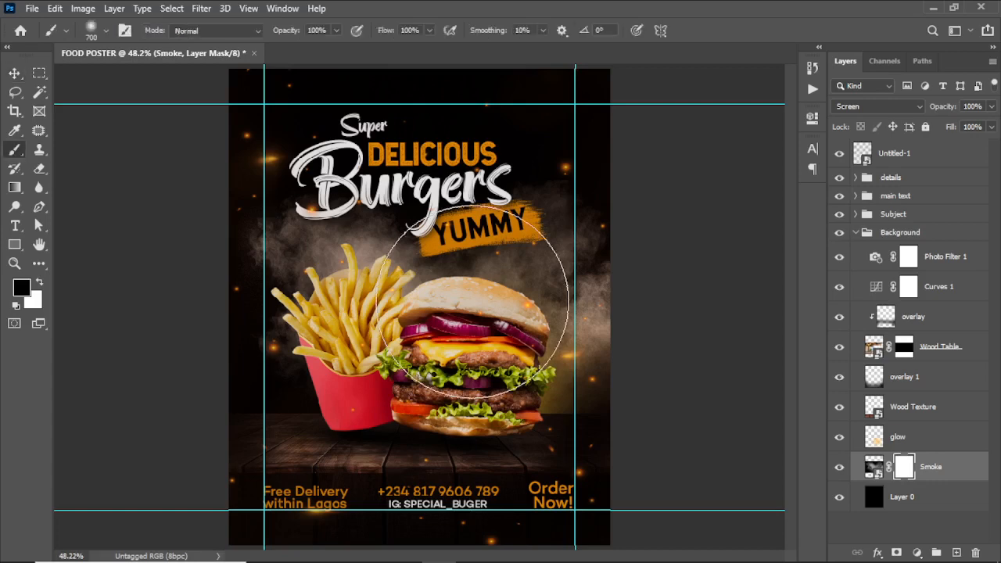
{"action": "left_click_drag", "start_coordinate": [602, 261], "coordinate": [603, 514]}
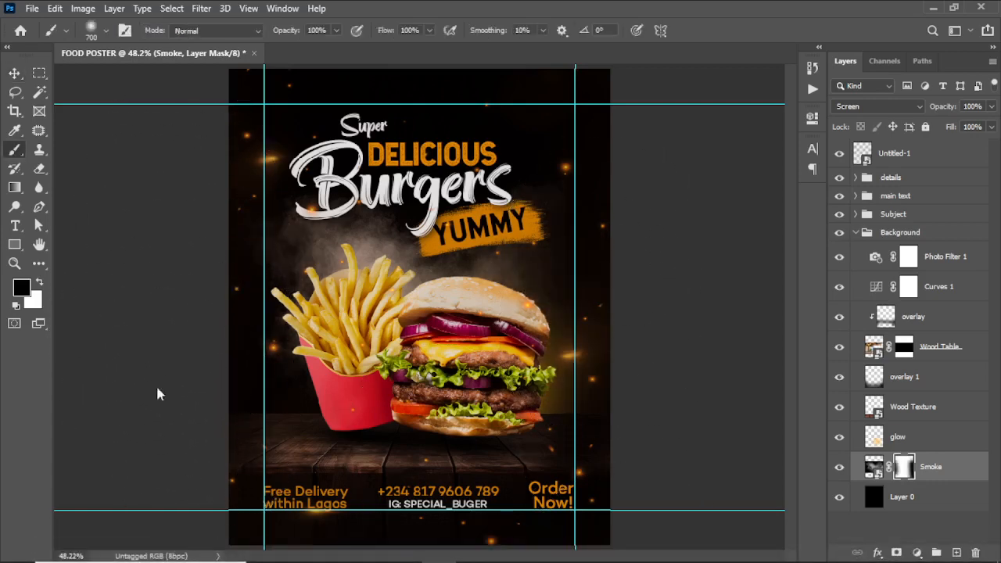
{"action": "left_click", "coordinate": [14, 73]}
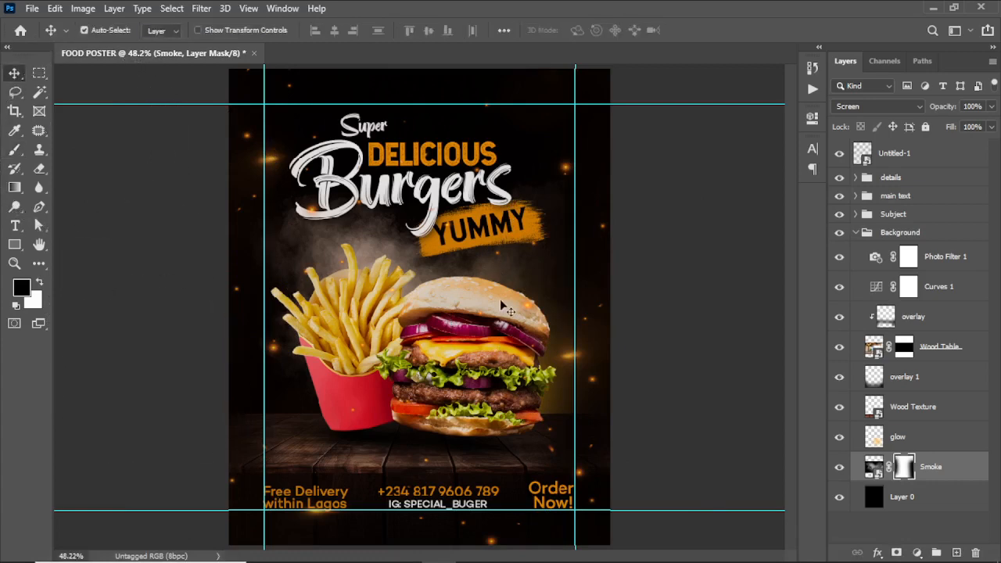